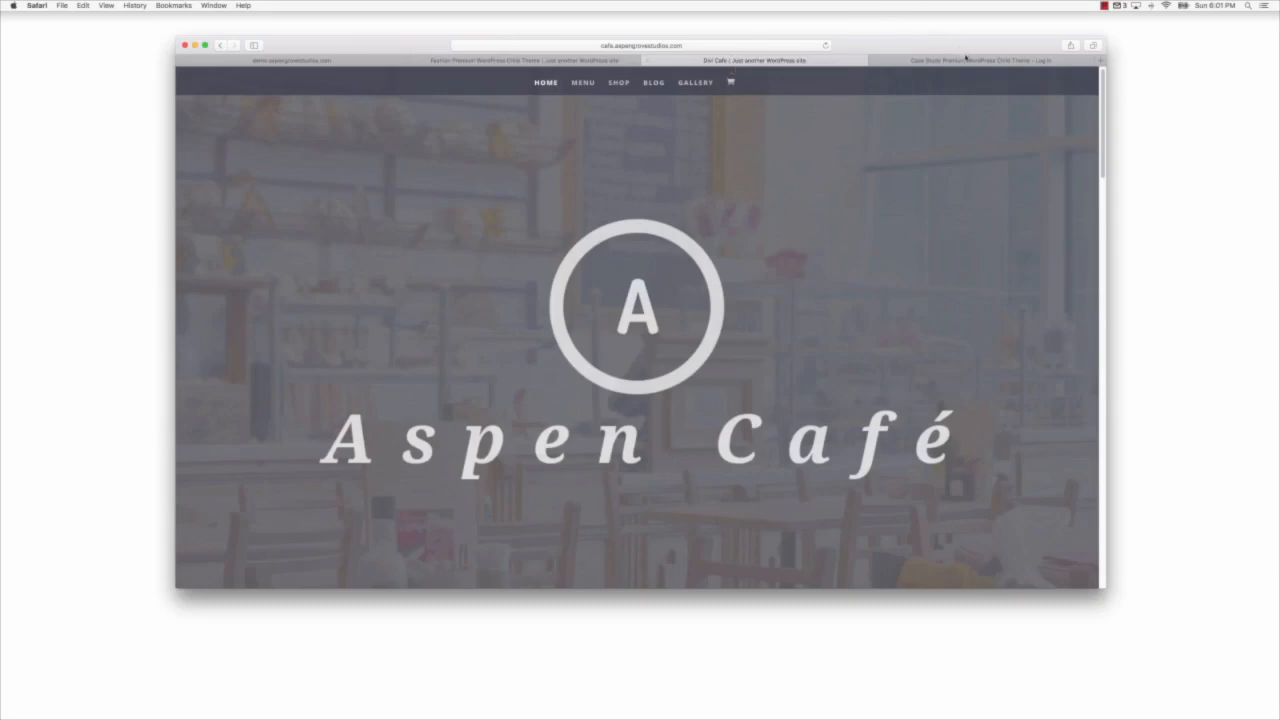
Step: Show the login page of the Case Study child theme demo in the browser
{"action": "left_click", "coordinate": [965, 61]}
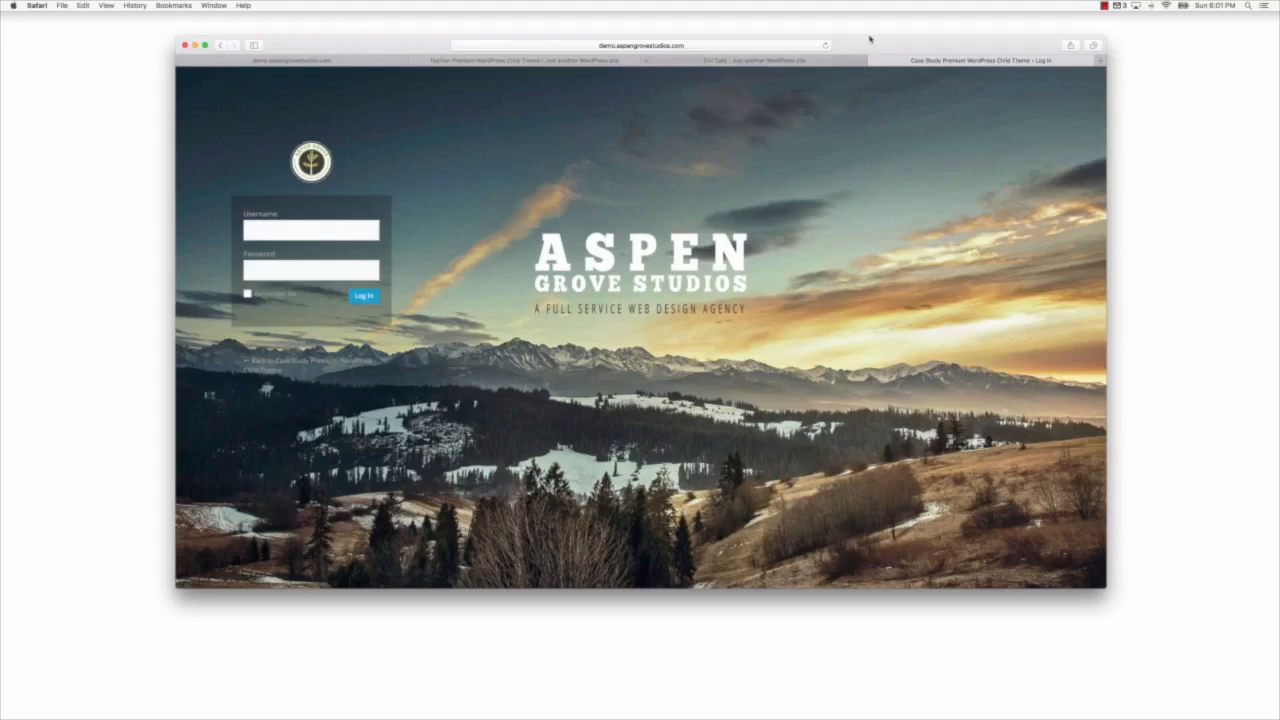
{"action": "left_click_drag", "start_coordinate": [848, 47], "coordinate": [878, 40]}
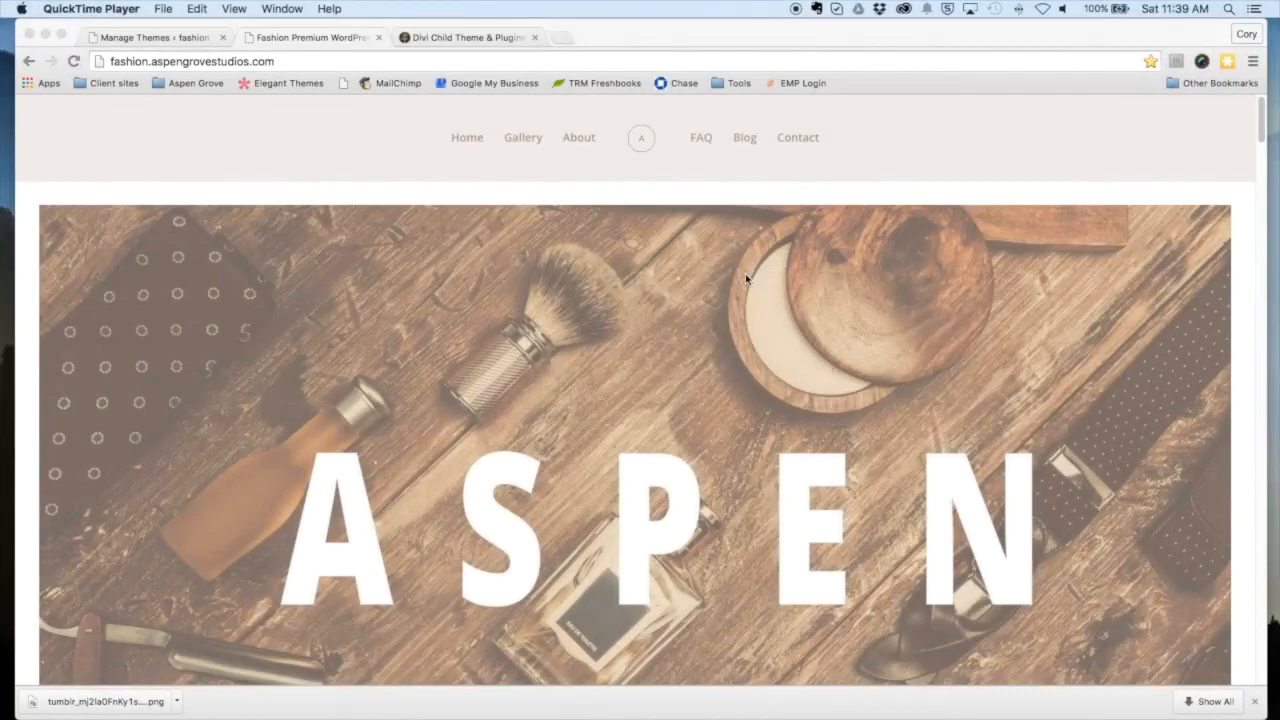
Step: Look through the Fashion theme demo's home page, from the hero image and products down to the FAQ, gallery and contact form
{"action": "scroll", "coordinate": [744, 284], "scroll_direction": "down", "scroll_amount": 10}
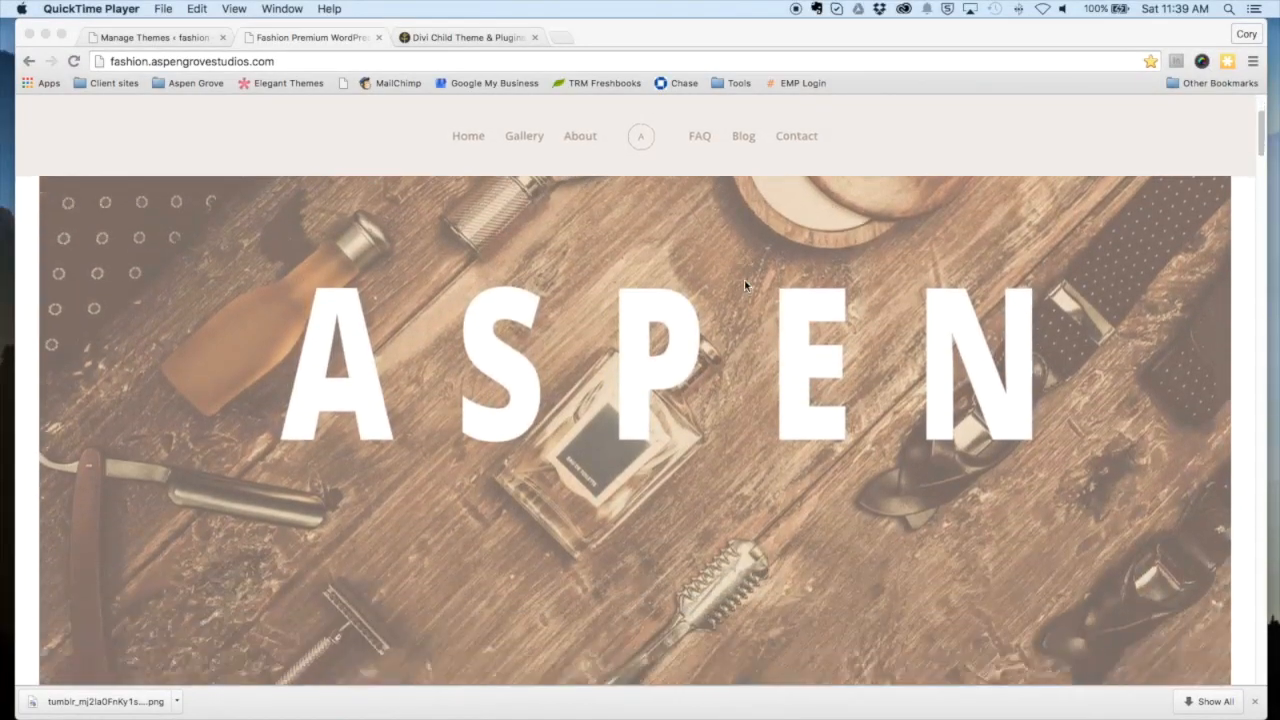
{"action": "scroll", "coordinate": [744, 289], "scroll_direction": "down", "scroll_amount": 4}
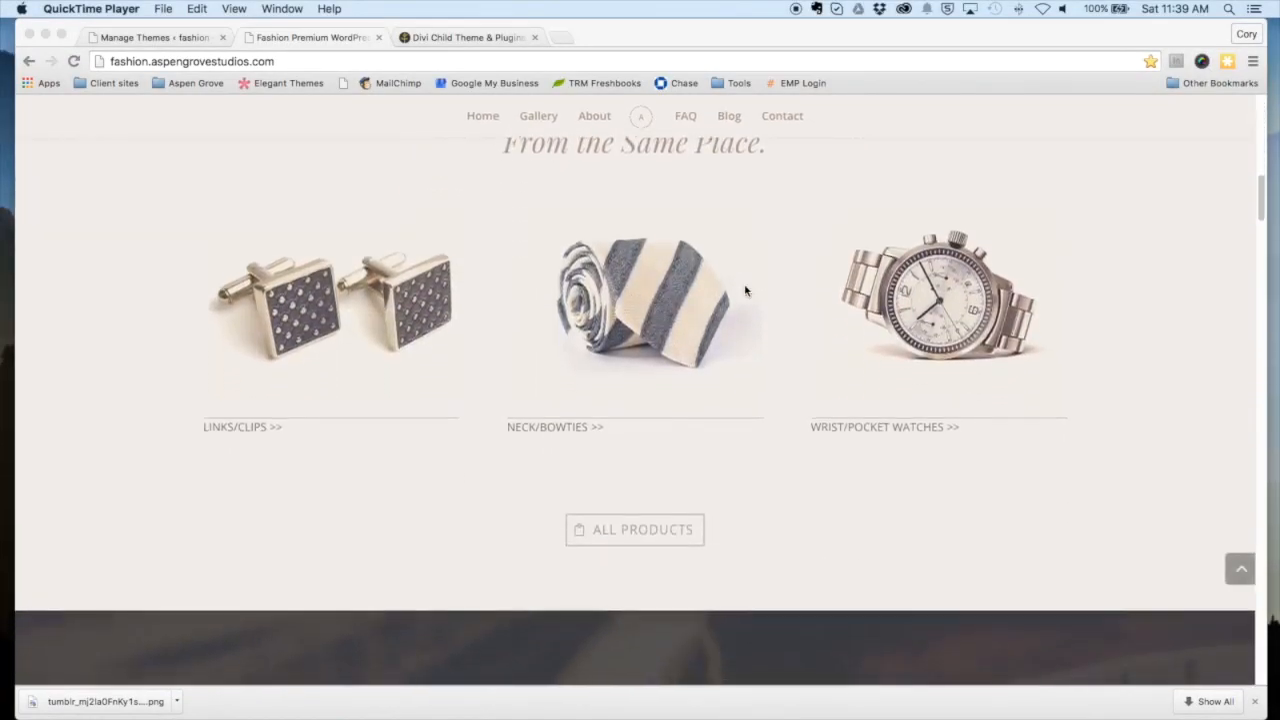
{"action": "scroll", "coordinate": [744, 295], "scroll_direction": "down", "scroll_amount": 5}
{"action": "scroll", "coordinate": [745, 296], "scroll_direction": "up", "scroll_amount": 1}
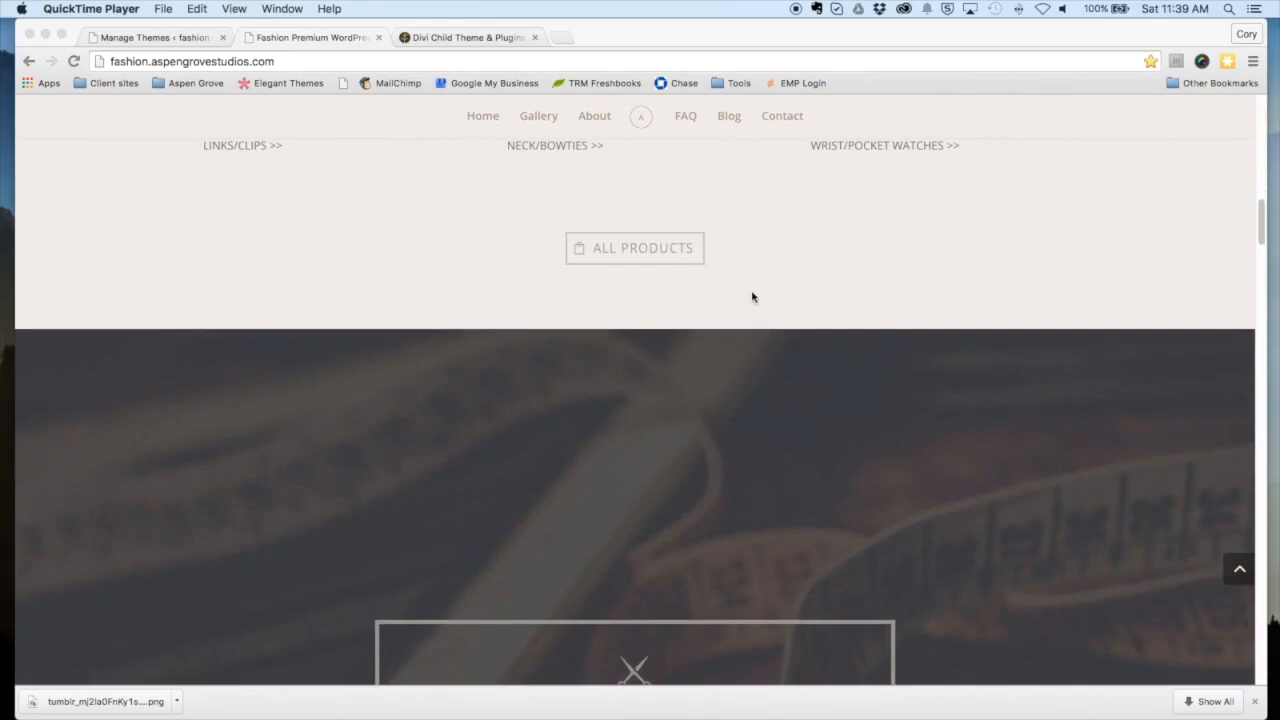
{"action": "scroll", "coordinate": [754, 301], "scroll_direction": "down", "scroll_amount": 4}
{"action": "scroll", "coordinate": [754, 299], "scroll_direction": "down", "scroll_amount": 6}
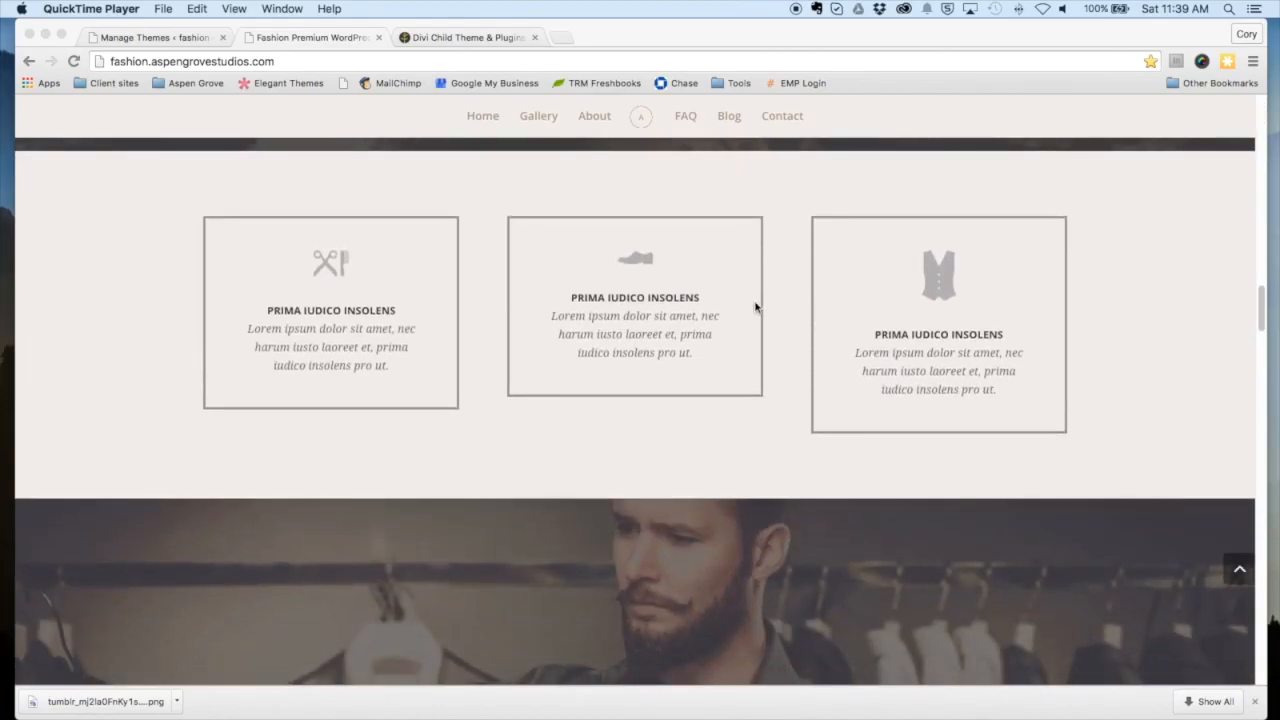
{"action": "scroll", "coordinate": [756, 307], "scroll_direction": "down", "scroll_amount": 4}
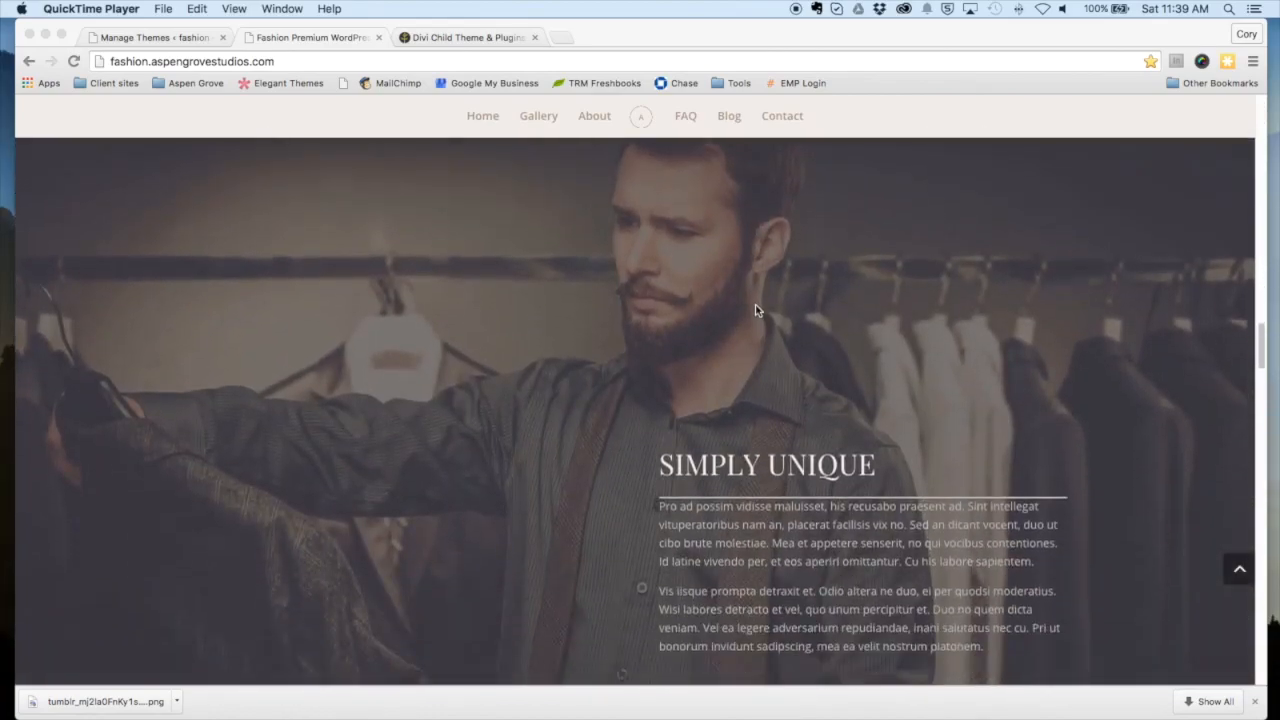
{"action": "scroll", "coordinate": [756, 309], "scroll_direction": "down", "scroll_amount": 5}
{"action": "scroll", "coordinate": [755, 311], "scroll_direction": "down", "scroll_amount": 6}
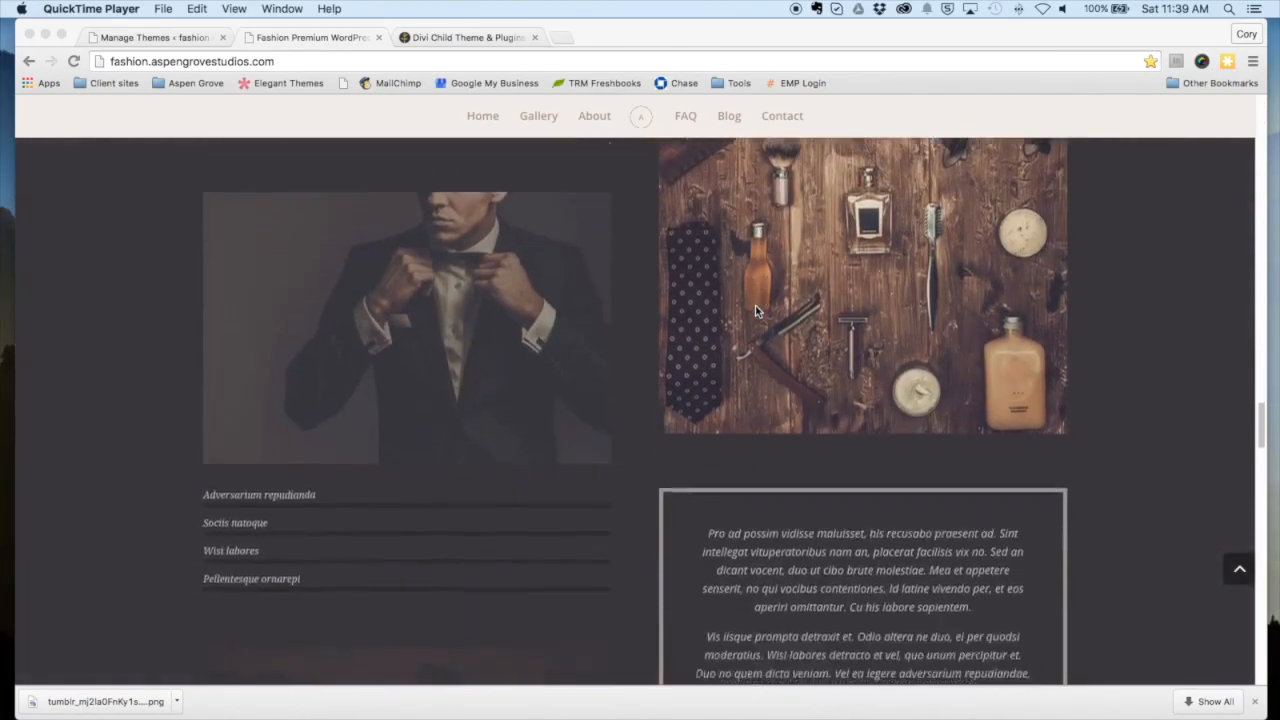
{"action": "scroll", "coordinate": [756, 312], "scroll_direction": "down", "scroll_amount": 5}
{"action": "scroll", "coordinate": [756, 312], "scroll_direction": "down", "scroll_amount": 6}
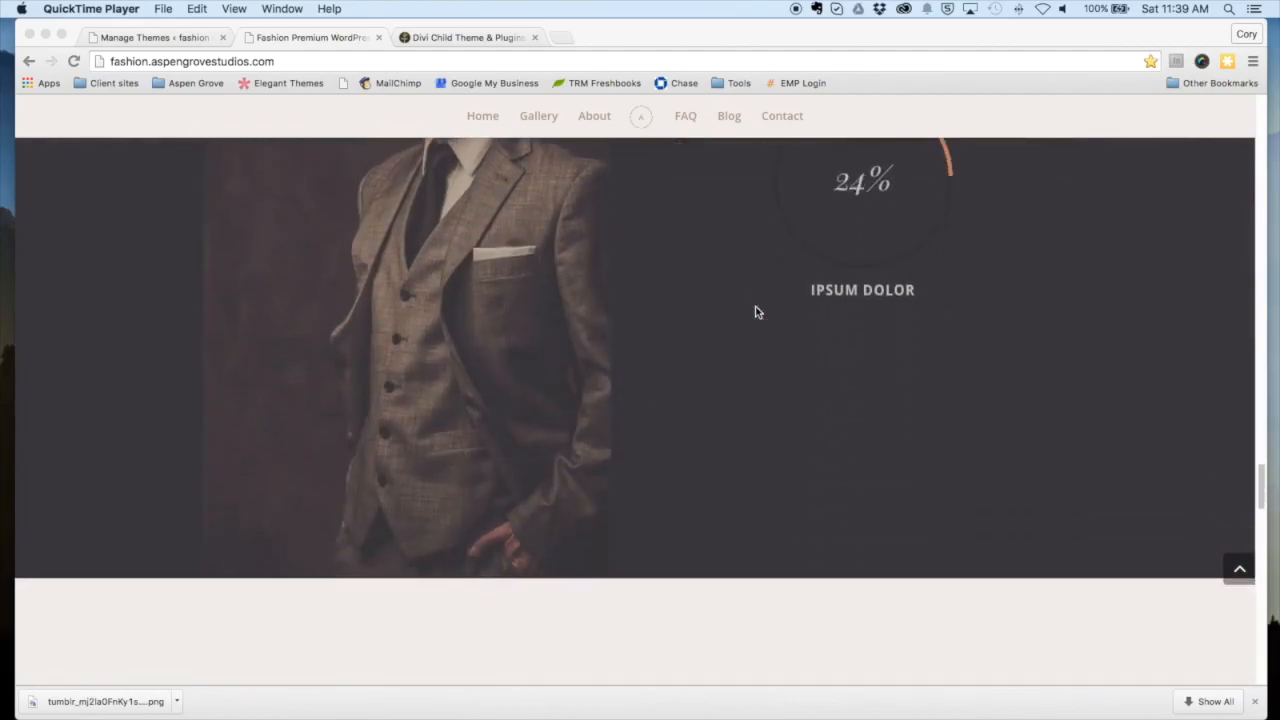
{"action": "scroll", "coordinate": [755, 310], "scroll_direction": "down", "scroll_amount": 4}
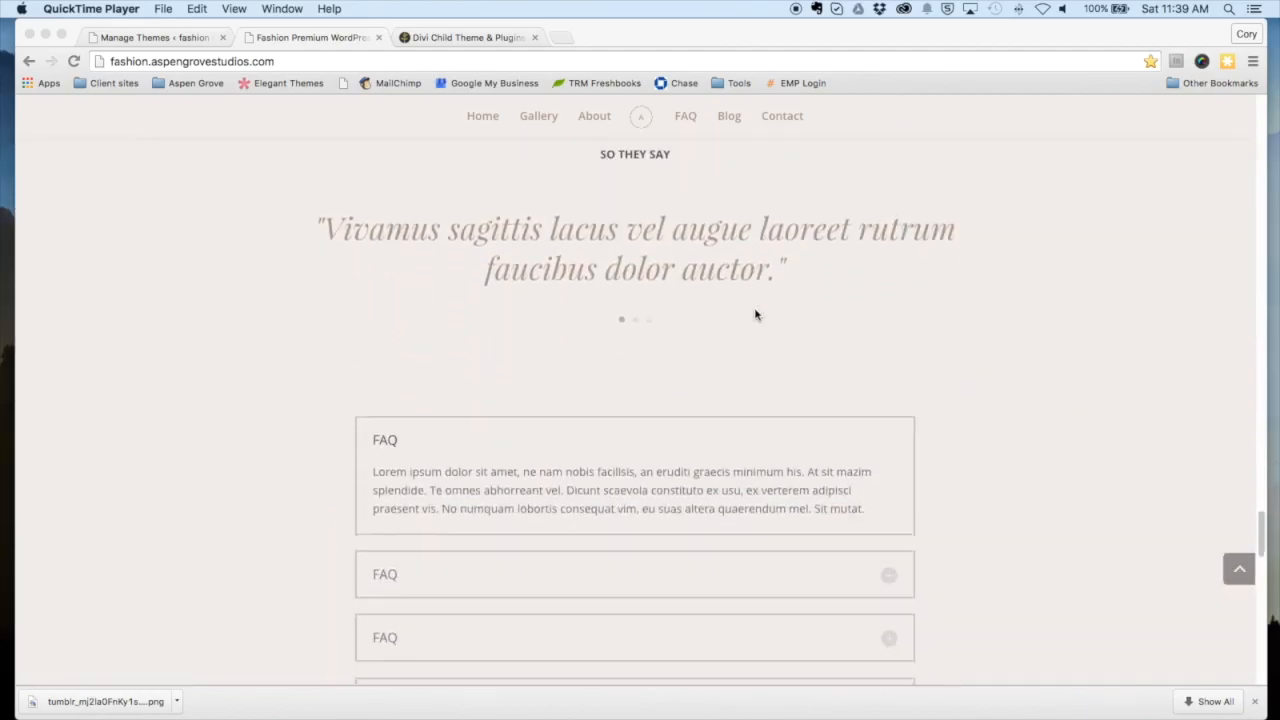
{"action": "scroll", "coordinate": [755, 315], "scroll_direction": "down", "scroll_amount": 5}
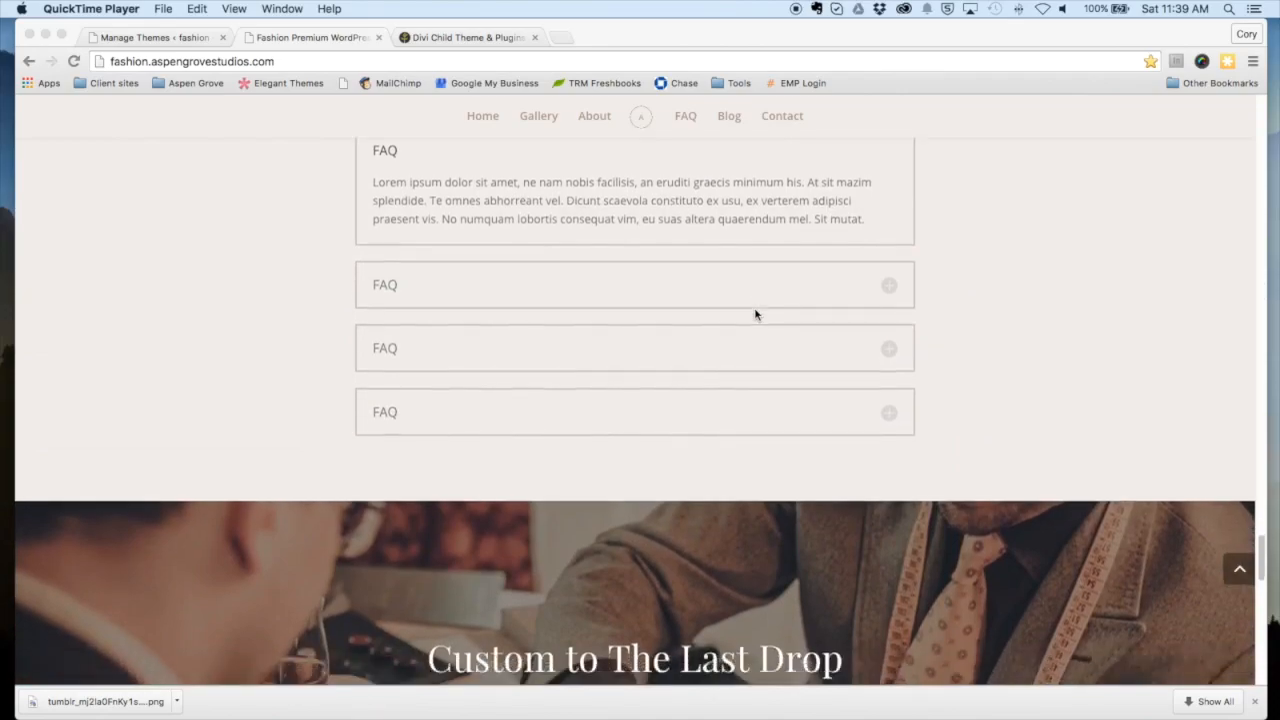
{"action": "scroll", "coordinate": [755, 315], "scroll_direction": "down", "scroll_amount": 6}
{"action": "scroll", "coordinate": [755, 315], "scroll_direction": "down", "scroll_amount": 1}
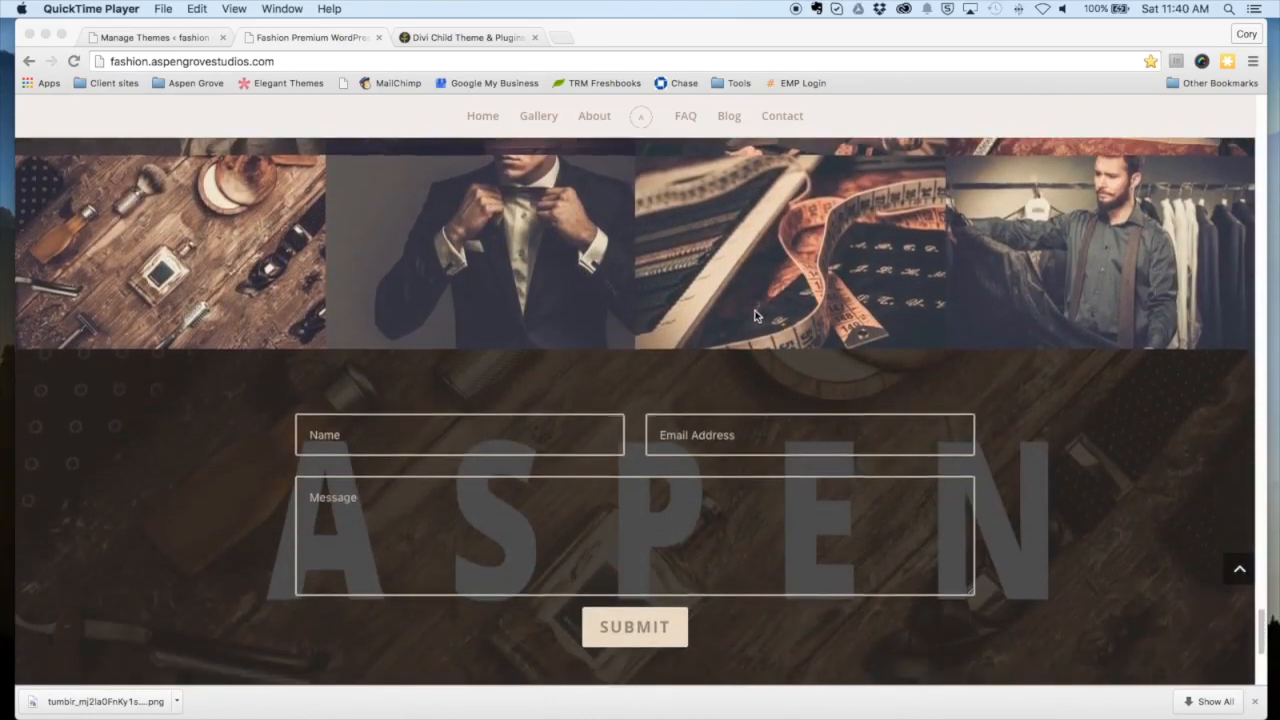
{"action": "scroll", "coordinate": [755, 315], "scroll_direction": "down", "scroll_amount": 5}
{"action": "scroll", "coordinate": [754, 315], "scroll_direction": "up", "scroll_amount": 10}
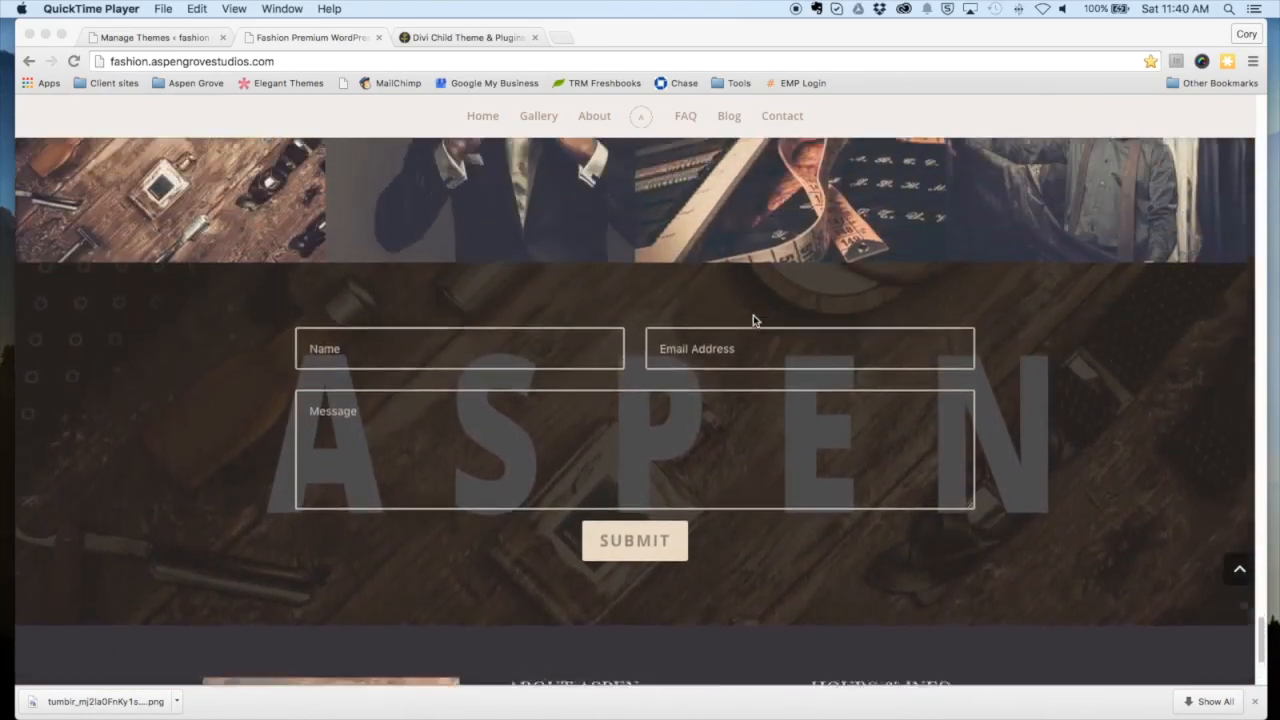
{"action": "scroll", "coordinate": [753, 320], "scroll_direction": "up", "scroll_amount": 3}
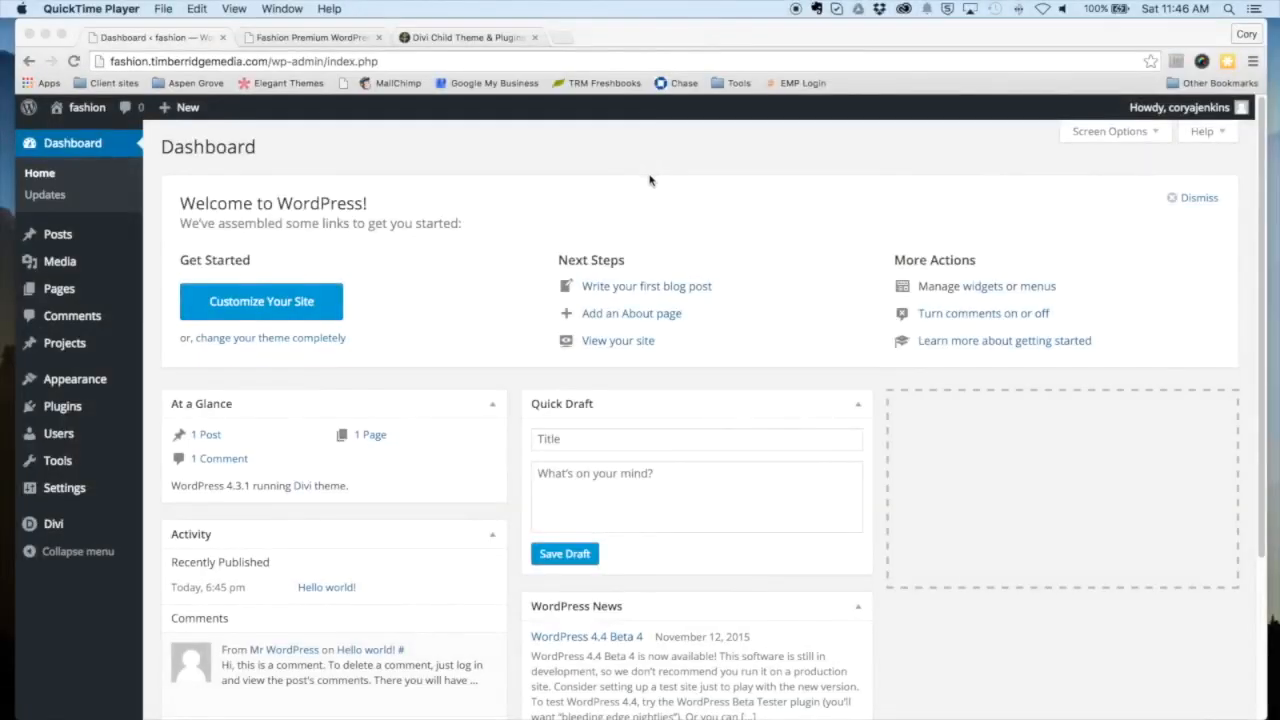
Step: Go to the site's installed themes and open the form for uploading a new theme in .zip format
{"action": "left_click", "coordinate": [585, 186]}
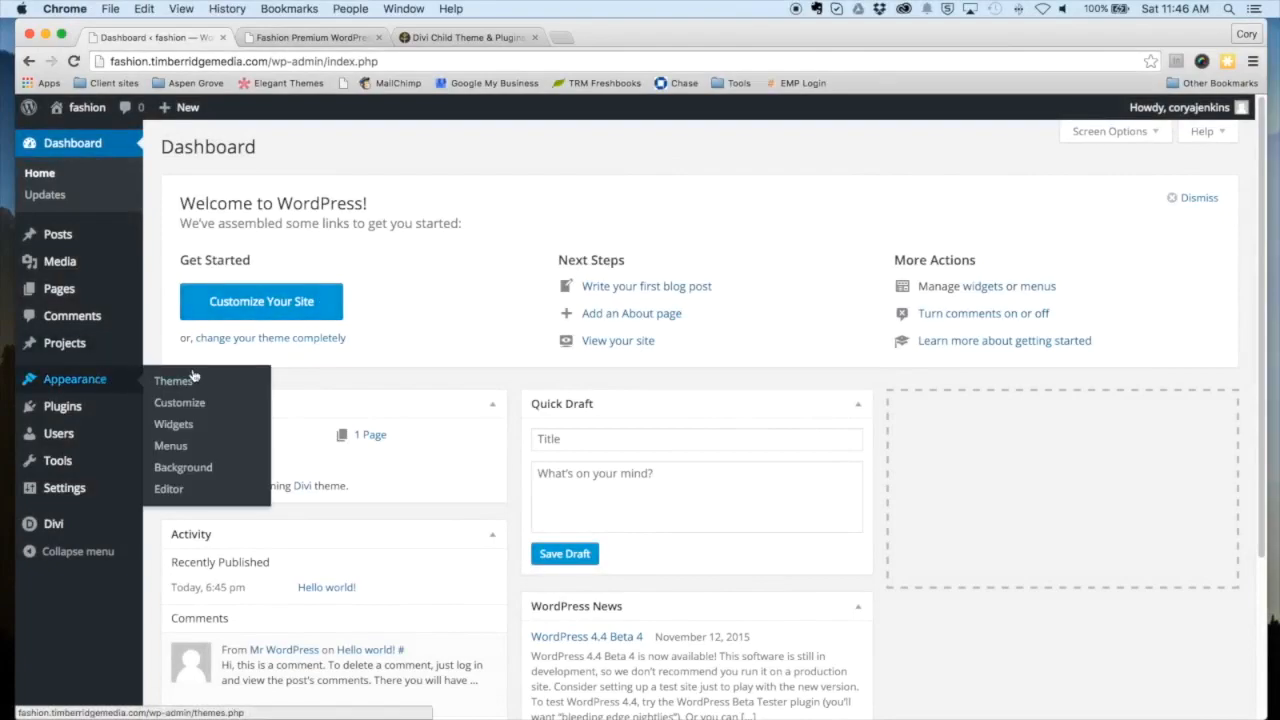
{"action": "left_click", "coordinate": [184, 386]}
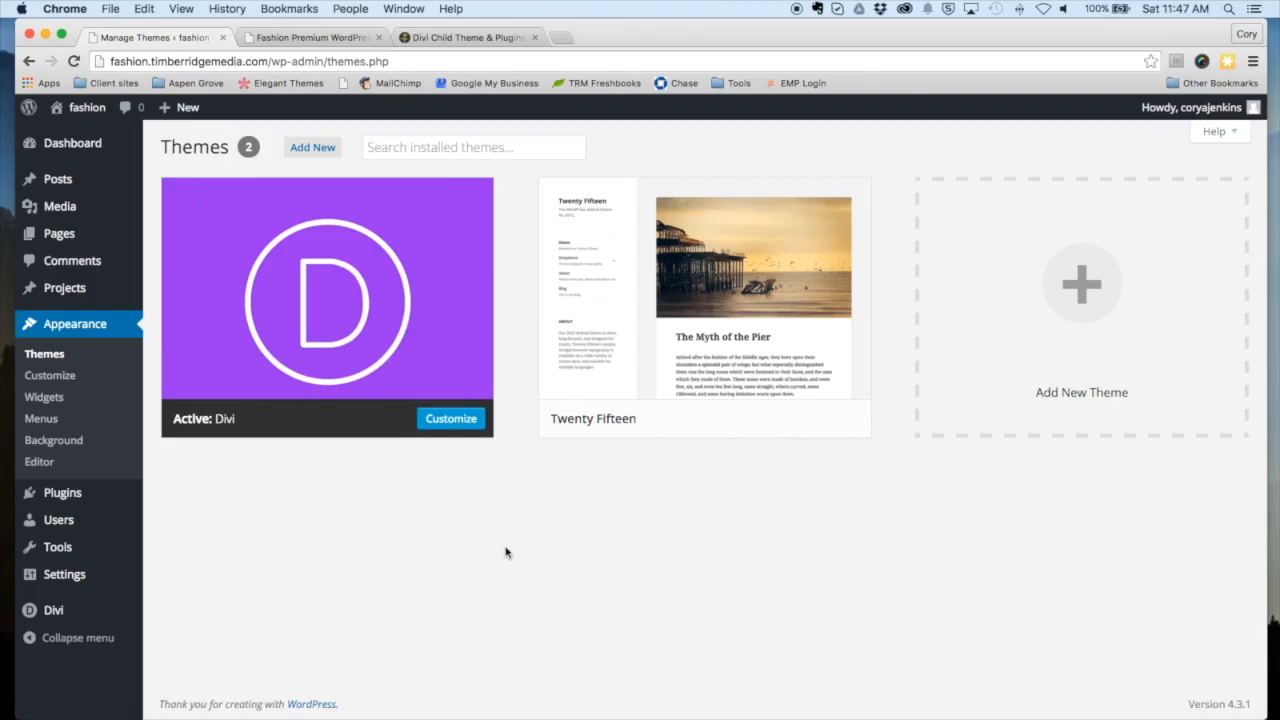
{"action": "mouse_move", "coordinate": [542, 326]}
{"action": "mouse_move", "coordinate": [443, 260]}
{"action": "left_click", "coordinate": [311, 152]}
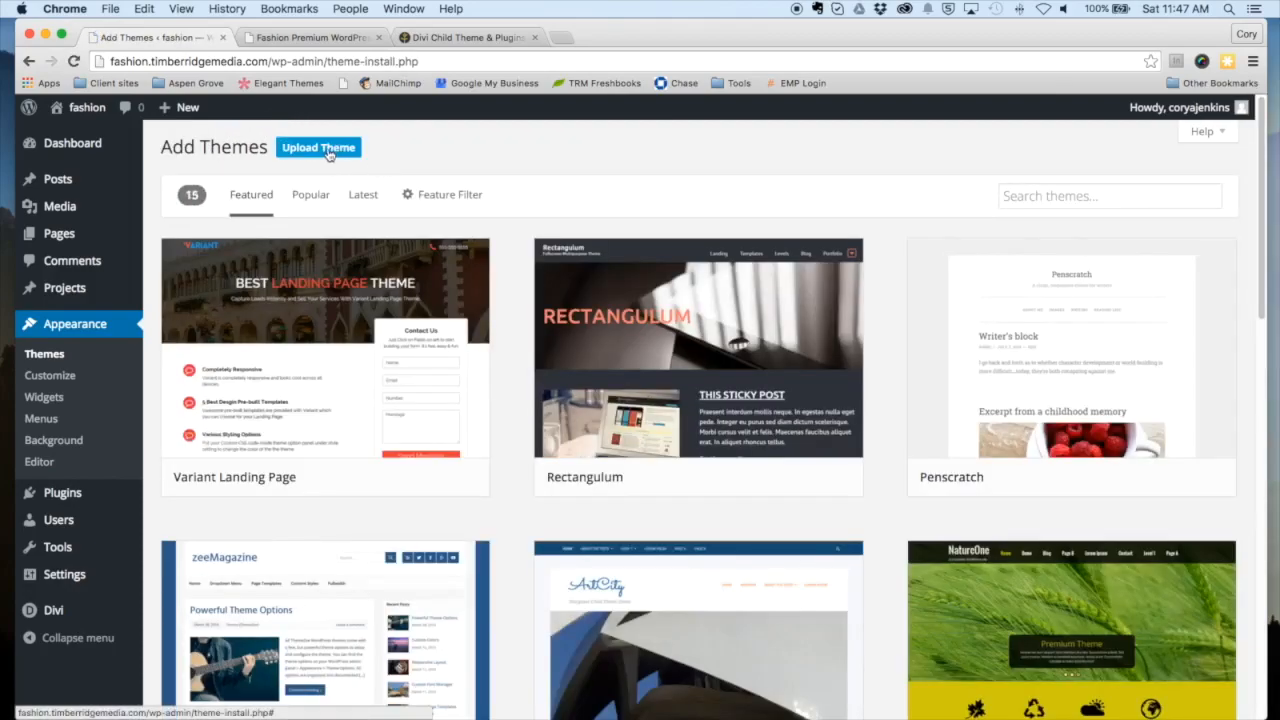
{"action": "left_click", "coordinate": [328, 149]}
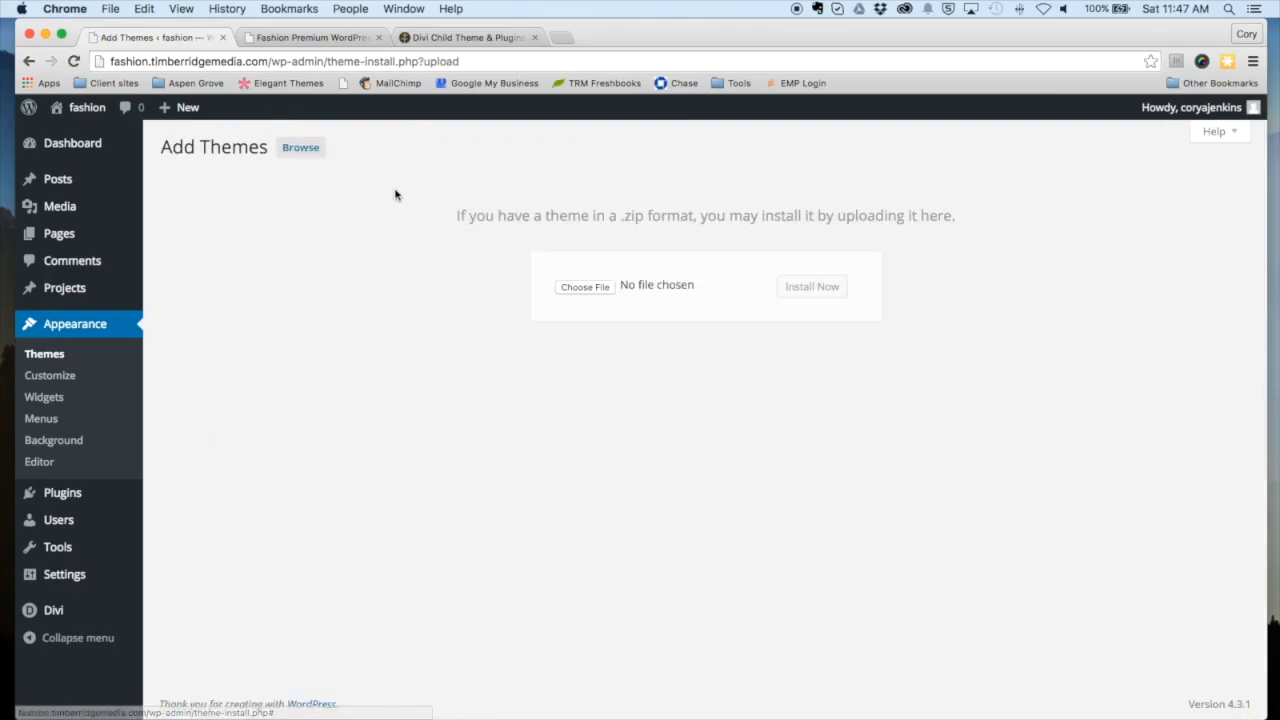
Step: Install the theme from Fashion.zip in the Desktop folder Fashion_November and activate it
{"action": "left_click", "coordinate": [585, 287]}
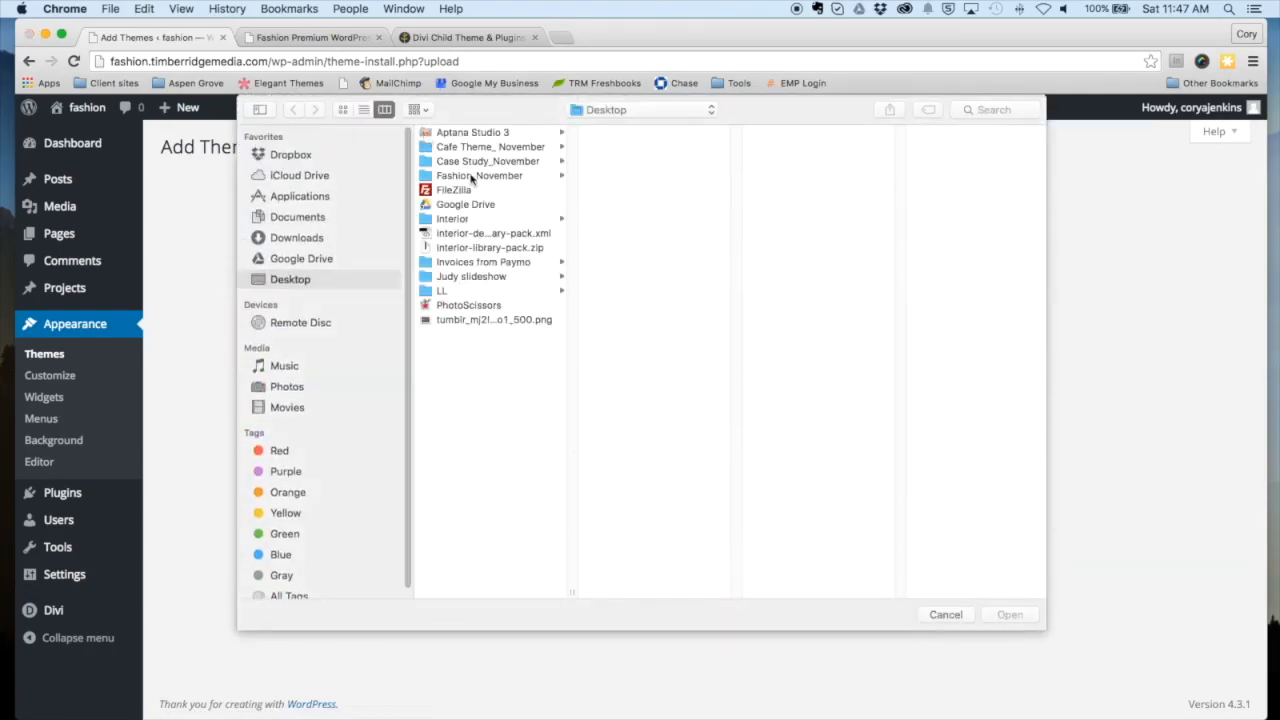
{"action": "left_click", "coordinate": [471, 176]}
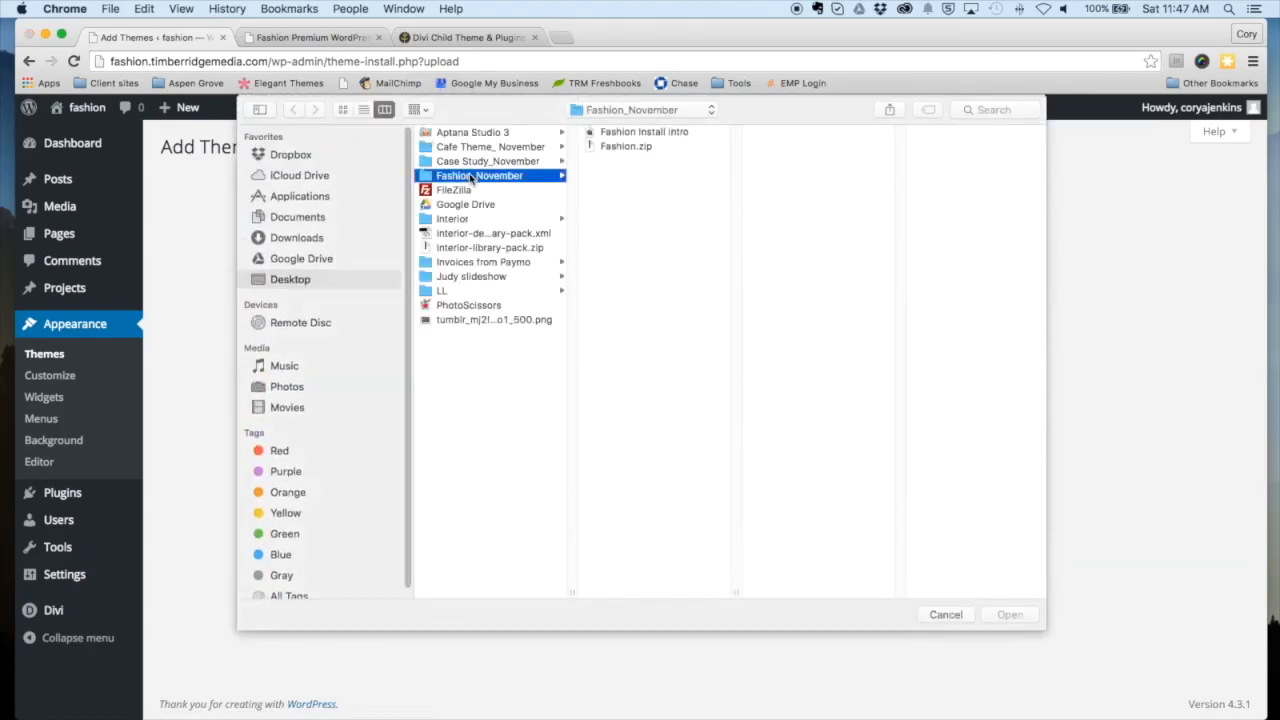
{"action": "left_click", "coordinate": [625, 148]}
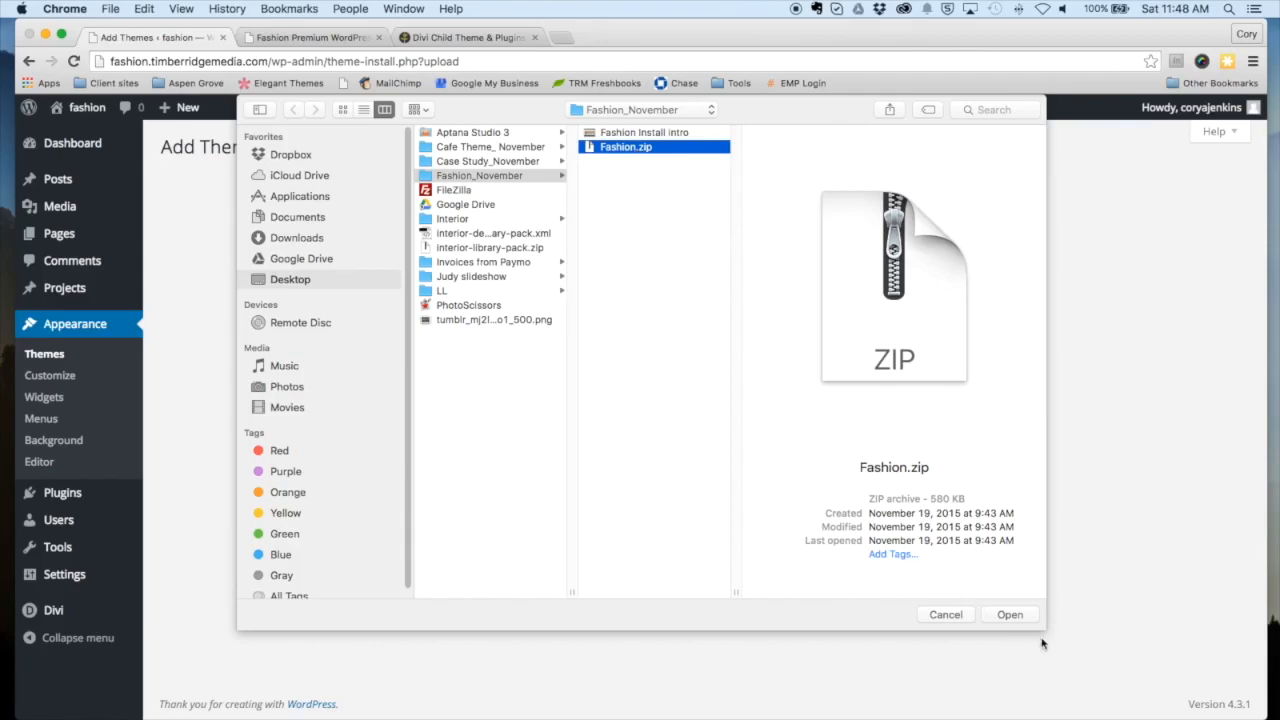
{"action": "left_click", "coordinate": [1012, 614]}
{"action": "left_click", "coordinate": [829, 292]}
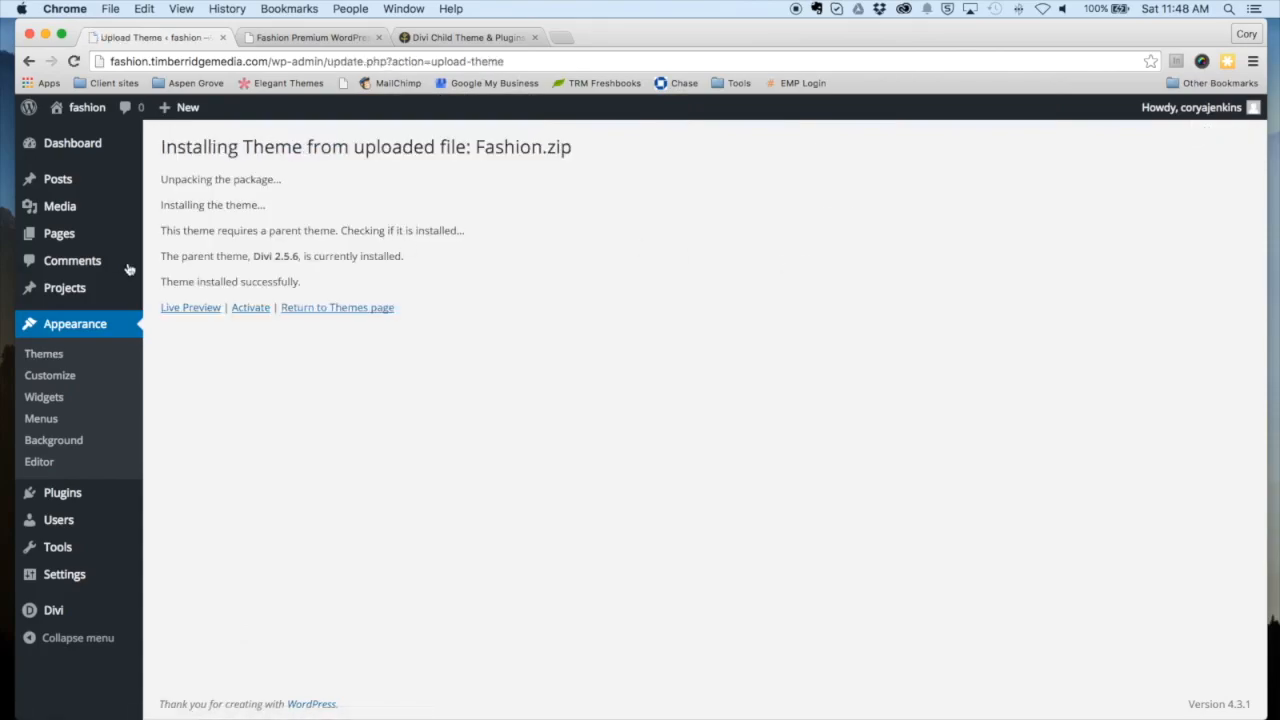
{"action": "left_click", "coordinate": [245, 309]}
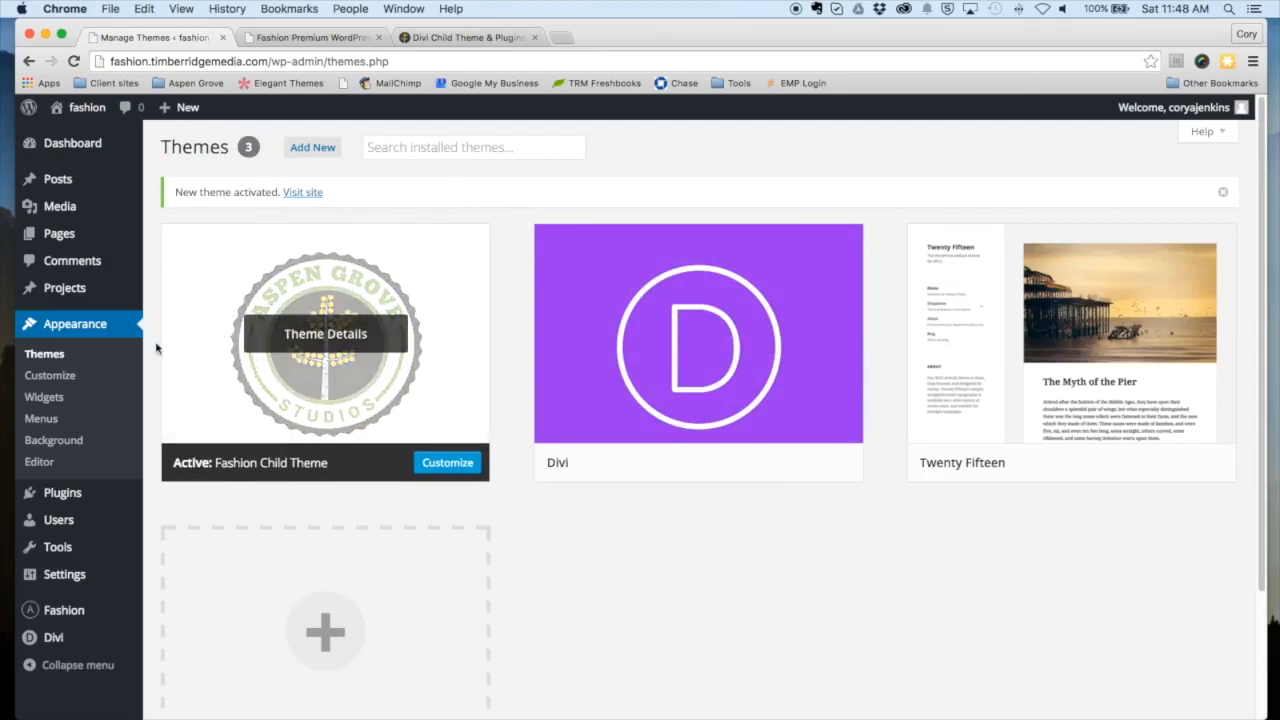
Step: Import the Fashion child theme's demo data into the site
{"action": "scroll", "coordinate": [118, 408], "scroll_direction": "down", "scroll_amount": 2}
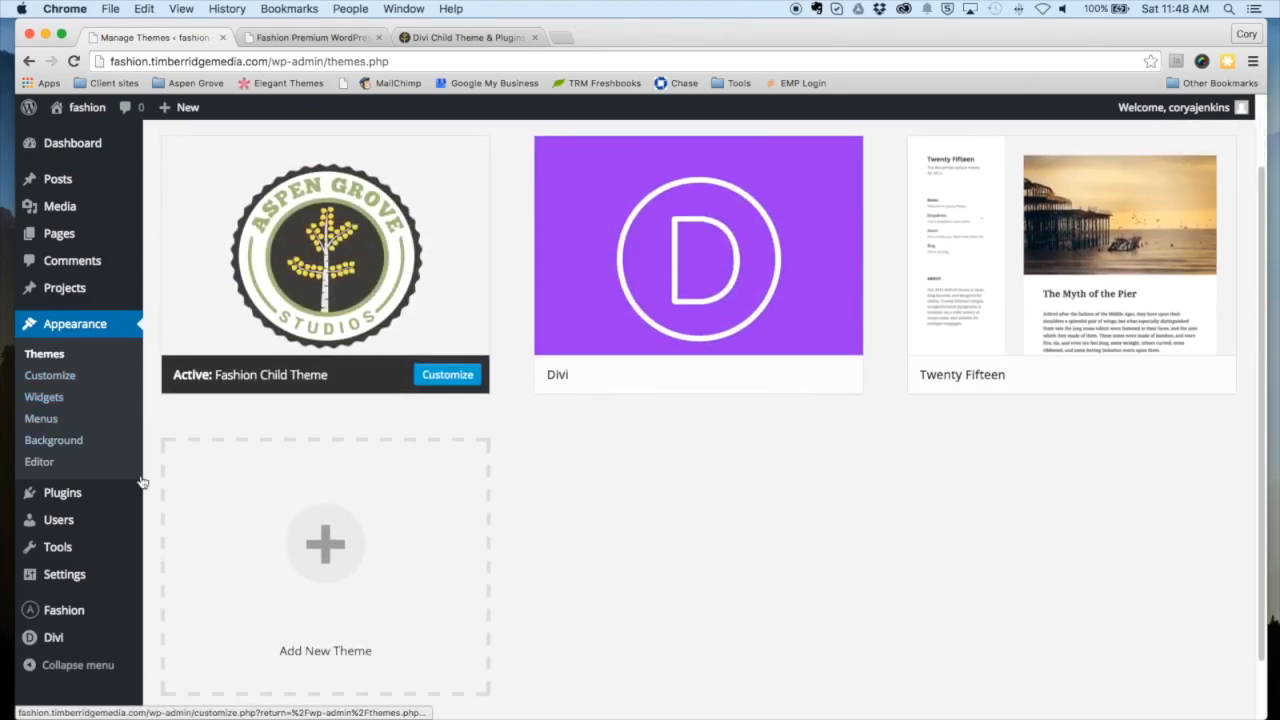
{"action": "mouse_move", "coordinate": [88, 614]}
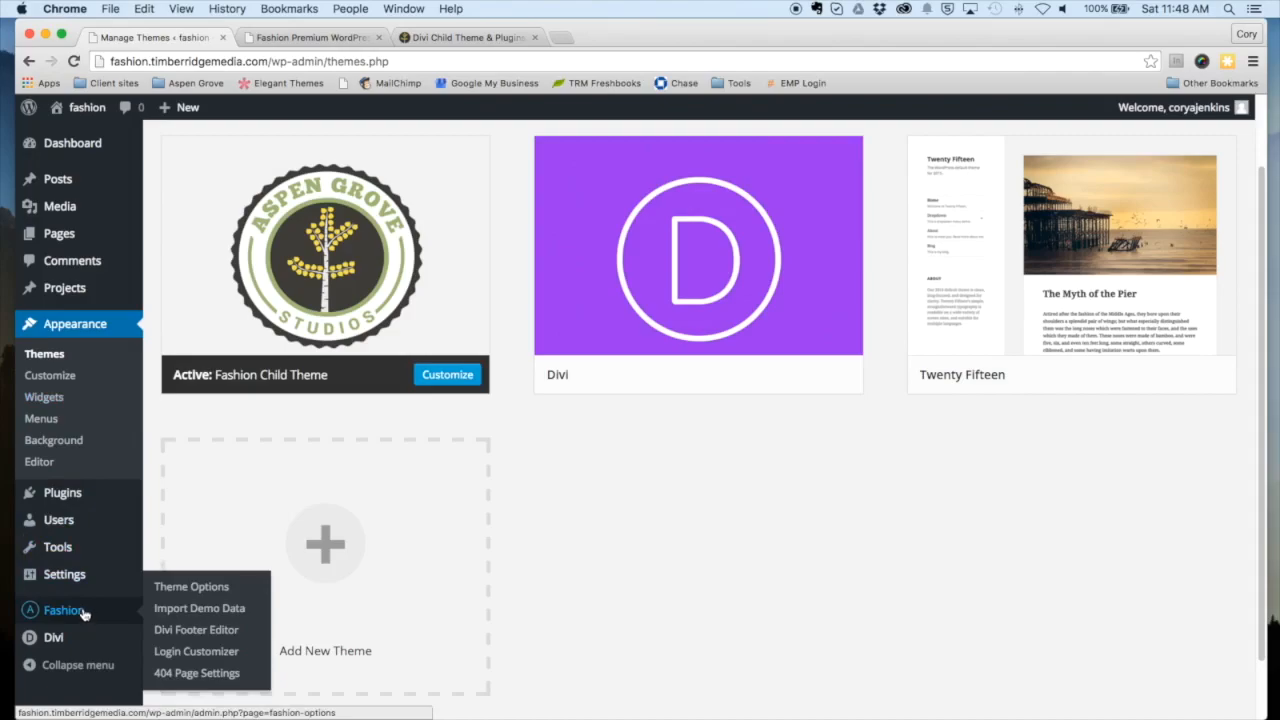
{"action": "left_click", "coordinate": [185, 612]}
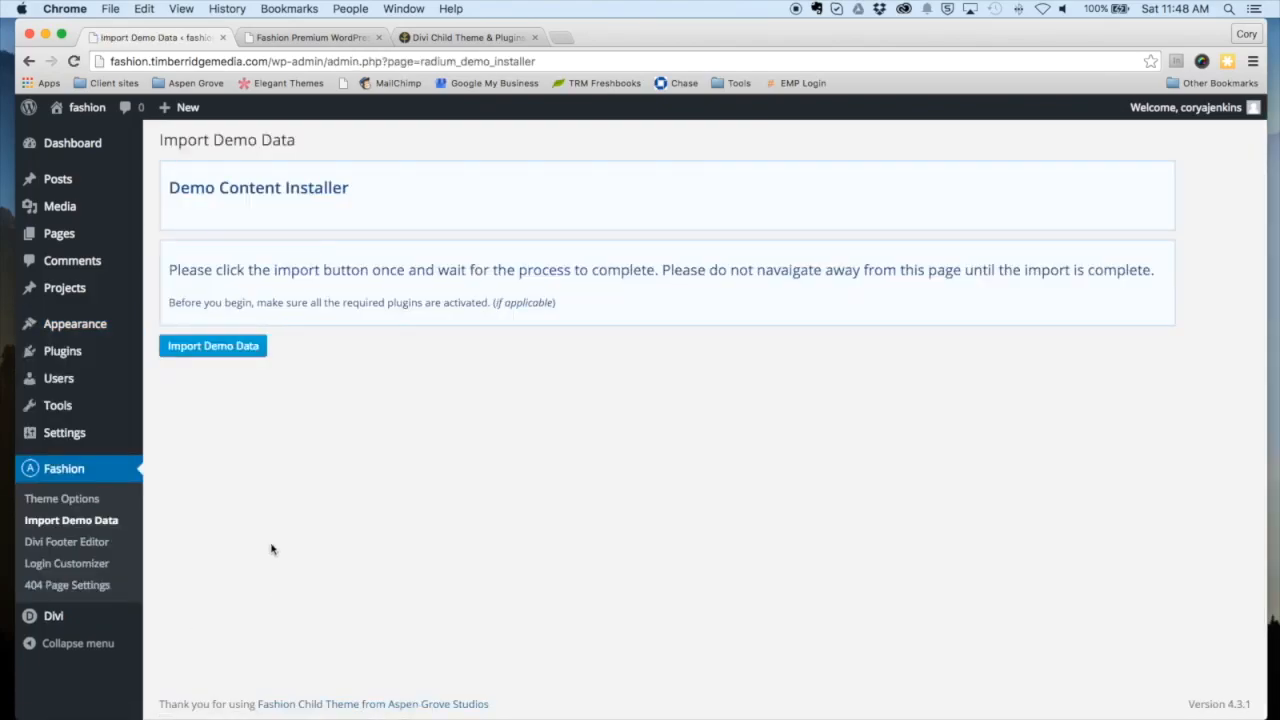
{"action": "left_click", "coordinate": [228, 352]}
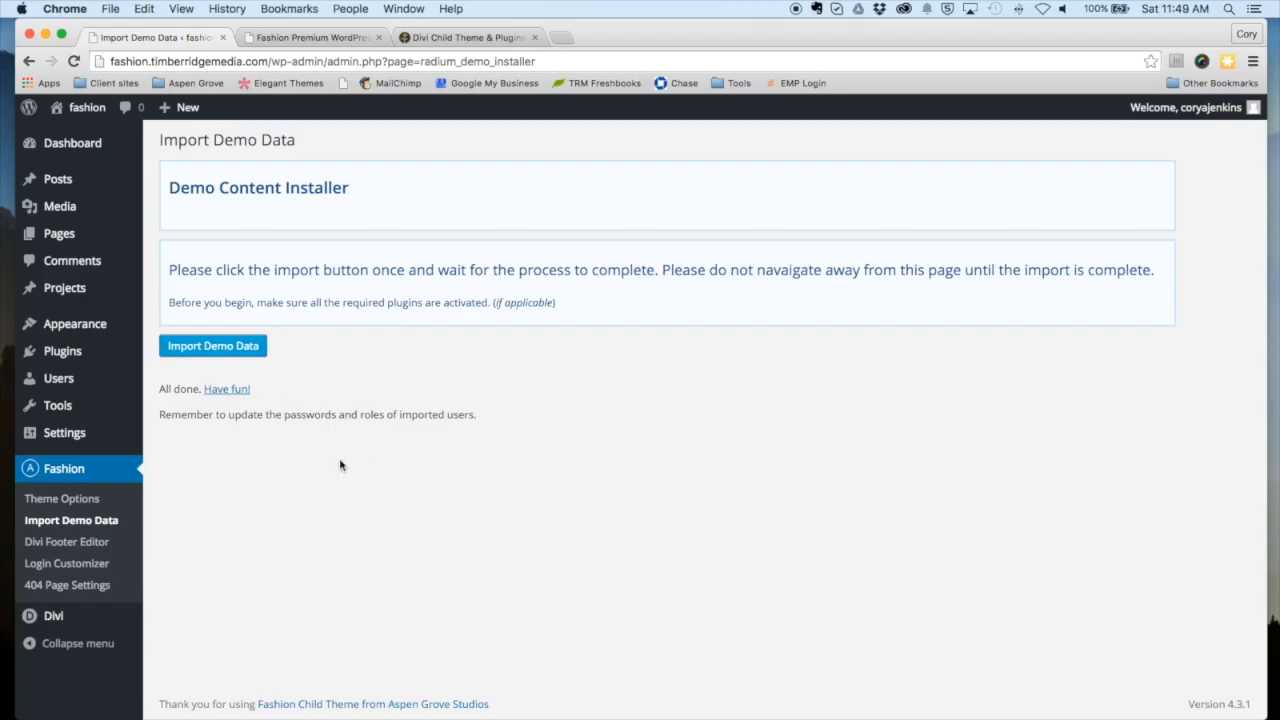
Step: Set the site's front page to a static page using Home, and save the reading settings
{"action": "mouse_move", "coordinate": [93, 436]}
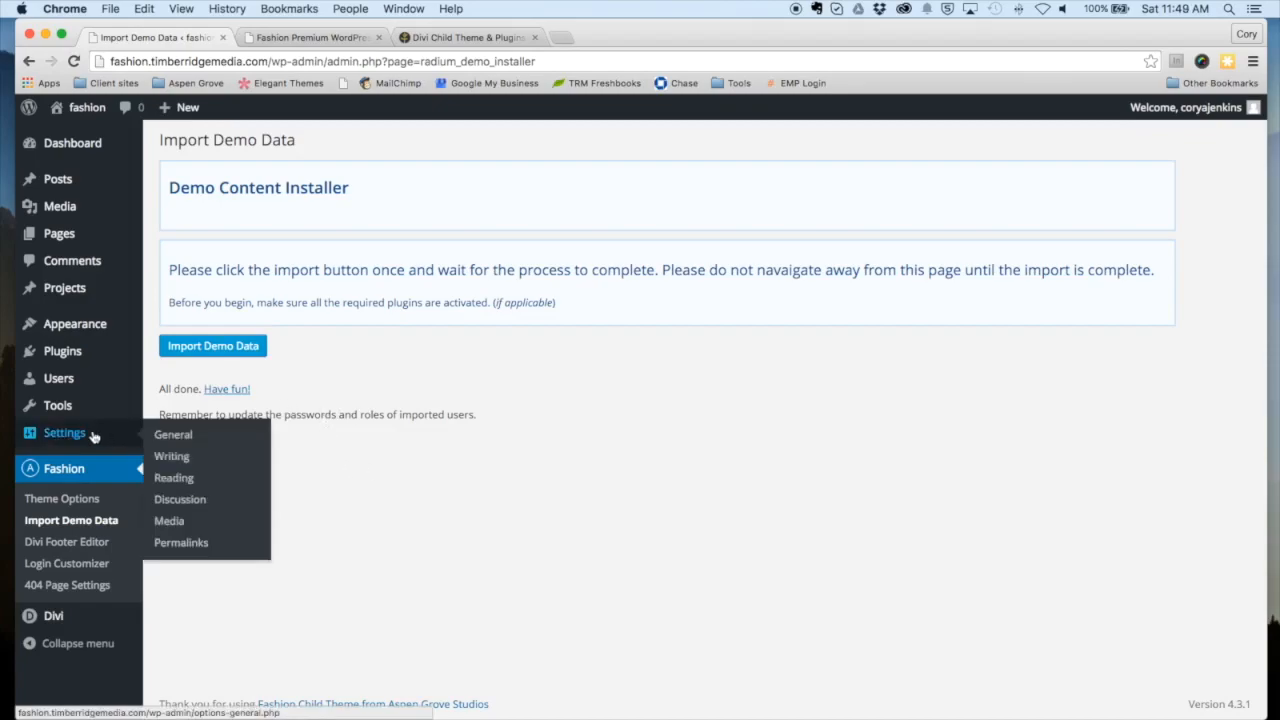
{"action": "left_click", "coordinate": [188, 483]}
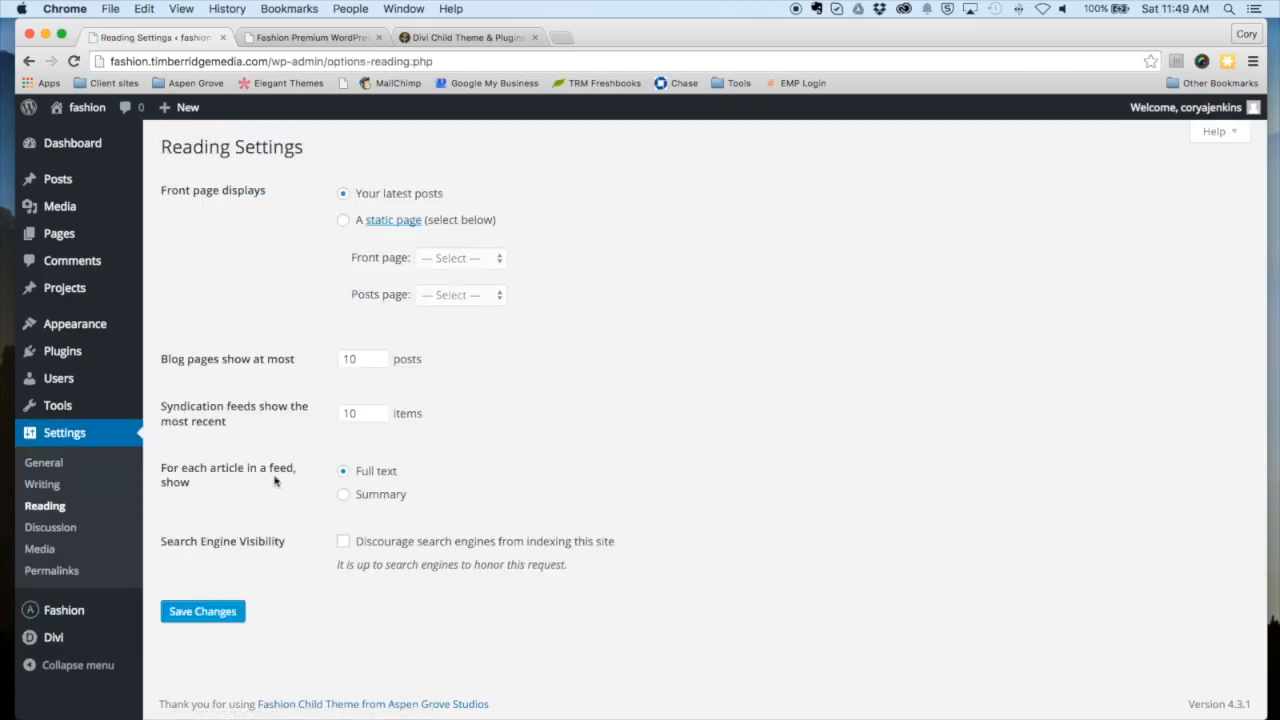
{"action": "left_click", "coordinate": [343, 220]}
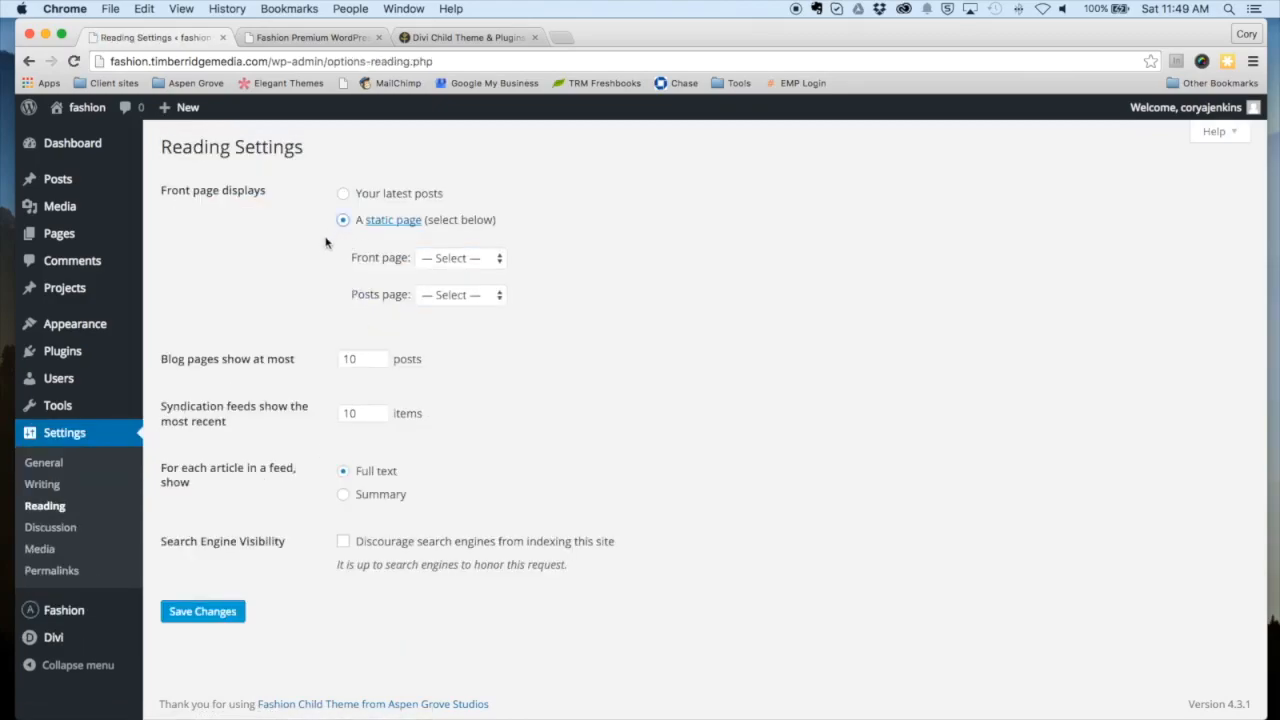
{"action": "left_click", "coordinate": [477, 261]}
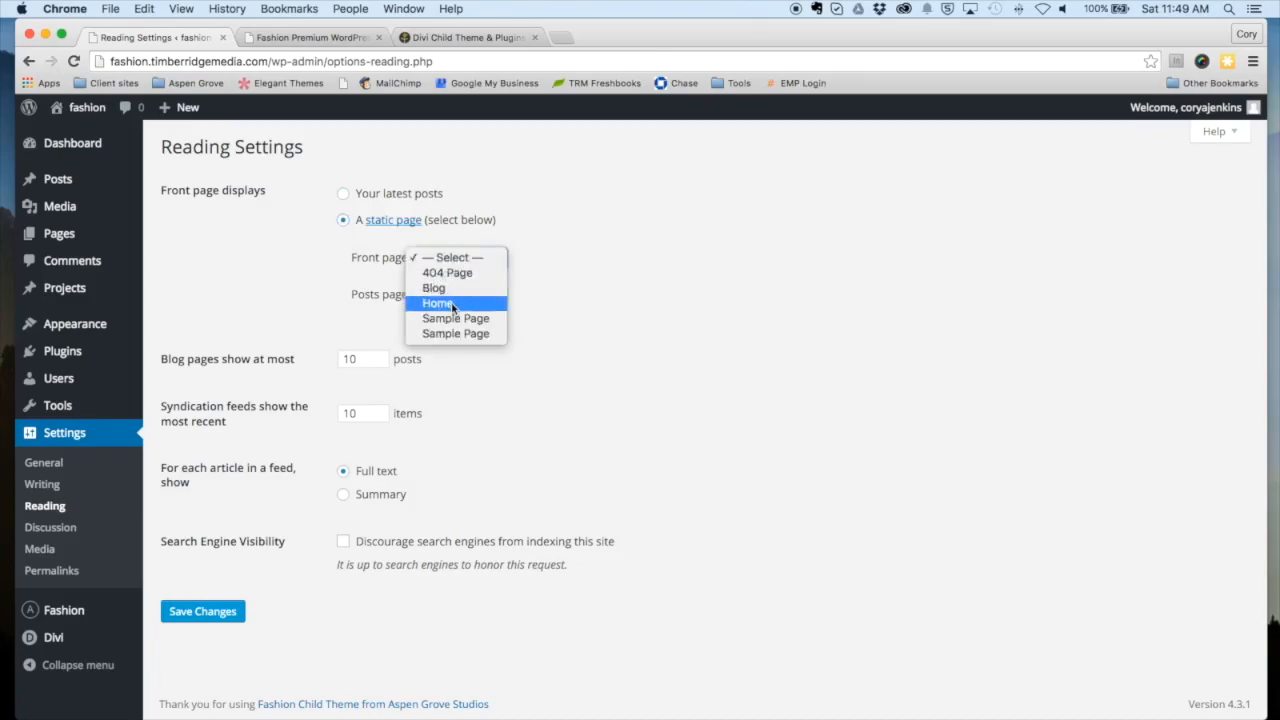
{"action": "left_click", "coordinate": [455, 304]}
{"action": "left_click", "coordinate": [205, 618]}
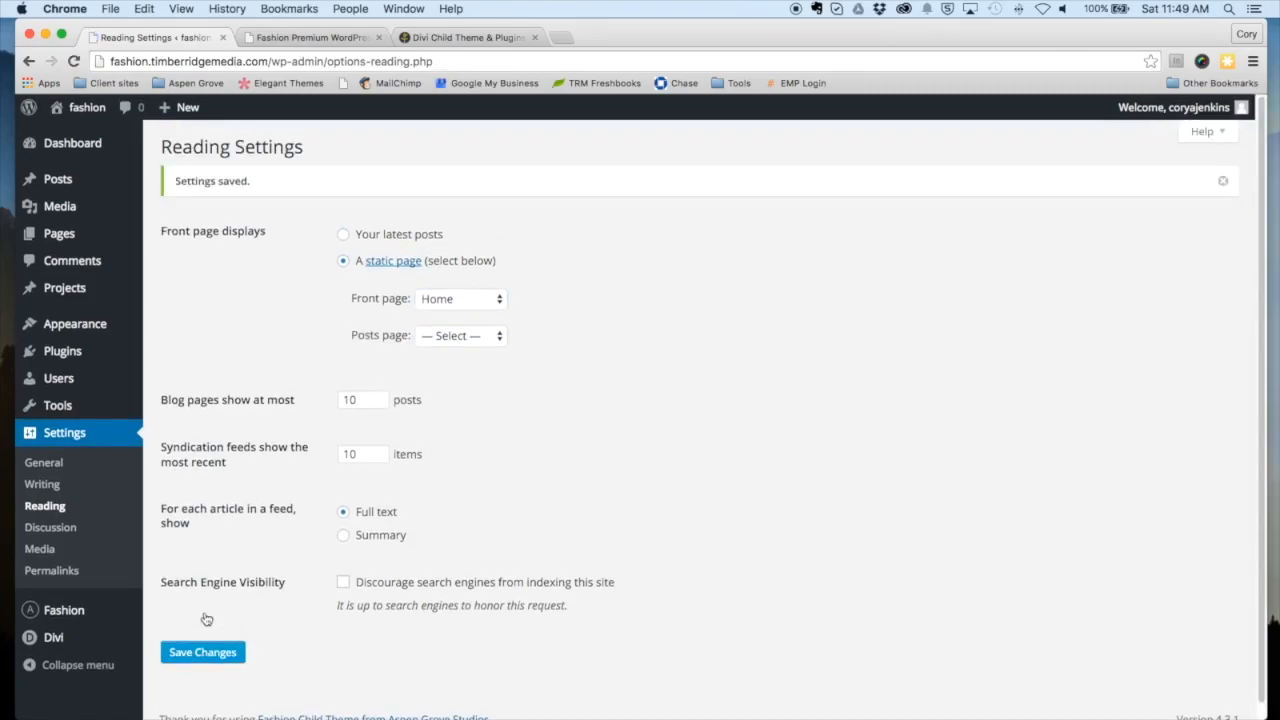
Step: Assign the Fashion Primary Menu to the Primary Menu theme location and save the menu
{"action": "mouse_move", "coordinate": [75, 330]}
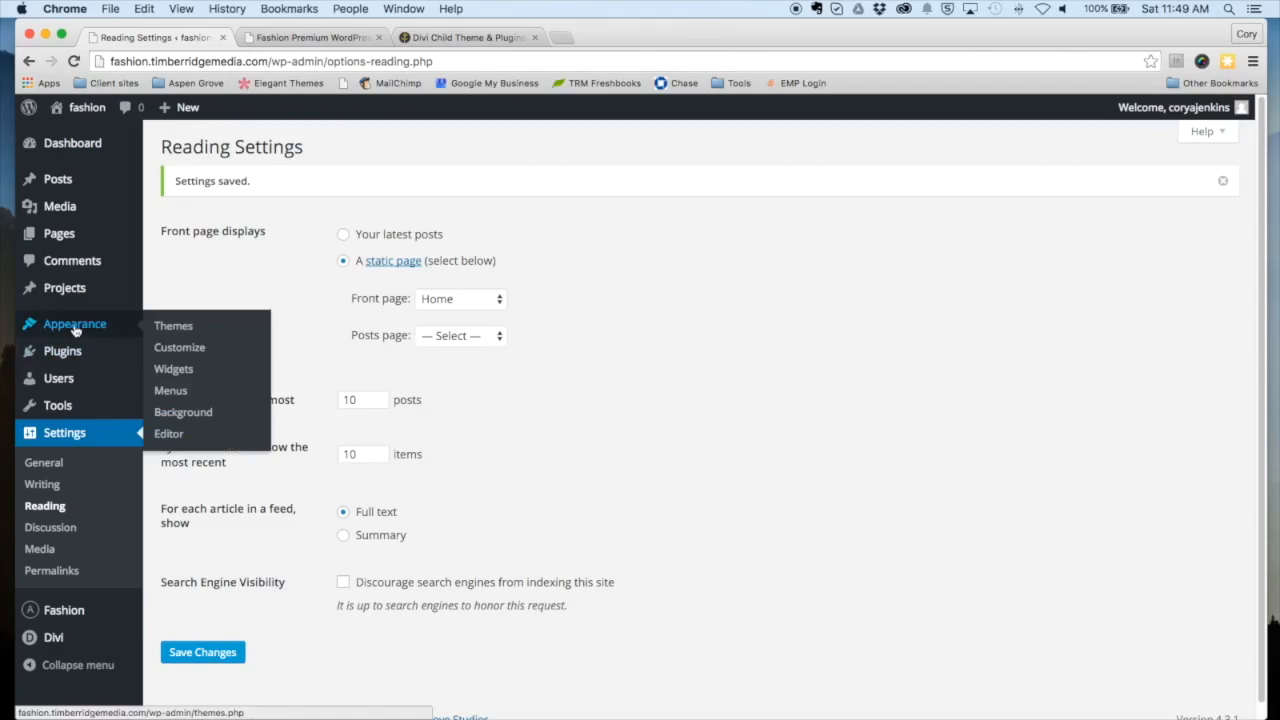
{"action": "left_click", "coordinate": [185, 392]}
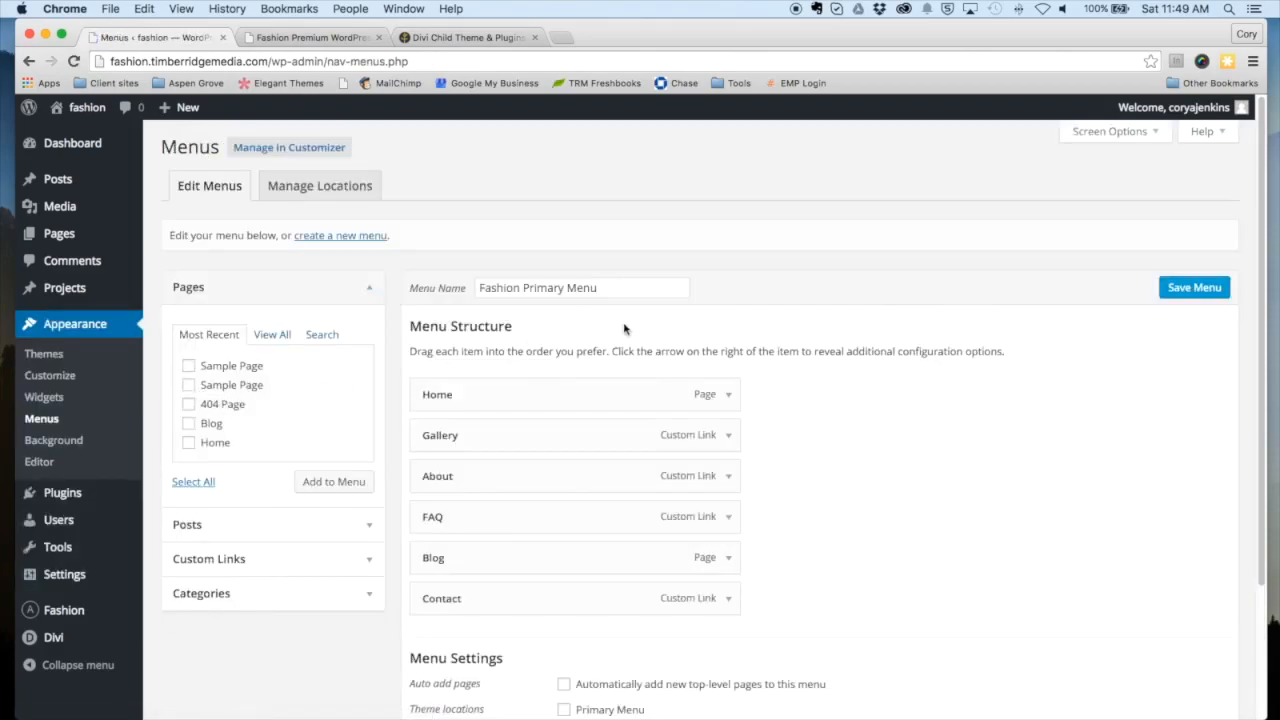
{"action": "scroll", "coordinate": [622, 325], "scroll_direction": "down", "scroll_amount": 1}
{"action": "left_click_drag", "start_coordinate": [608, 235], "coordinate": [405, 237]}
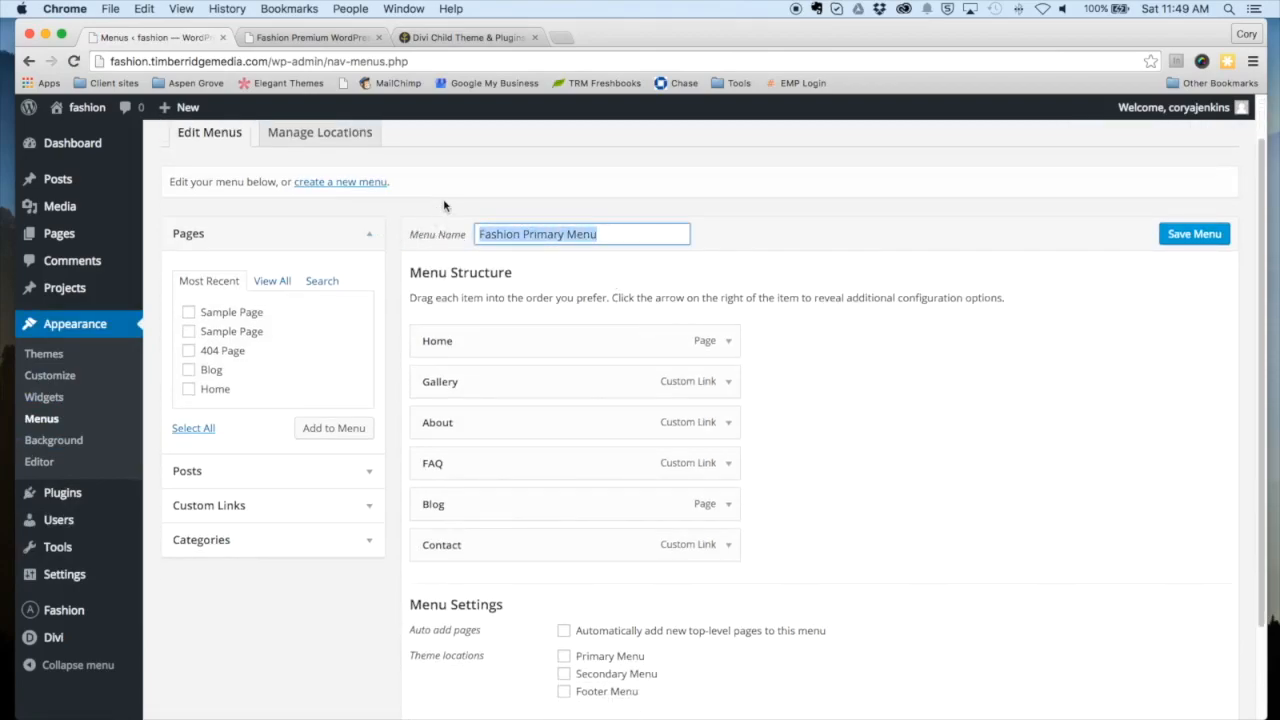
{"action": "scroll", "coordinate": [786, 280], "scroll_direction": "down", "scroll_amount": 3}
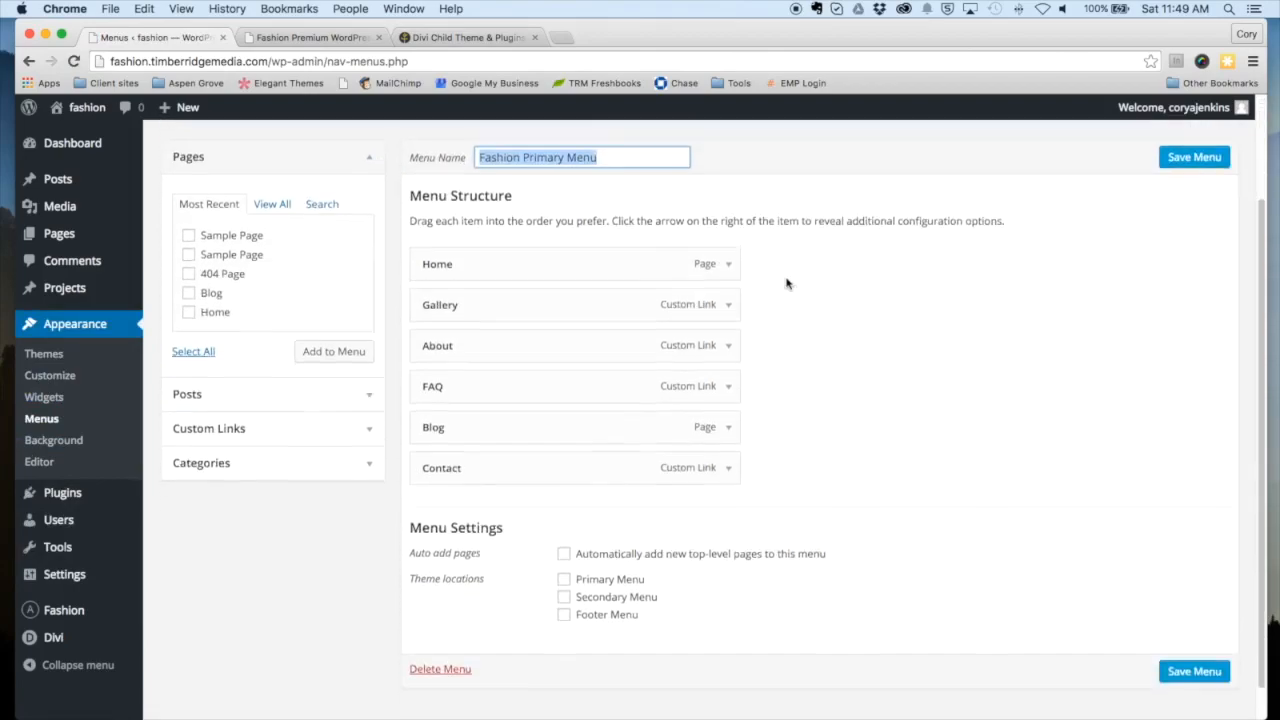
{"action": "left_click", "coordinate": [564, 542]}
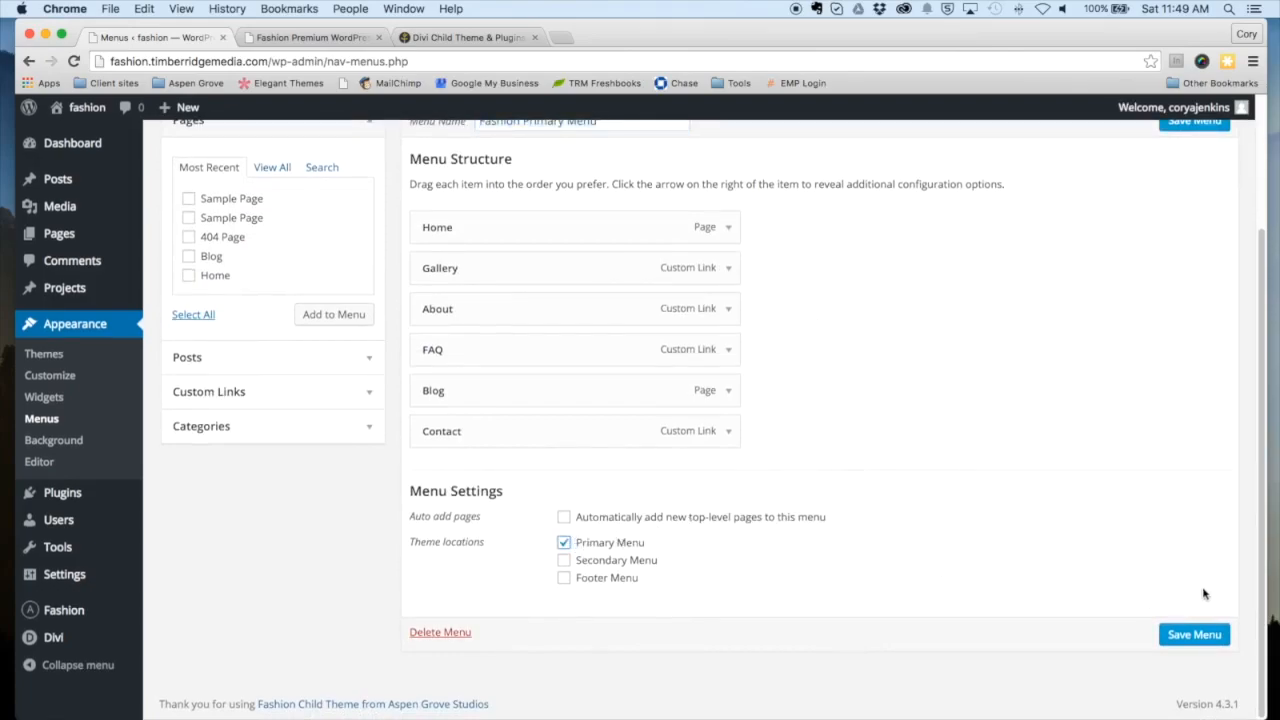
{"action": "left_click", "coordinate": [1210, 636]}
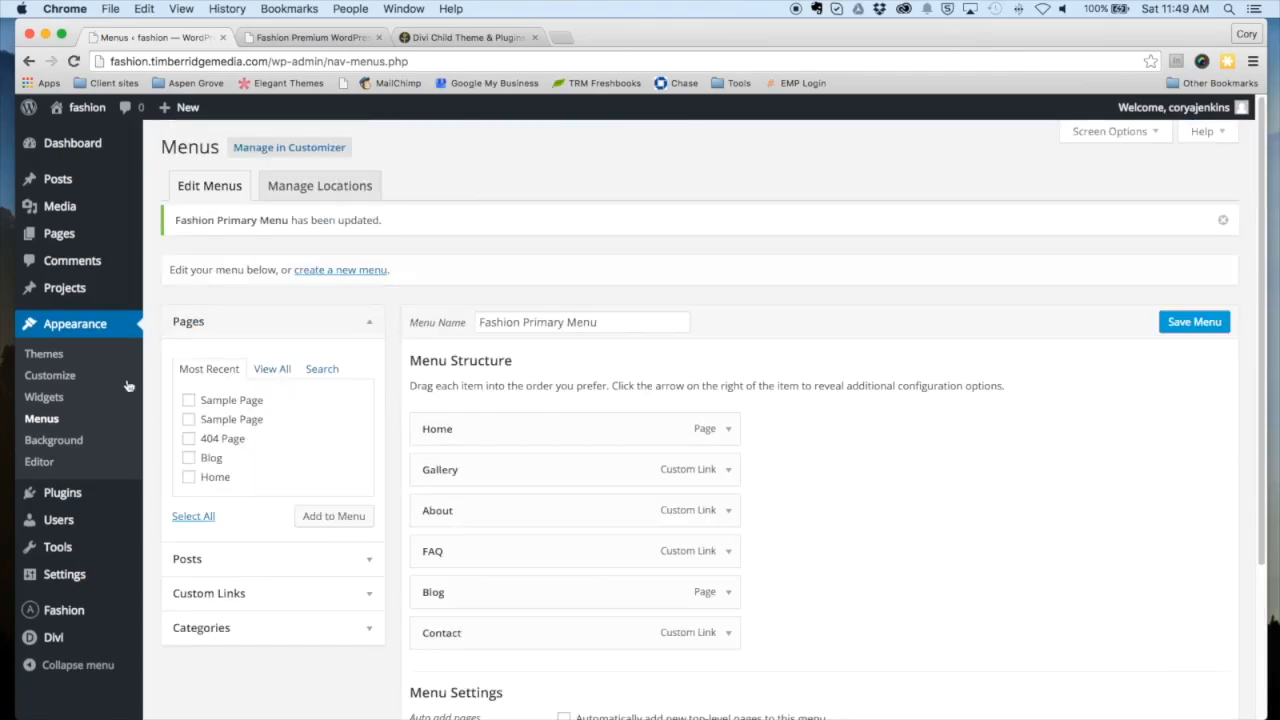
Step: Set the site's header style to Centered Inline Logo in the theme customizer's header format settings and publish the change
{"action": "left_click", "coordinate": [67, 378]}
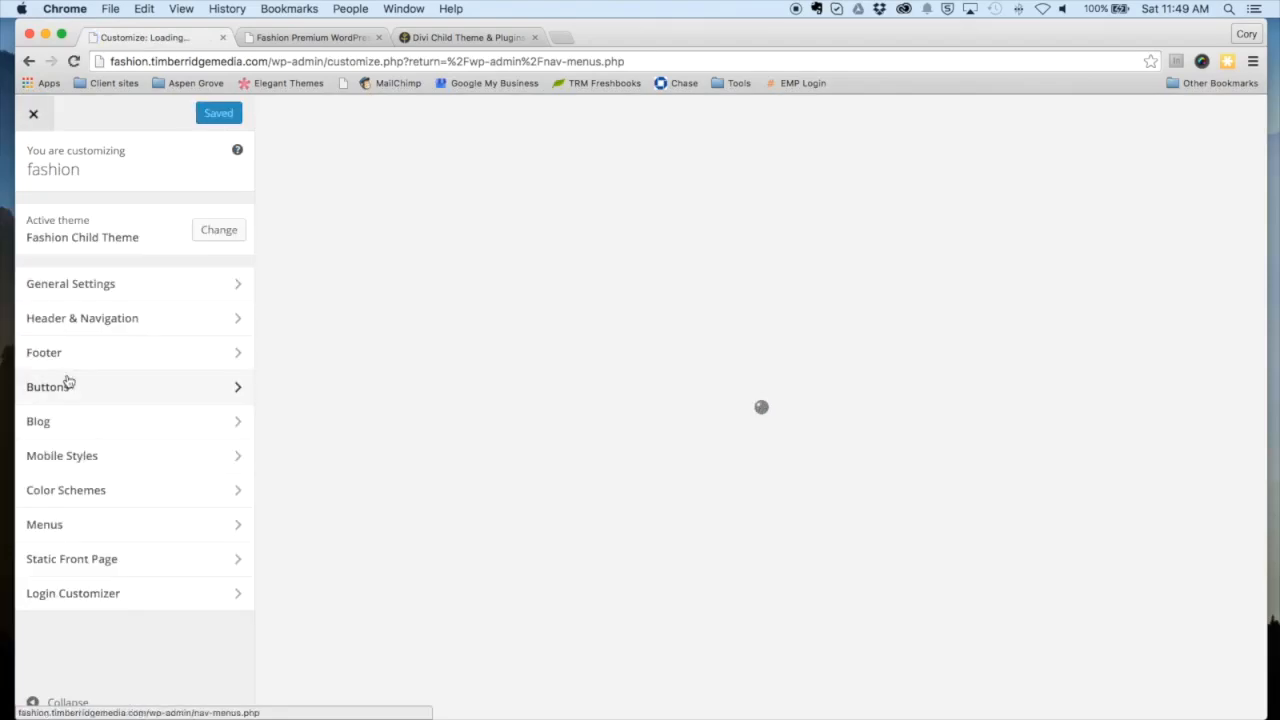
{"action": "left_click", "coordinate": [112, 320]}
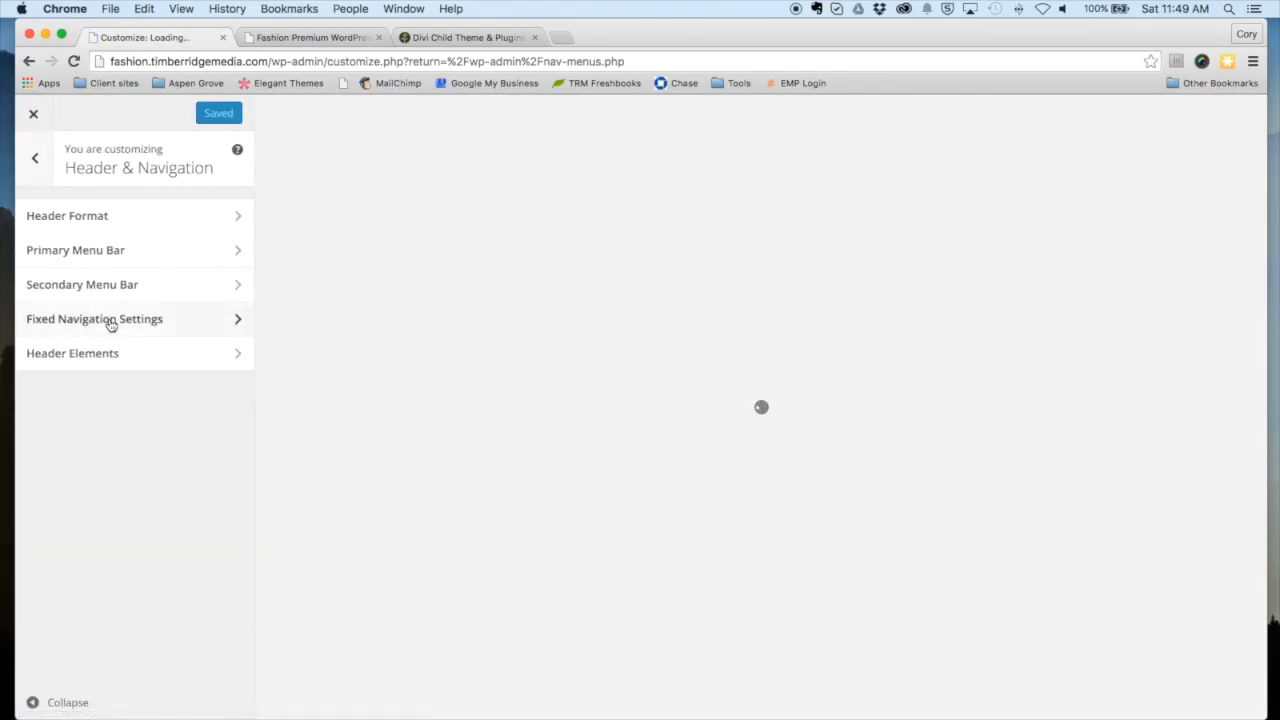
{"action": "left_click", "coordinate": [121, 226]}
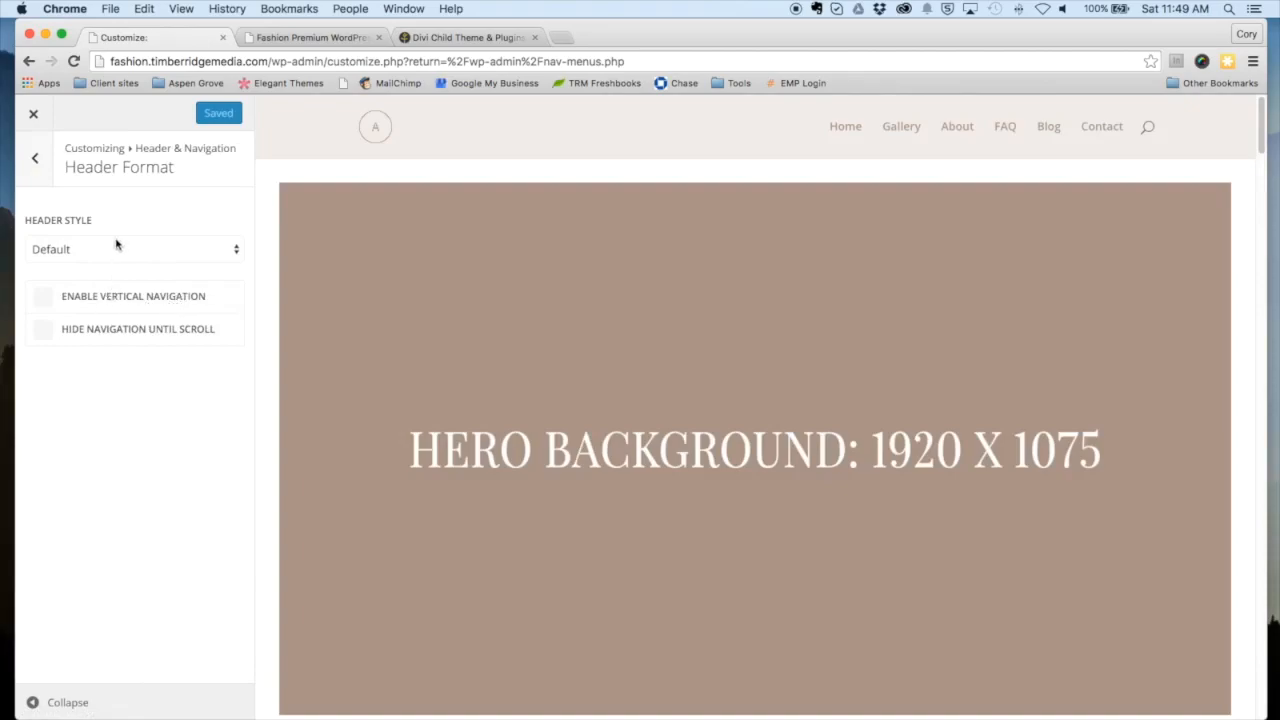
{"action": "left_click", "coordinate": [116, 246]}
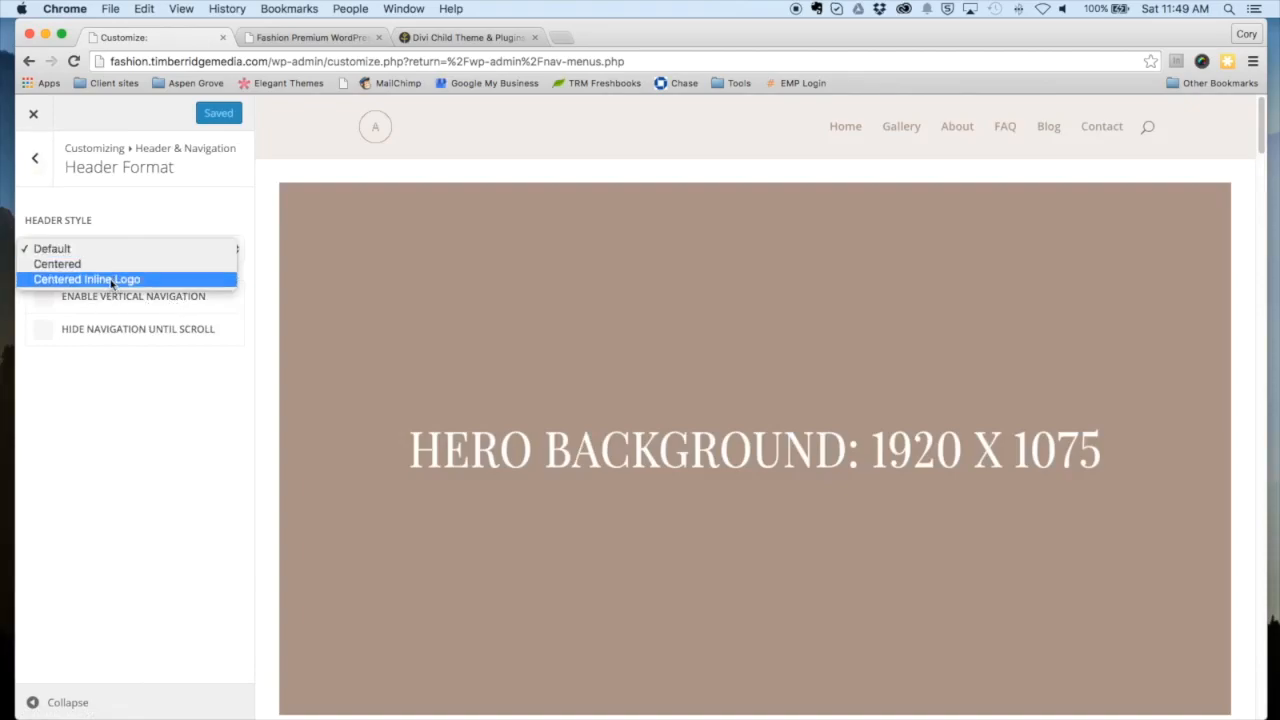
{"action": "left_click", "coordinate": [111, 280]}
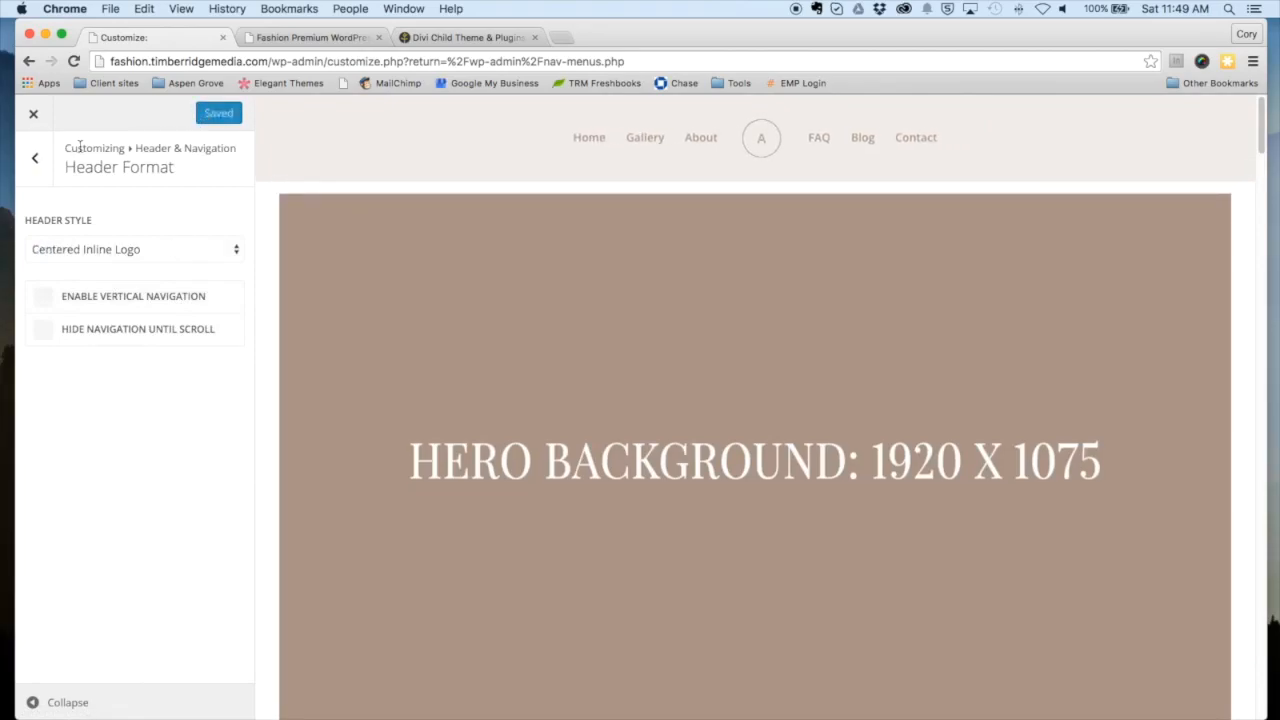
{"action": "left_click", "coordinate": [33, 163]}
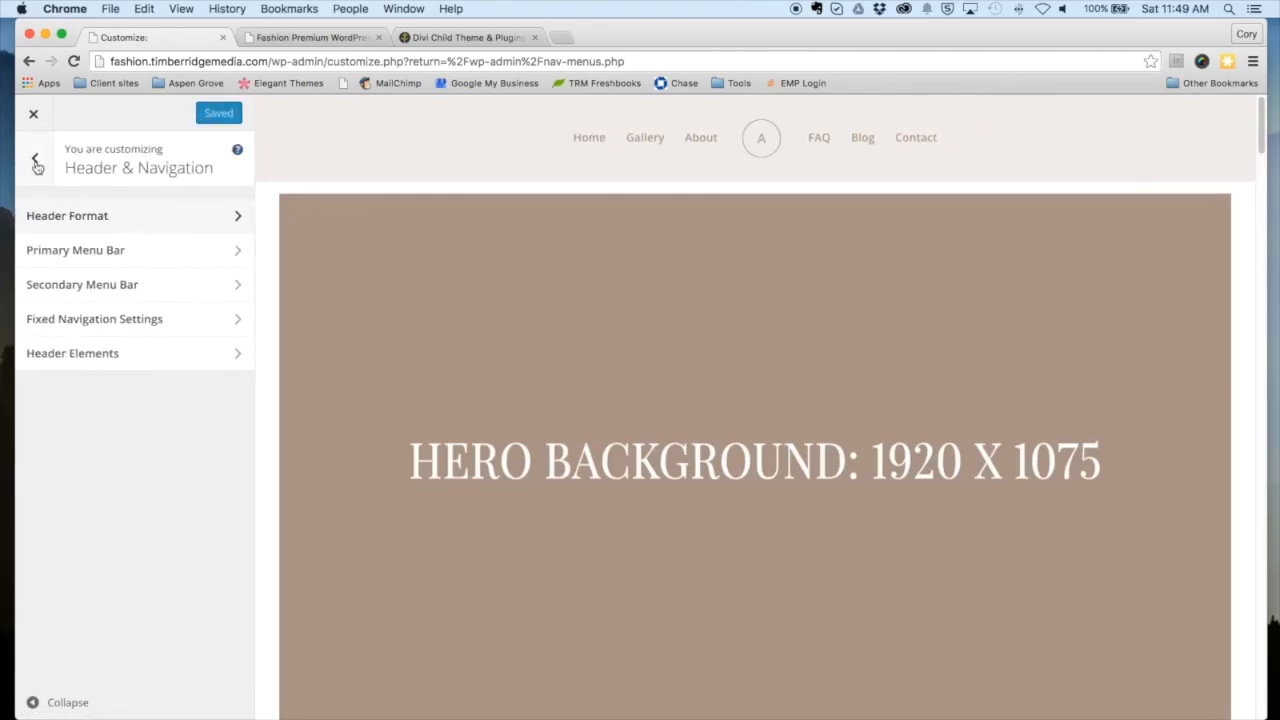
{"action": "left_click", "coordinate": [33, 160]}
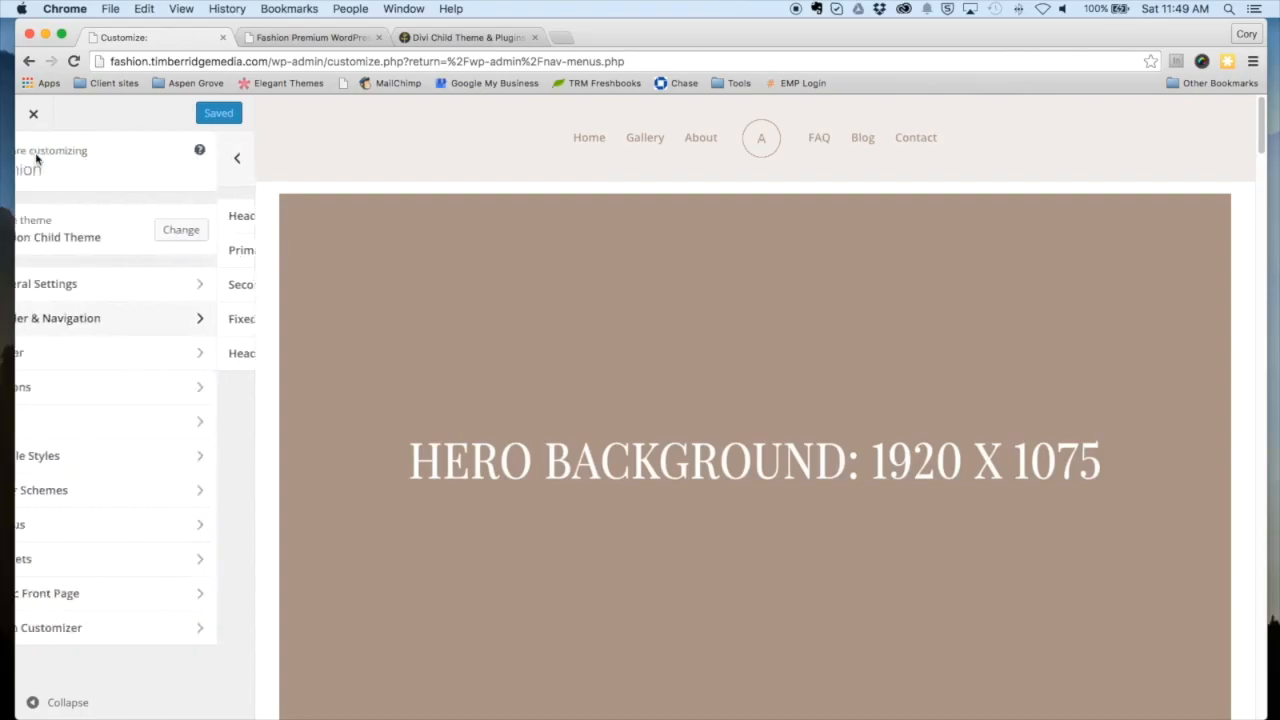
Step: Set the footer's column layout to three equal columns, publish the change and close the customizer
{"action": "left_click", "coordinate": [129, 351]}
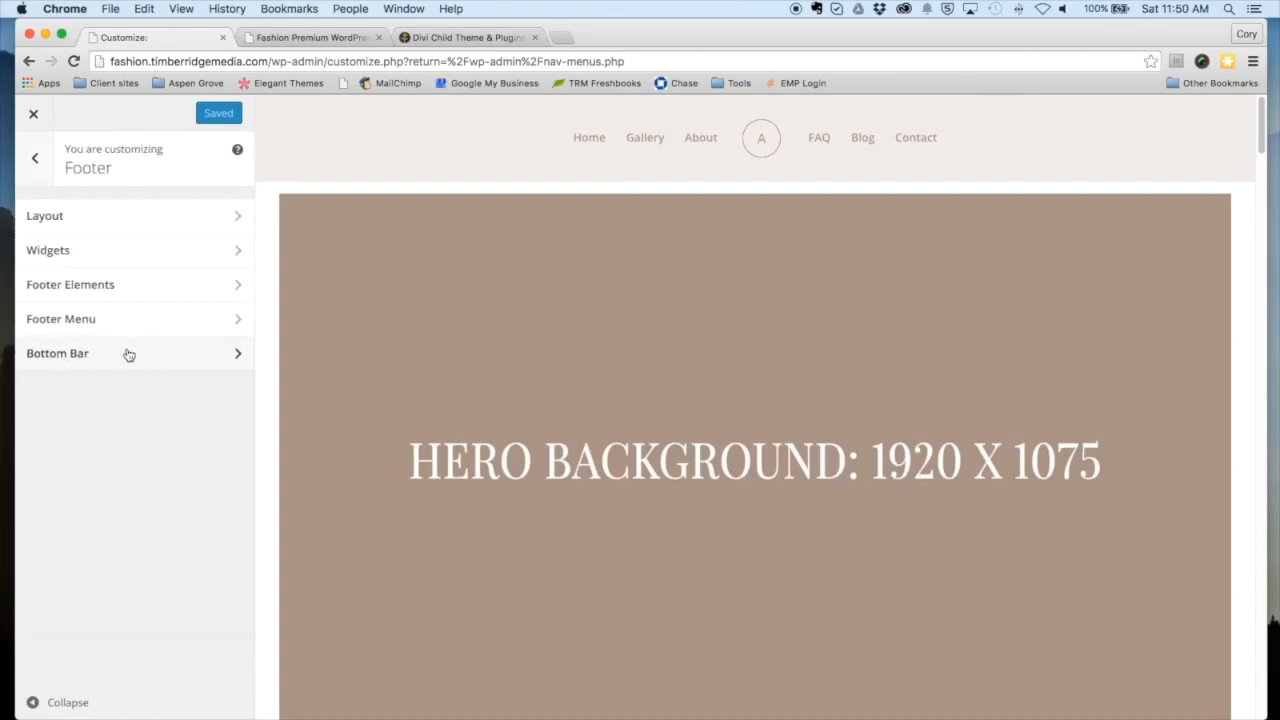
{"action": "left_click", "coordinate": [178, 218]}
{"action": "left_click", "coordinate": [224, 251]}
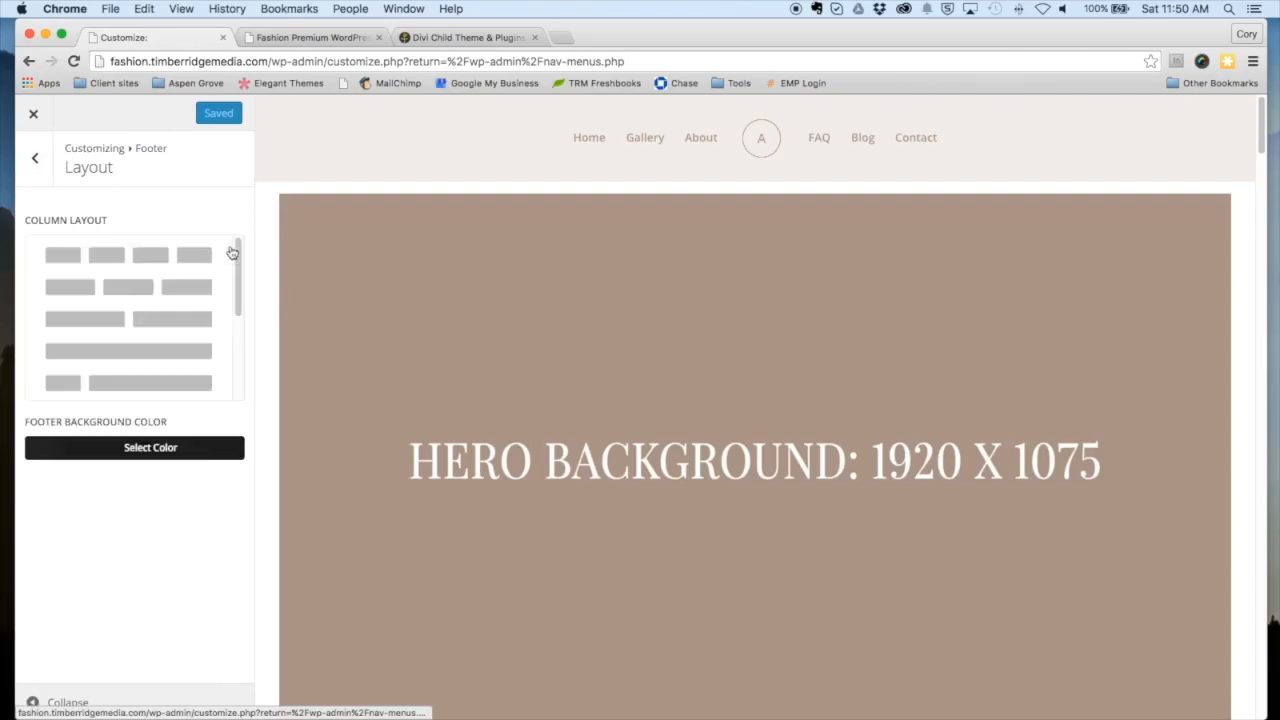
{"action": "left_click", "coordinate": [181, 289]}
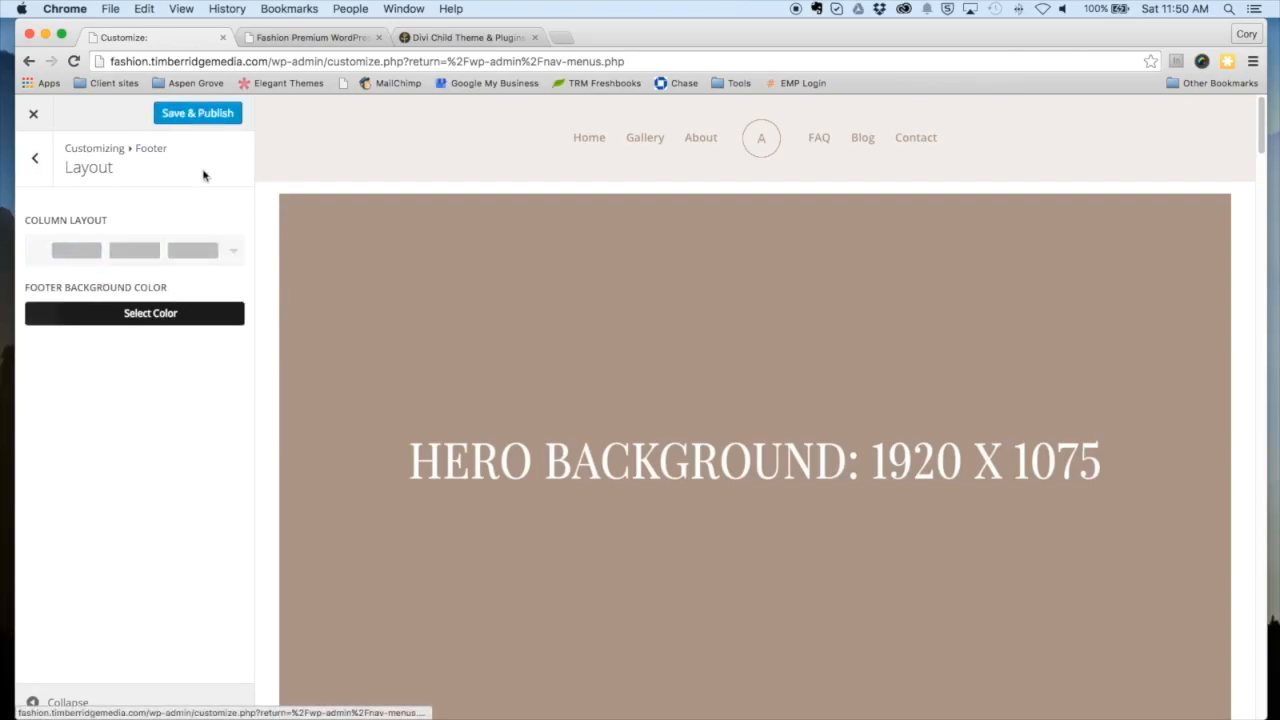
{"action": "left_click", "coordinate": [193, 118]}
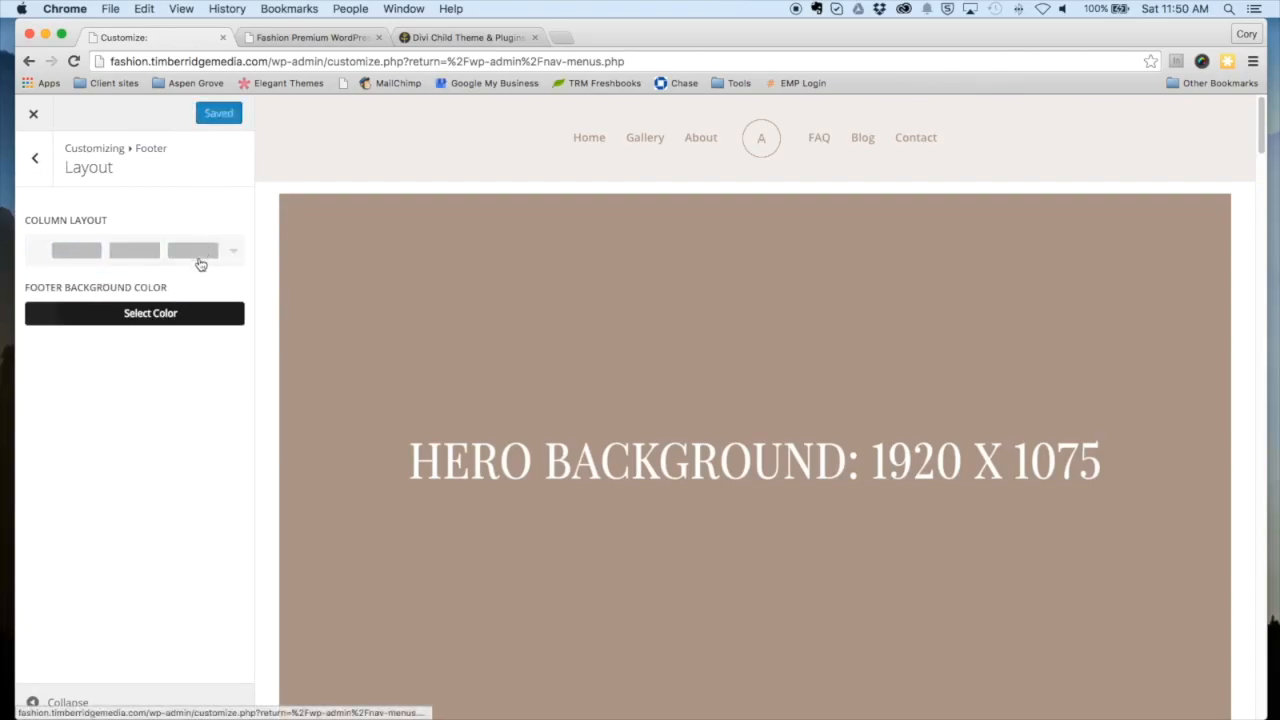
{"action": "left_click", "coordinate": [33, 113]}
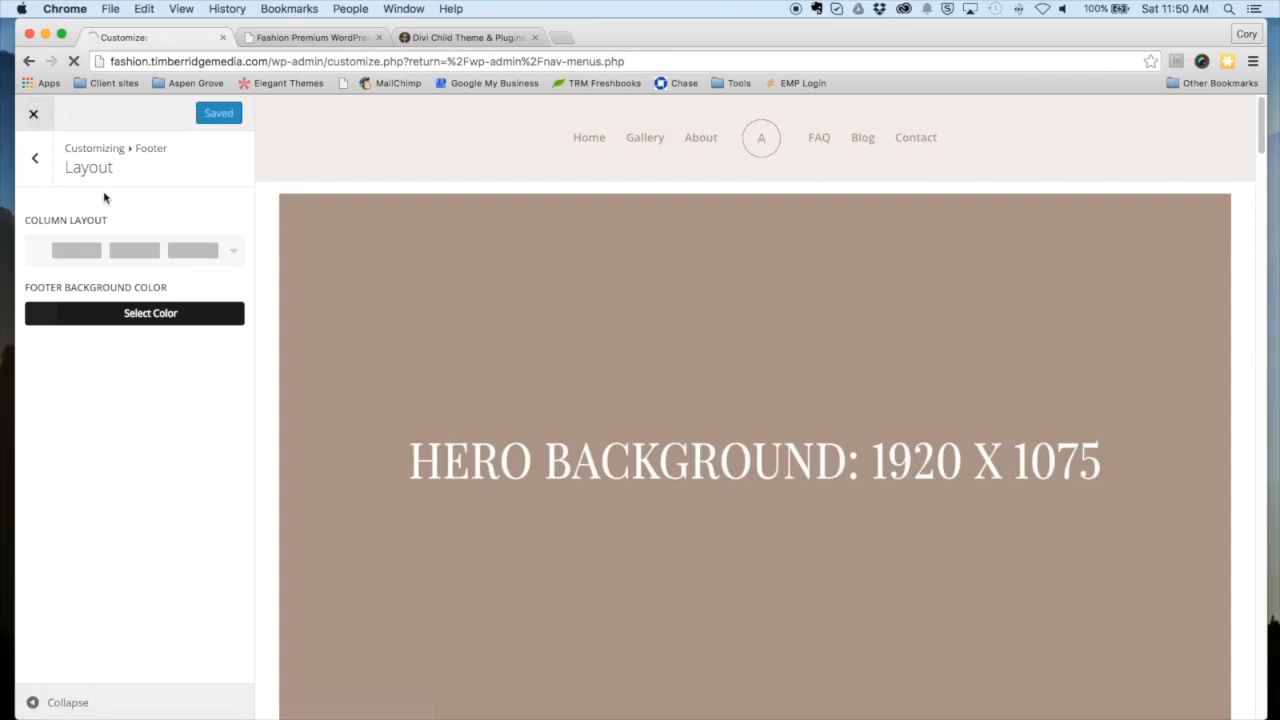
Step: Enable Smooth Scrolling and the Back To Top Button in the Divi theme options and save them
{"action": "scroll", "coordinate": [105, 235], "scroll_direction": "down", "scroll_amount": 3}
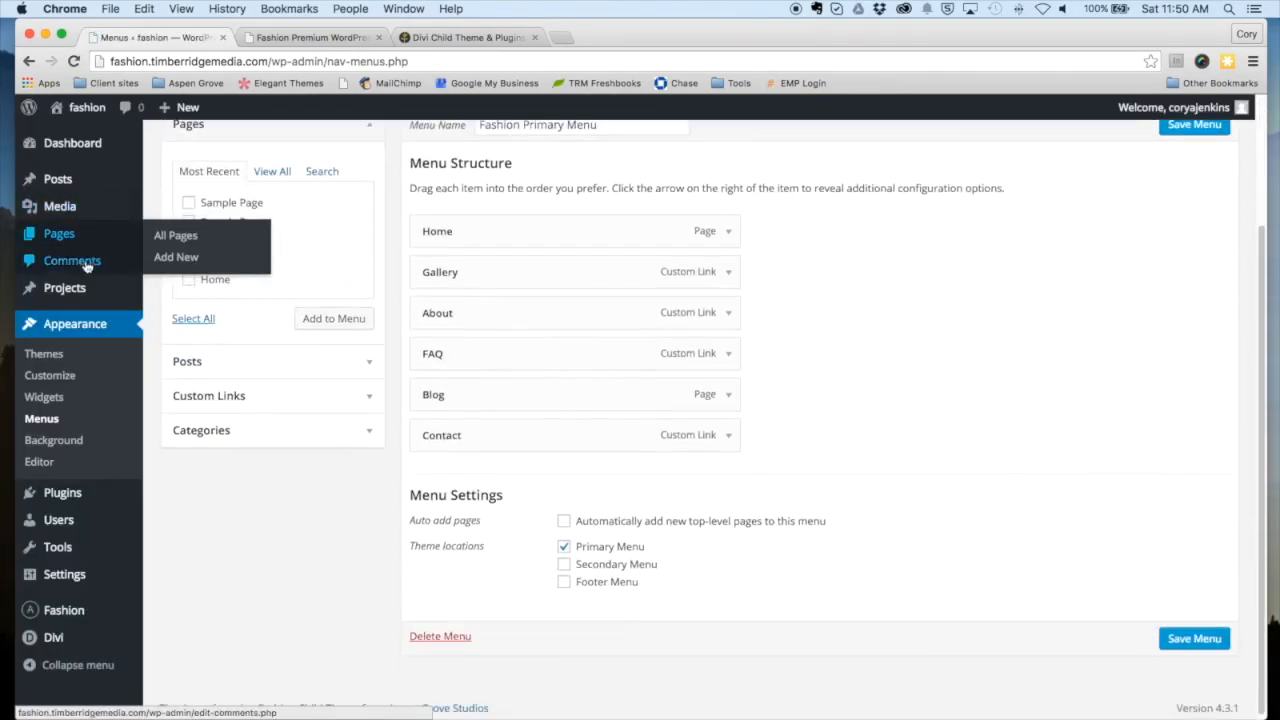
{"action": "mouse_move", "coordinate": [61, 645]}
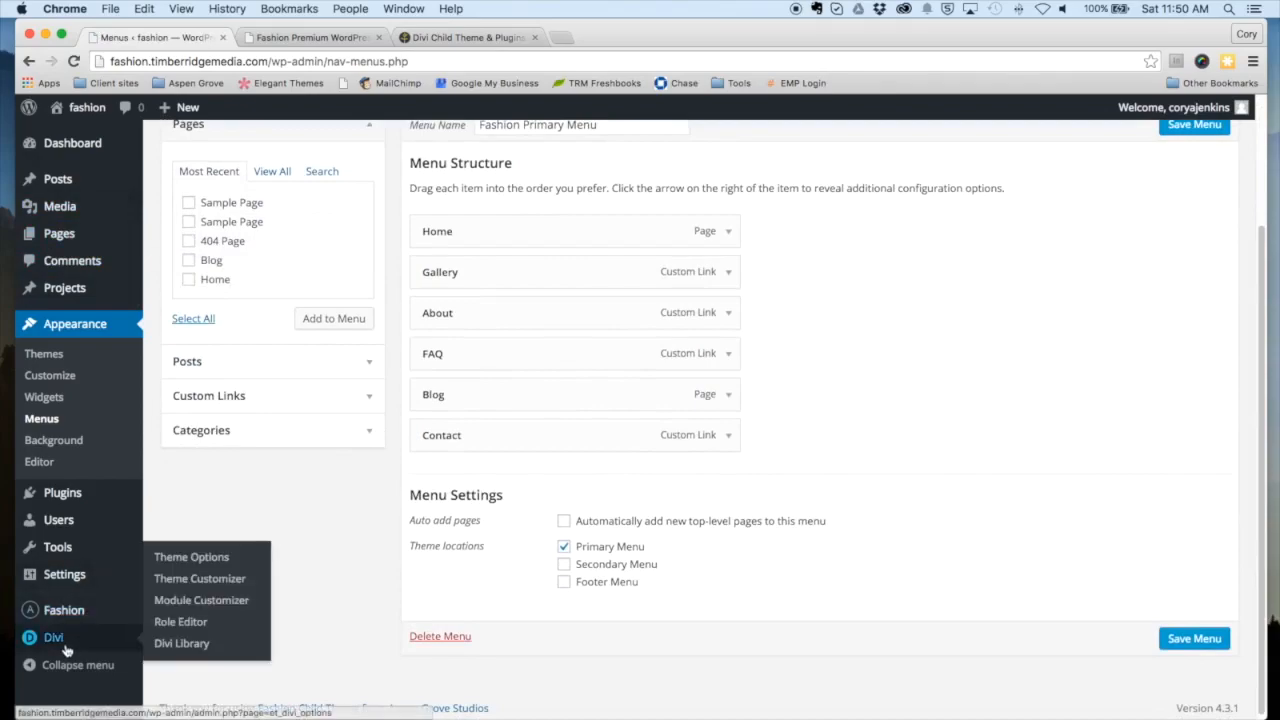
{"action": "left_click", "coordinate": [196, 562]}
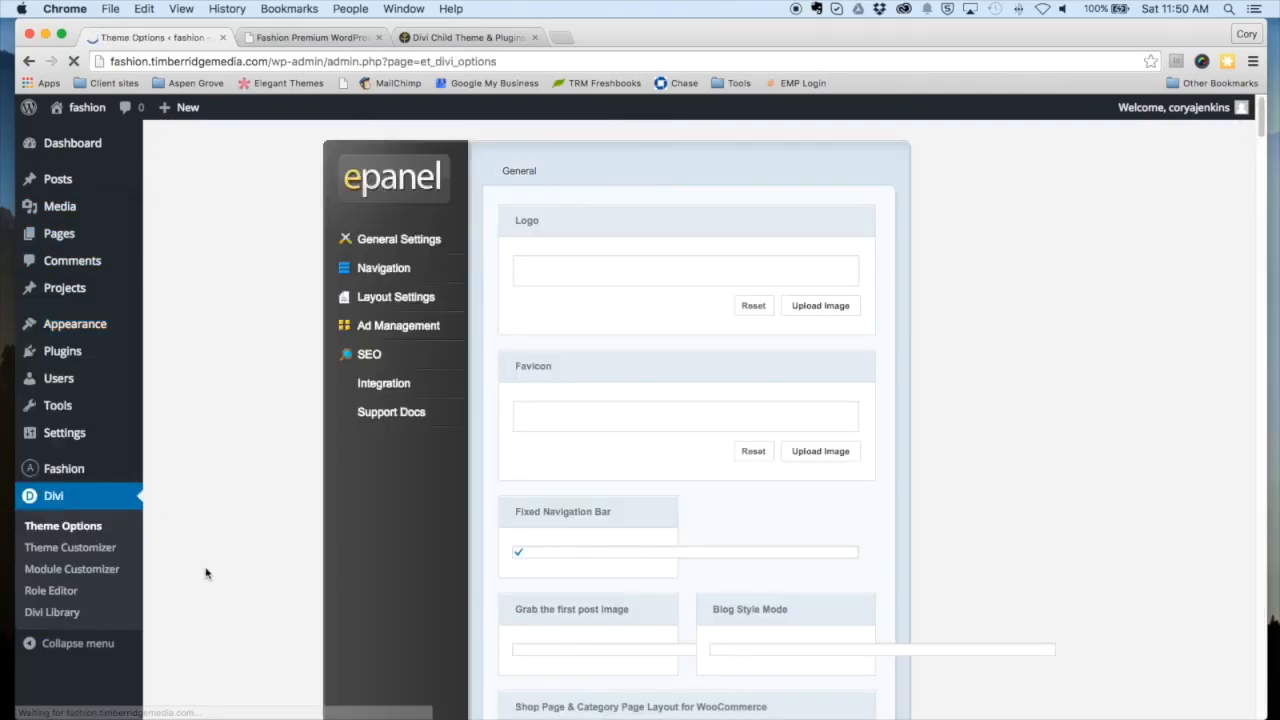
{"action": "scroll", "coordinate": [871, 423], "scroll_direction": "down", "scroll_amount": 15}
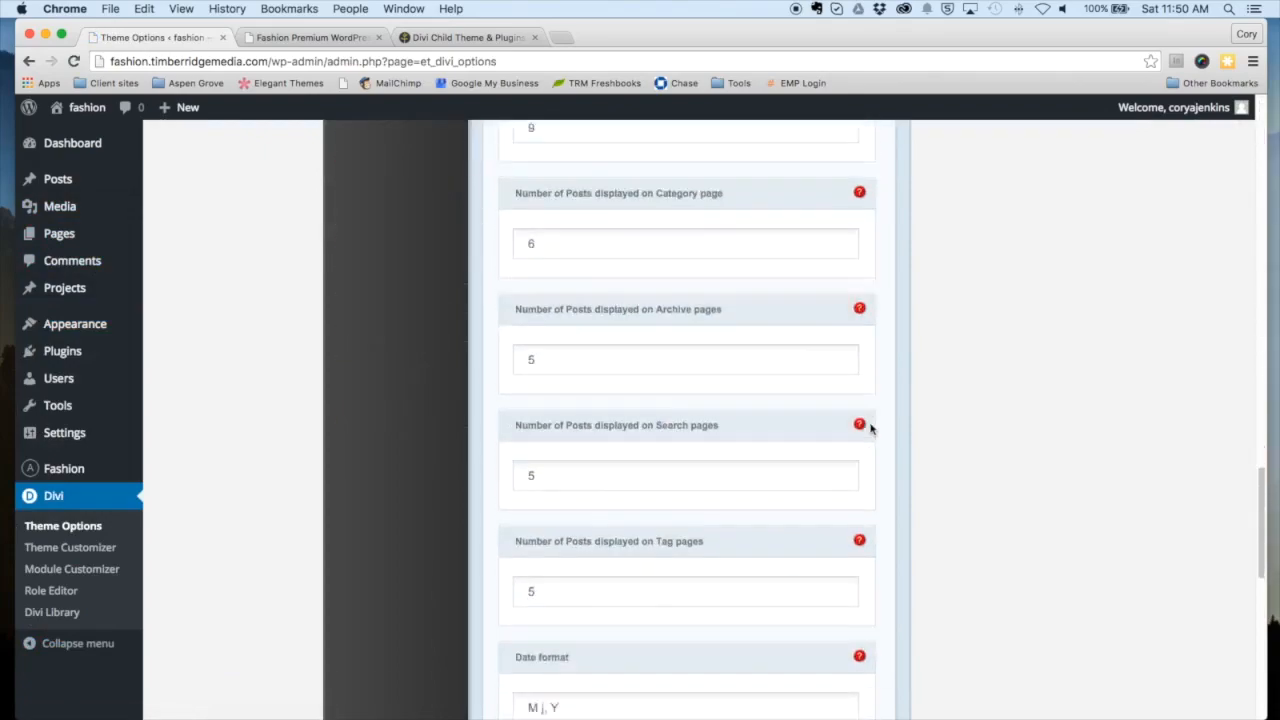
{"action": "scroll", "coordinate": [871, 430], "scroll_direction": "up", "scroll_amount": 3}
{"action": "scroll", "coordinate": [871, 434], "scroll_direction": "down", "scroll_amount": 1}
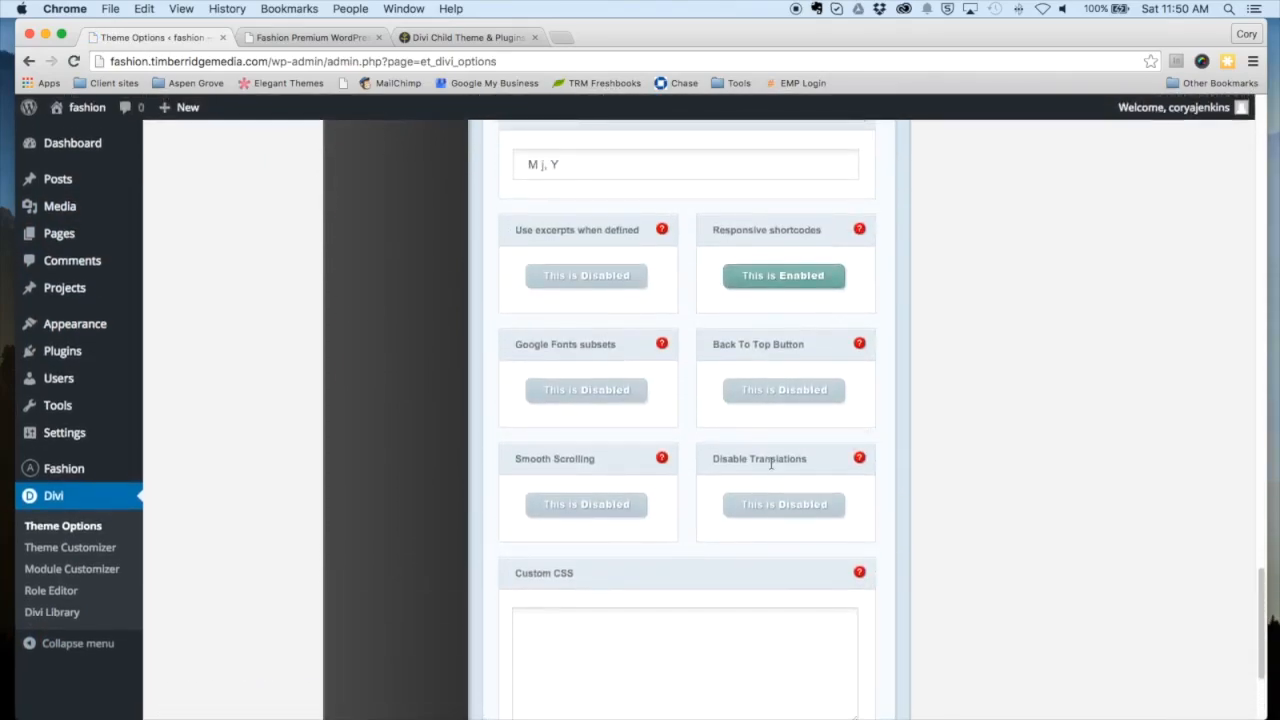
{"action": "left_click", "coordinate": [596, 517]}
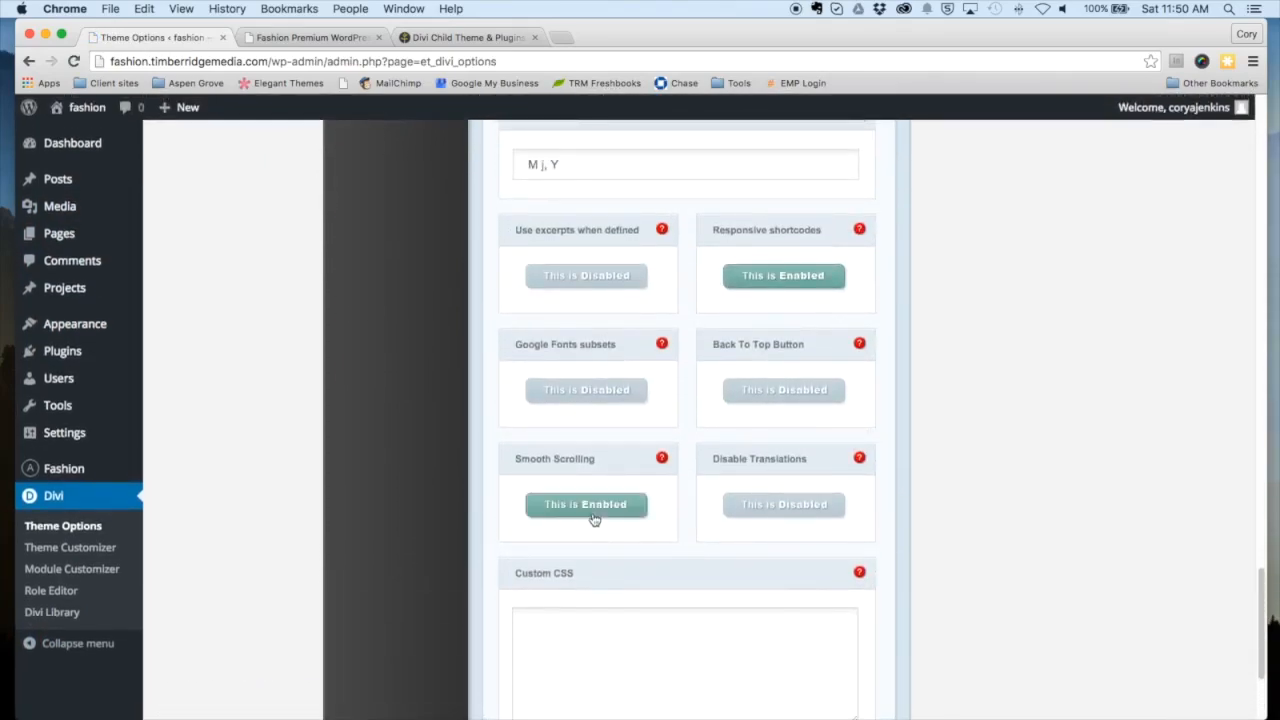
{"action": "left_click", "coordinate": [790, 398]}
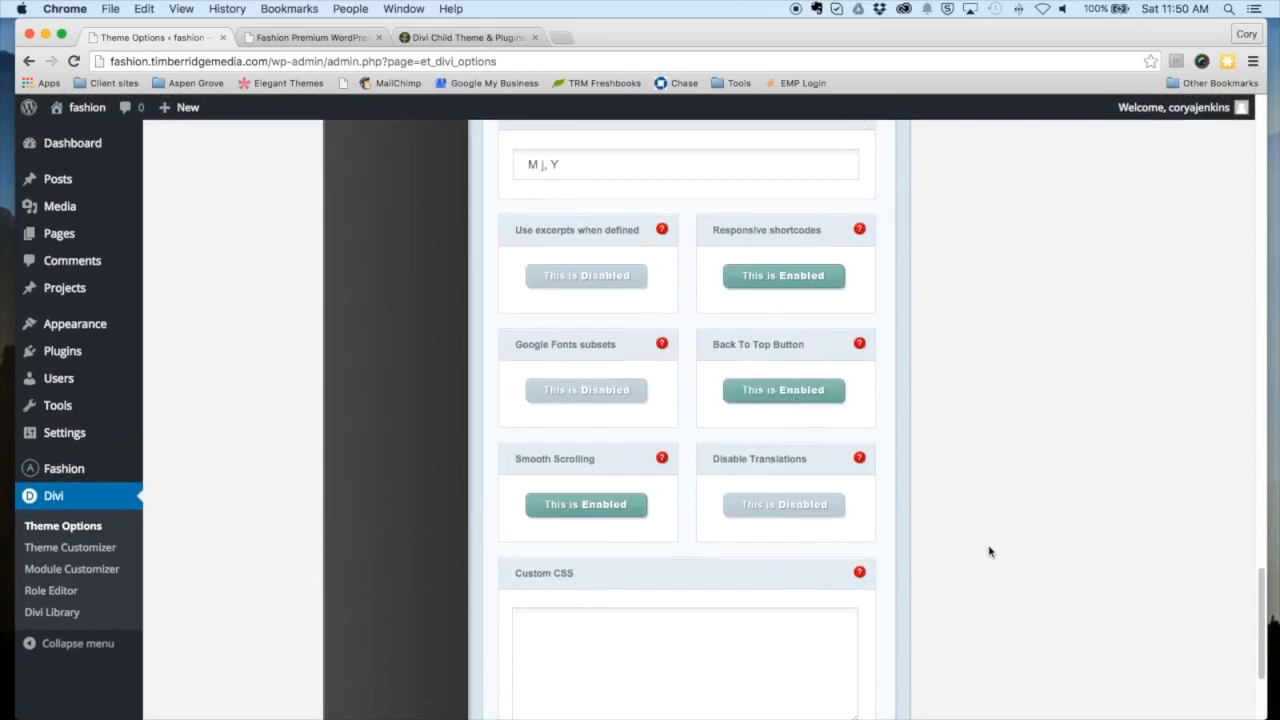
{"action": "scroll", "coordinate": [986, 553], "scroll_direction": "down", "scroll_amount": 5}
{"action": "left_click", "coordinate": [866, 598]}
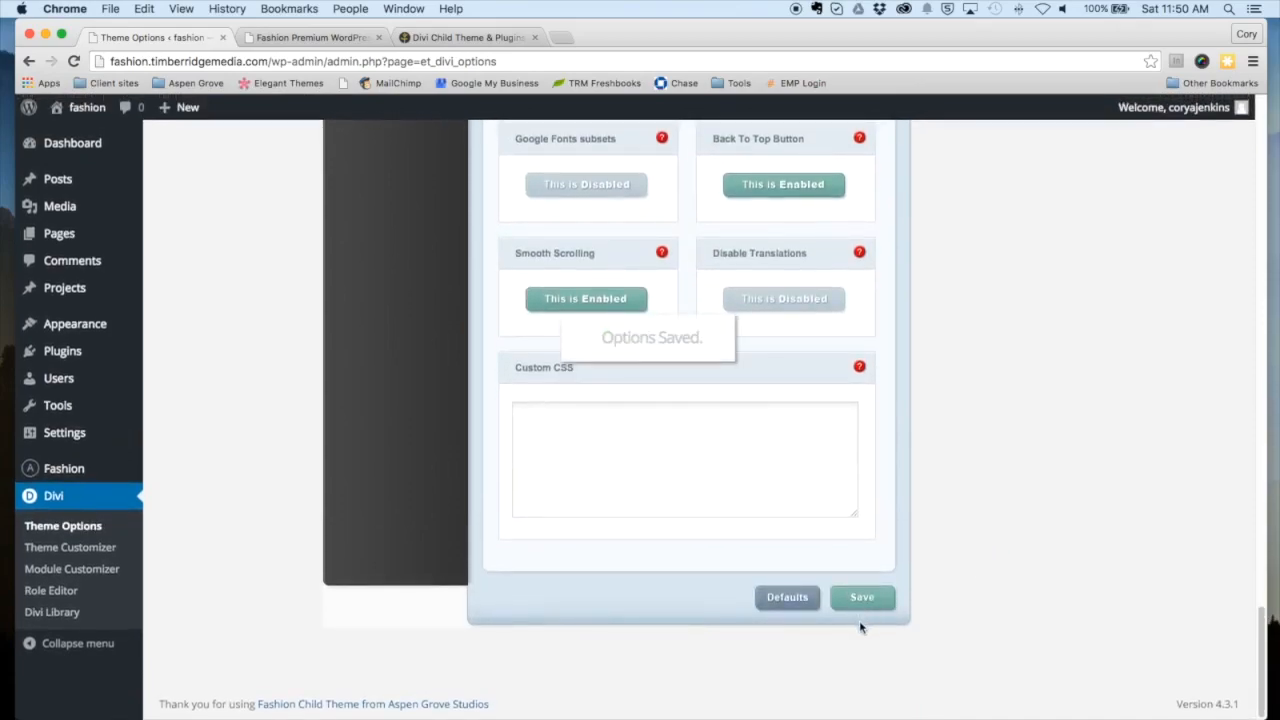
Step: Visit the live site and examine the front page's header menu, hero background and product image sections
{"action": "mouse_move", "coordinate": [80, 111]}
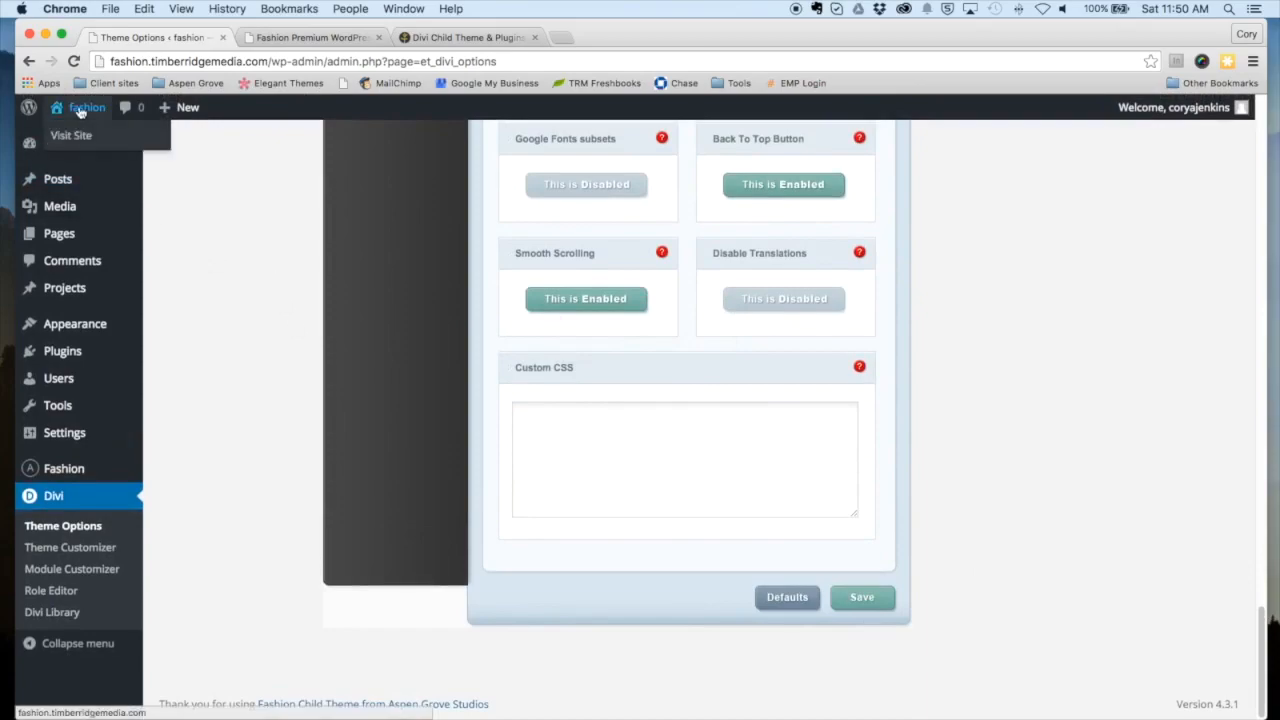
{"action": "left_click", "coordinate": [68, 135]}
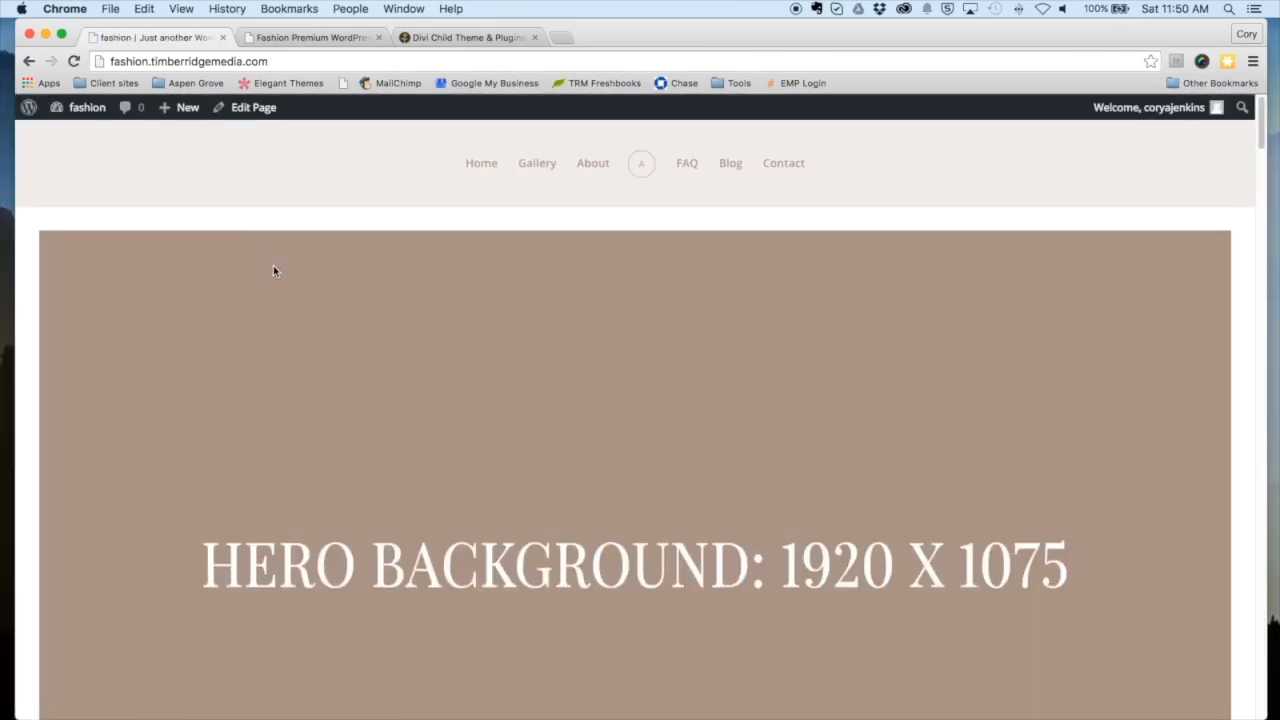
{"action": "scroll", "coordinate": [268, 276], "scroll_direction": "down", "scroll_amount": 5}
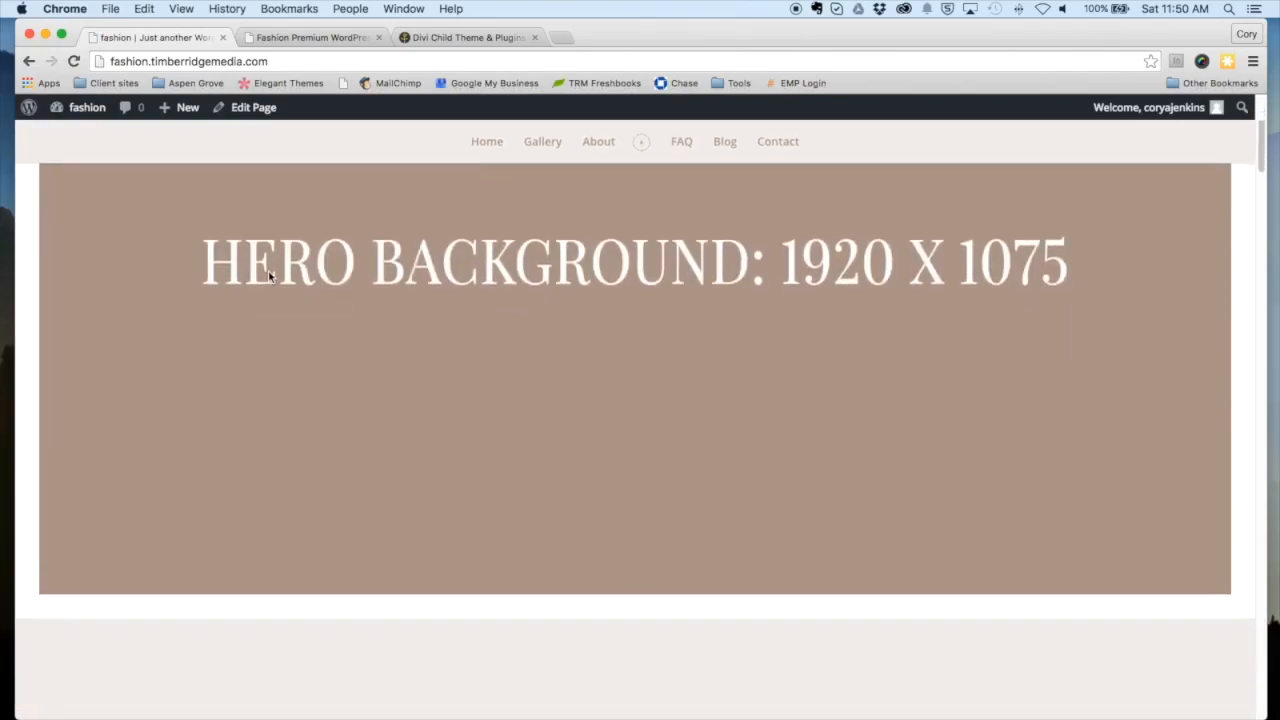
{"action": "scroll", "coordinate": [268, 276], "scroll_direction": "up", "scroll_amount": 5}
{"action": "scroll", "coordinate": [268, 276], "scroll_direction": "down", "scroll_amount": 5}
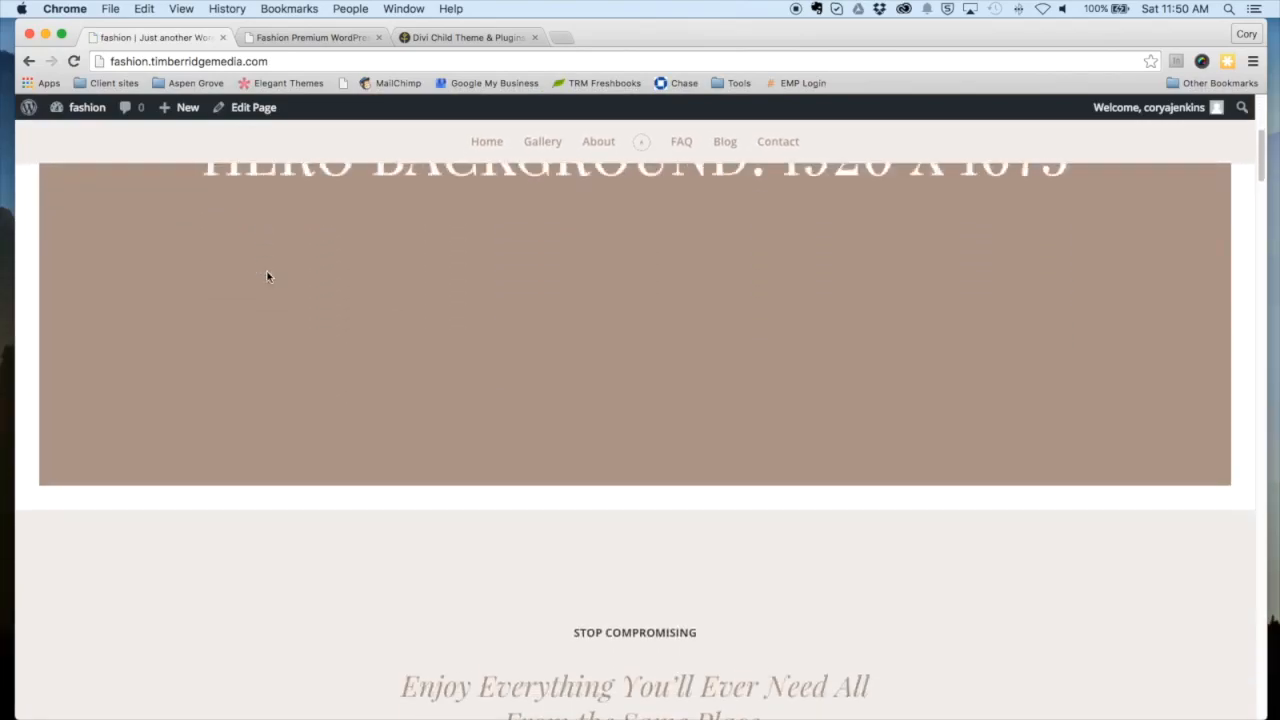
{"action": "scroll", "coordinate": [266, 276], "scroll_direction": "down", "scroll_amount": 5}
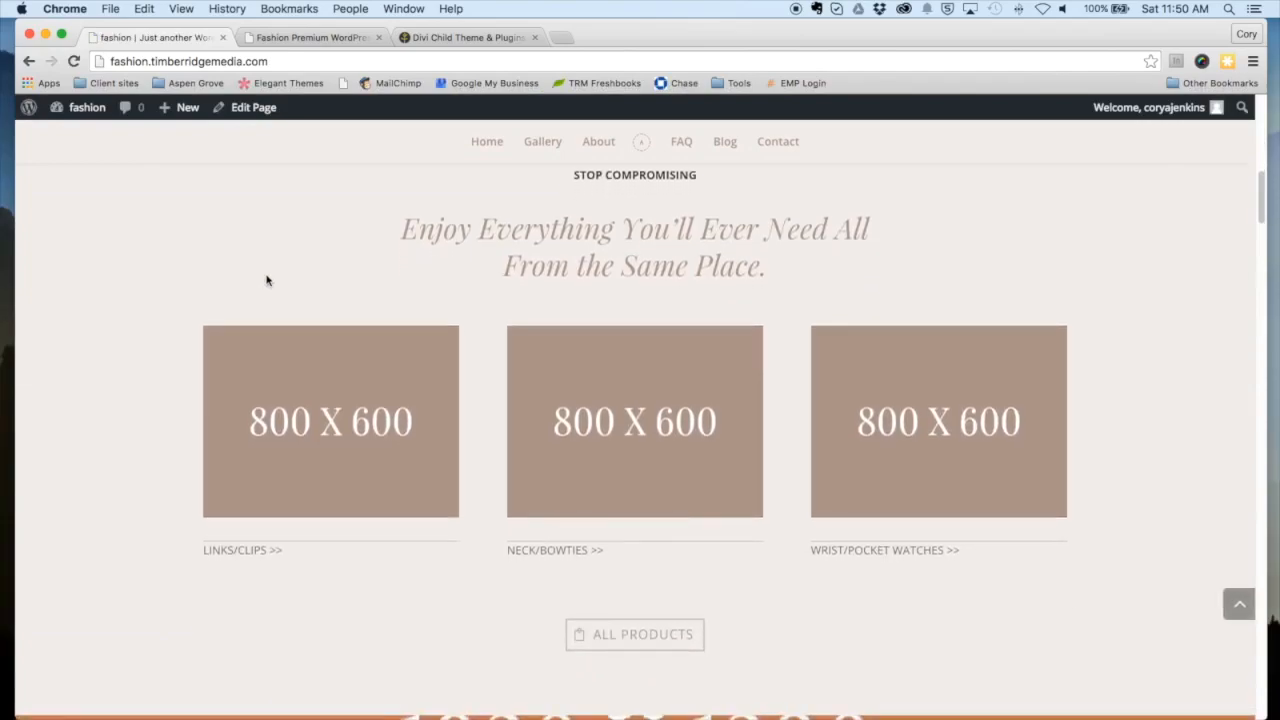
{"action": "scroll", "coordinate": [266, 279], "scroll_direction": "down", "scroll_amount": 1}
{"action": "scroll", "coordinate": [266, 279], "scroll_direction": "down", "scroll_amount": 1}
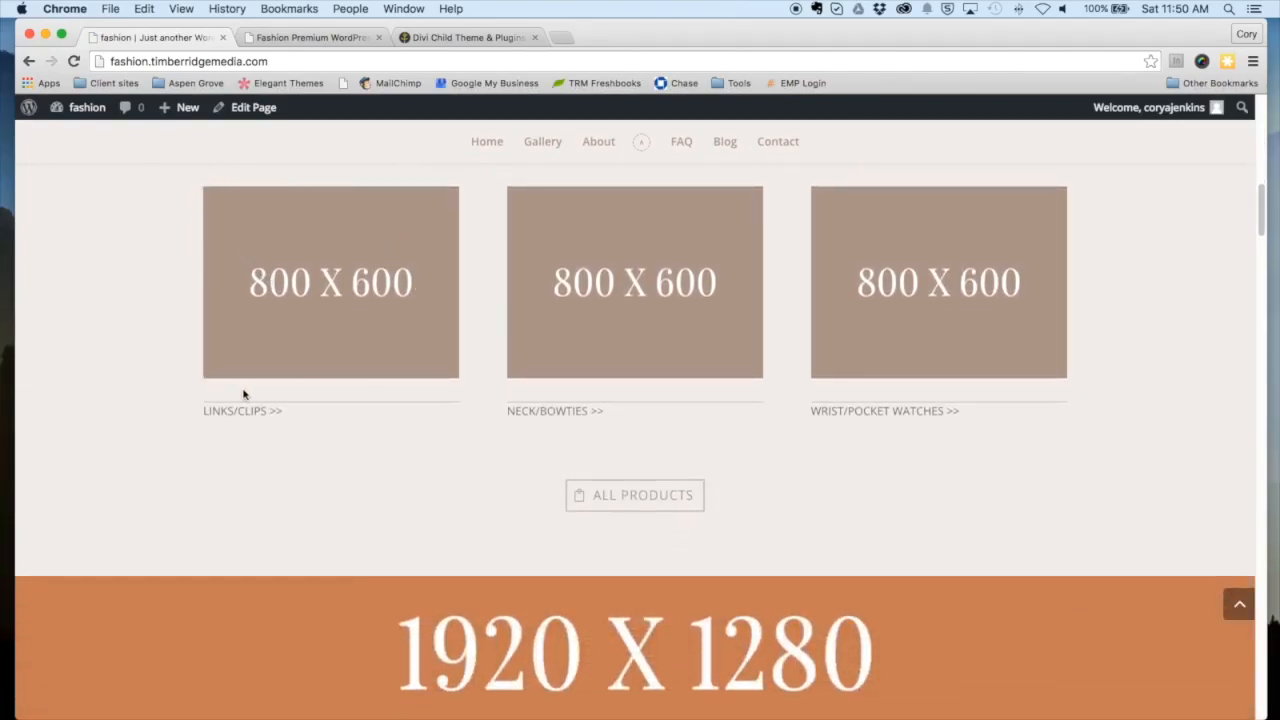
Step: Switch to the demo site fashion.aspengrovestudios.com and examine its hero section for comparison
{"action": "left_click", "coordinate": [318, 38]}
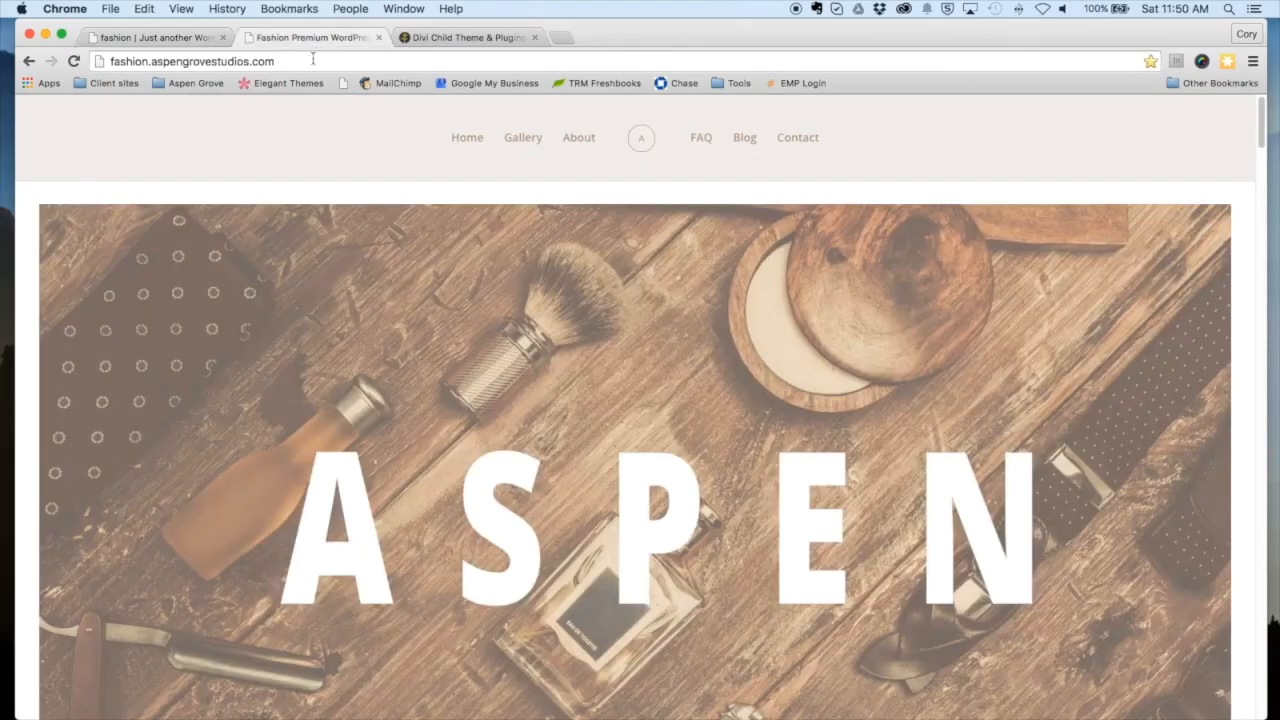
{"action": "scroll", "coordinate": [364, 248], "scroll_direction": "down", "scroll_amount": 5}
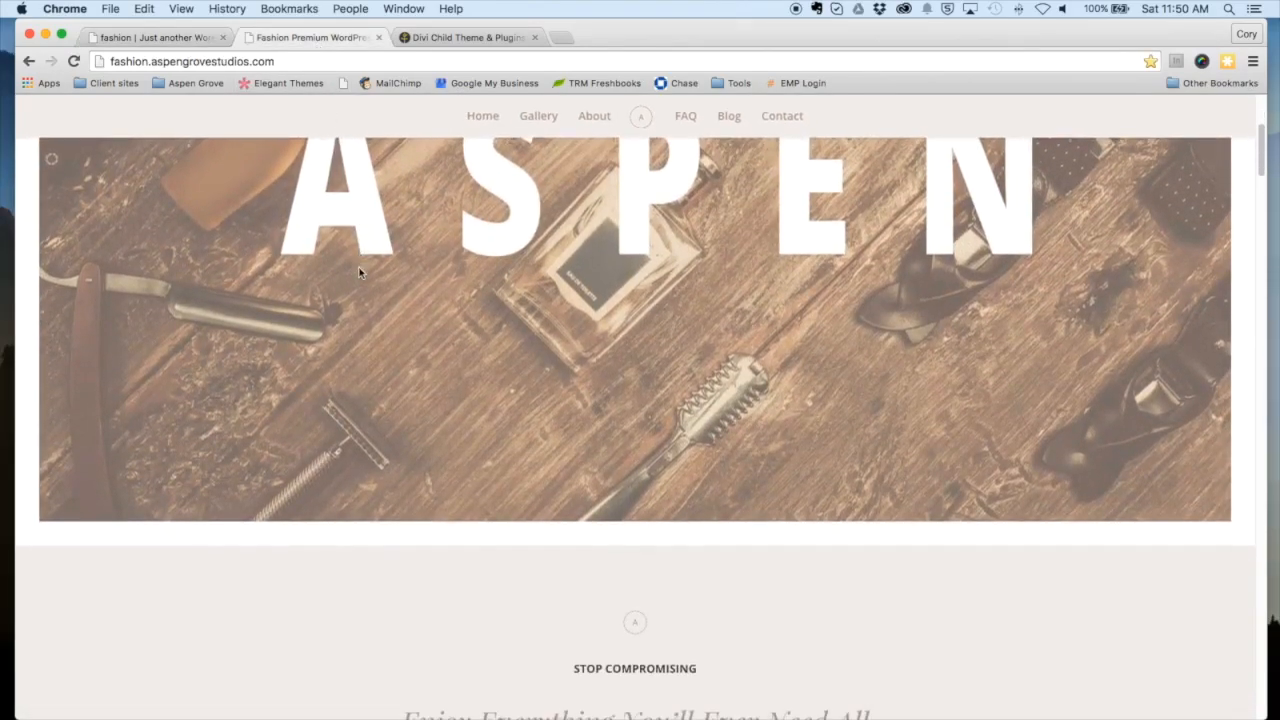
{"action": "scroll", "coordinate": [358, 266], "scroll_direction": "up", "scroll_amount": 5}
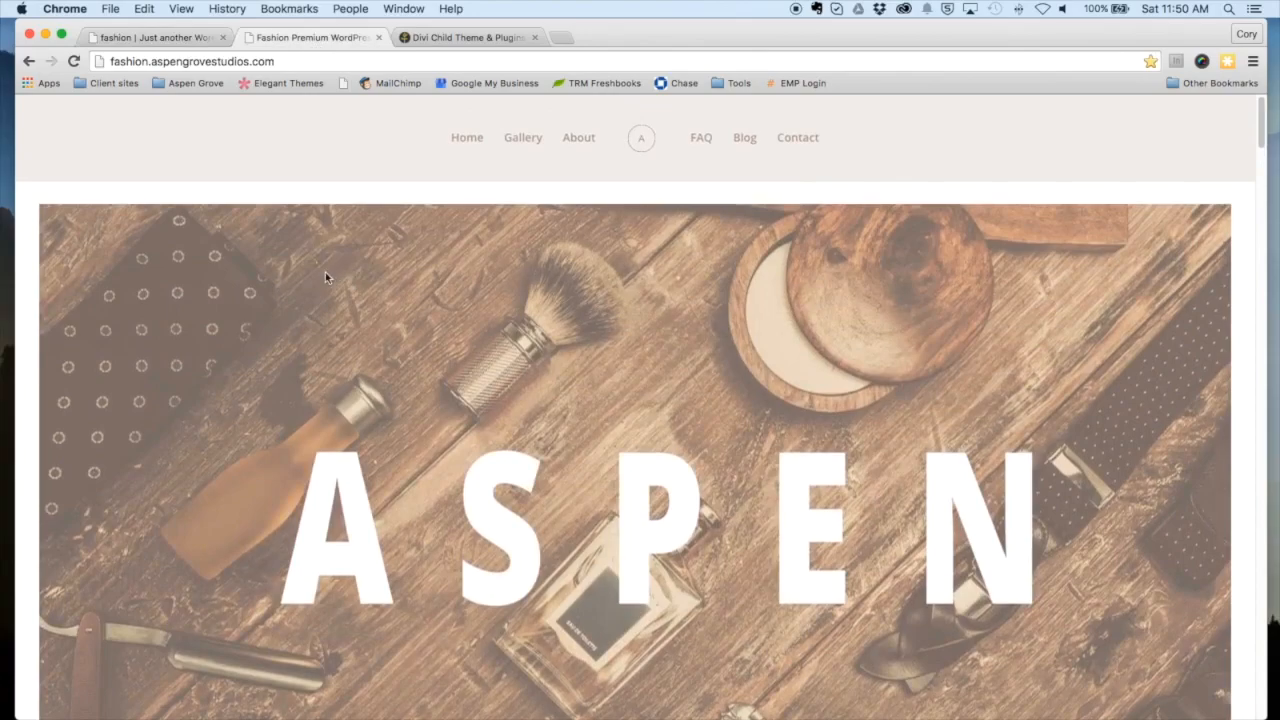
Step: Look through the demo site's hero section, switch back to the live fashion site and examine its placeholder image and text sections
{"action": "scroll", "coordinate": [314, 270], "scroll_direction": "down", "scroll_amount": 5}
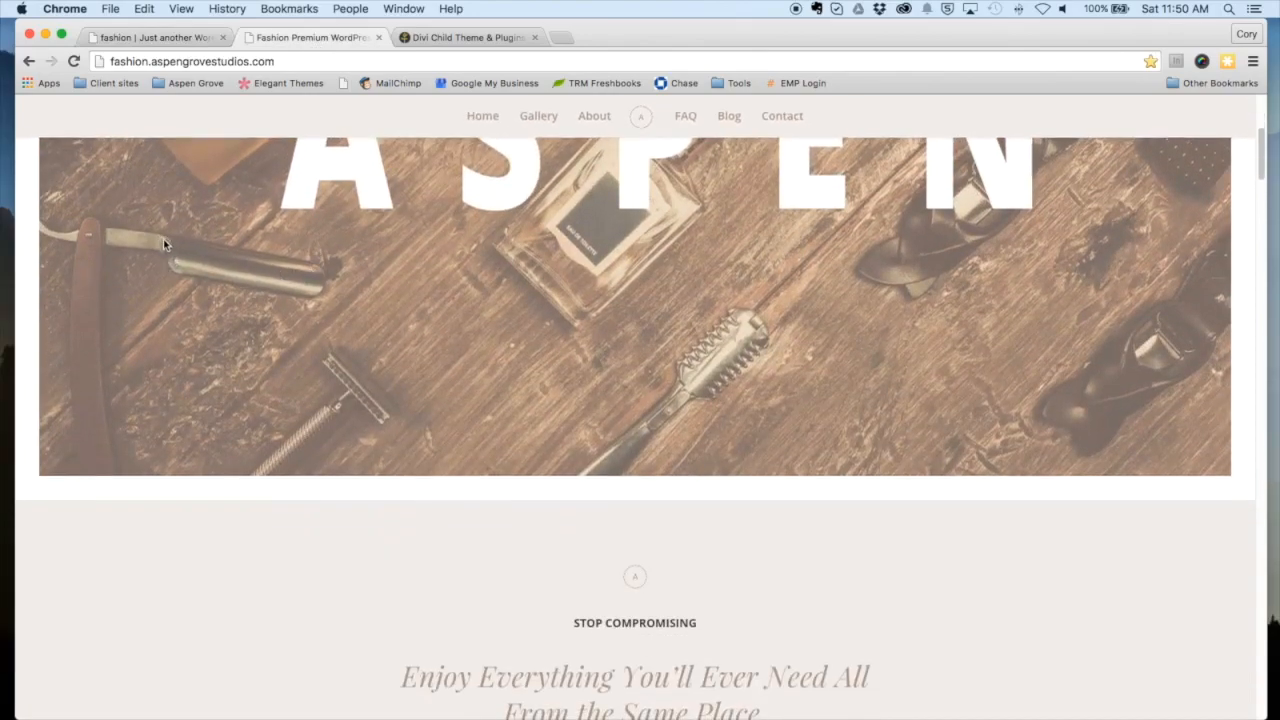
{"action": "left_click", "coordinate": [160, 38]}
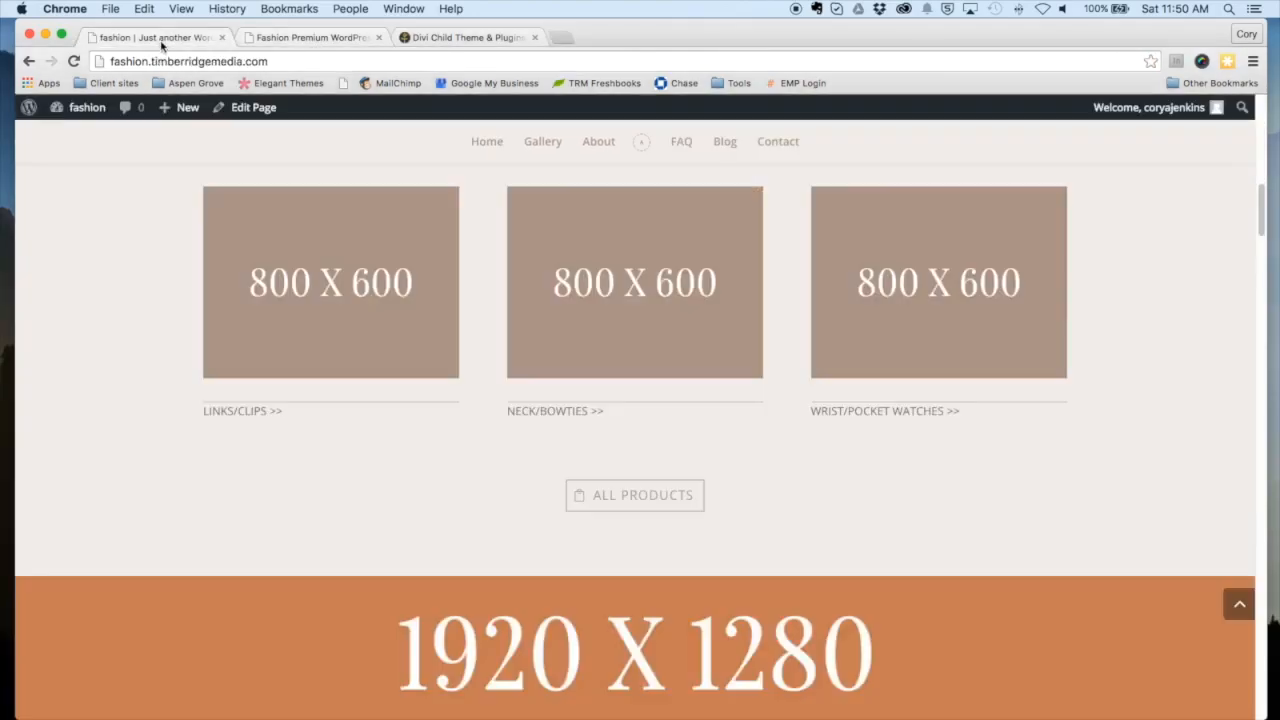
{"action": "scroll", "coordinate": [177, 260], "scroll_direction": "up", "scroll_amount": 3}
{"action": "scroll", "coordinate": [177, 260], "scroll_direction": "down", "scroll_amount": 3}
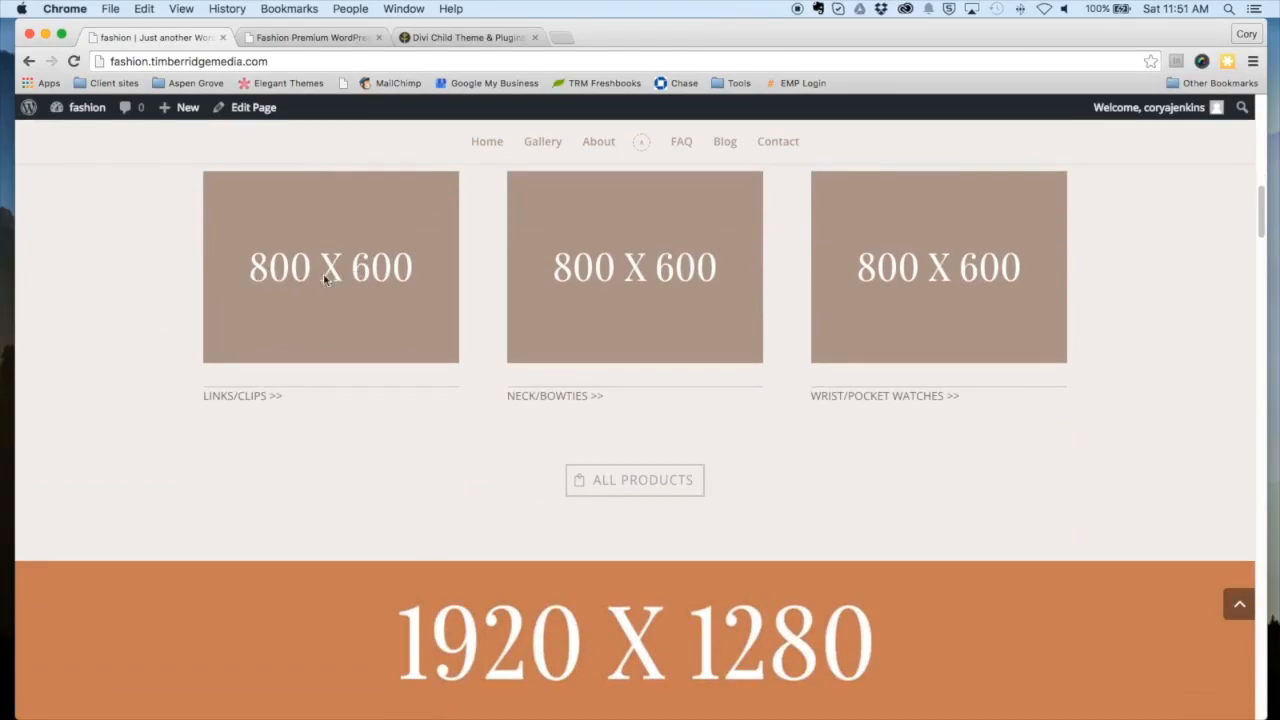
{"action": "scroll", "coordinate": [425, 303], "scroll_direction": "down", "scroll_amount": 3}
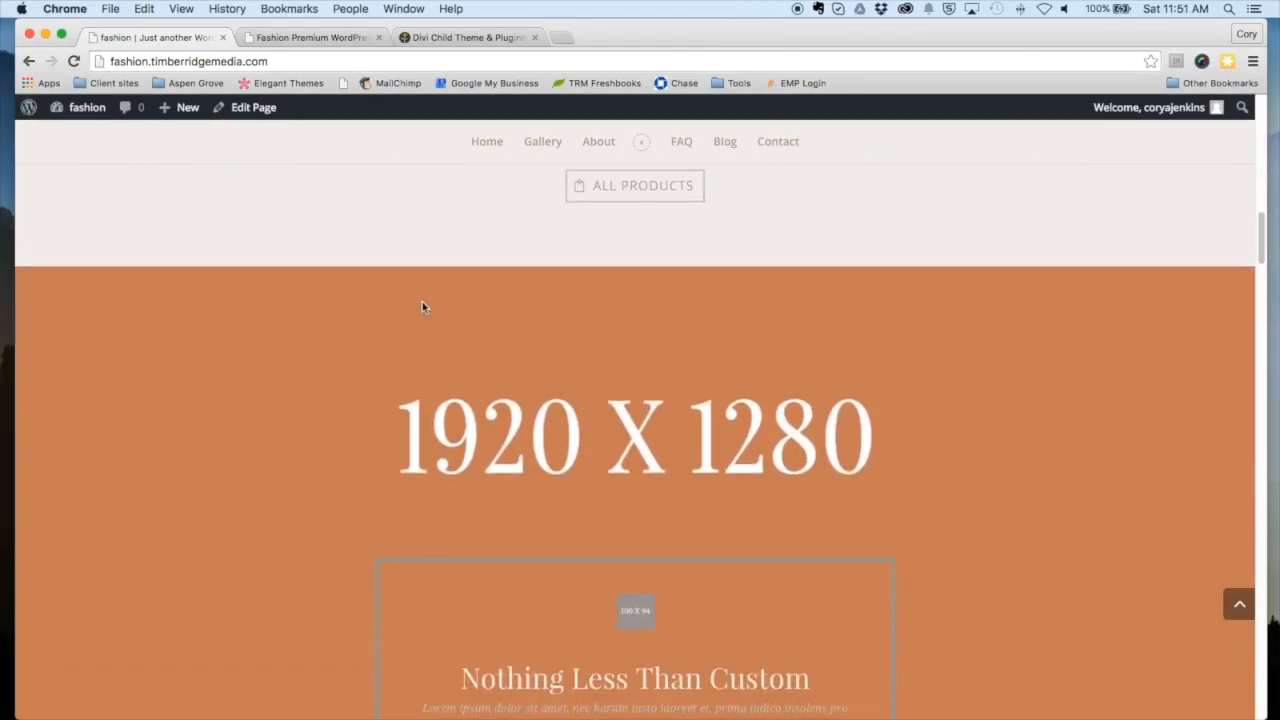
{"action": "scroll", "coordinate": [422, 307], "scroll_direction": "down", "scroll_amount": 6}
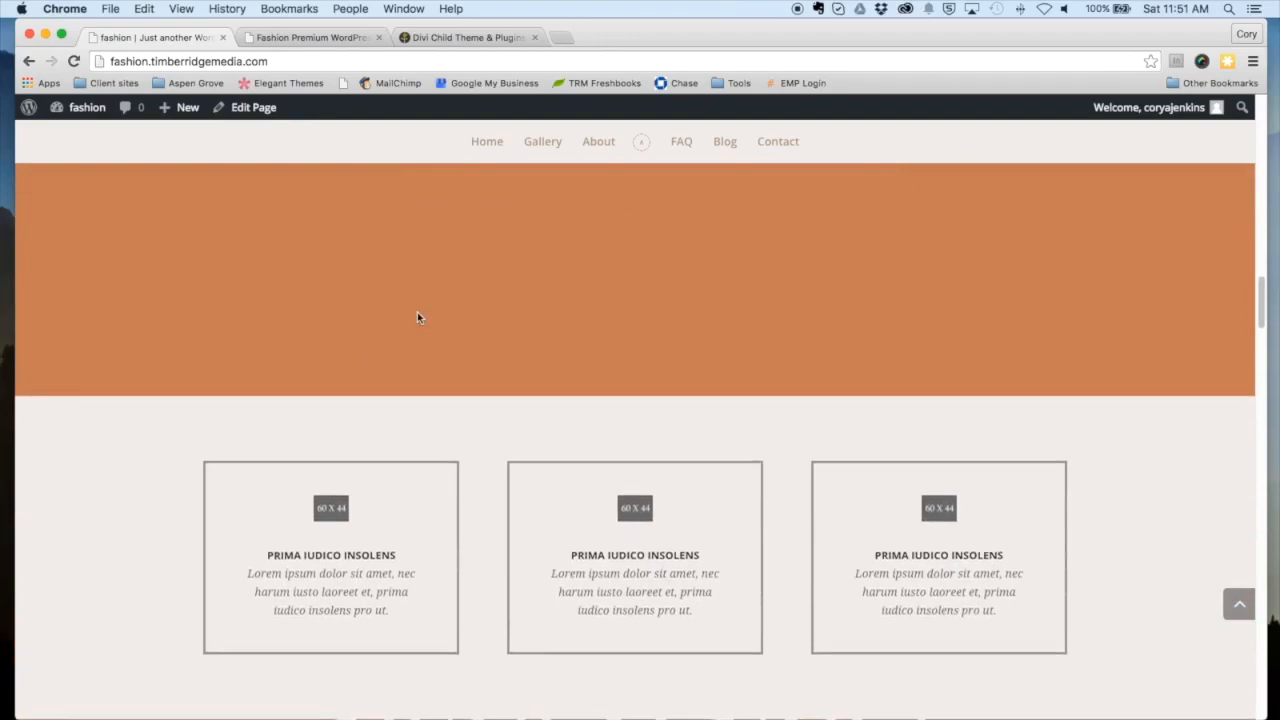
{"action": "scroll", "coordinate": [417, 316], "scroll_direction": "down", "scroll_amount": 10}
{"action": "scroll", "coordinate": [414, 322], "scroll_direction": "down", "scroll_amount": 8}
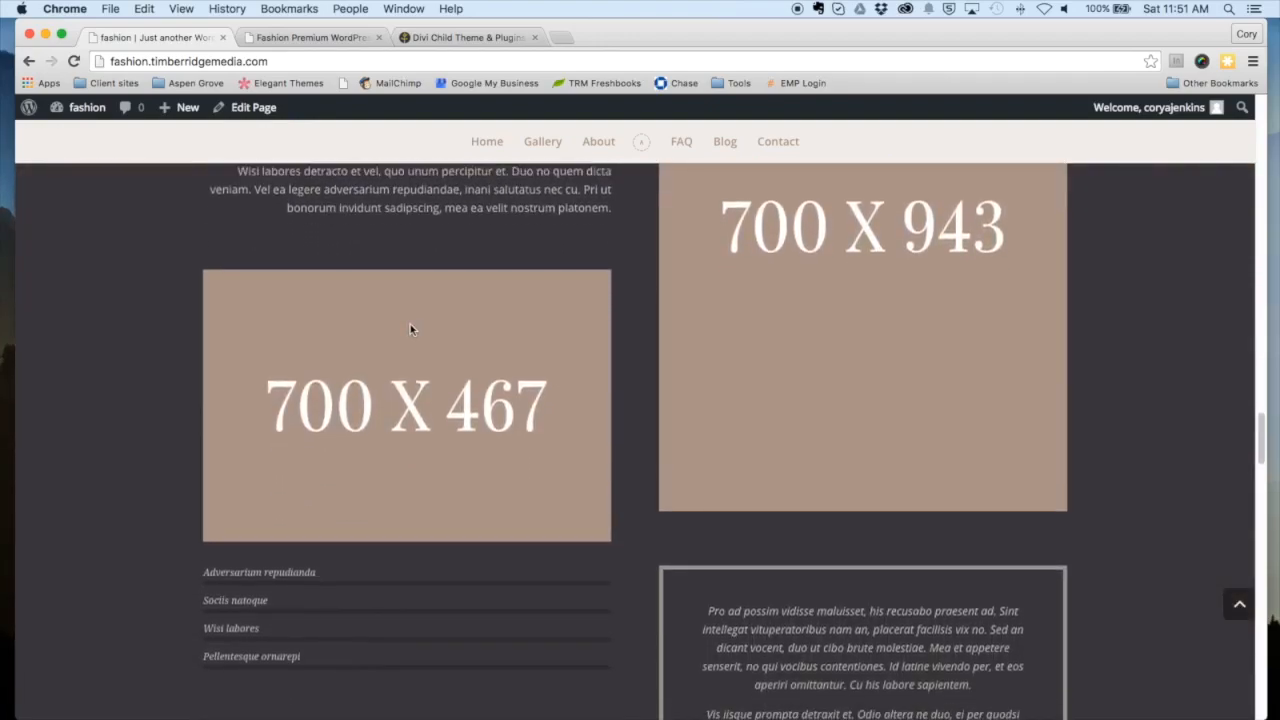
{"action": "scroll", "coordinate": [410, 326], "scroll_direction": "down", "scroll_amount": 4}
{"action": "scroll", "coordinate": [409, 328], "scroll_direction": "up", "scroll_amount": 15}
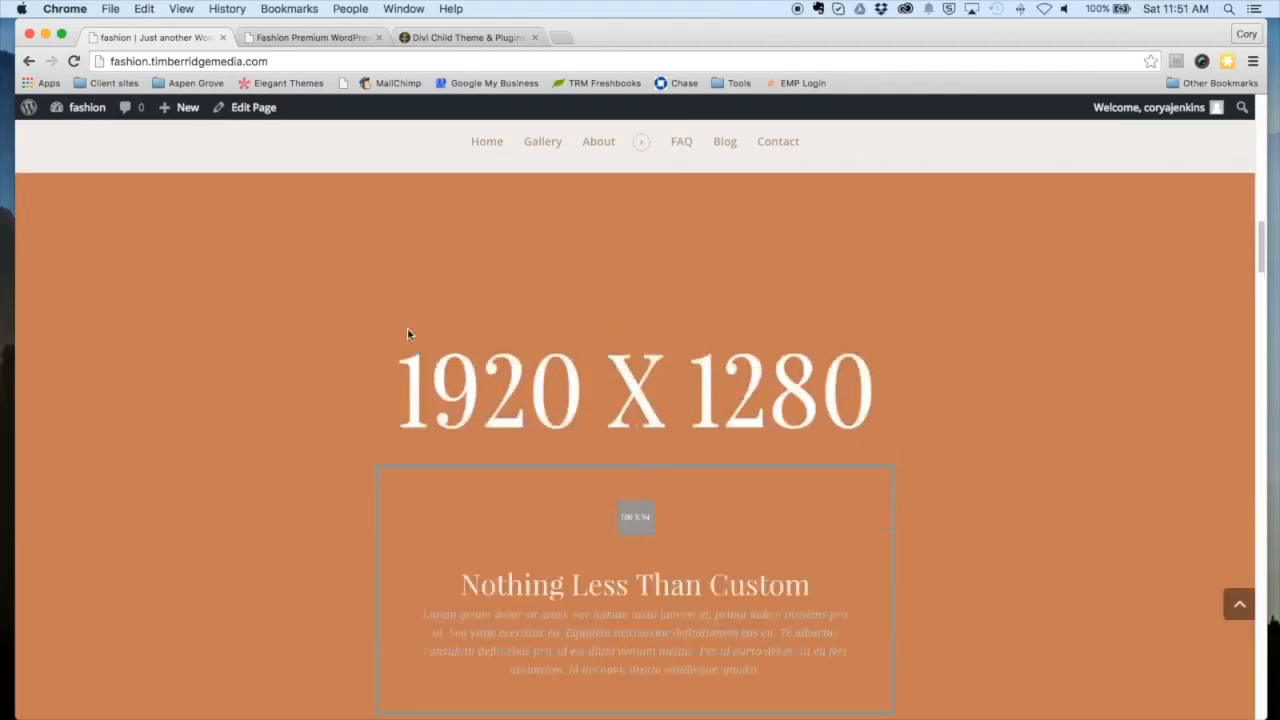
{"action": "scroll", "coordinate": [407, 328], "scroll_direction": "up", "scroll_amount": 10}
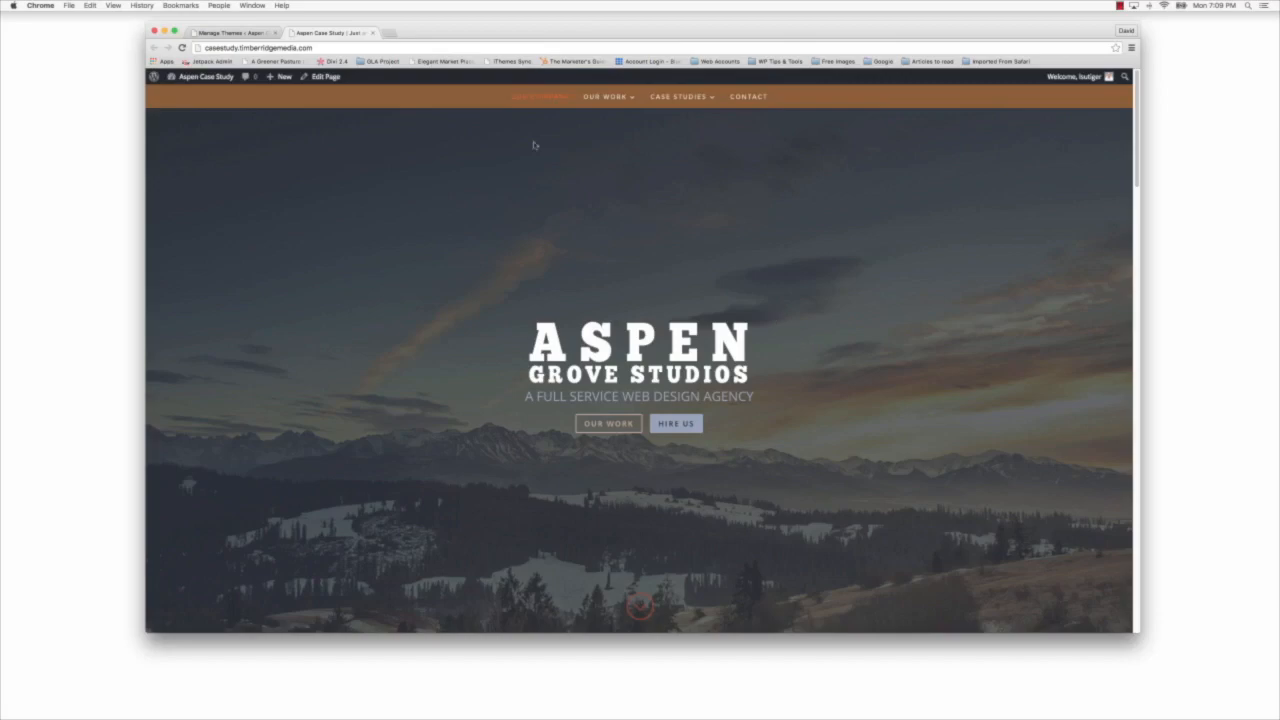
Step: Load the nonexistent address casestudy.timberridgemedia.com/isadufiudsafg to view the default 404 page, and close that browser tab
{"action": "left_click", "coordinate": [323, 49]}
{"action": "left_click", "coordinate": [324, 49]}
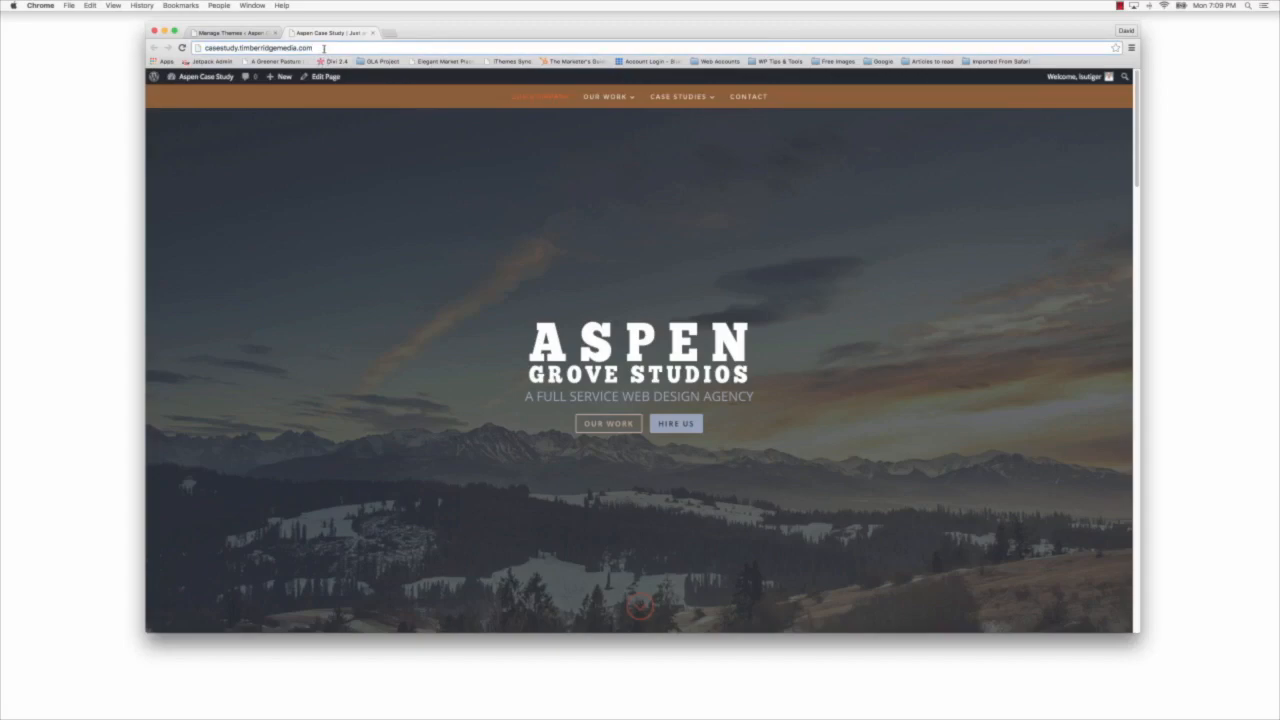
{"action": "type", "text": "/"}
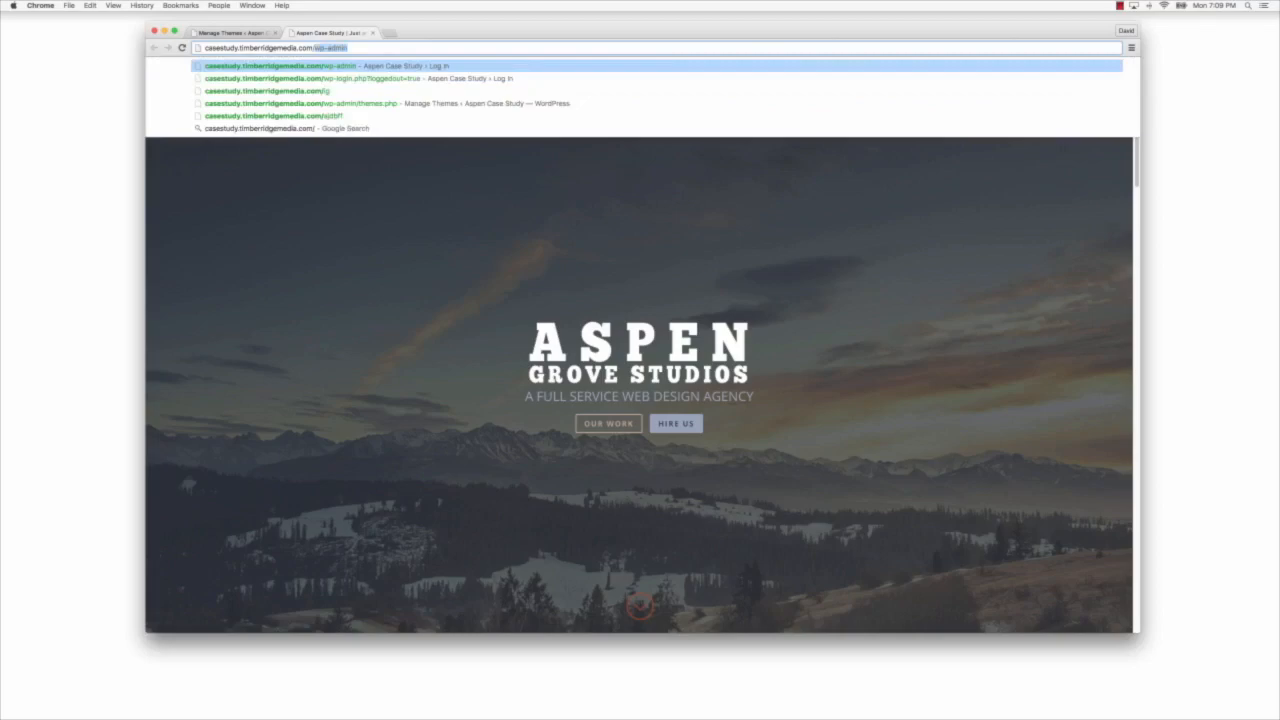
{"action": "type", "text": "isadufiudsafg"}
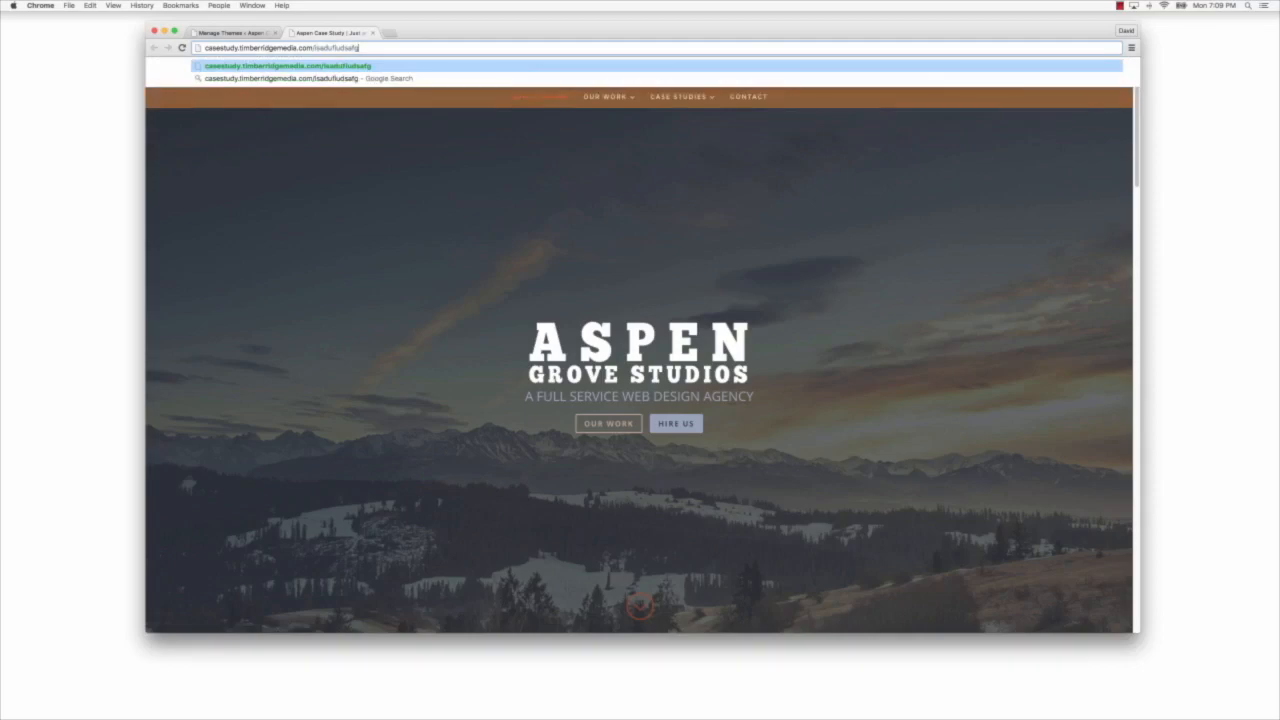
{"action": "key", "text": "Return"}
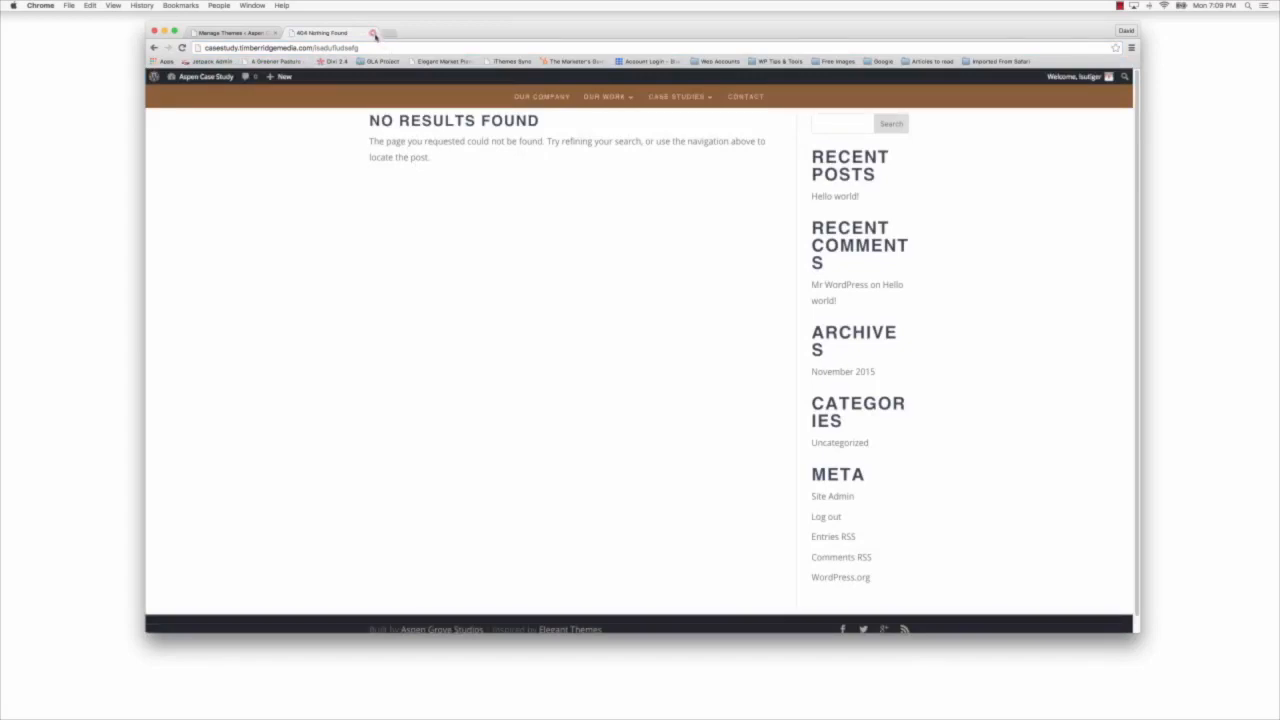
{"action": "left_click", "coordinate": [372, 33]}
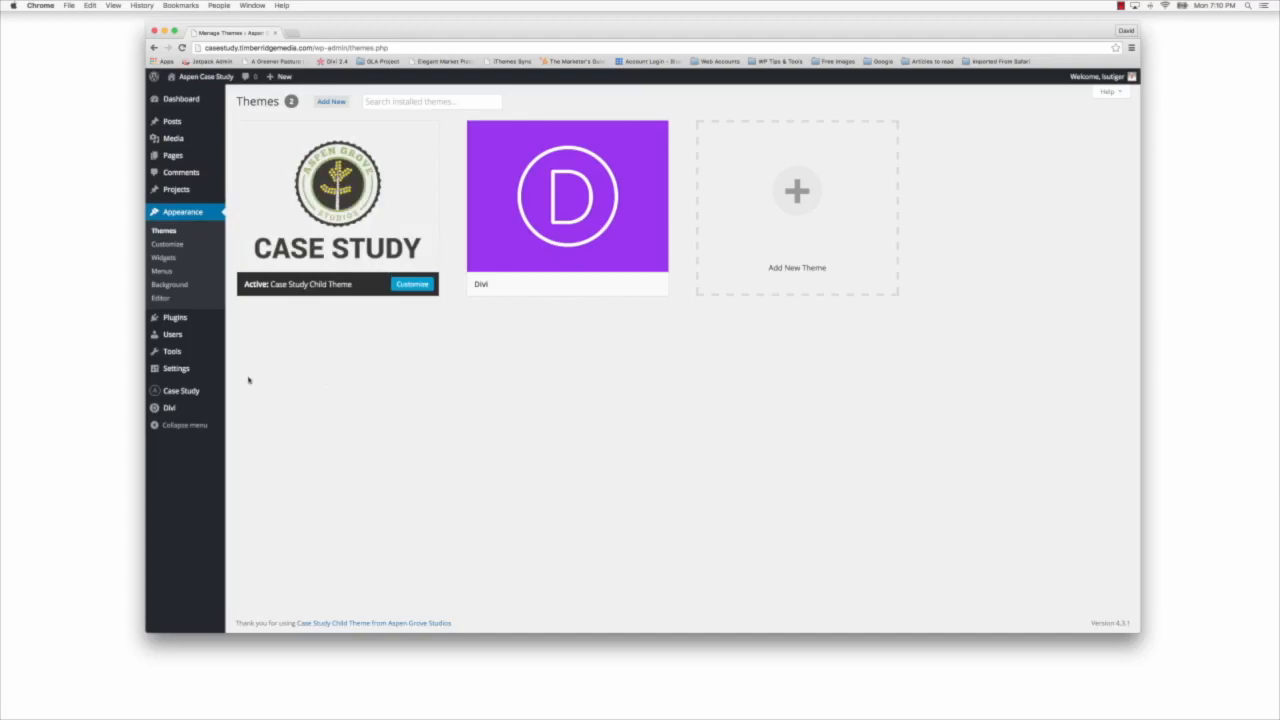
Step: Choose 404 Page as the 404 error template in the Case Study theme's 404 page settings and save the changes
{"action": "mouse_move", "coordinate": [182, 396]}
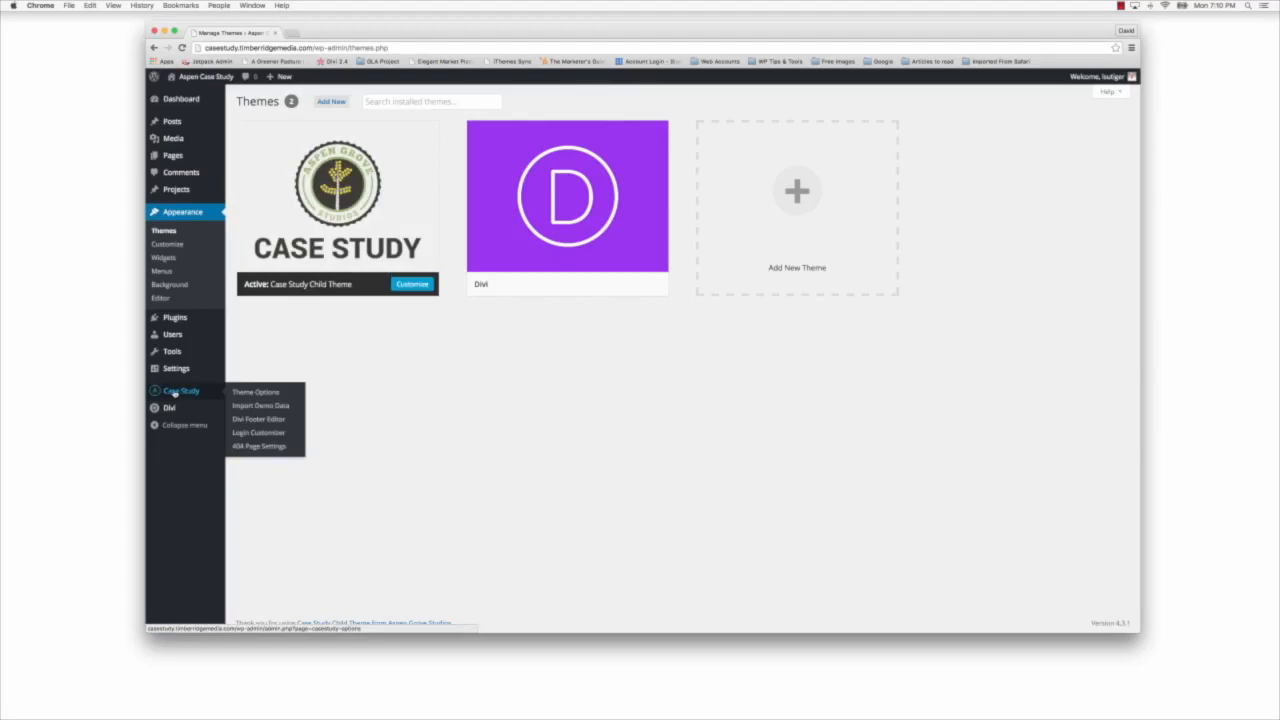
{"action": "left_click", "coordinate": [249, 448]}
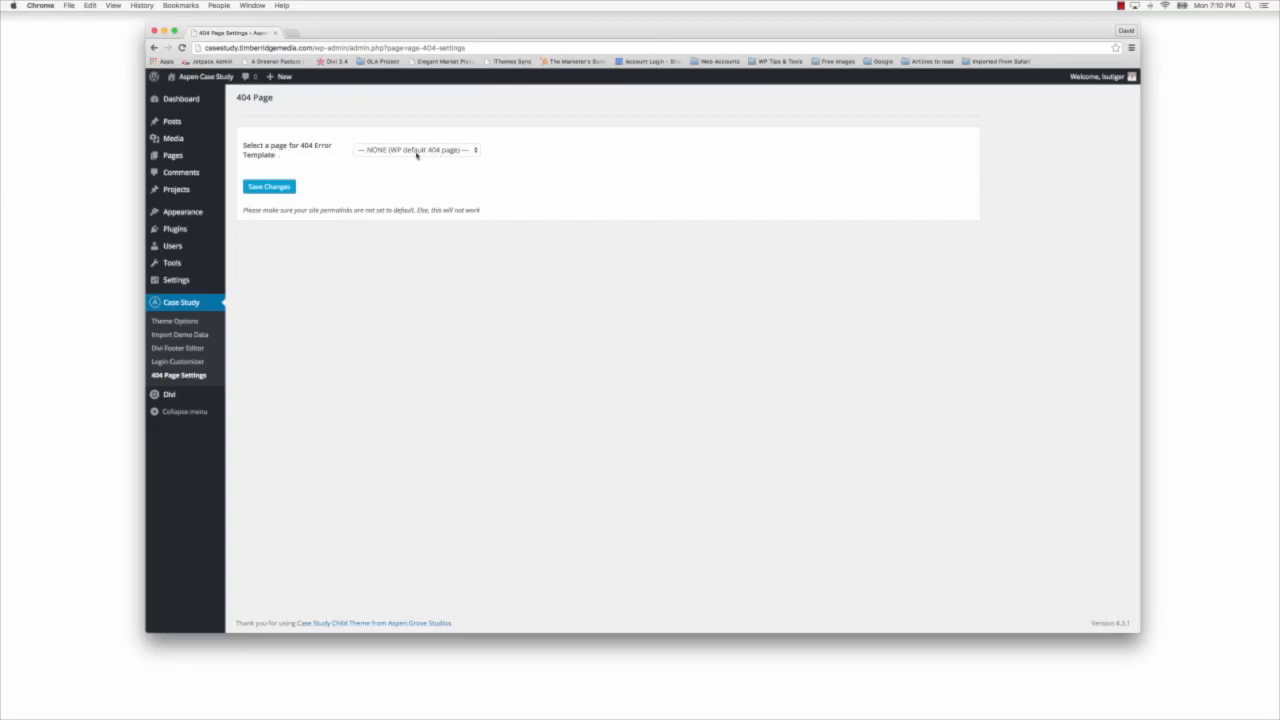
{"action": "left_click", "coordinate": [476, 151]}
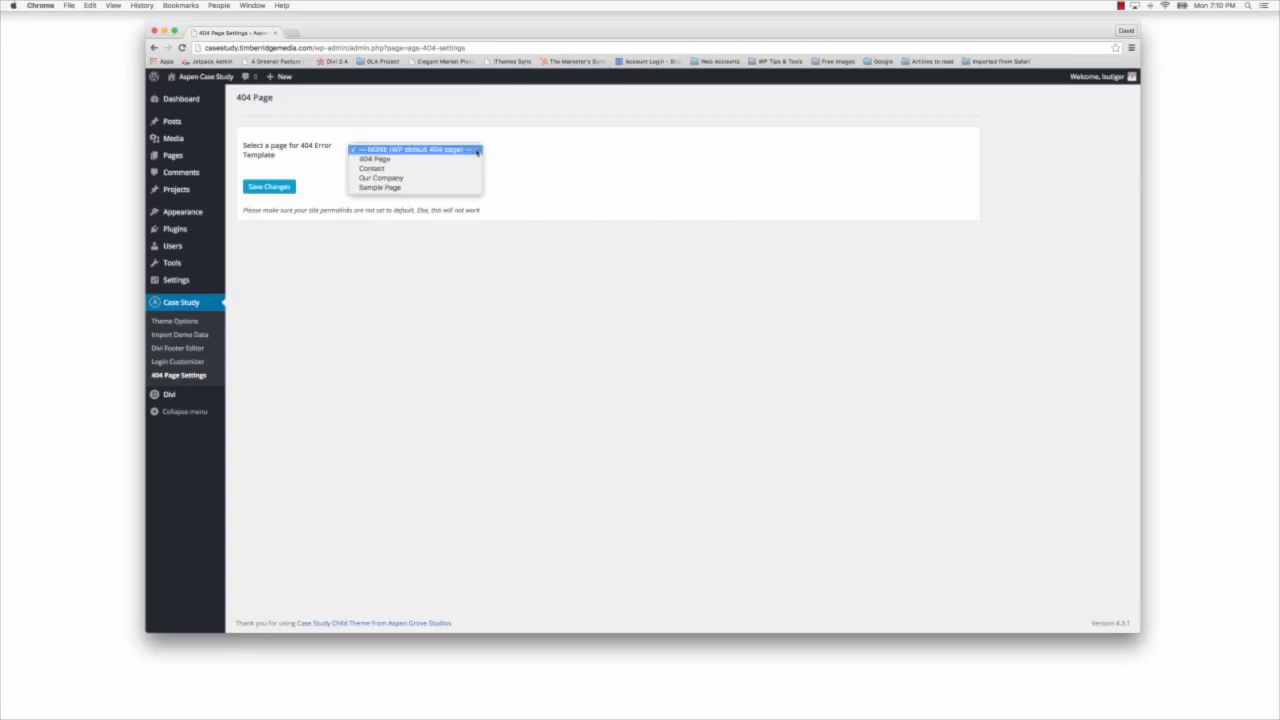
{"action": "left_click", "coordinate": [386, 160]}
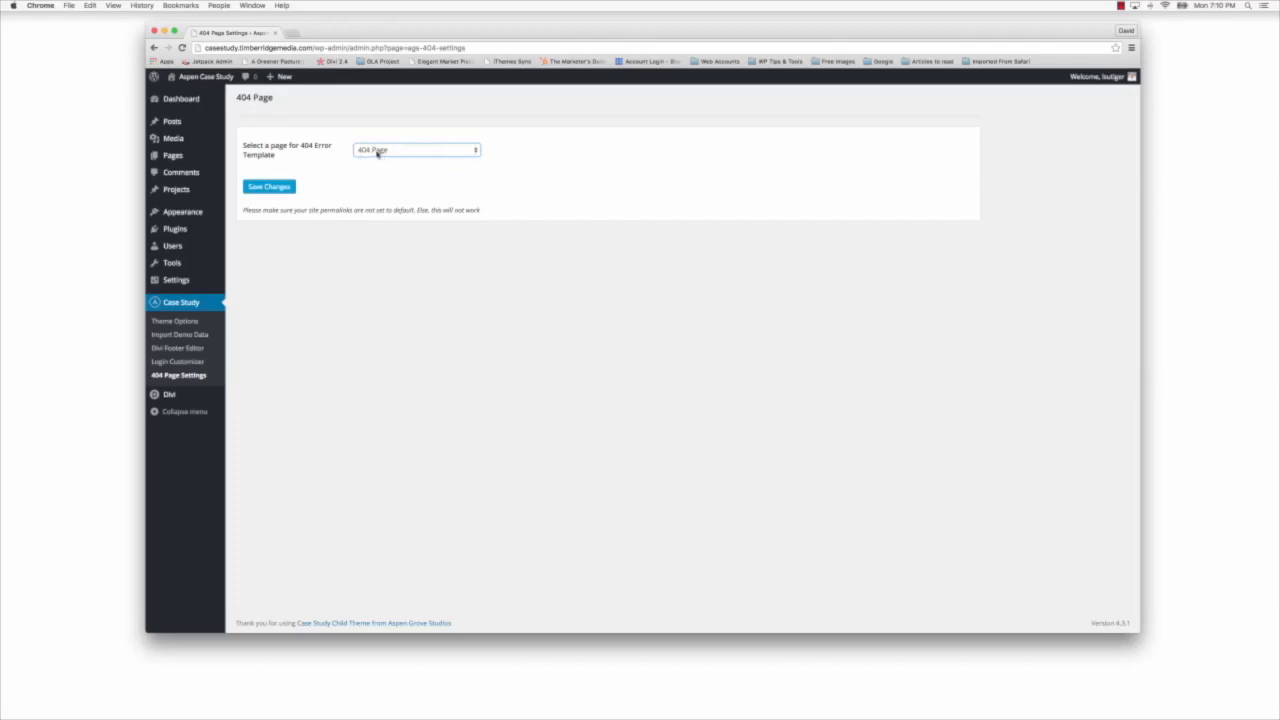
{"action": "left_click", "coordinate": [262, 188]}
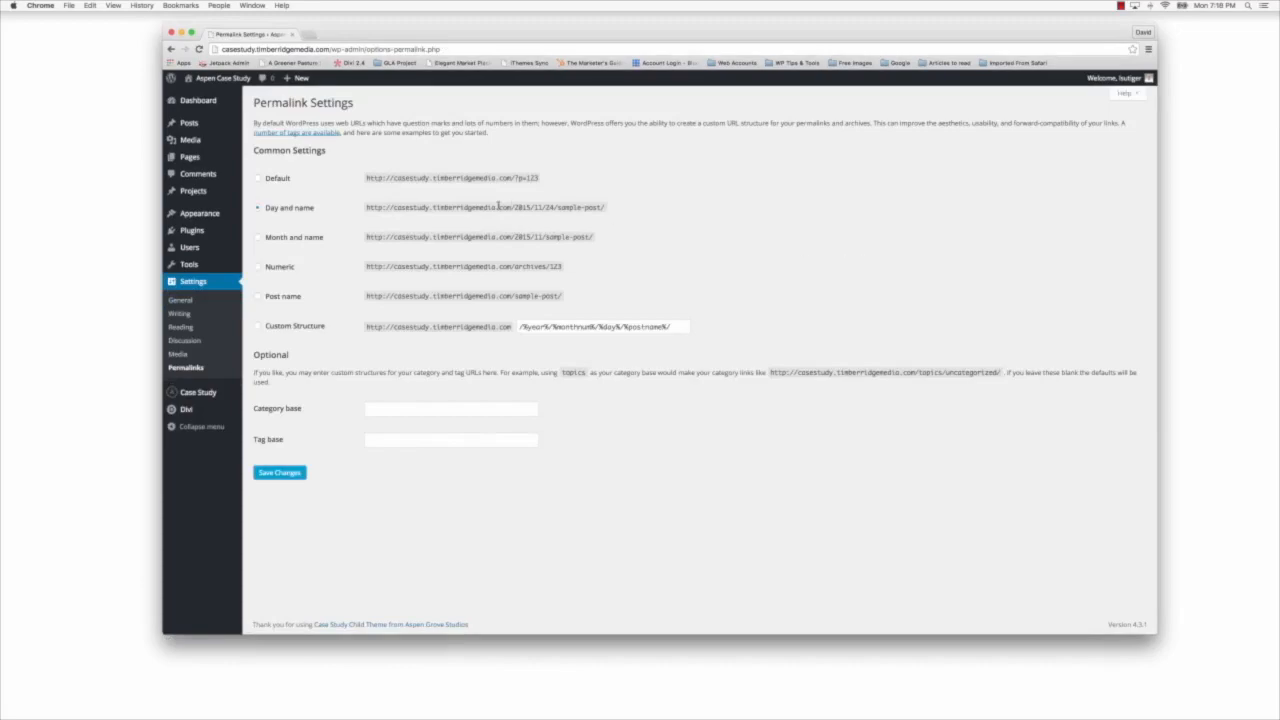
Step: Set the site's permalink structure to Post name and save the changes
{"action": "left_click", "coordinate": [258, 179]}
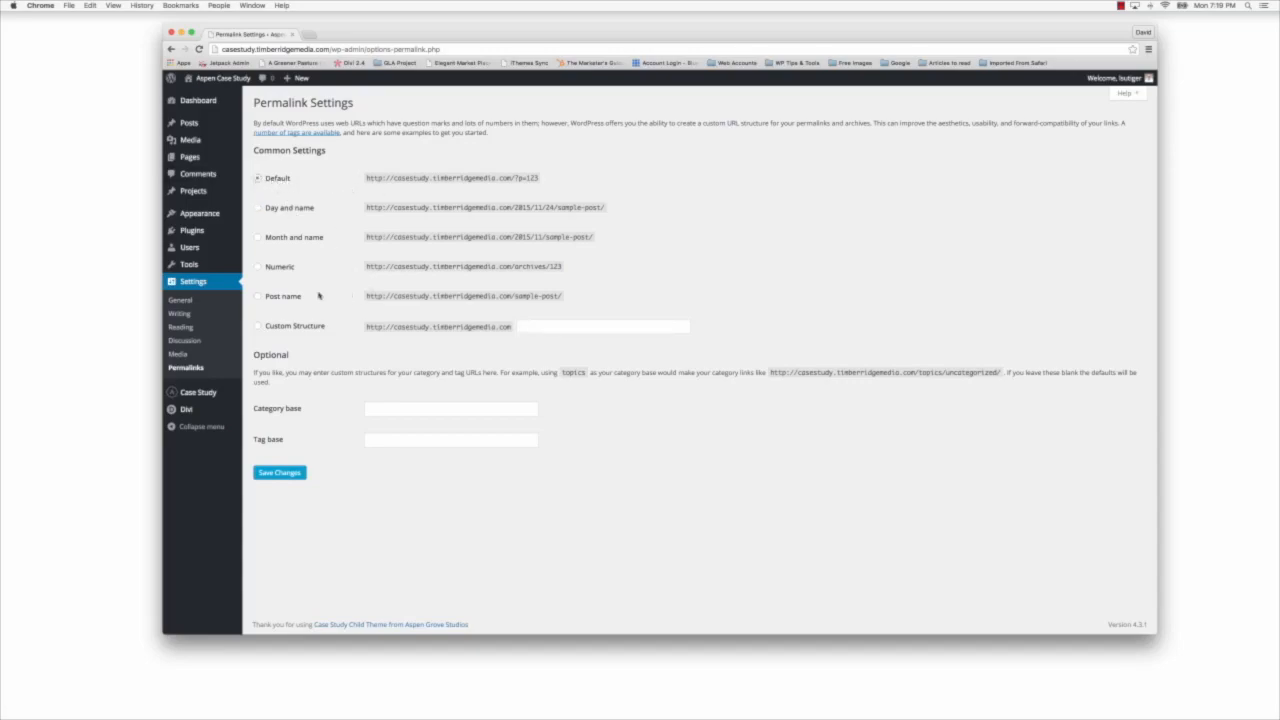
{"action": "left_click", "coordinate": [257, 298]}
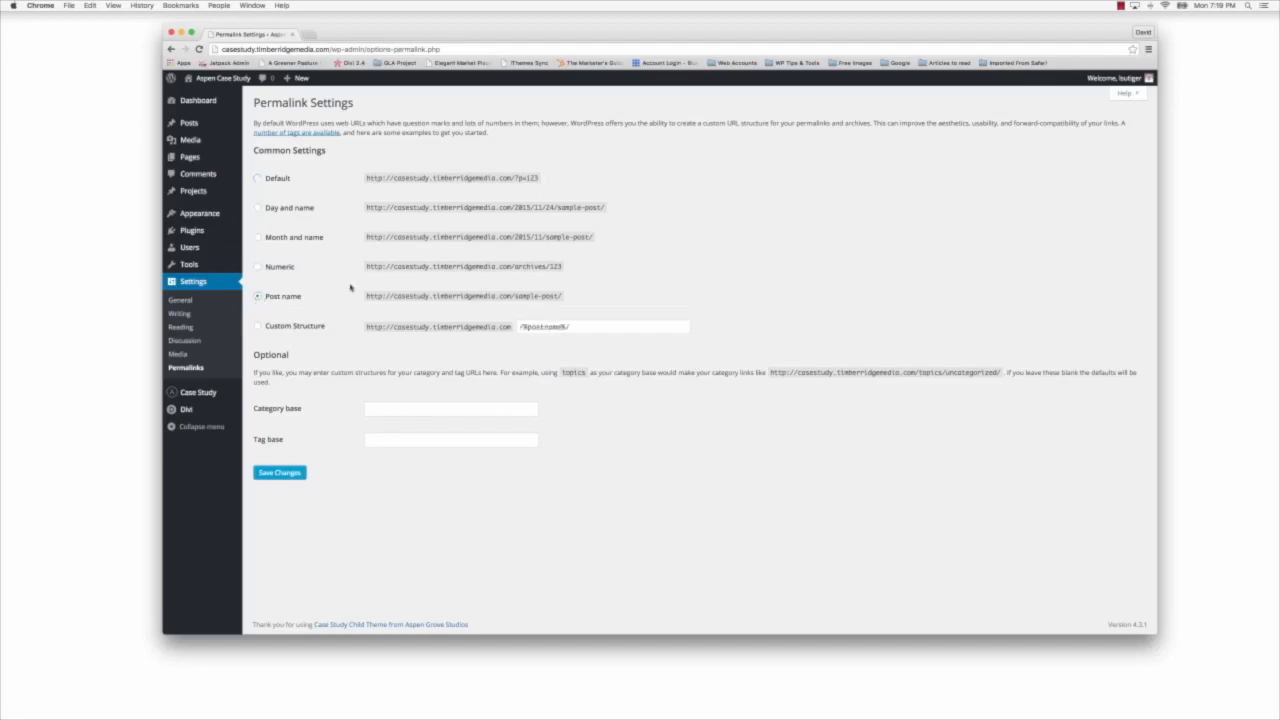
{"action": "left_click", "coordinate": [282, 476]}
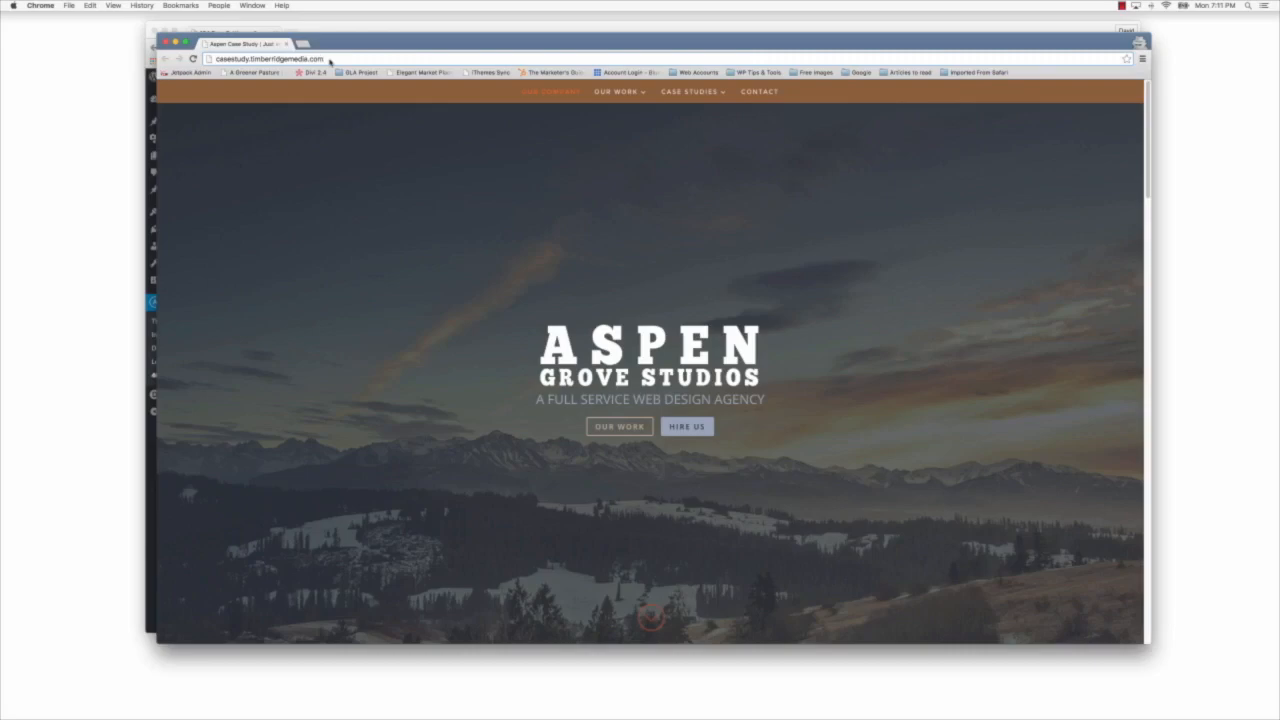
Step: Load a nonexistent address on the case study site to test the custom 404 page, and go from it to the homepage
{"action": "left_click", "coordinate": [330, 62]}
{"action": "type", "text": "/sysegdfyg"}
{"action": "key", "text": "Return"}
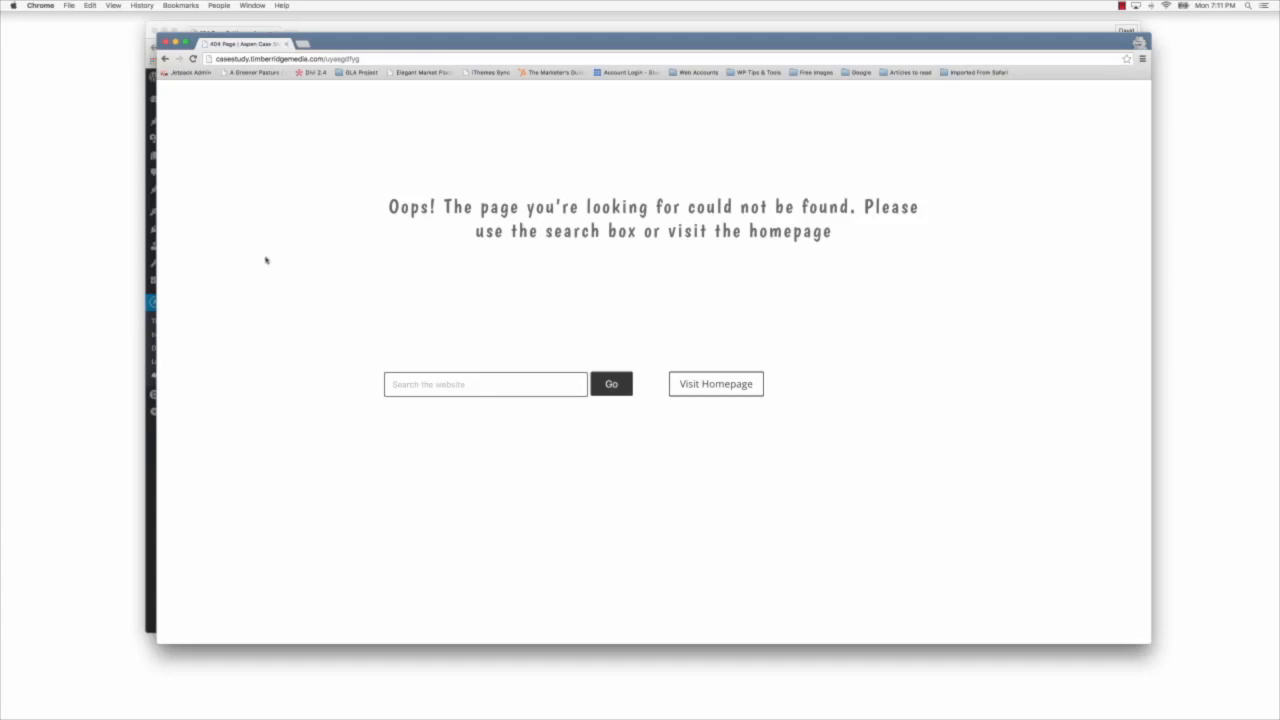
{"action": "left_click", "coordinate": [420, 384]}
{"action": "left_click", "coordinate": [707, 384]}
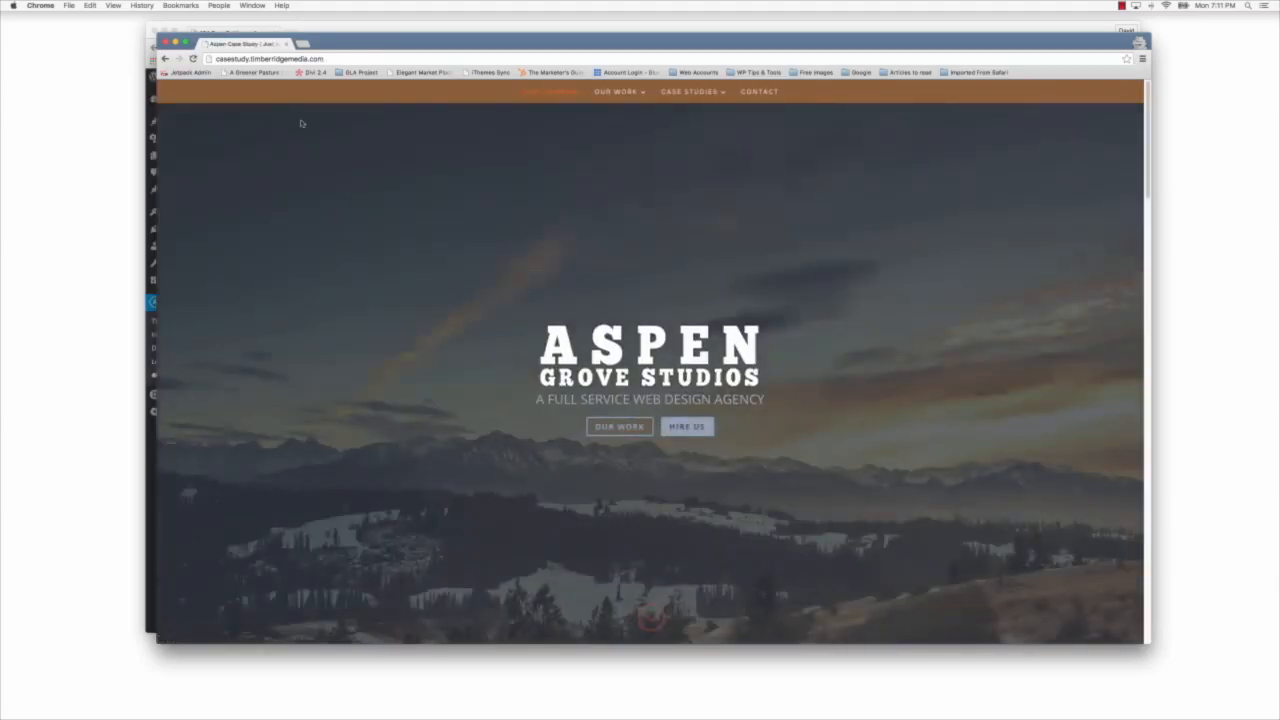
Step: Return to the window with the 404 page settings and review the pages available as the 404 error template
{"action": "left_click_drag", "start_coordinate": [357, 44], "coordinate": [415, 46]}
{"action": "left_click", "coordinate": [354, 31]}
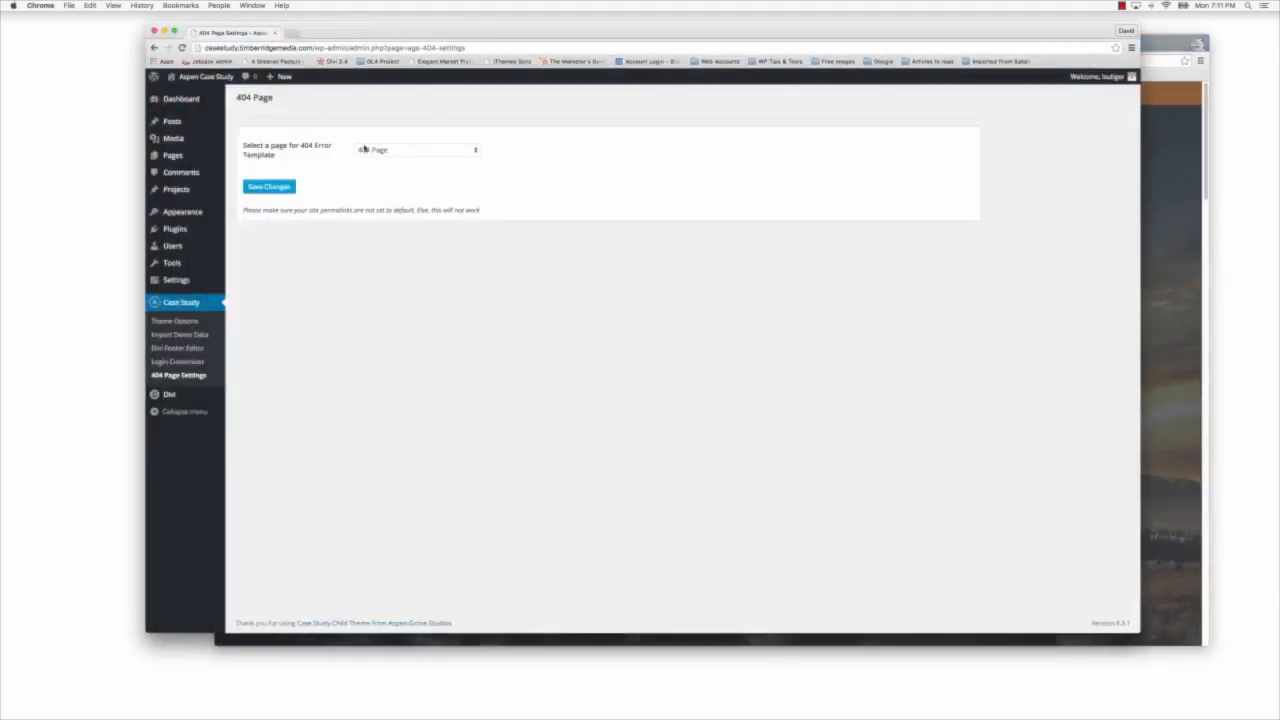
{"action": "left_click", "coordinate": [430, 150]}
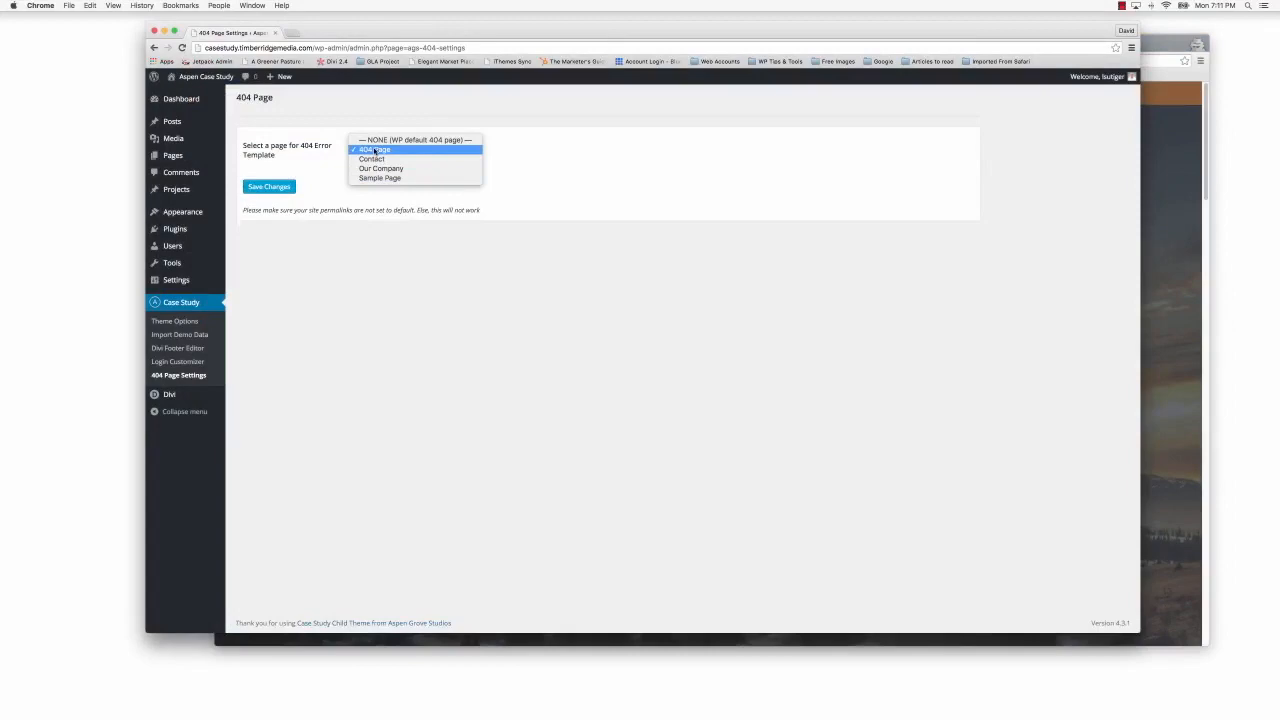
{"action": "left_click", "coordinate": [410, 285]}
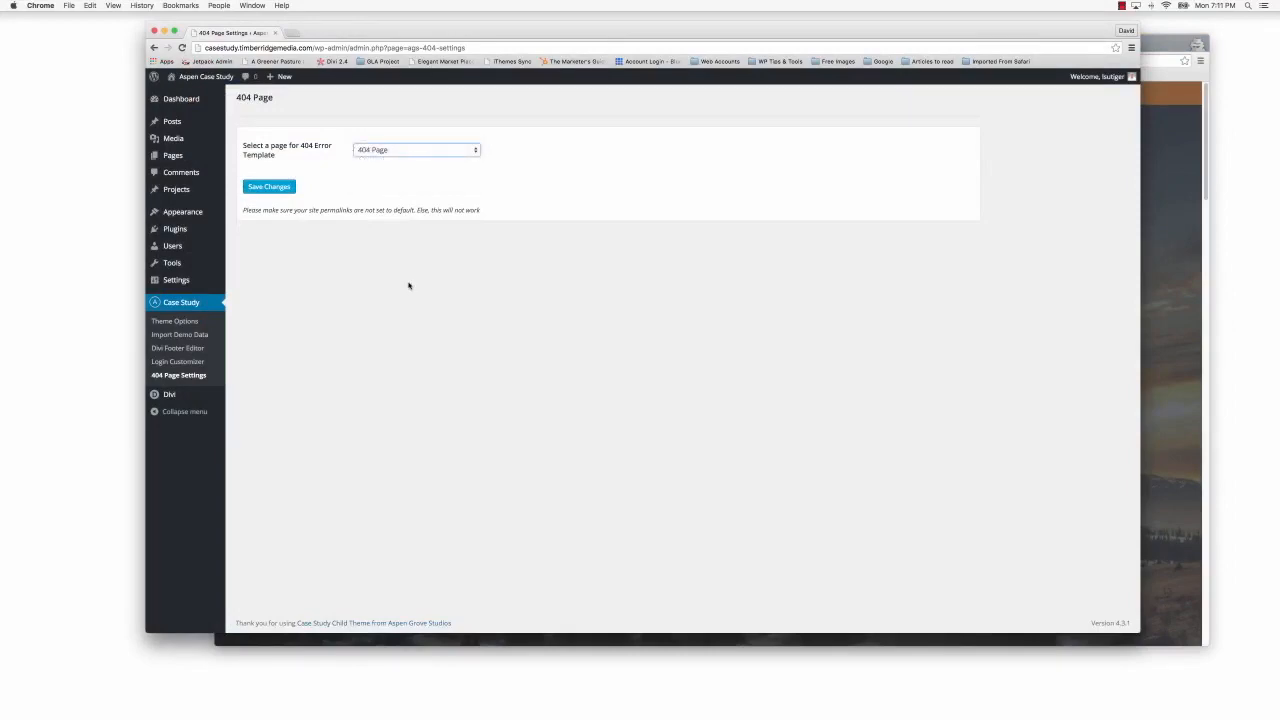
Step: Add a new page titled "New 404 page"
{"action": "left_click", "coordinate": [173, 156]}
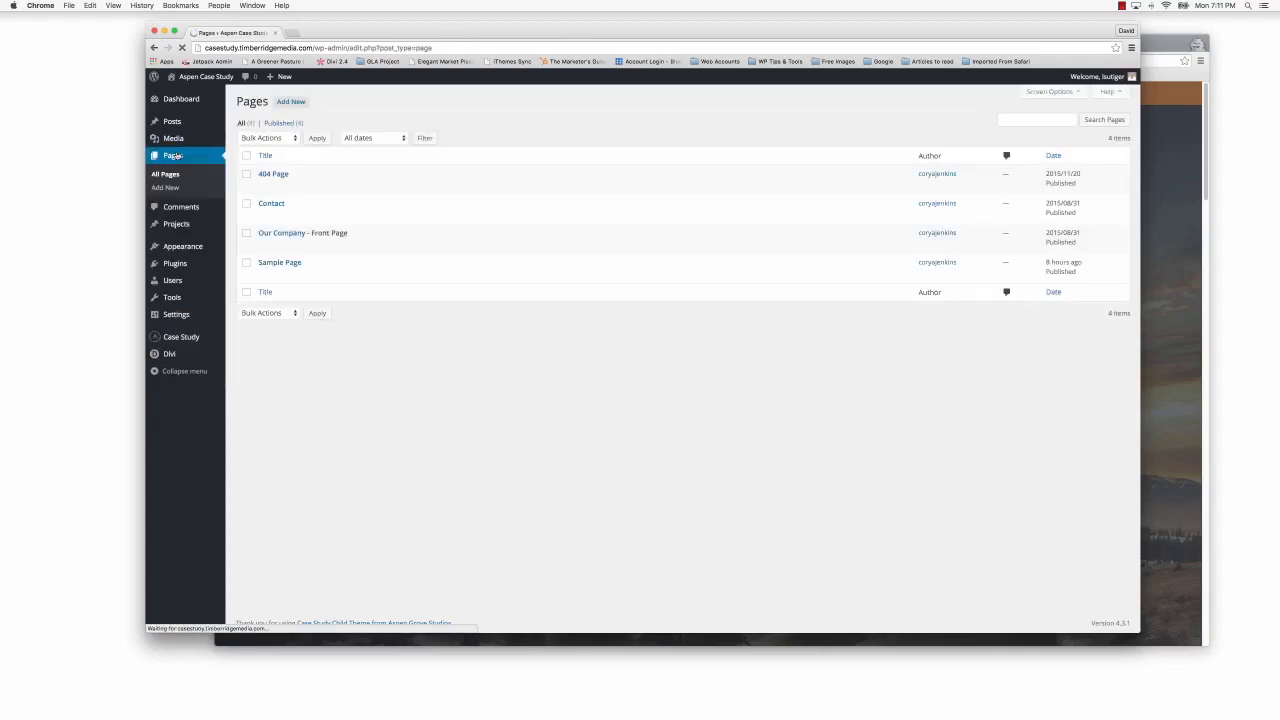
{"action": "left_click", "coordinate": [290, 103]}
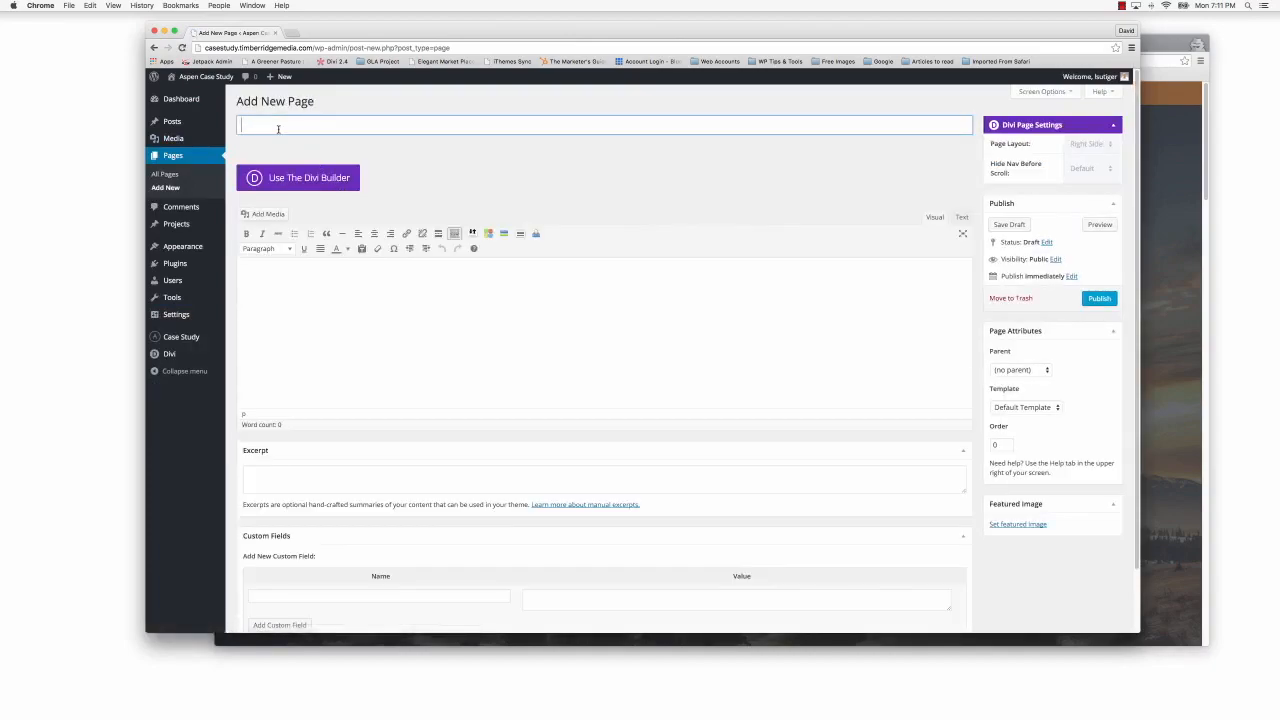
{"action": "type", "text": "New 404 page"}
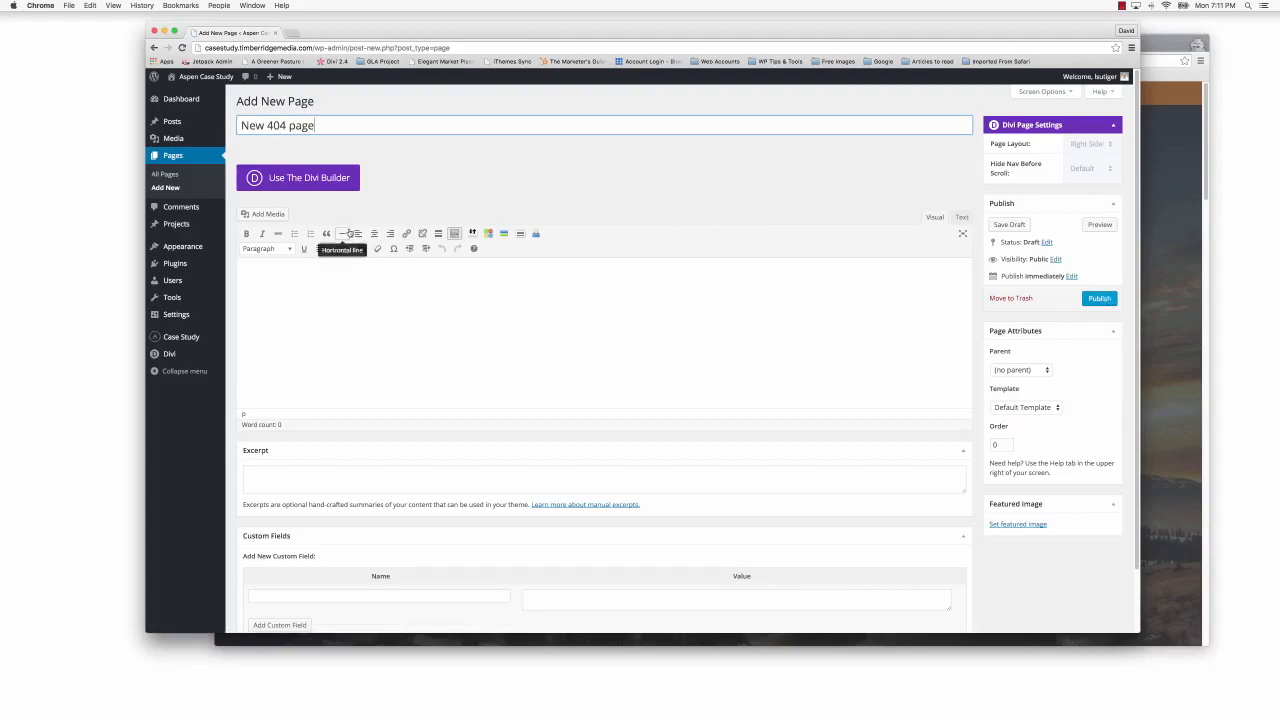
Step: Load the predefined Product Features layout into the page with the Divi Builder and publish the page
{"action": "left_click", "coordinate": [343, 177]}
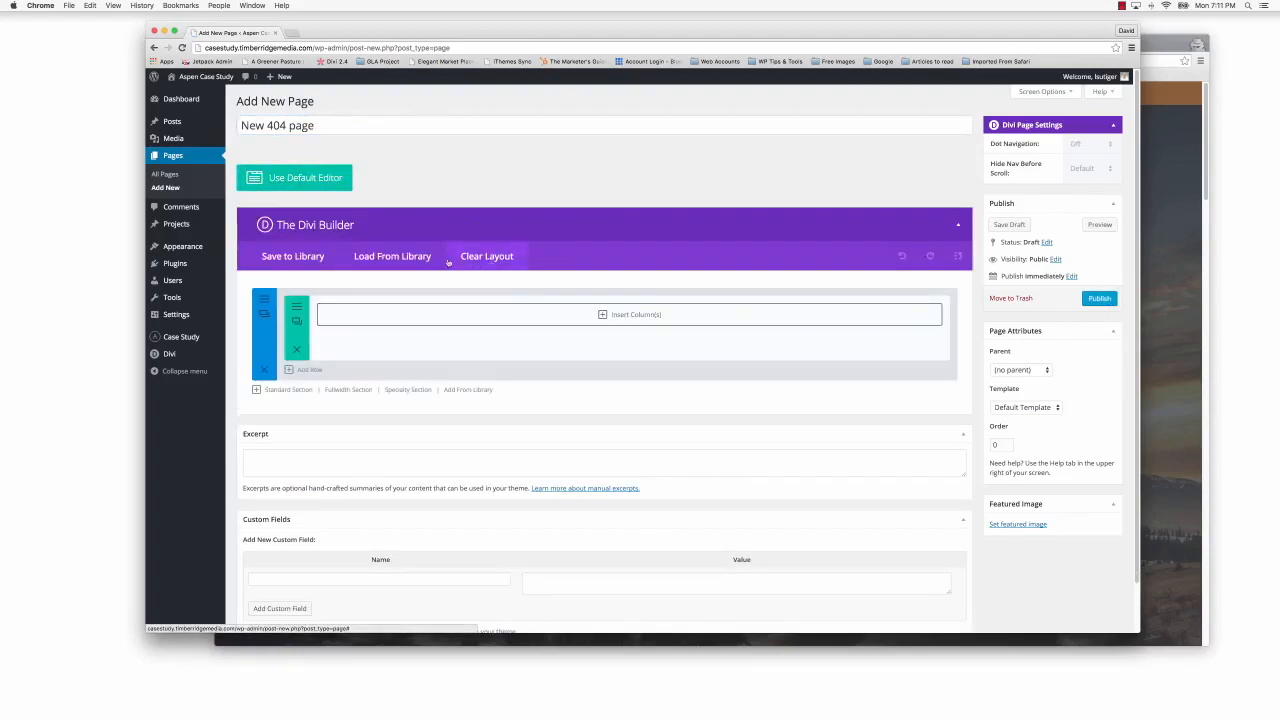
{"action": "left_click", "coordinate": [415, 258]}
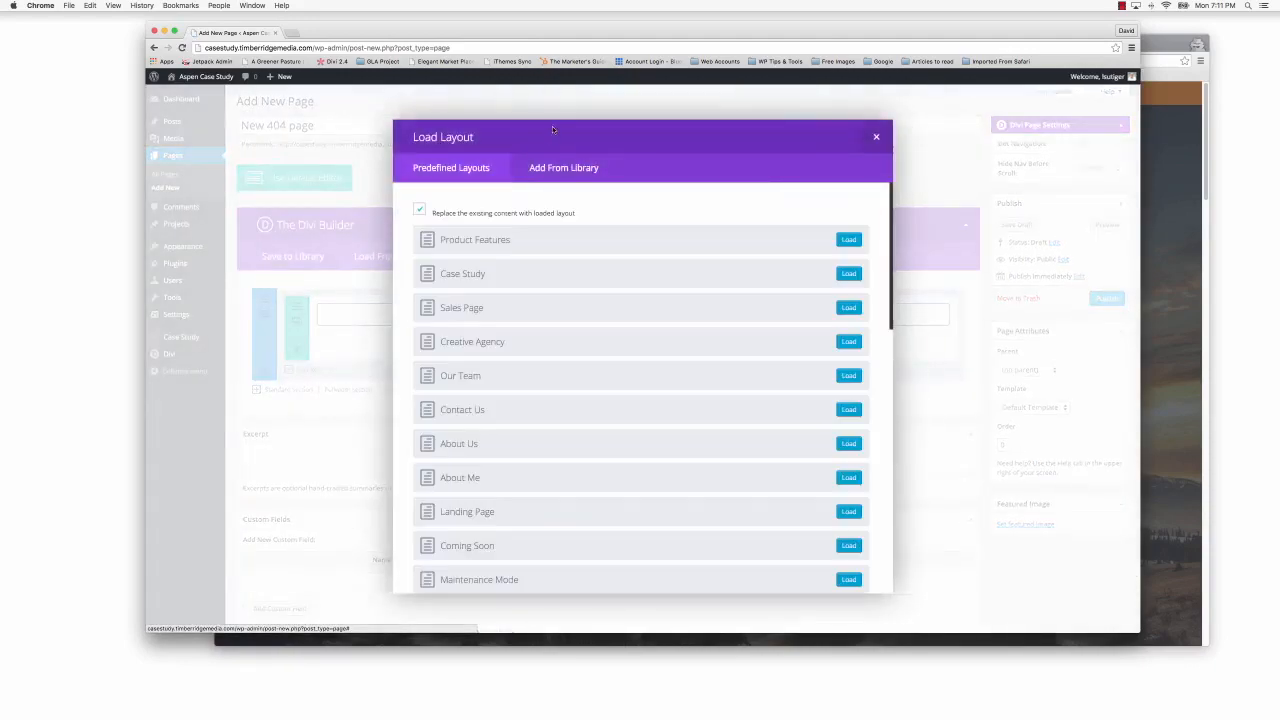
{"action": "left_click", "coordinate": [848, 240]}
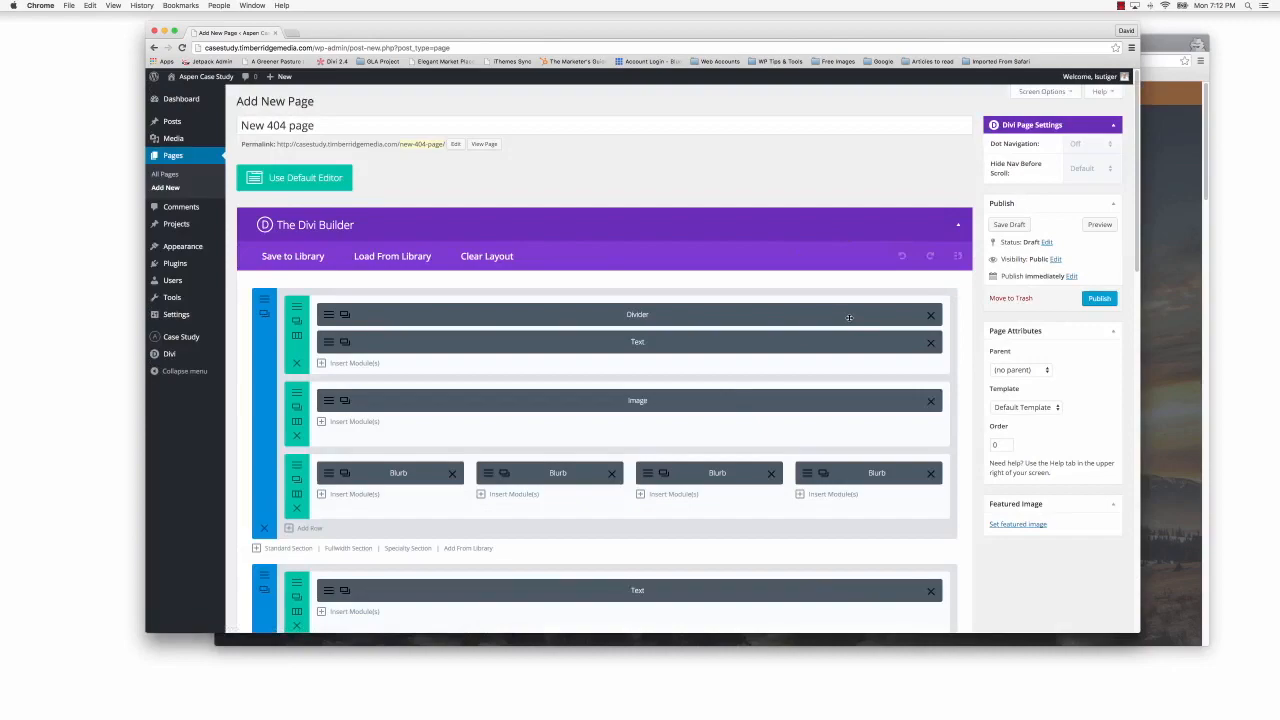
{"action": "left_click", "coordinate": [1097, 298]}
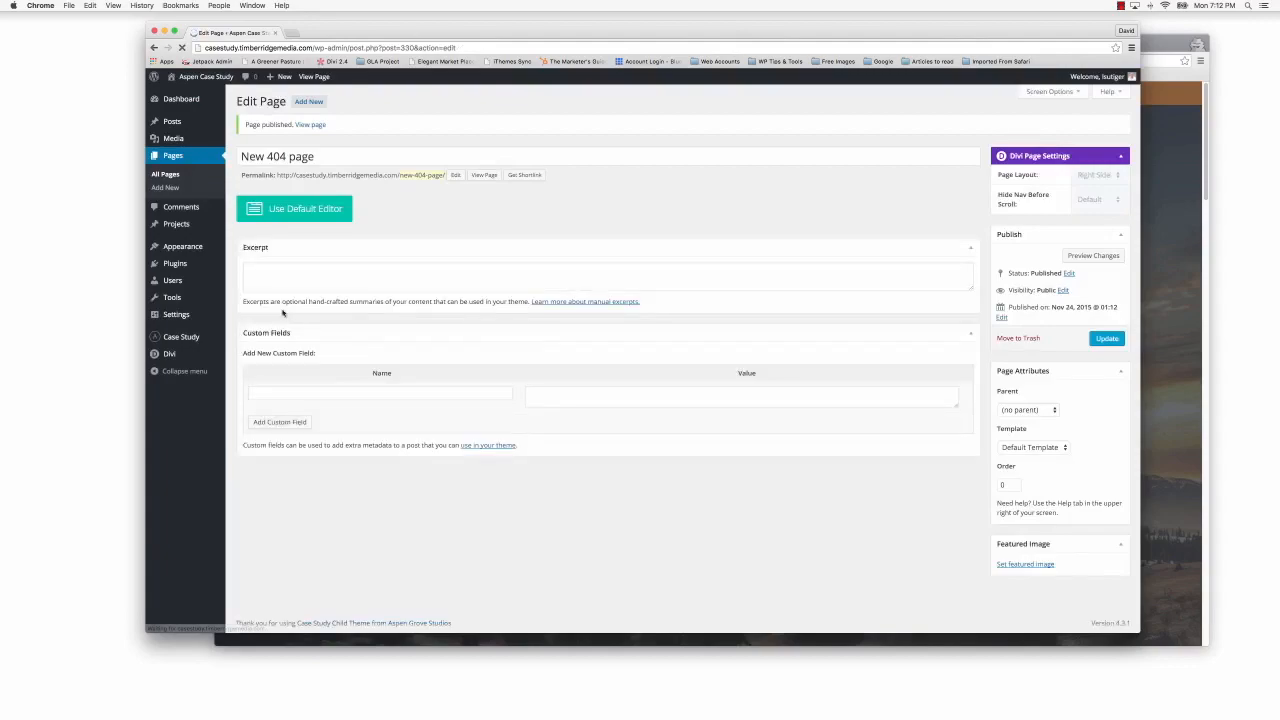
Step: Select "New 404 page" as the 404 error template in the Case Study theme's 404 page settings and save the changes
{"action": "mouse_move", "coordinate": [186, 339]}
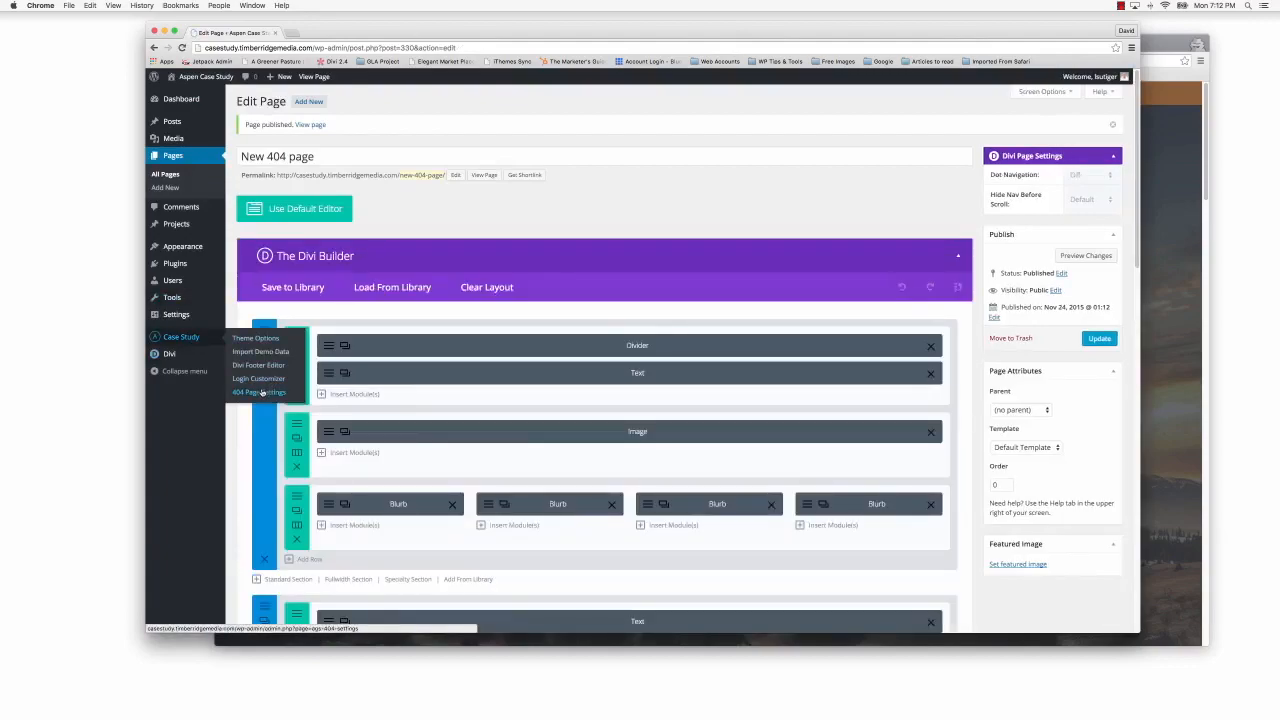
{"action": "left_click", "coordinate": [262, 393]}
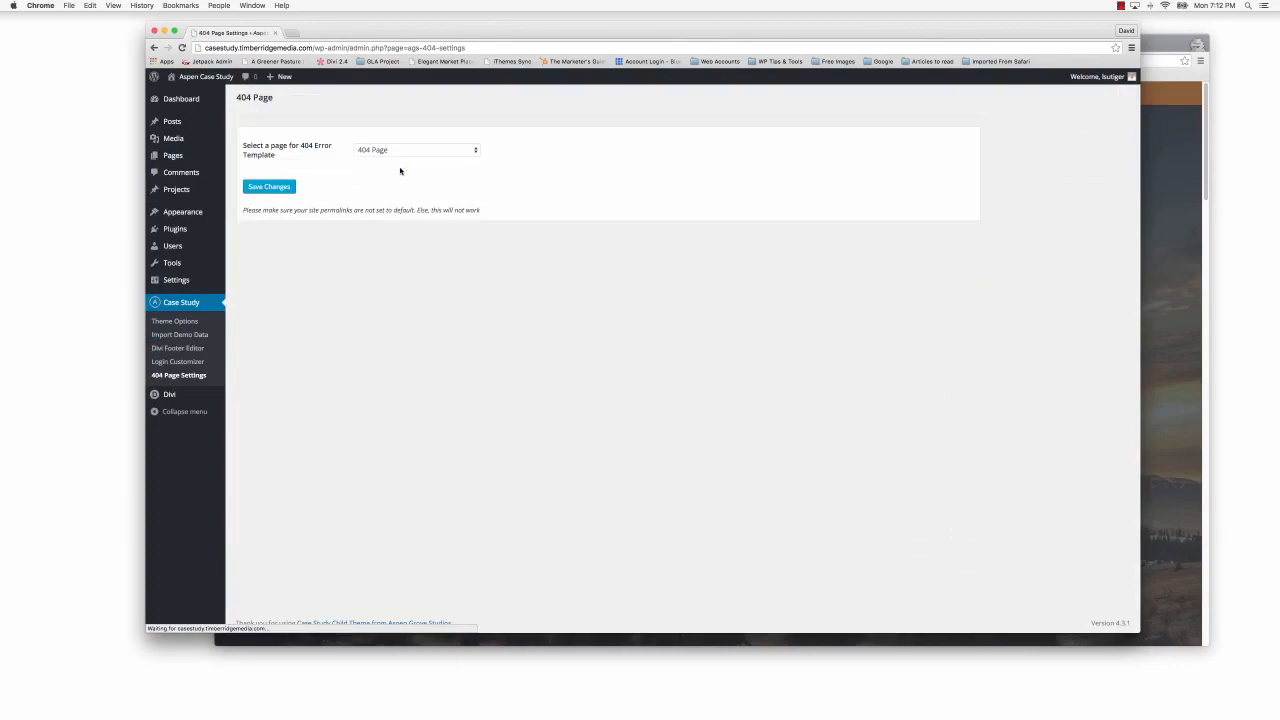
{"action": "left_click", "coordinate": [428, 152]}
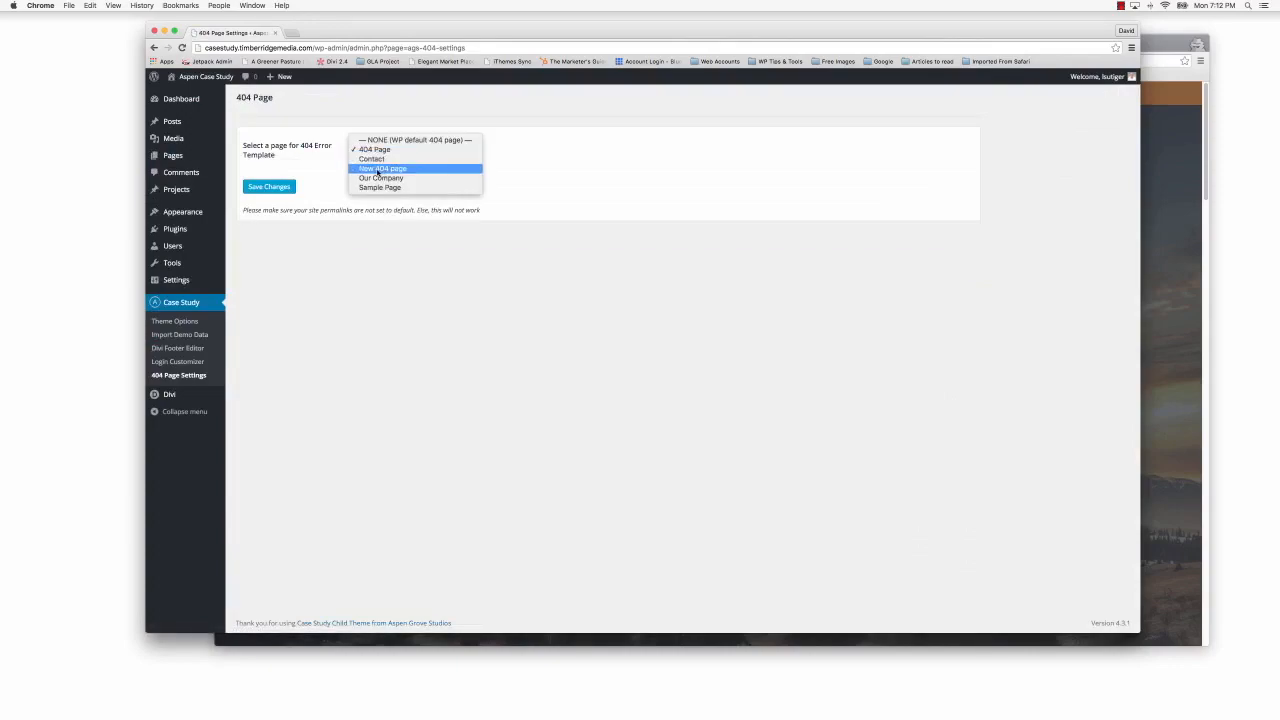
{"action": "left_click", "coordinate": [380, 169]}
{"action": "left_click", "coordinate": [272, 188]}
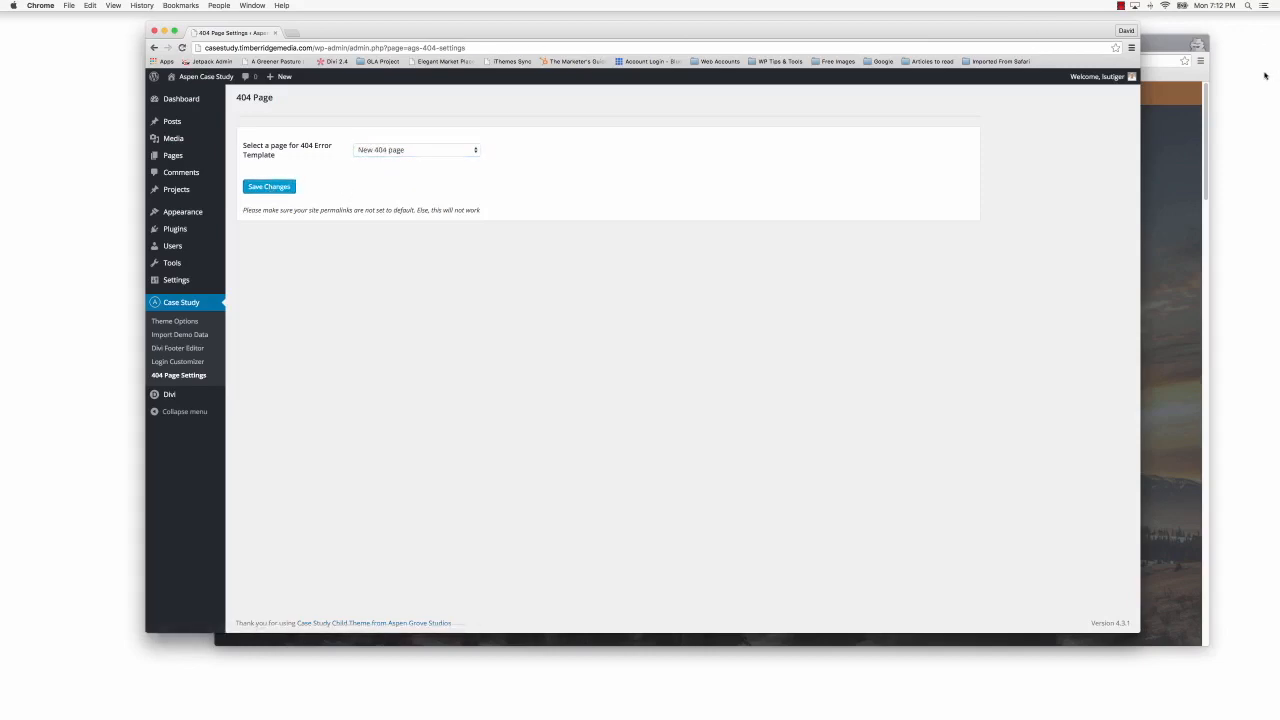
Step: Load the nonexistent address /dsjfsdfg on the case study site in the other window and look through the 404 page
{"action": "left_click", "coordinate": [1166, 42]}
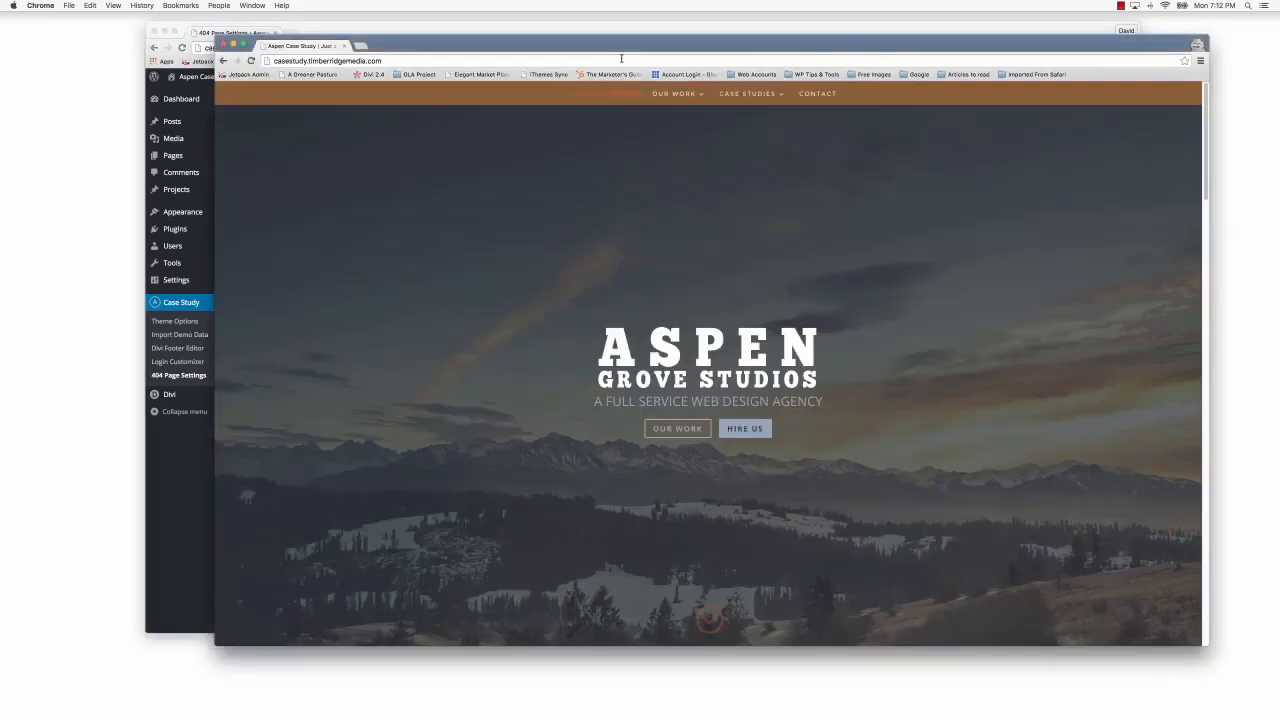
{"action": "left_click", "coordinate": [403, 61]}
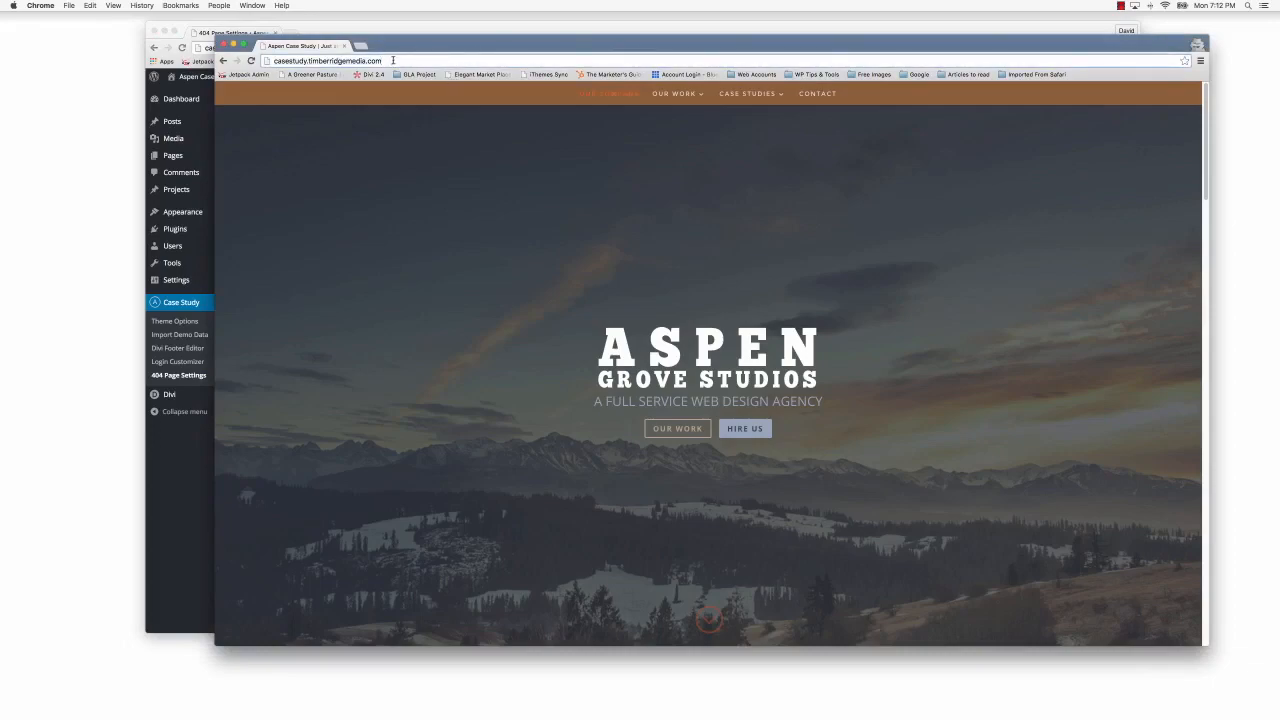
{"action": "type", "text": "/de"}
{"action": "type", "text": "jfsdfg"}
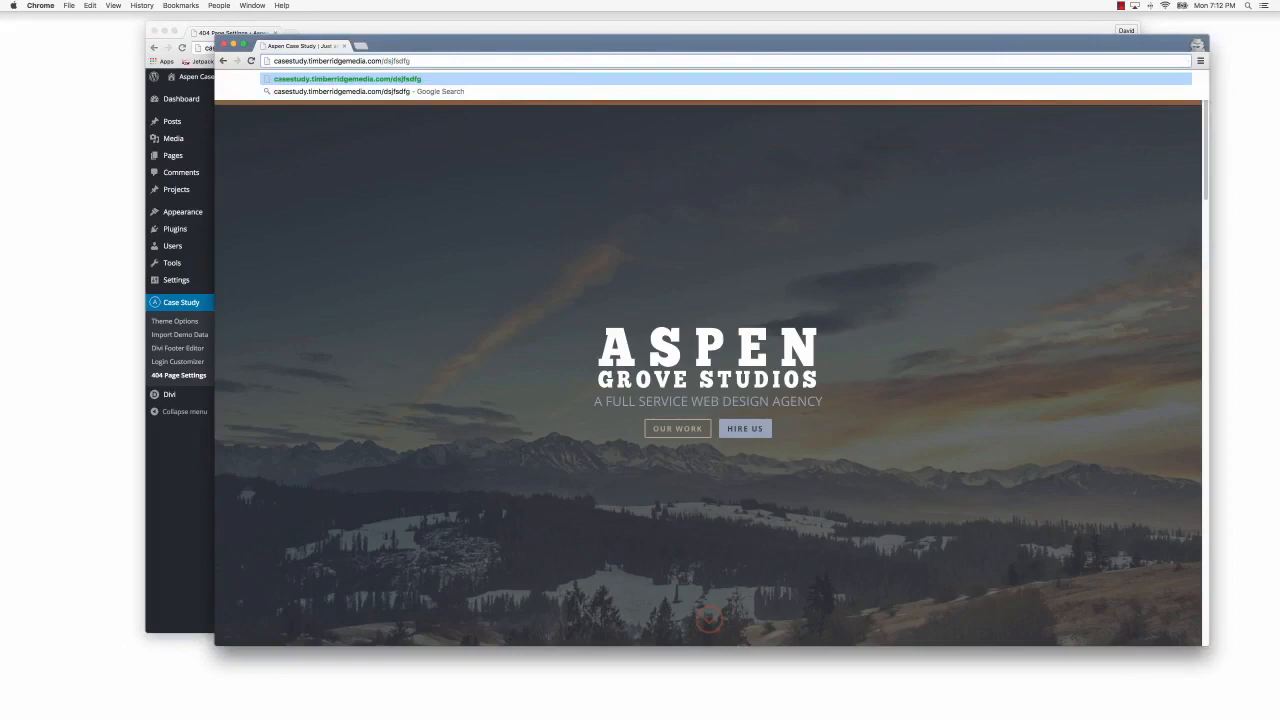
{"action": "key", "text": "Return"}
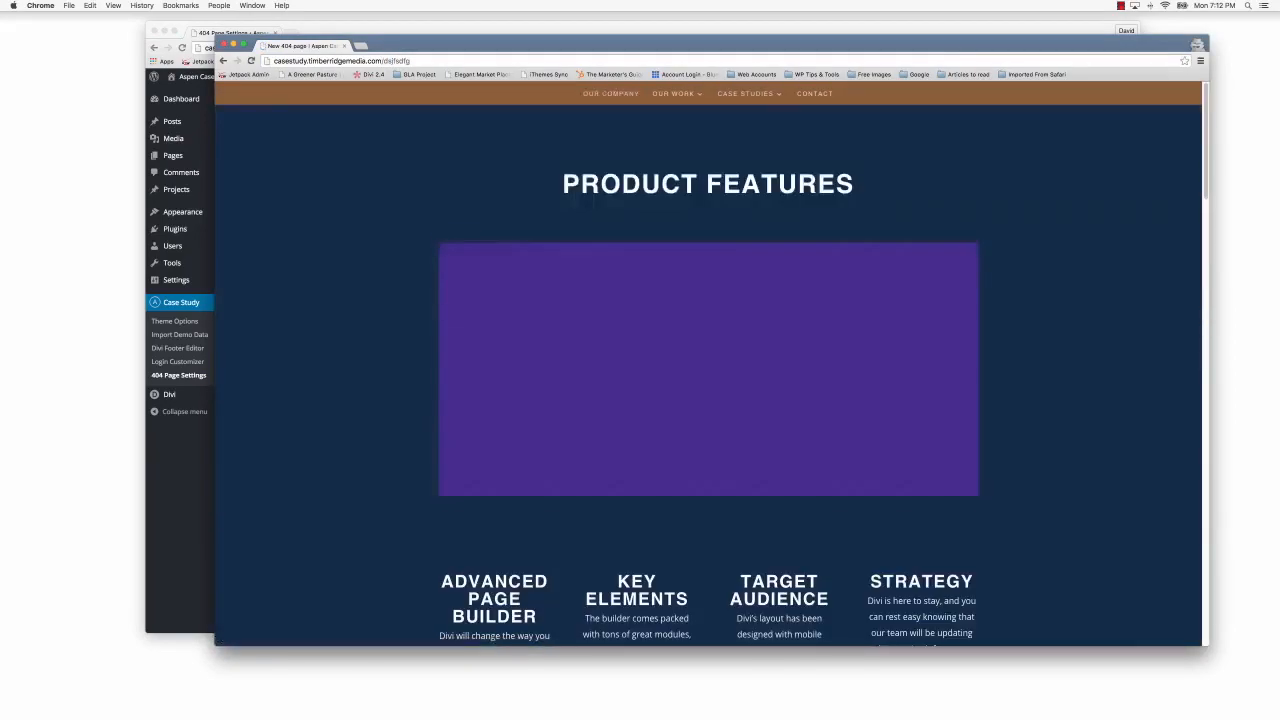
{"action": "scroll", "coordinate": [959, 442], "scroll_direction": "down", "scroll_amount": 10}
{"action": "scroll", "coordinate": [960, 447], "scroll_direction": "up", "scroll_amount": 10}
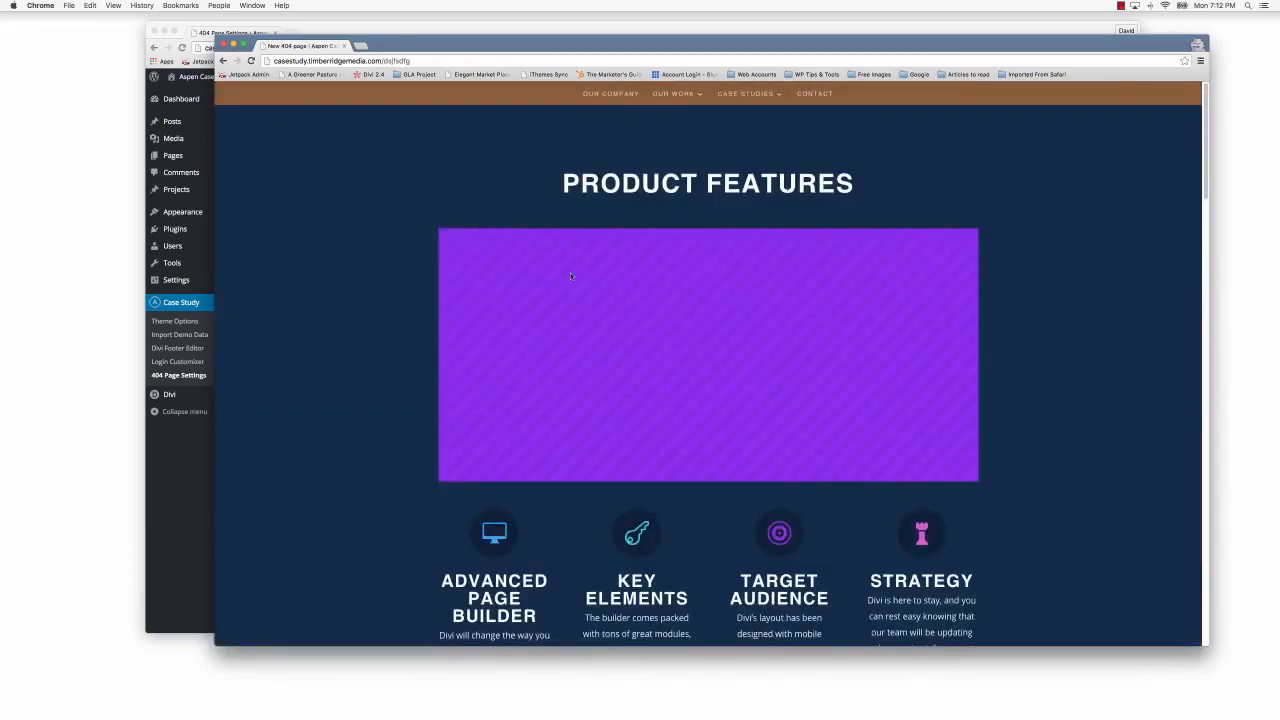
Step: Put away the test window and return to the window with the 404 page settings
{"action": "left_click_drag", "start_coordinate": [455, 45], "coordinate": [445, 100]}
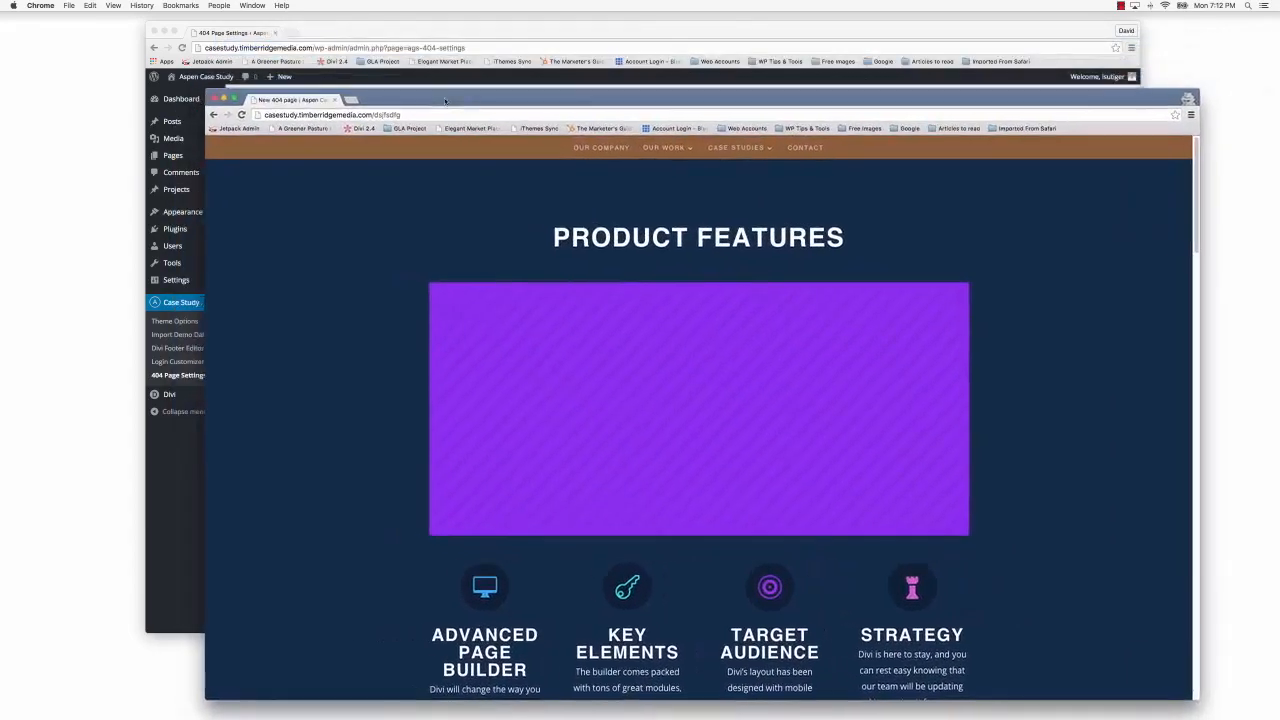
{"action": "left_click", "coordinate": [216, 99]}
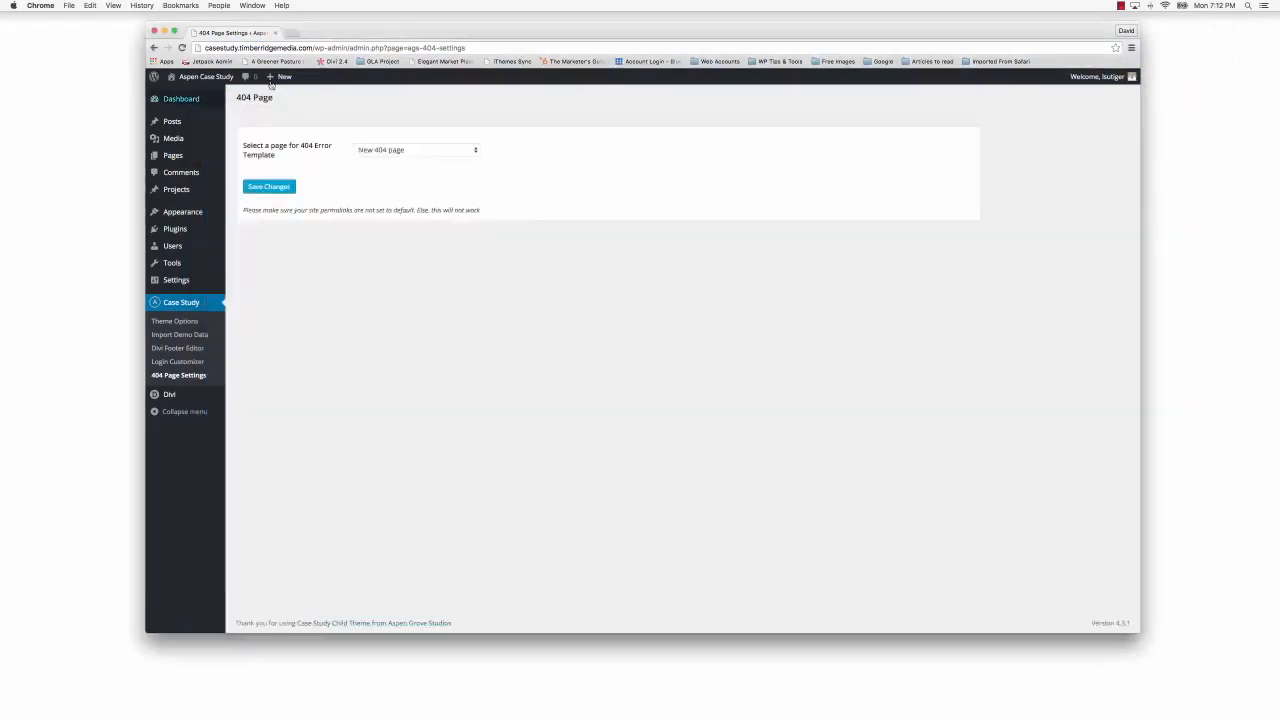
{"action": "mouse_move", "coordinate": [337, 34]}
{"action": "left_mouse_down"}
{"action": "mouse_move", "coordinate": [426, 23]}
{"action": "mouse_move", "coordinate": [362, 32]}
{"action": "left_mouse_up"}
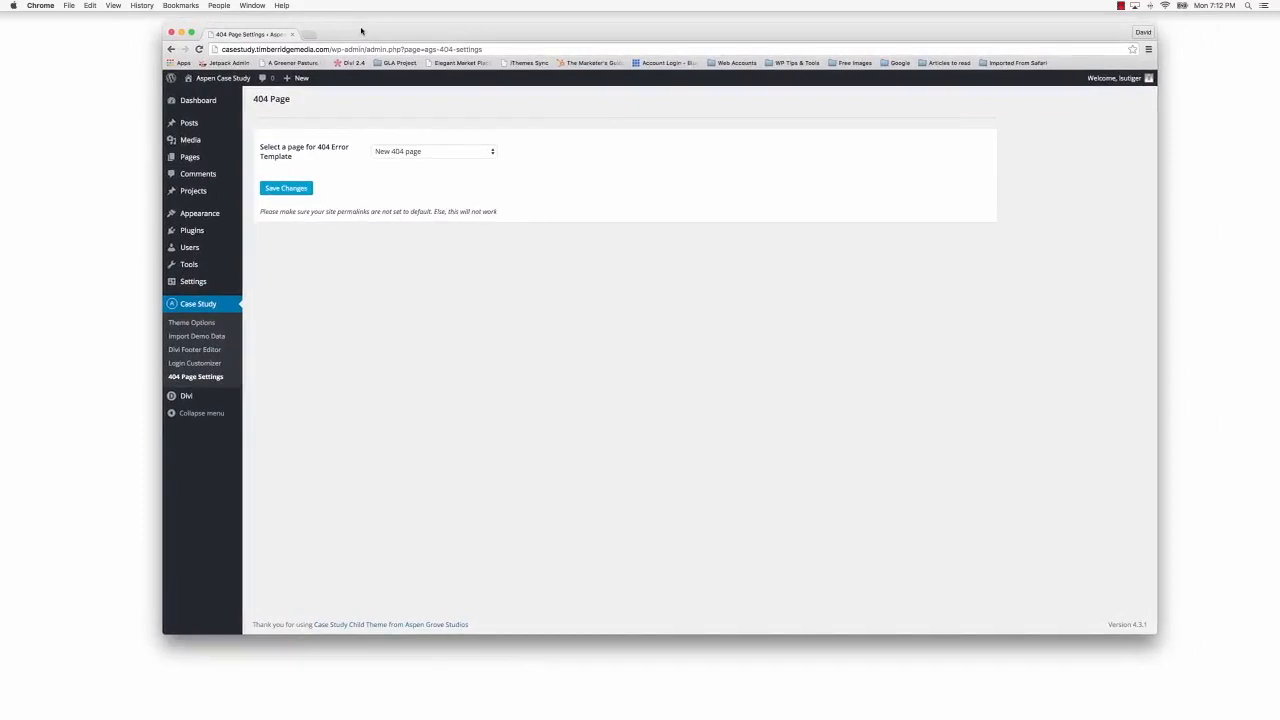
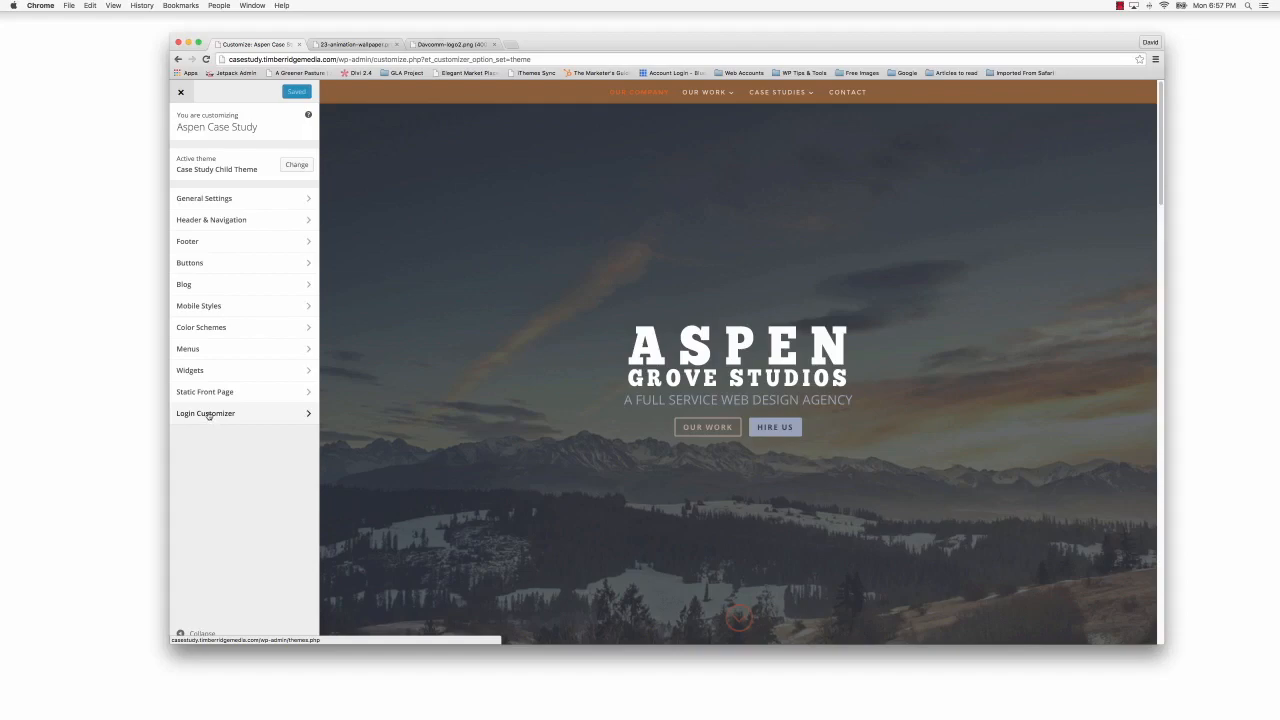
Step: Open the Login Customizer section, try the Center login form alignment, and set the alignment to Right
{"action": "left_click", "coordinate": [208, 414]}
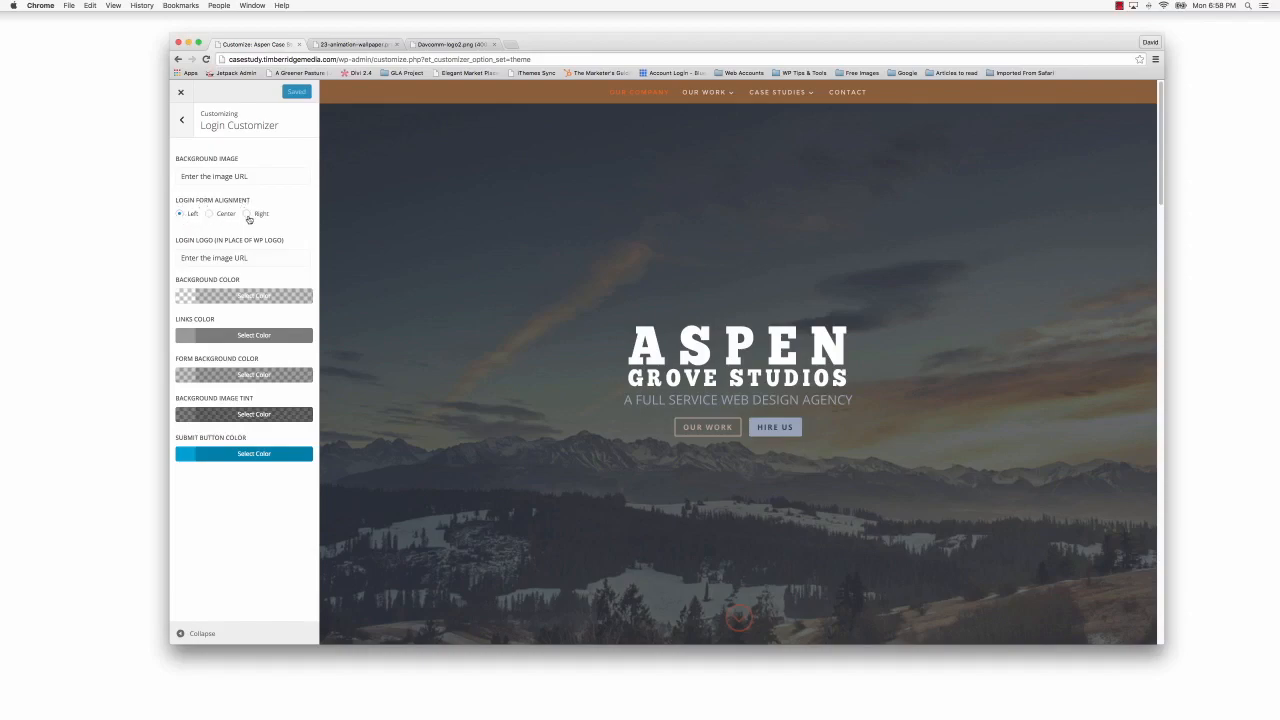
{"action": "left_click", "coordinate": [209, 214]}
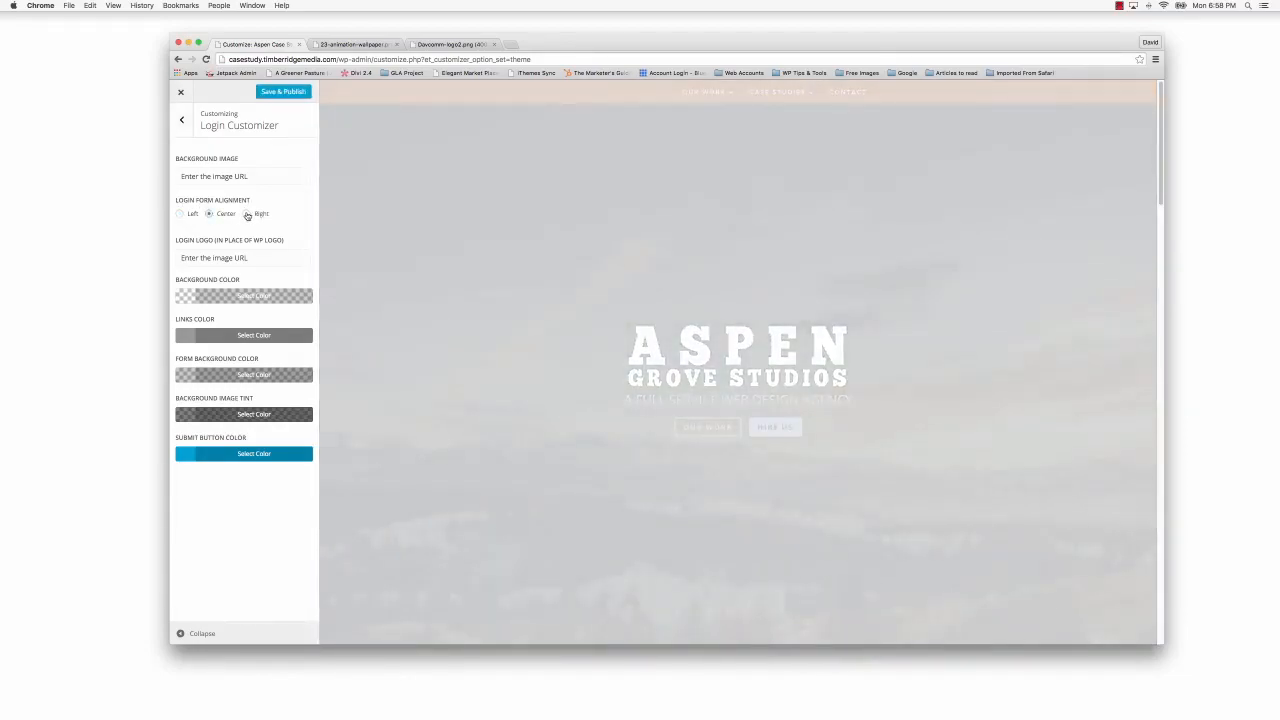
{"action": "left_click", "coordinate": [247, 214]}
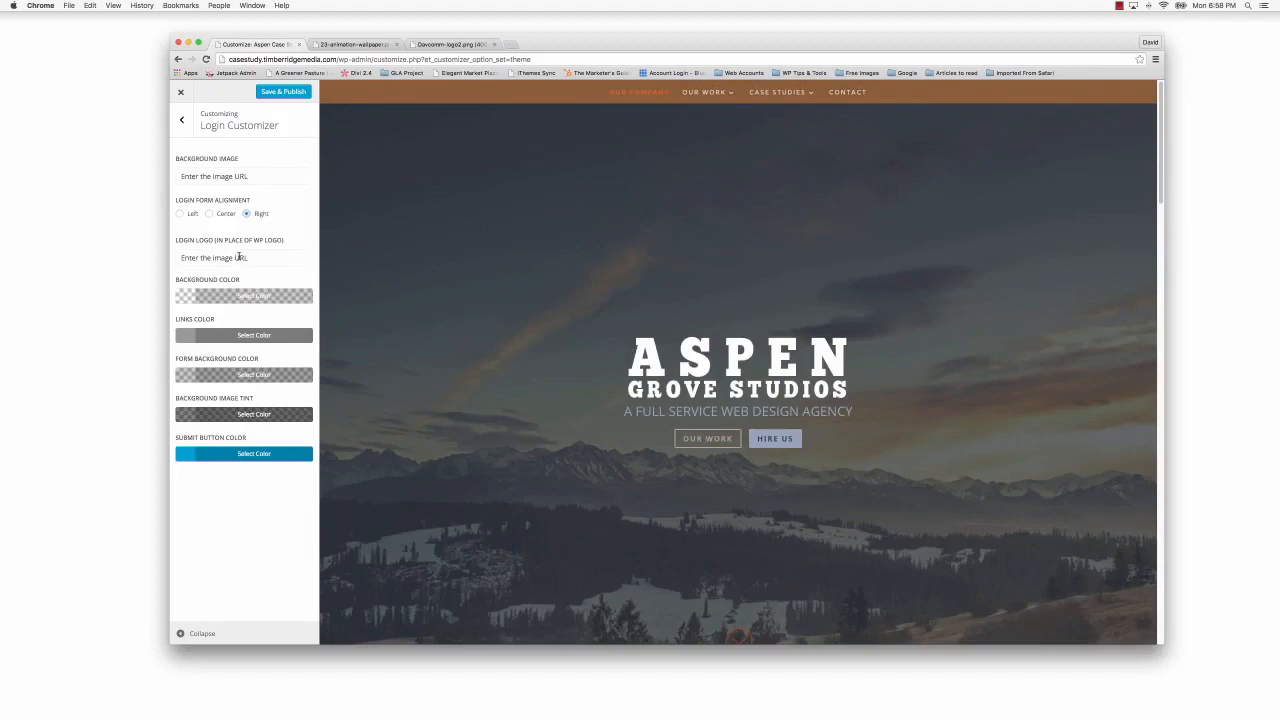
Step: Set the login page's background color to fully opaque orange #dd9933 and its links color to green
{"action": "left_click", "coordinate": [185, 296]}
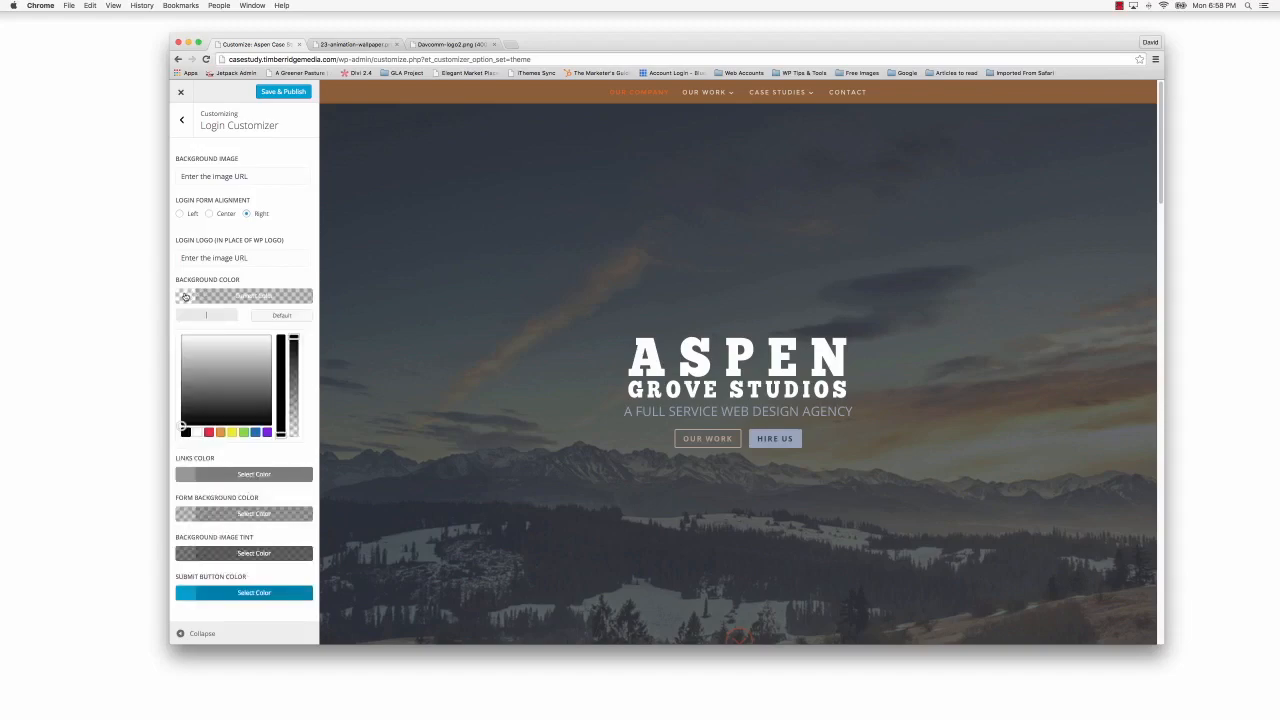
{"action": "left_click", "coordinate": [221, 432]}
{"action": "left_click_drag", "start_coordinate": [293, 338], "coordinate": [296, 438]}
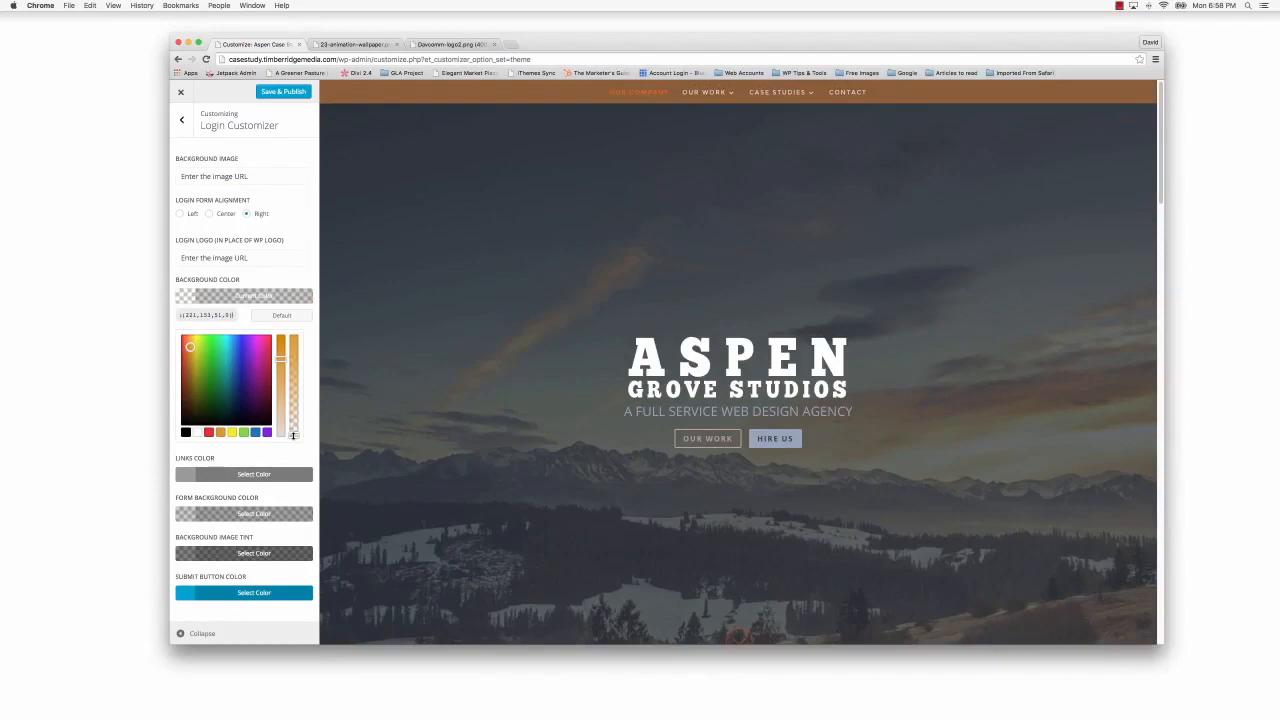
{"action": "left_click_drag", "start_coordinate": [293, 434], "coordinate": [295, 338]}
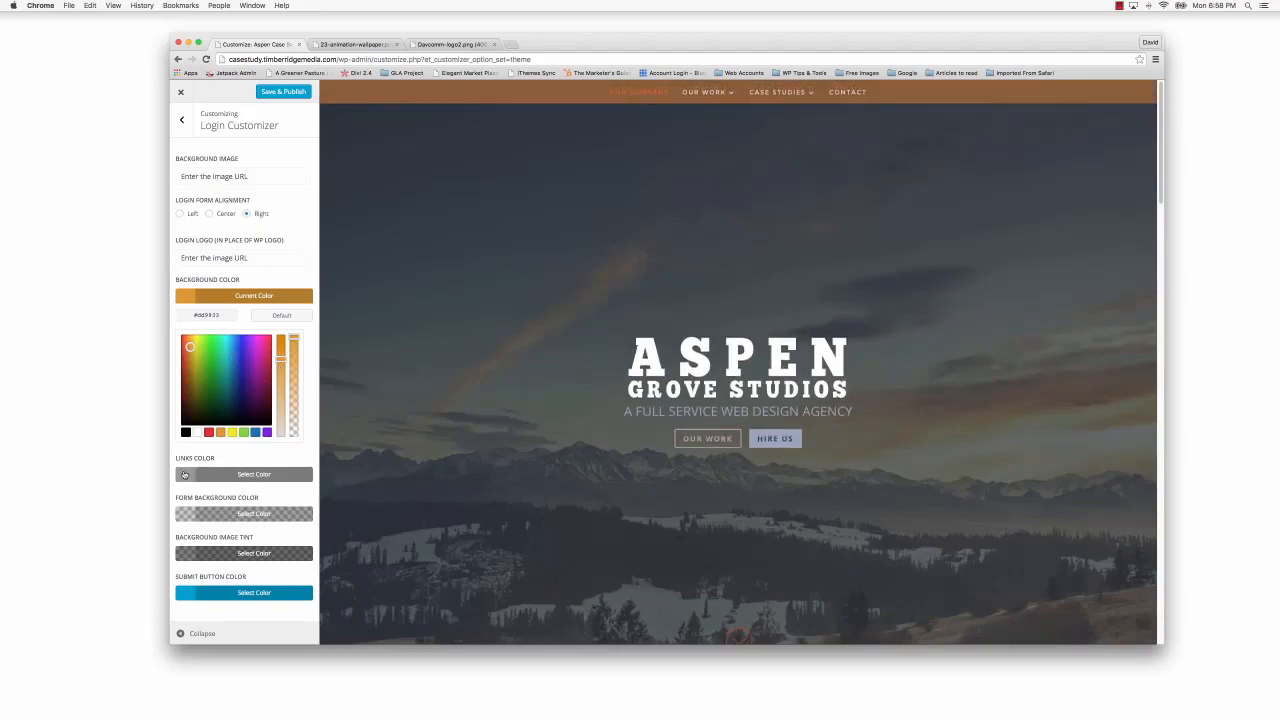
{"action": "left_click", "coordinate": [184, 474]}
{"action": "left_click", "coordinate": [244, 472]}
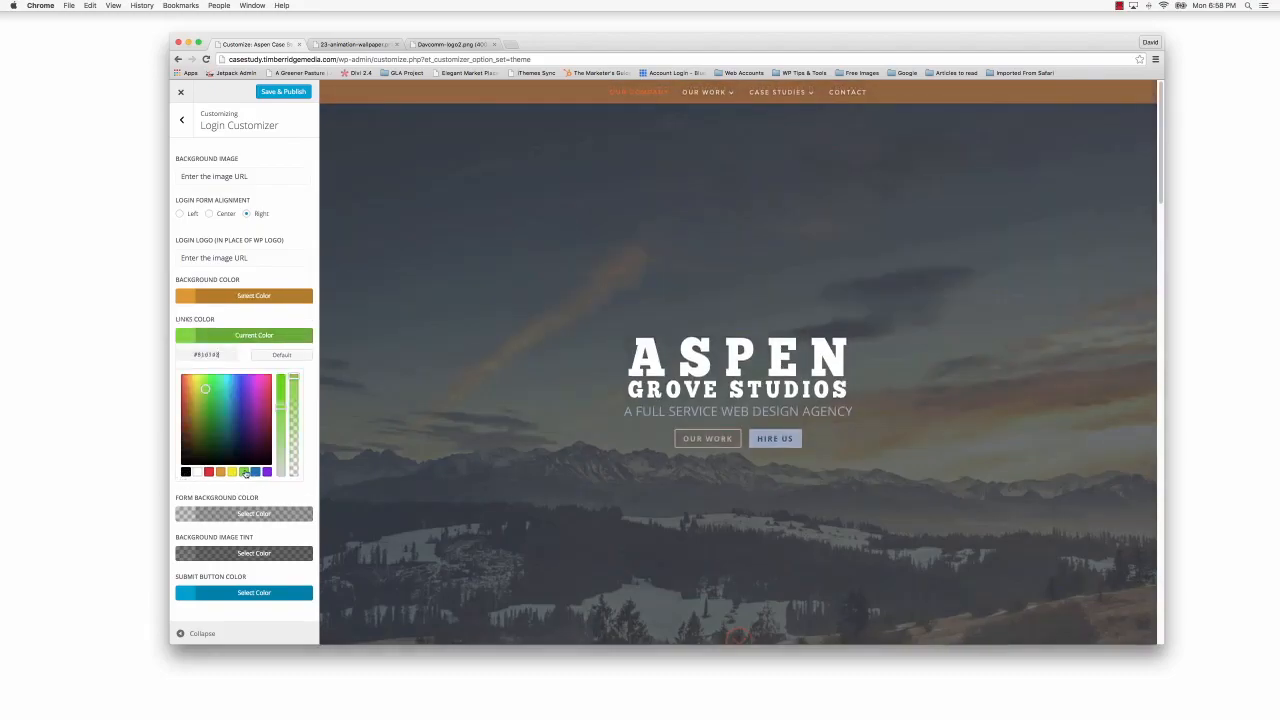
Step: Set the login form's background color to purple #8224e3 at full opacity
{"action": "left_click", "coordinate": [186, 517]}
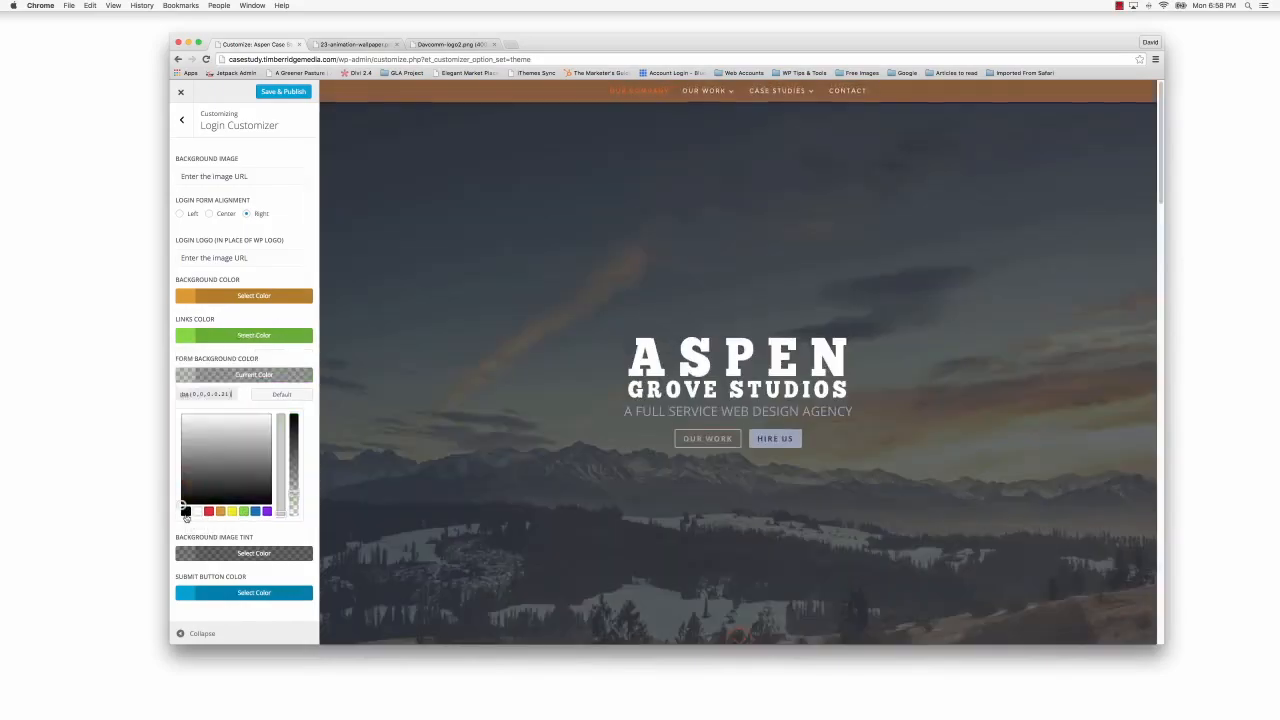
{"action": "left_click", "coordinate": [267, 511]}
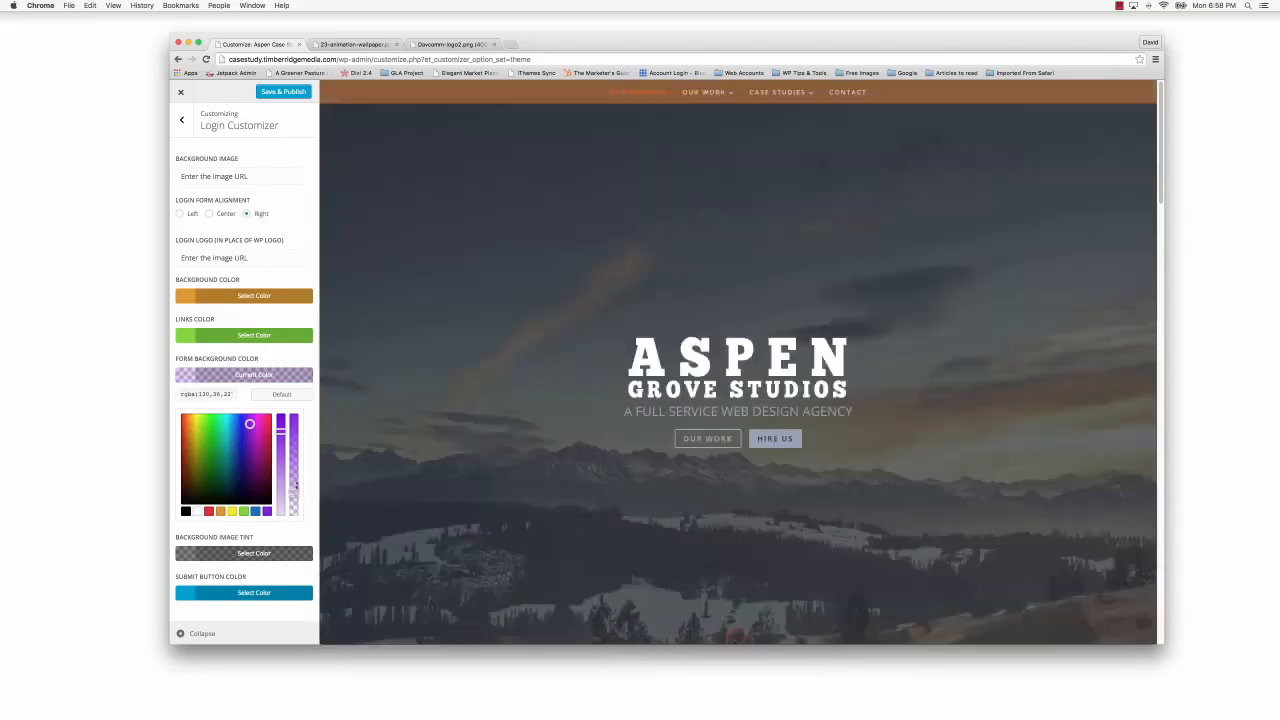
{"action": "left_click_drag", "start_coordinate": [295, 486], "coordinate": [295, 415]}
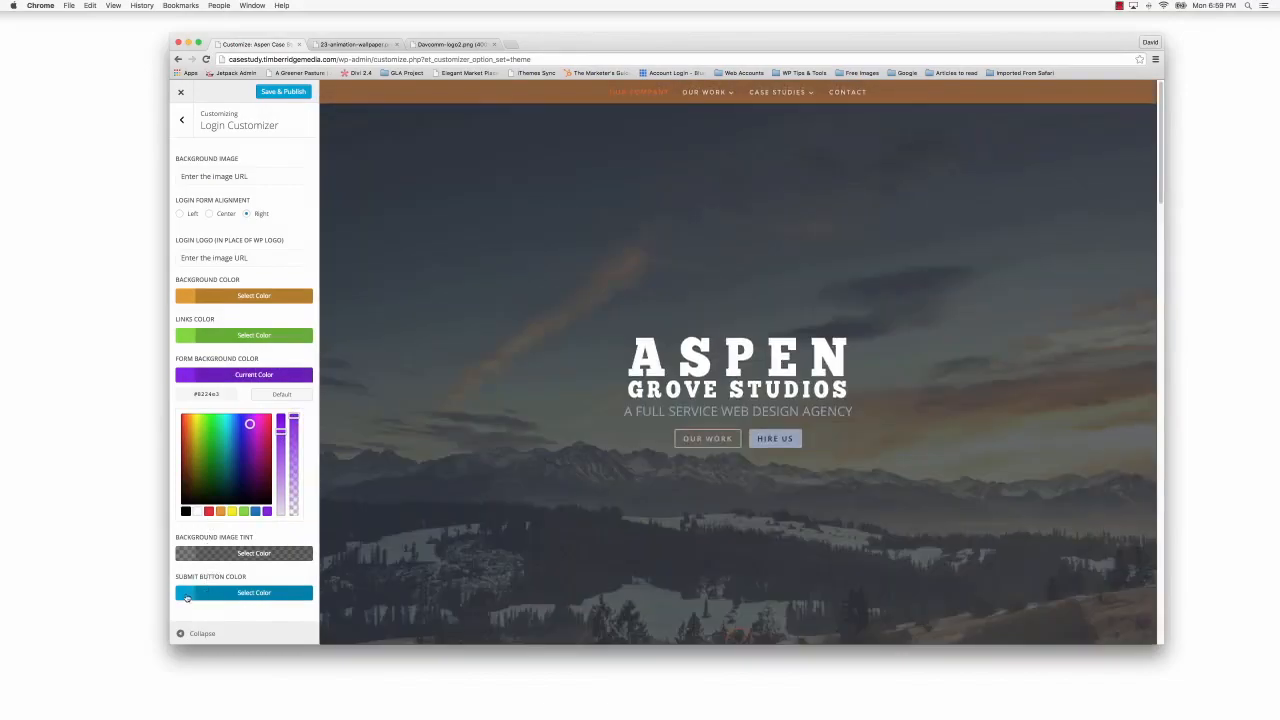
Step: Set the submit button color to red #dd3333, then save and publish the login settings and close the customizer
{"action": "left_click", "coordinate": [187, 597]}
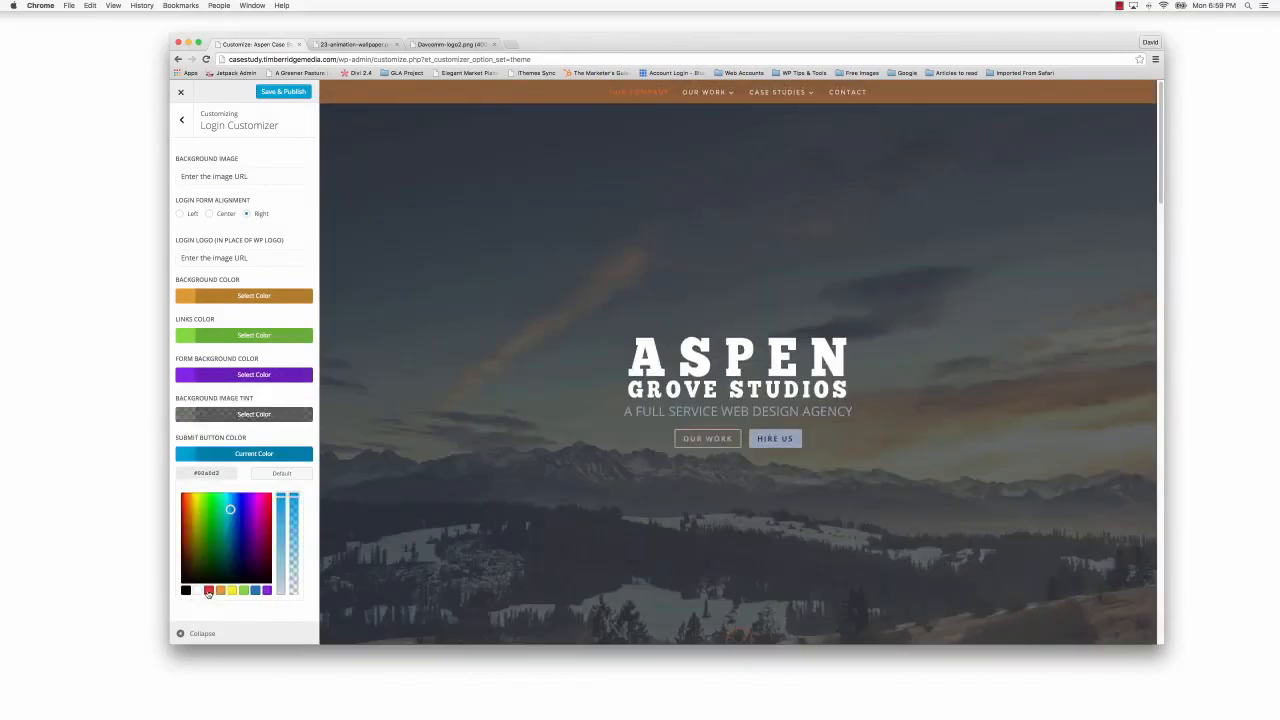
{"action": "left_click", "coordinate": [208, 591]}
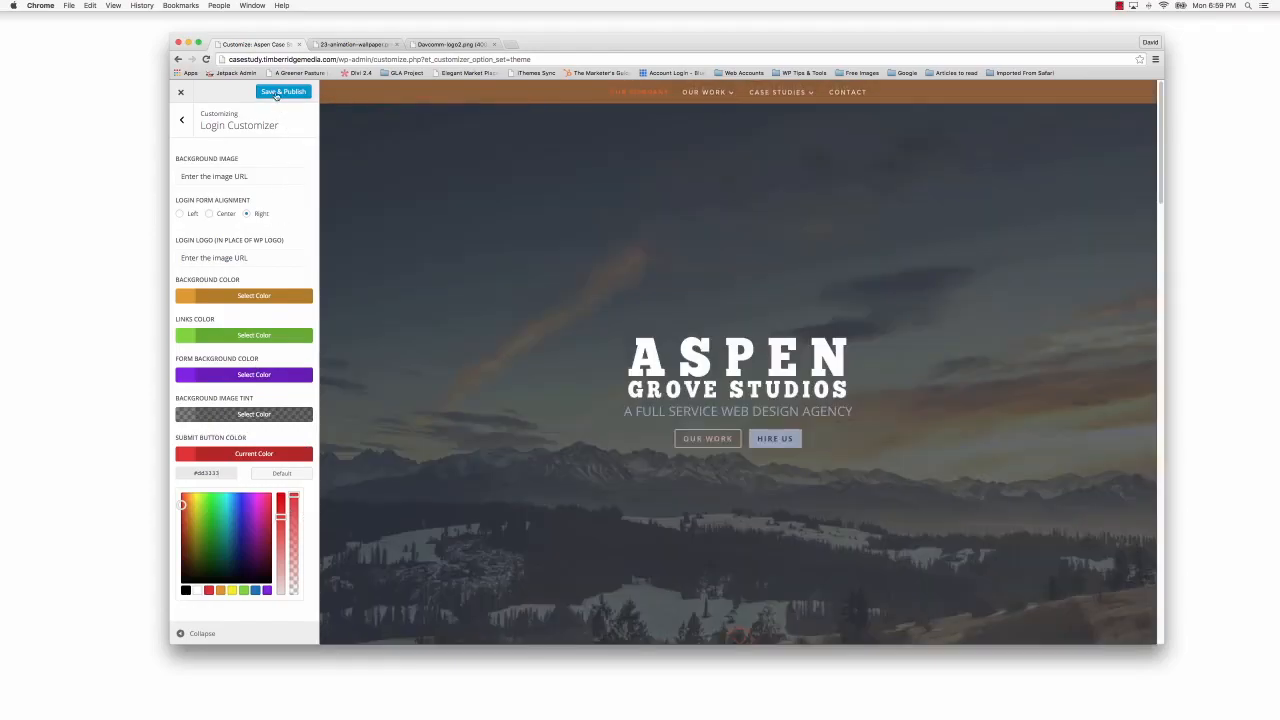
{"action": "left_click", "coordinate": [276, 93]}
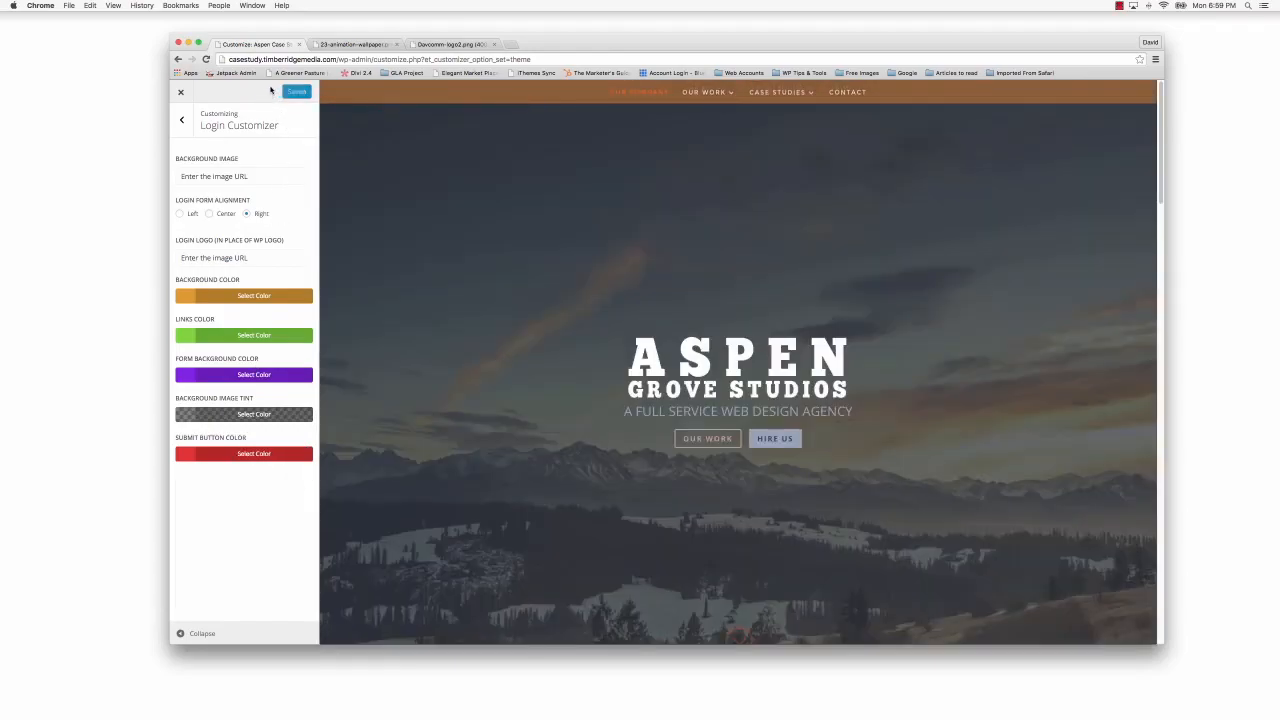
{"action": "left_click", "coordinate": [181, 92]}
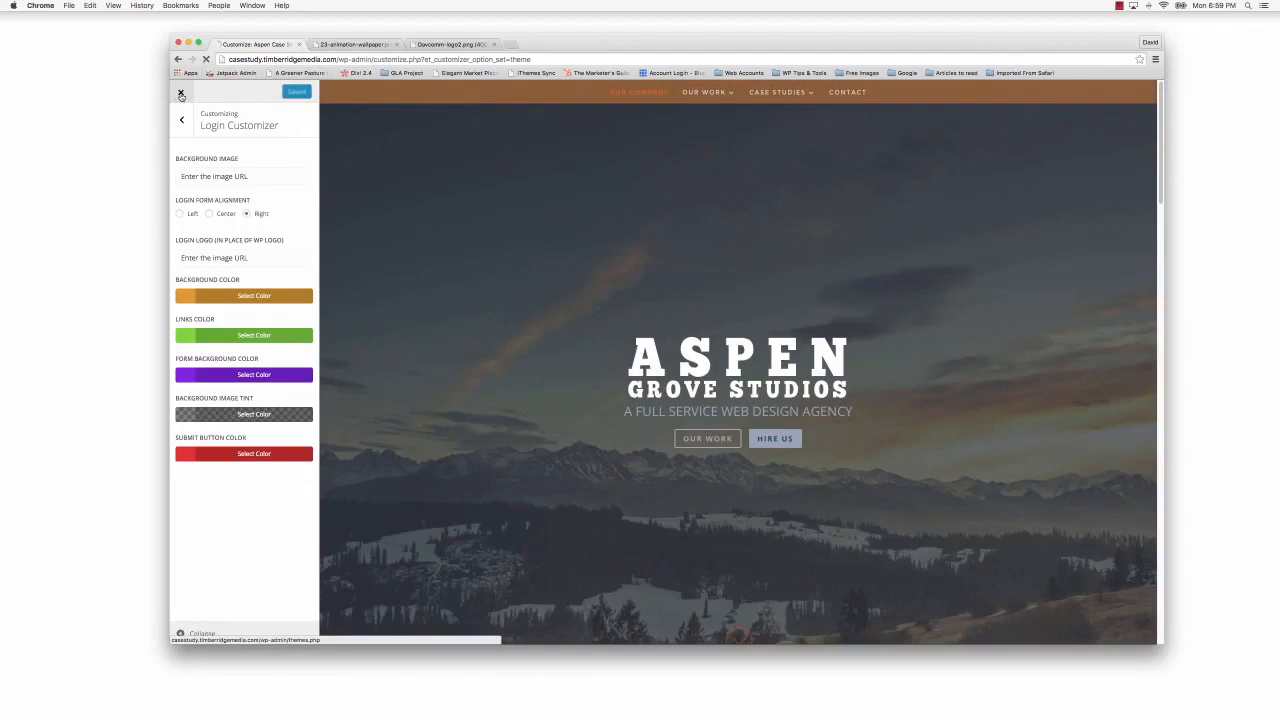
Step: Load the /wp-admin address of the case study site in a separate window to view the customized login page
{"action": "mouse_move", "coordinate": [215, 89]}
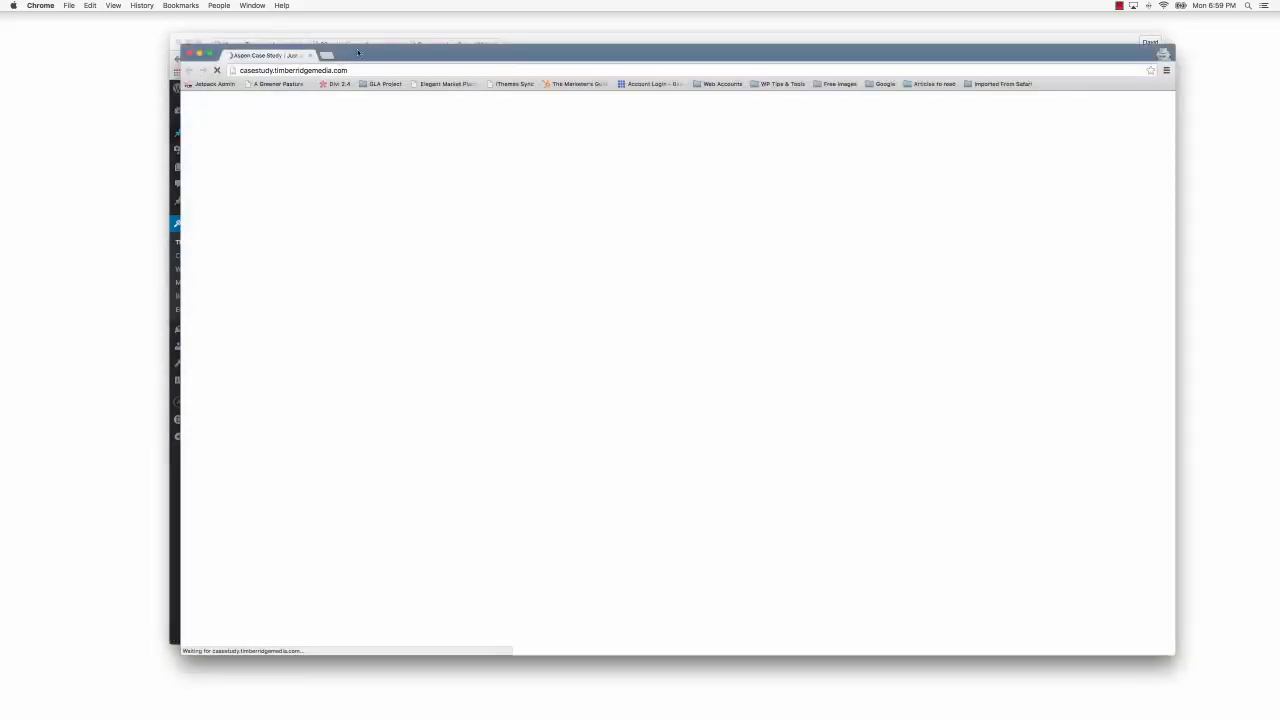
{"action": "left_click_drag", "start_coordinate": [358, 48], "coordinate": [312, 48]}
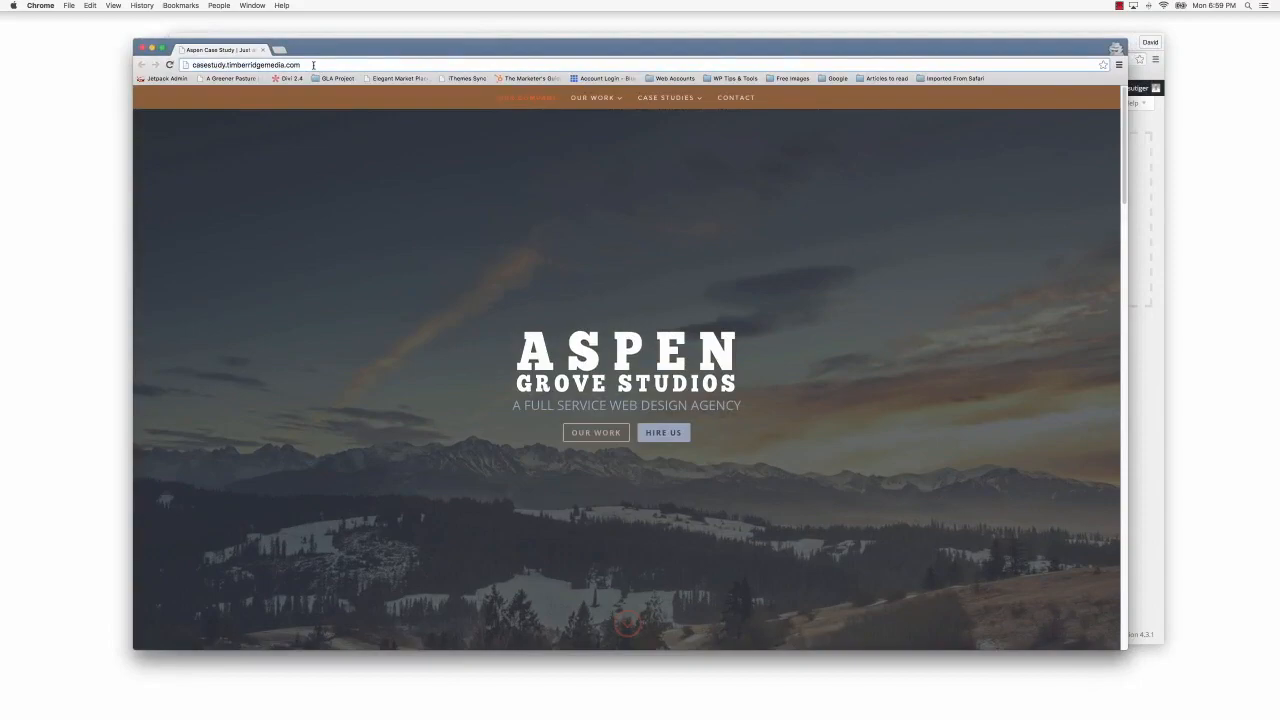
{"action": "type", "text": "/wp-admi"}
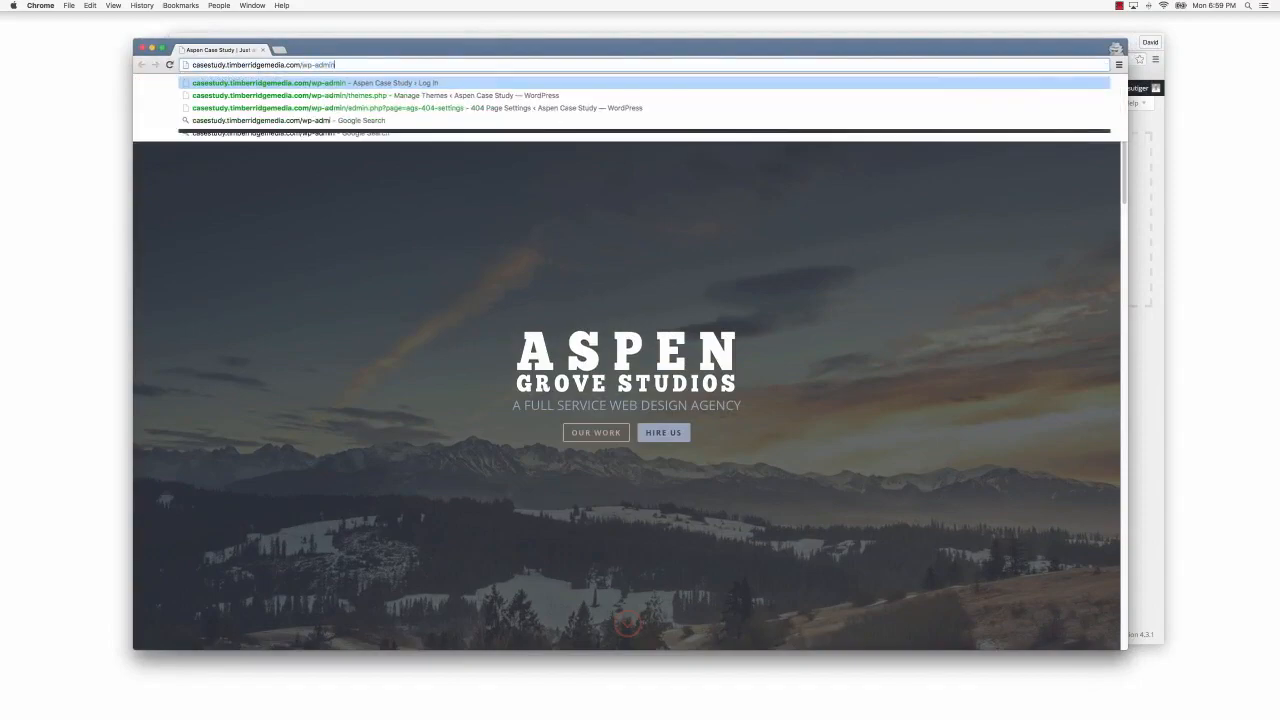
{"action": "key", "text": "Return"}
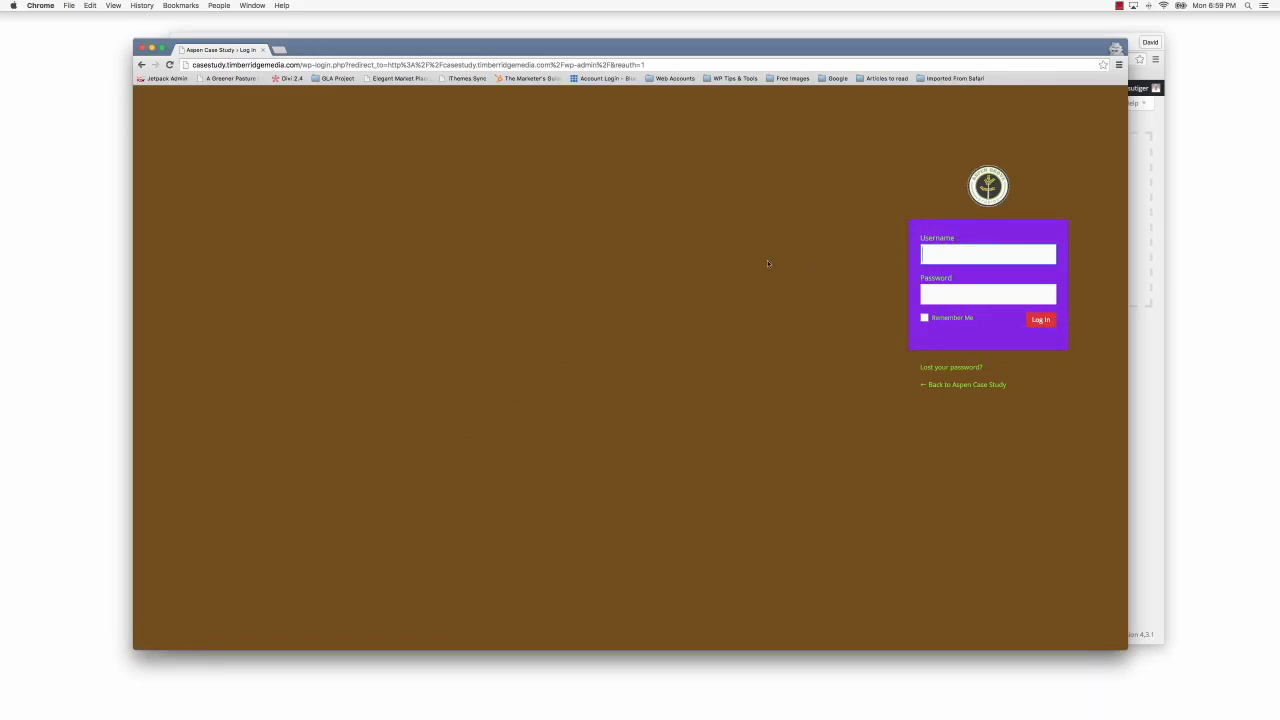
{"action": "left_click_drag", "start_coordinate": [709, 52], "coordinate": [757, 85]}
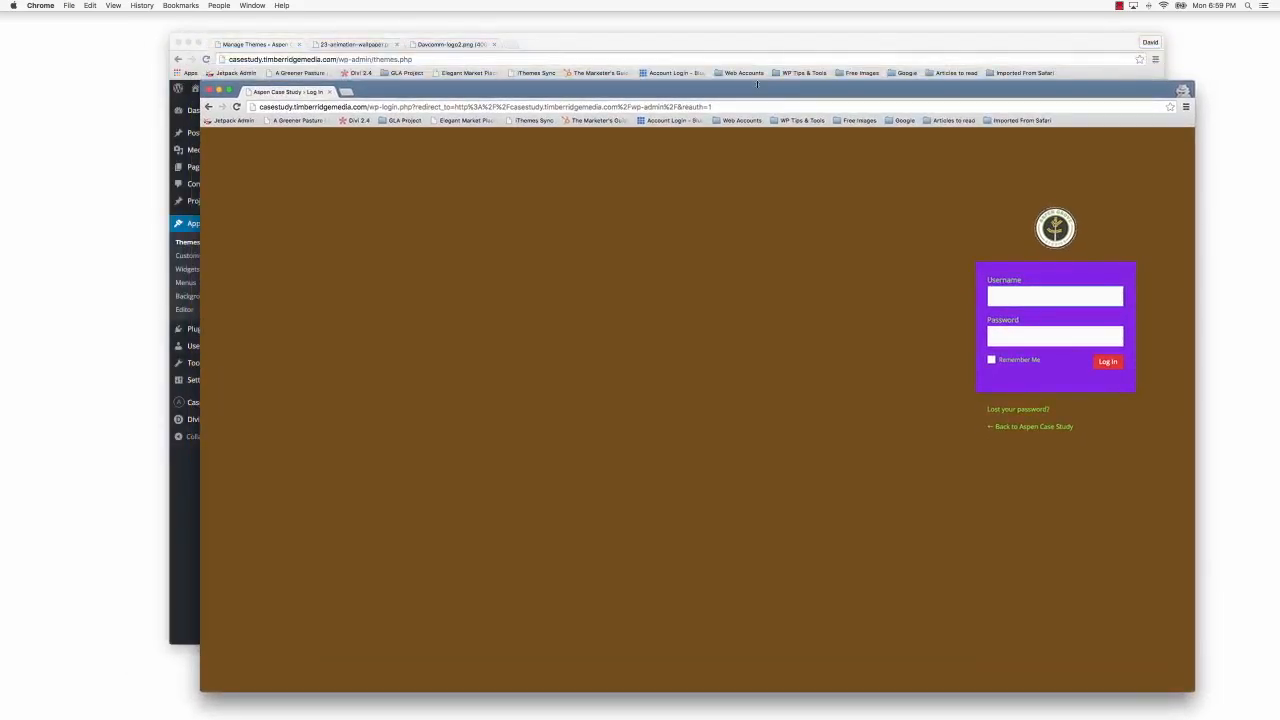
Step: Return to the site's admin window and open the Case Study theme's Login Customizer settings
{"action": "left_click", "coordinate": [650, 43]}
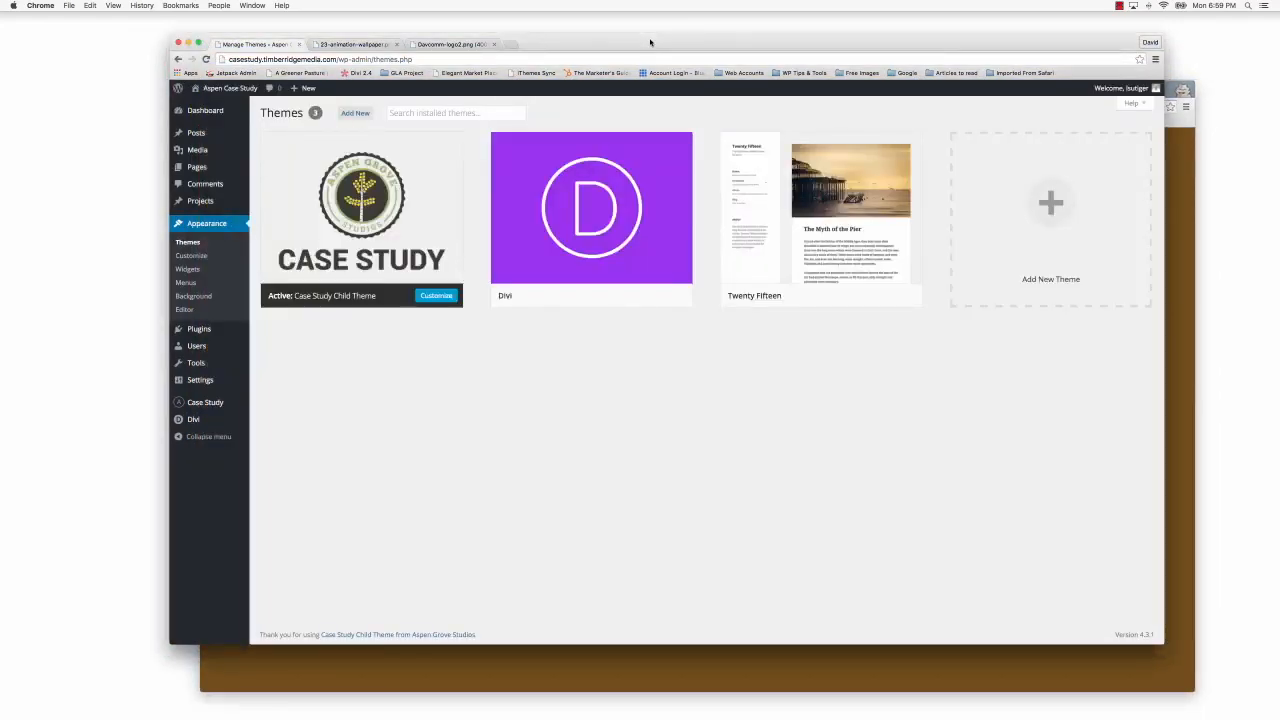
{"action": "mouse_move", "coordinate": [210, 403]}
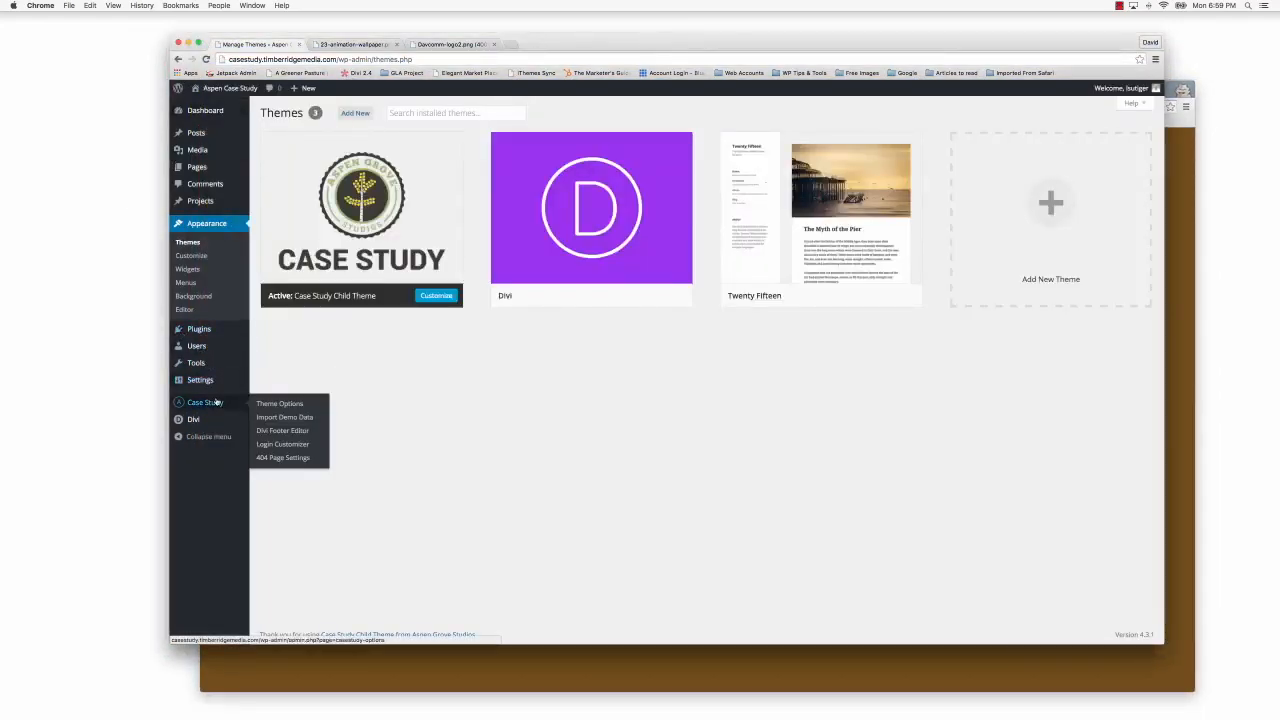
{"action": "left_click", "coordinate": [278, 445]}
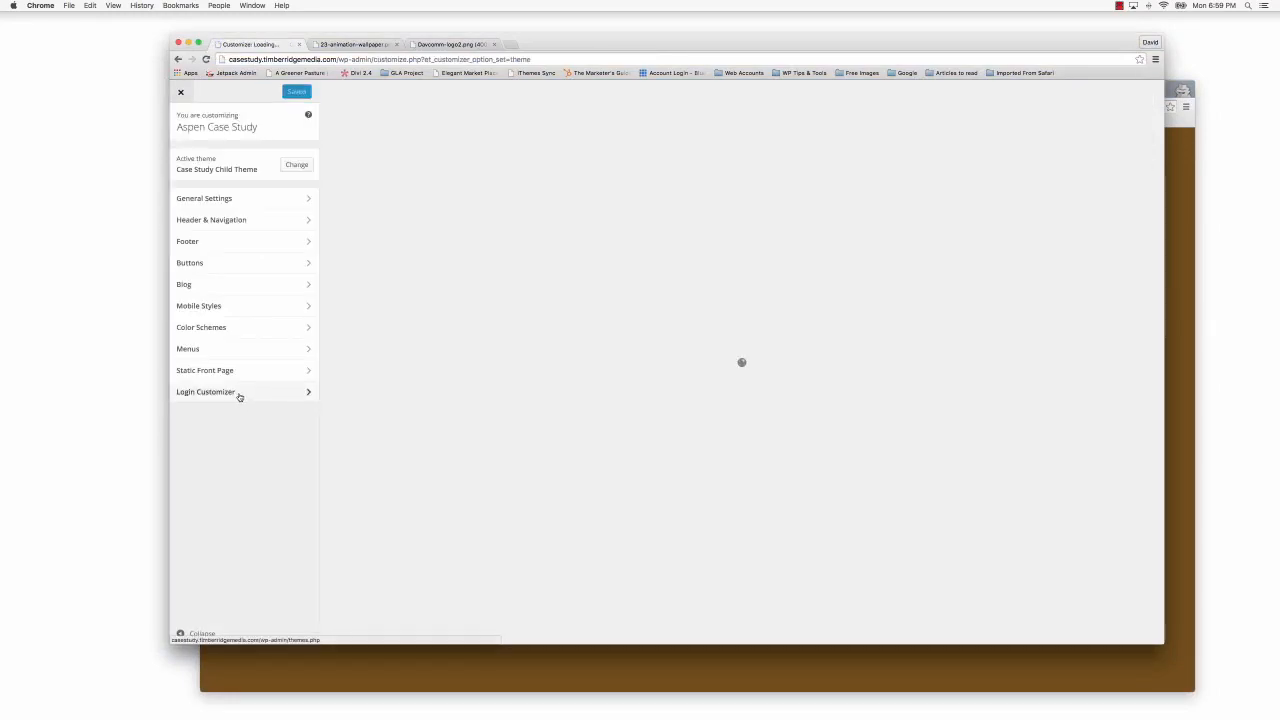
{"action": "left_click", "coordinate": [240, 395]}
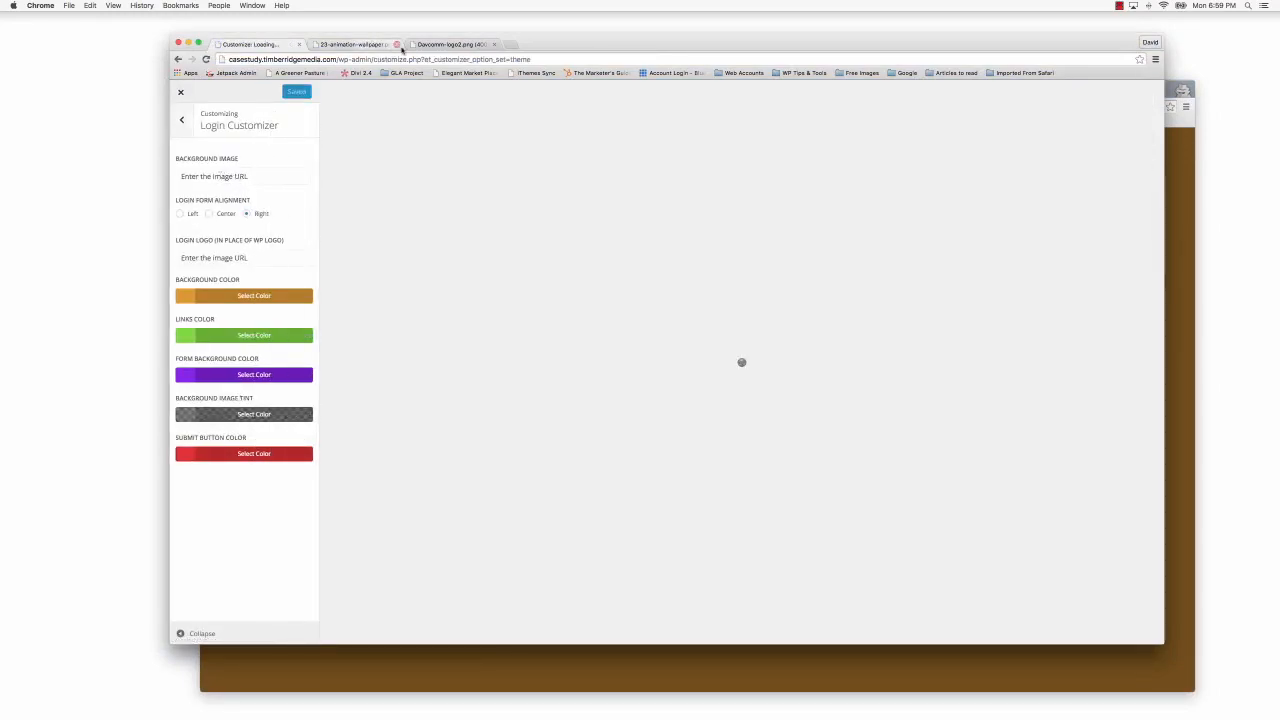
Step: Copy the URL of the 23-animation-wallpaper image and set it as the login page's background image
{"action": "left_click", "coordinate": [368, 45]}
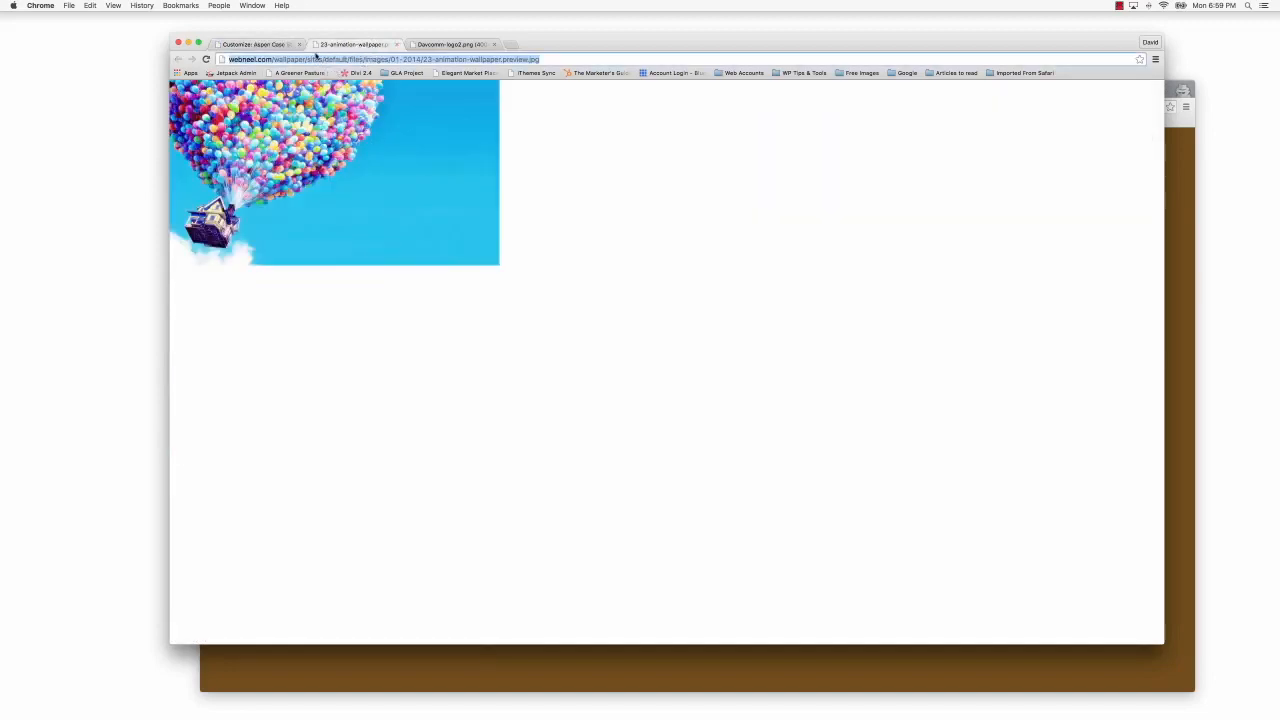
{"action": "left_click", "coordinate": [230, 44]}
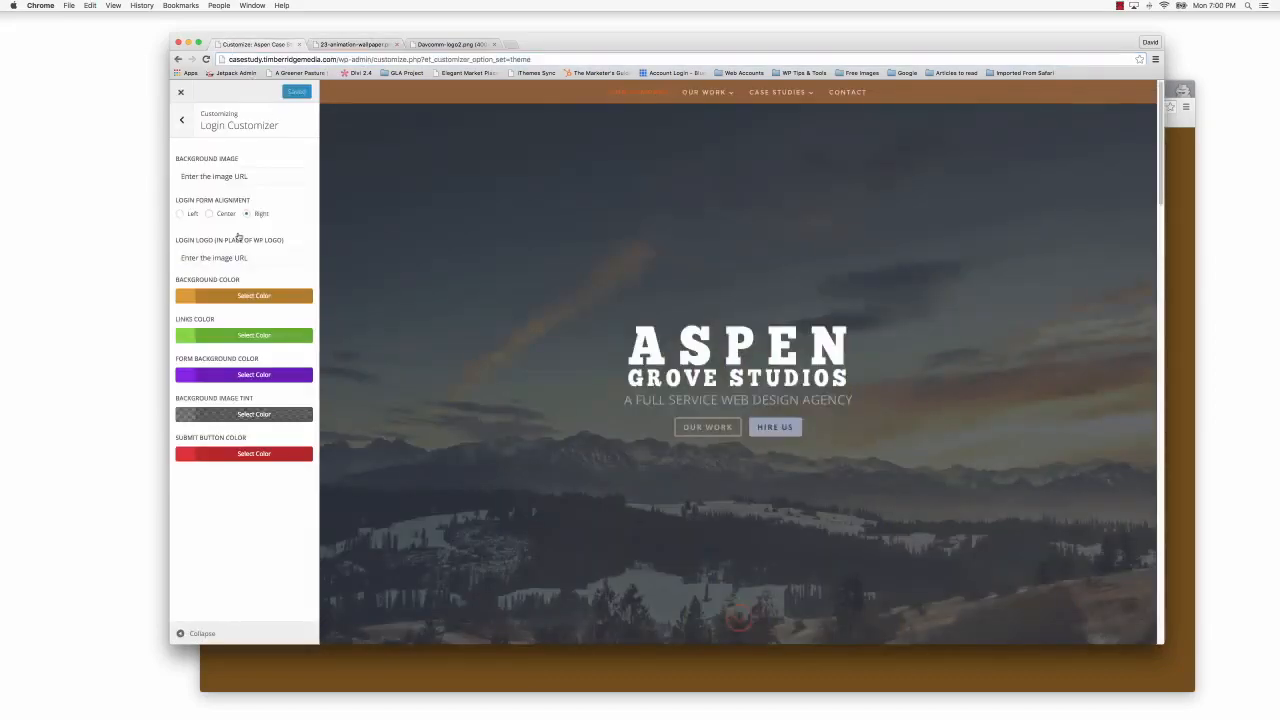
{"action": "triple_click", "coordinate": [208, 177]}
{"action": "key", "text": "BackSpace"}
{"action": "key", "text": "super+v"}
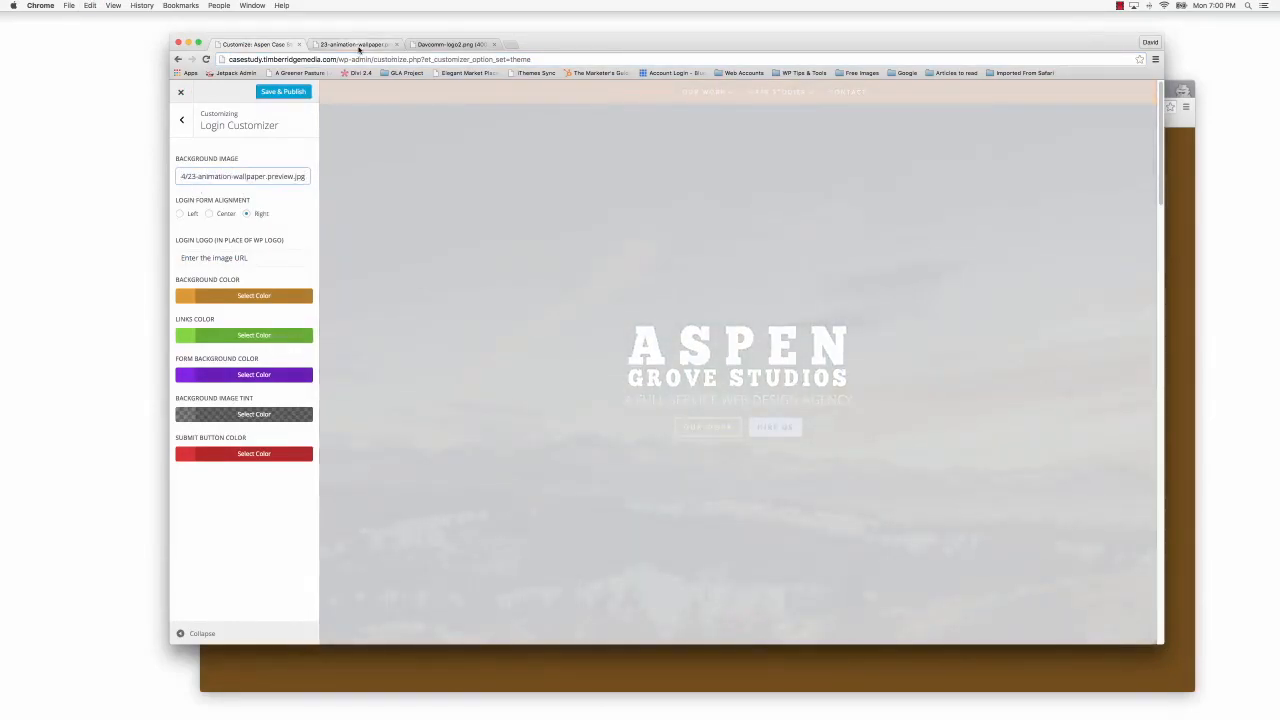
Step: Copy the URL of Davcomm-logo2.png and set it as the login logo in place of the WordPress logo
{"action": "left_click", "coordinate": [449, 45]}
{"action": "double_click", "coordinate": [326, 60]}
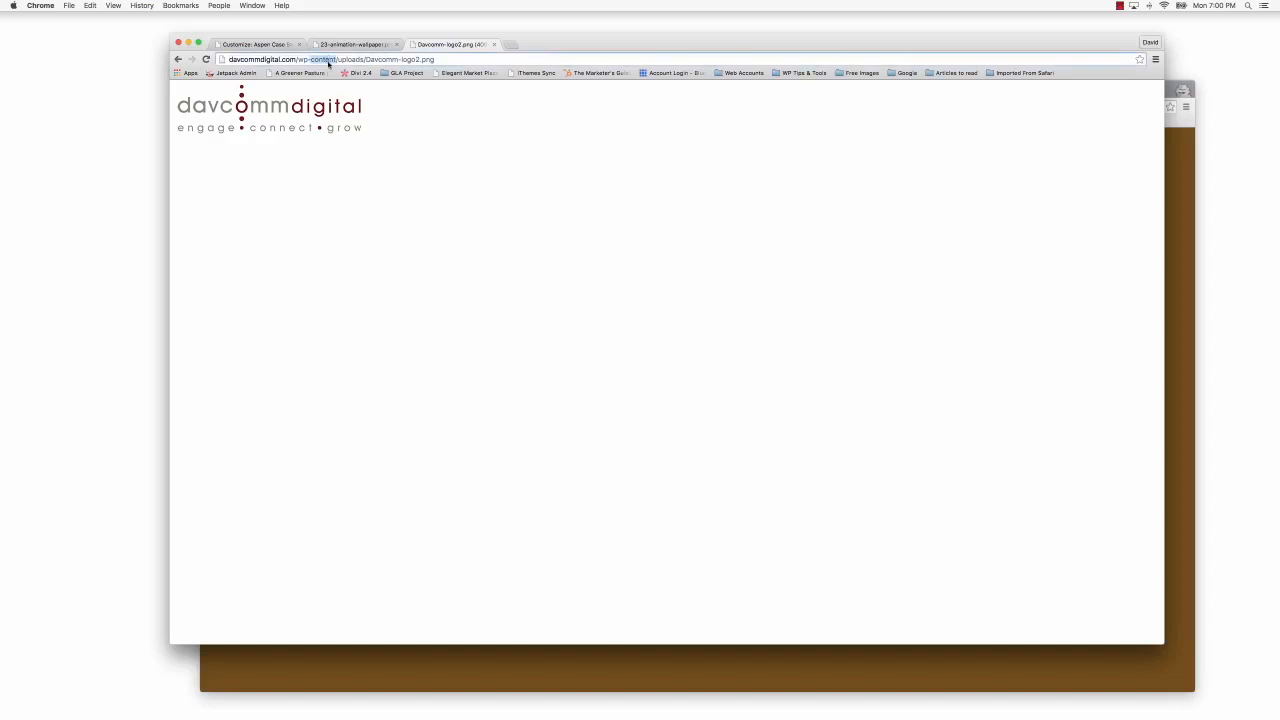
{"action": "triple_click", "coordinate": [328, 60]}
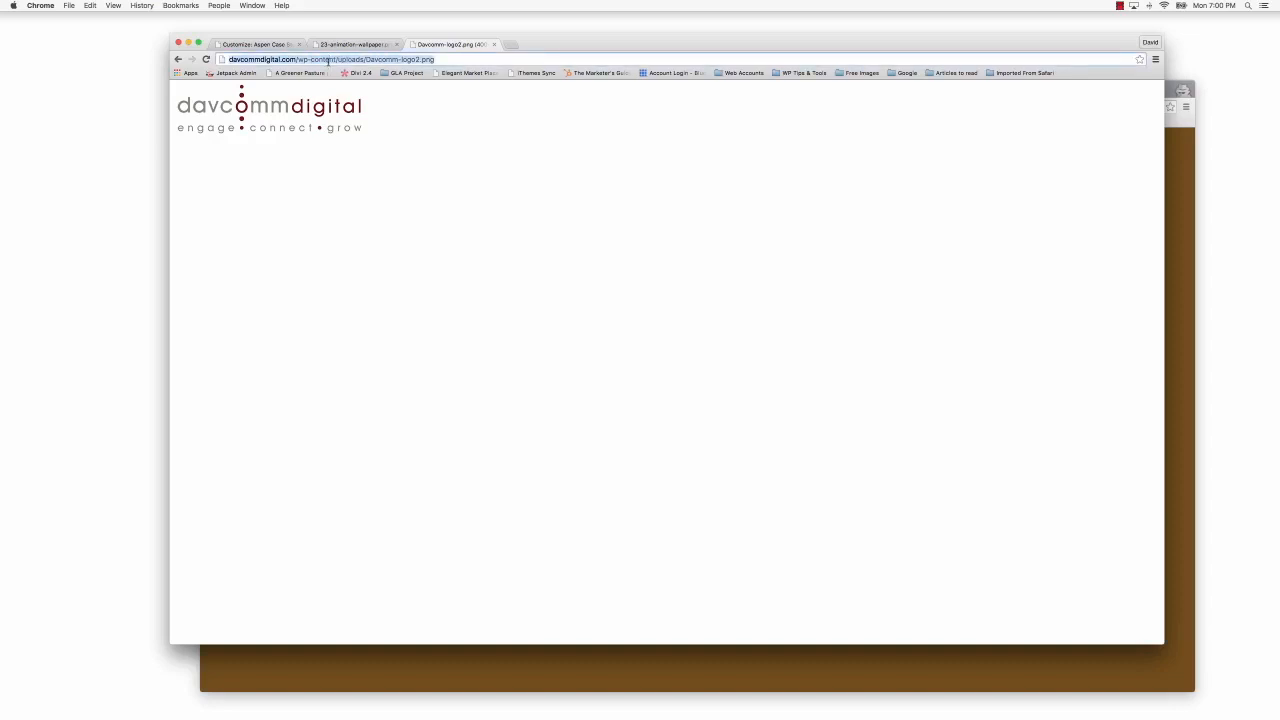
{"action": "left_click", "coordinate": [264, 45]}
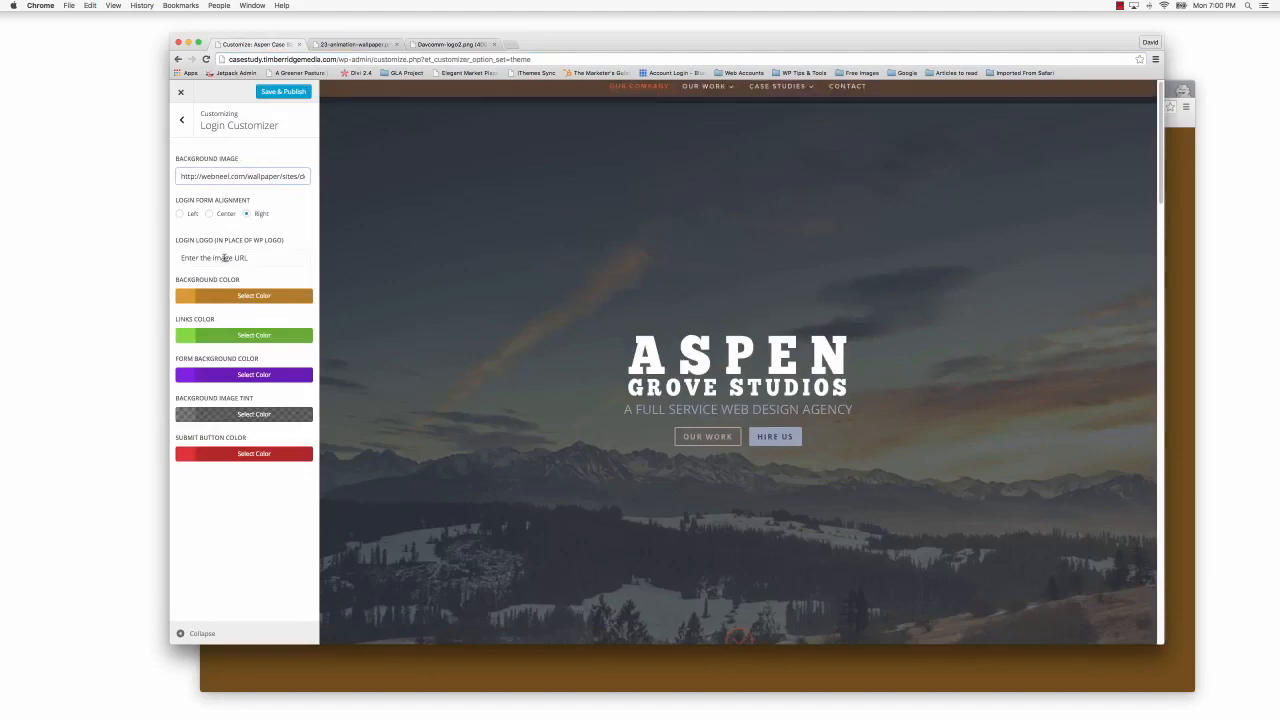
{"action": "triple_click", "coordinate": [219, 258]}
{"action": "key", "text": "super+v"}
Step: Reset the background, links, form background and submit button colors of the login page to their defaults
{"action": "left_click", "coordinate": [188, 297]}
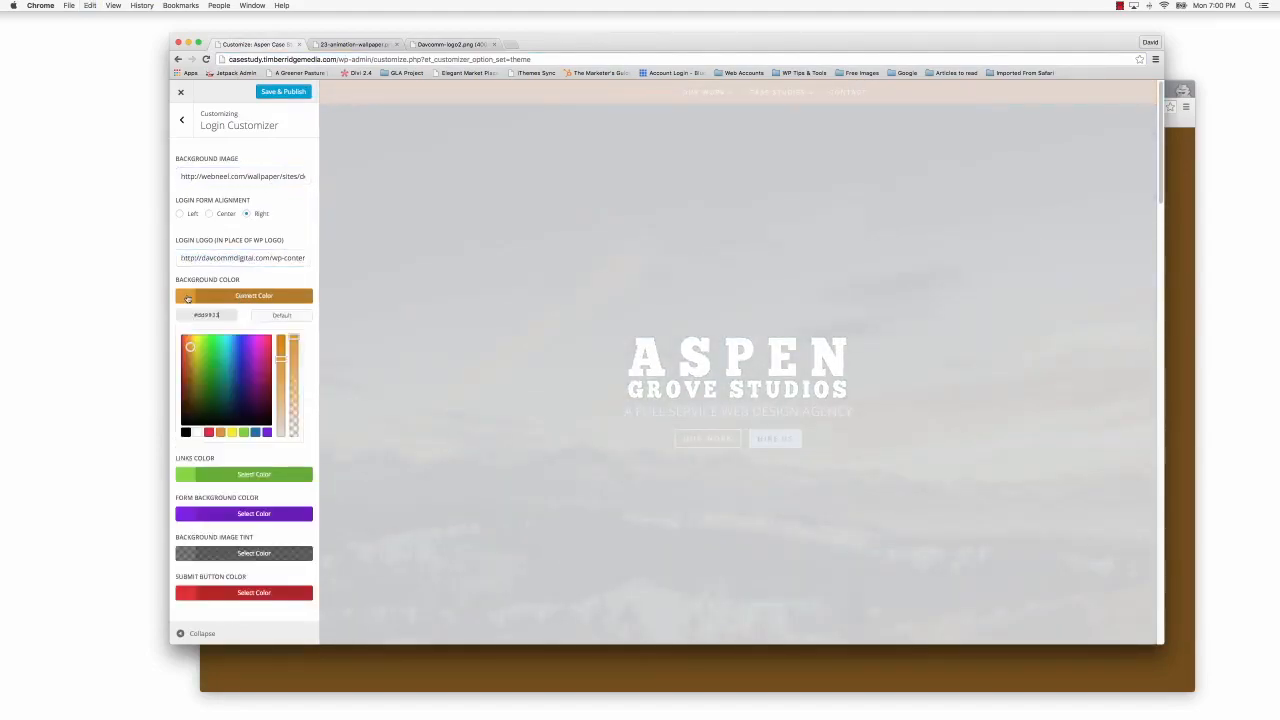
{"action": "left_click", "coordinate": [279, 316]}
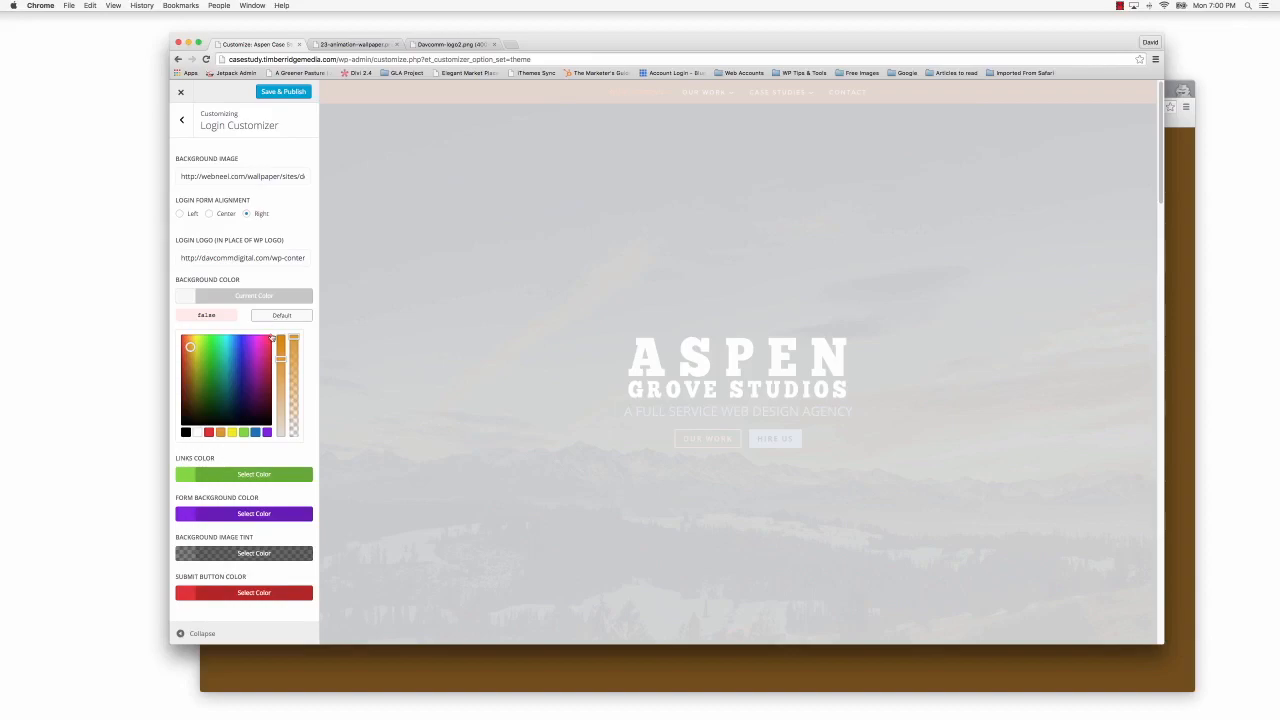
{"action": "left_click", "coordinate": [194, 478]}
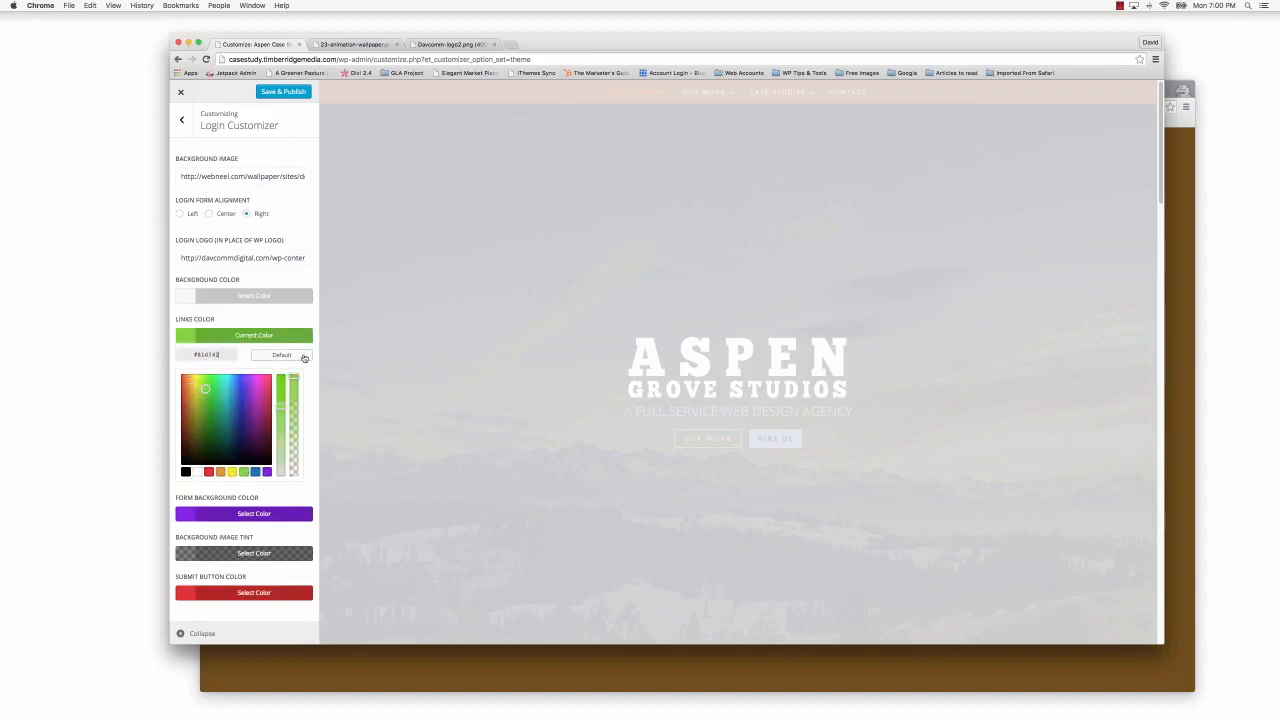
{"action": "left_click", "coordinate": [300, 356]}
{"action": "left_click", "coordinate": [195, 513]}
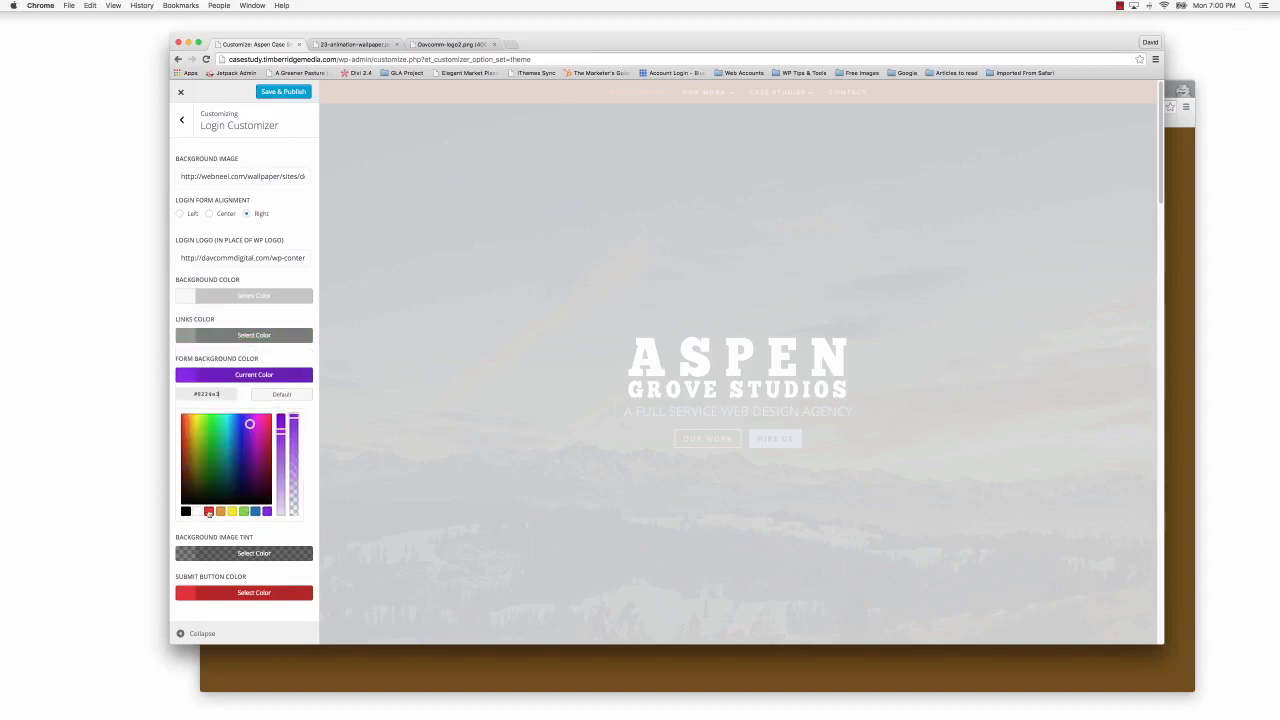
{"action": "left_click", "coordinate": [285, 393]}
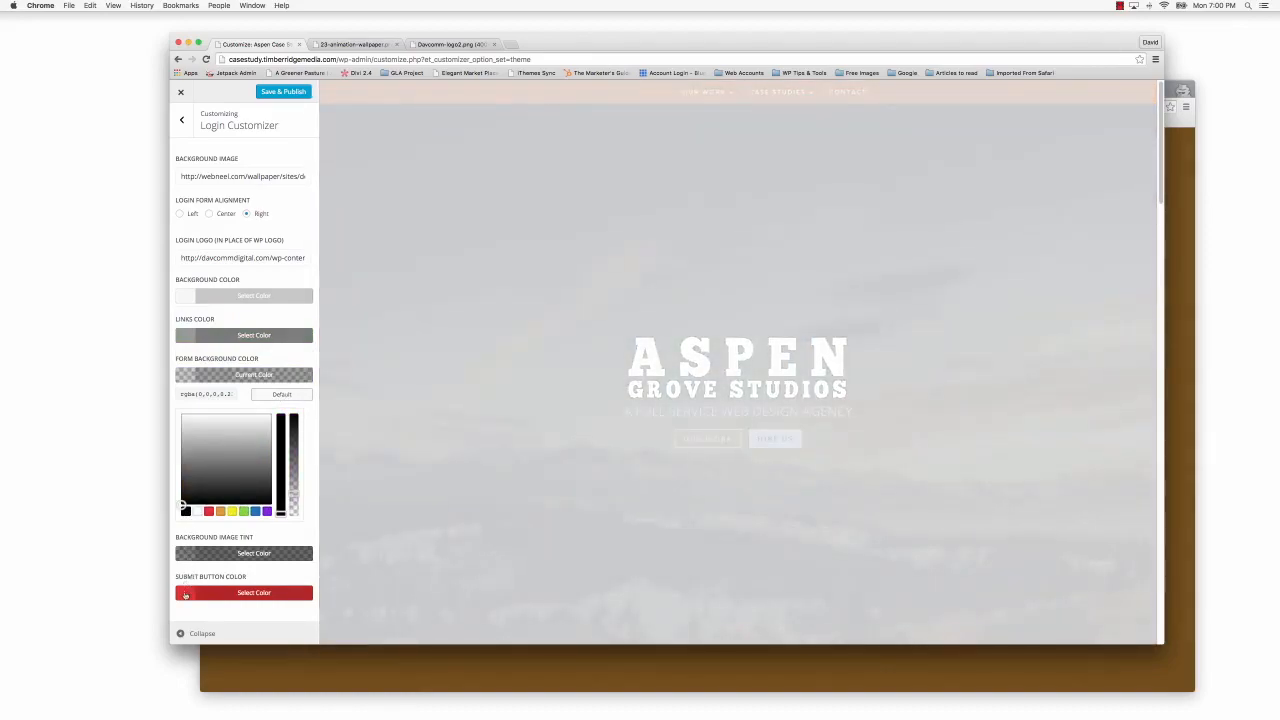
{"action": "left_click", "coordinate": [185, 593]}
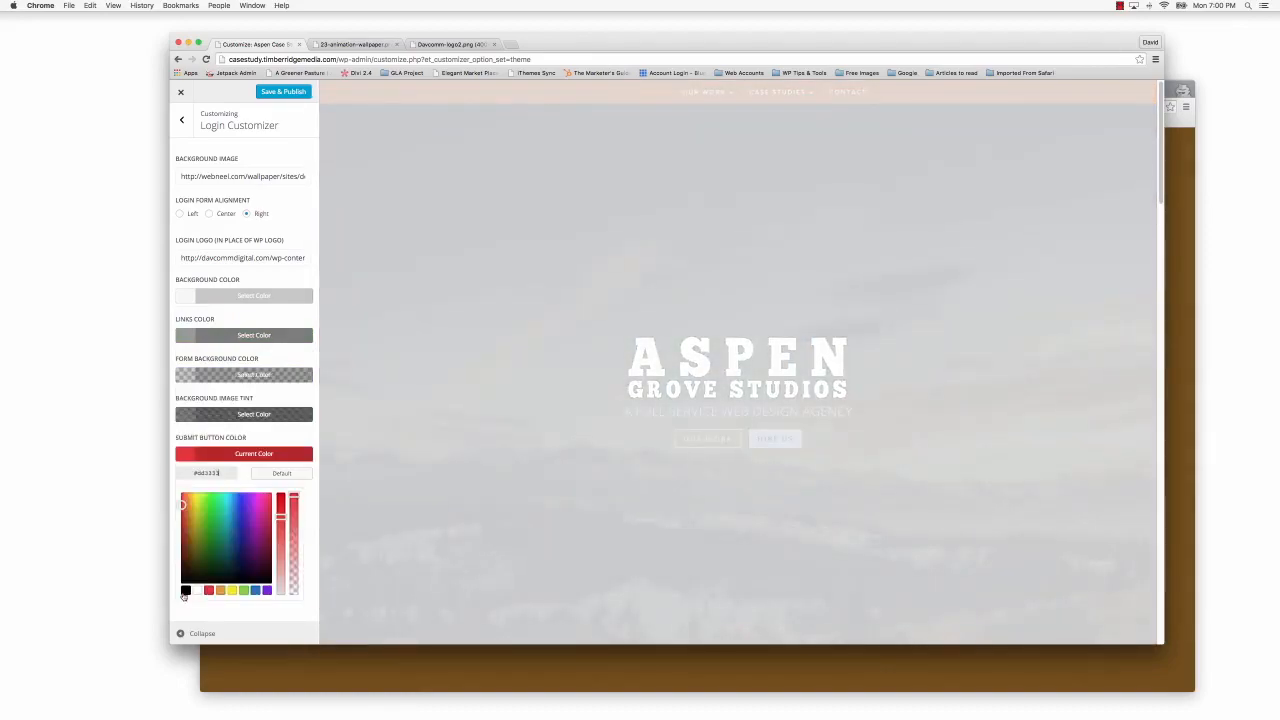
{"action": "left_click", "coordinate": [289, 474]}
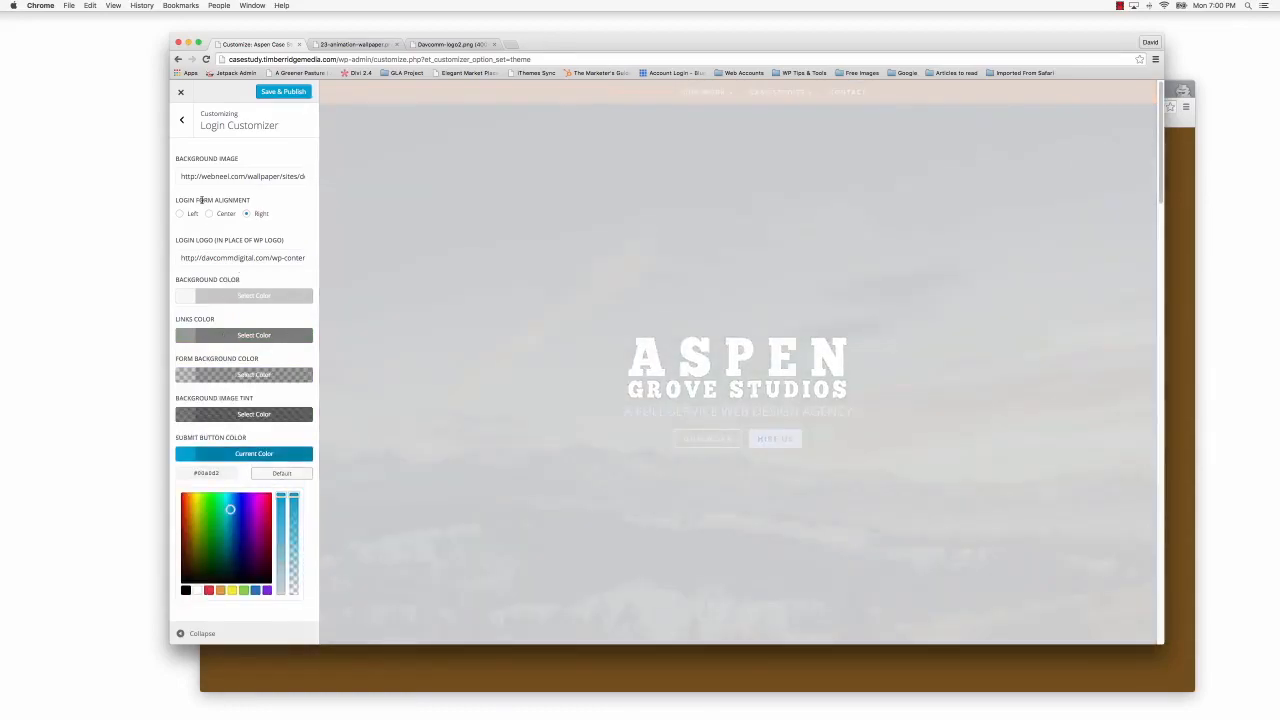
Step: Align the login form to the left, then save and publish the login settings
{"action": "left_click", "coordinate": [180, 214]}
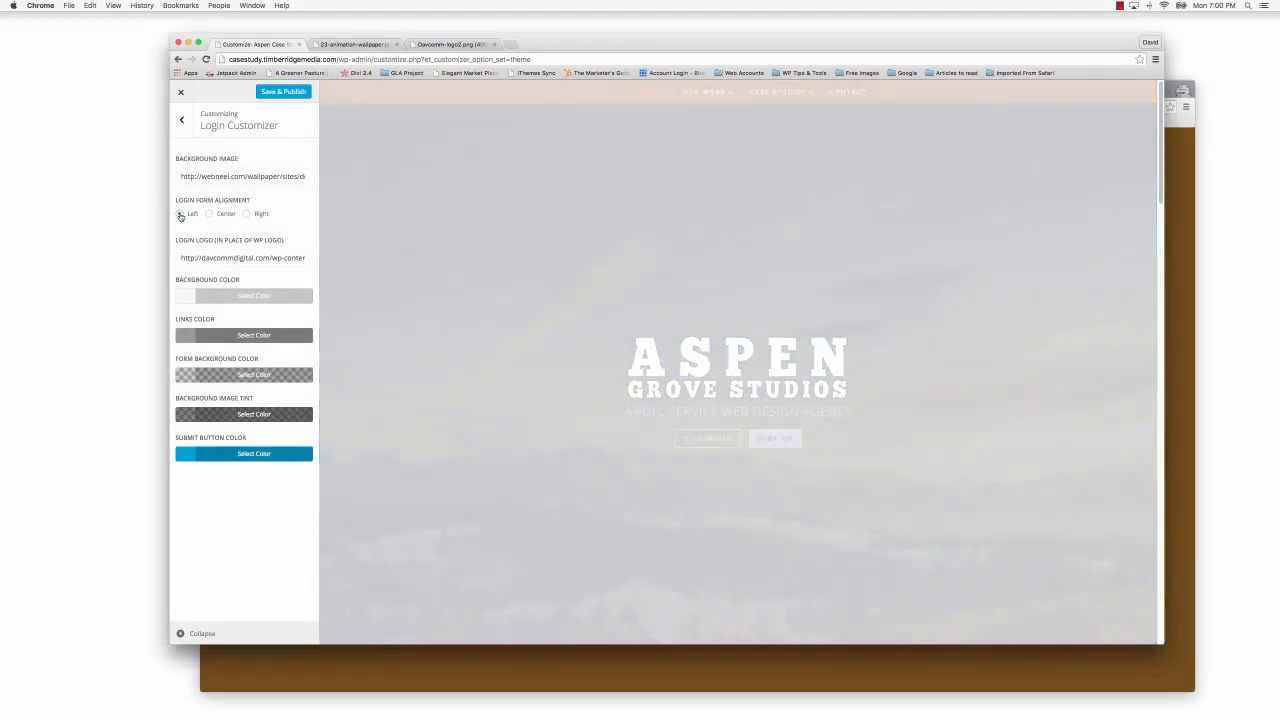
{"action": "left_click", "coordinate": [276, 93]}
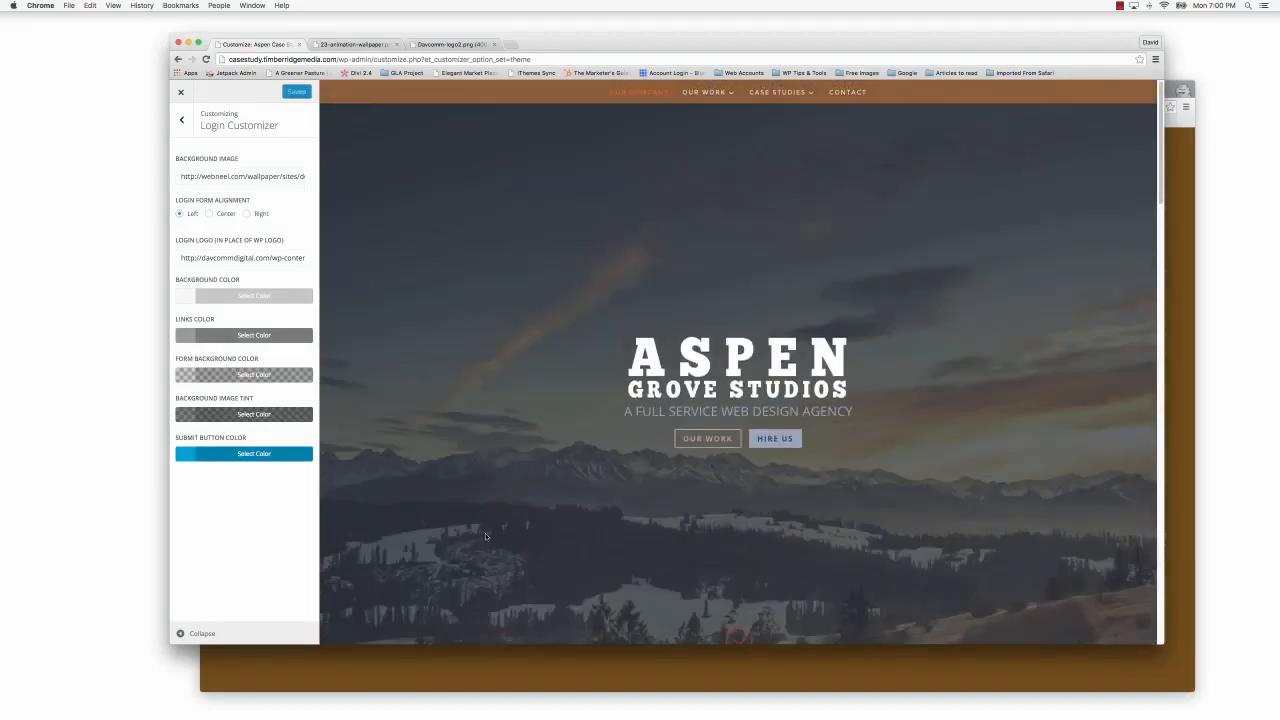
Step: Reload the login page in the other window to check its background image, logo and form alignment
{"action": "left_click", "coordinate": [520, 668]}
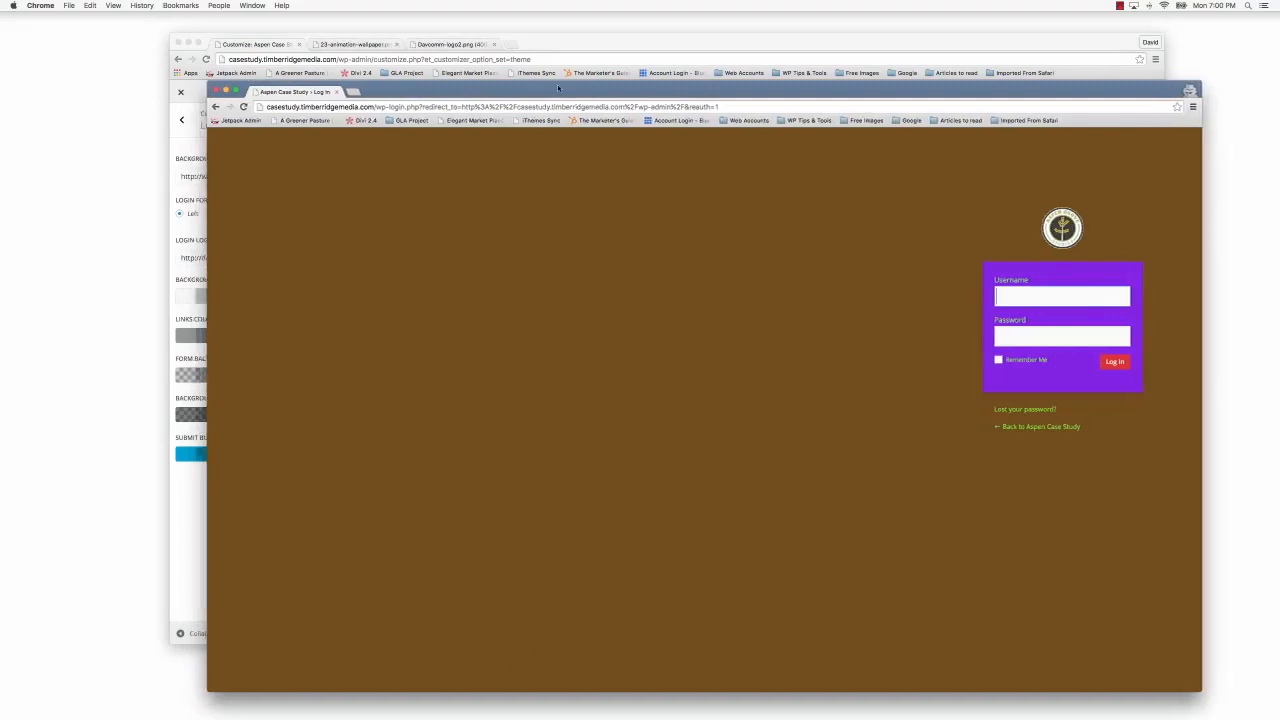
{"action": "left_click_drag", "start_coordinate": [543, 85], "coordinate": [555, 52]}
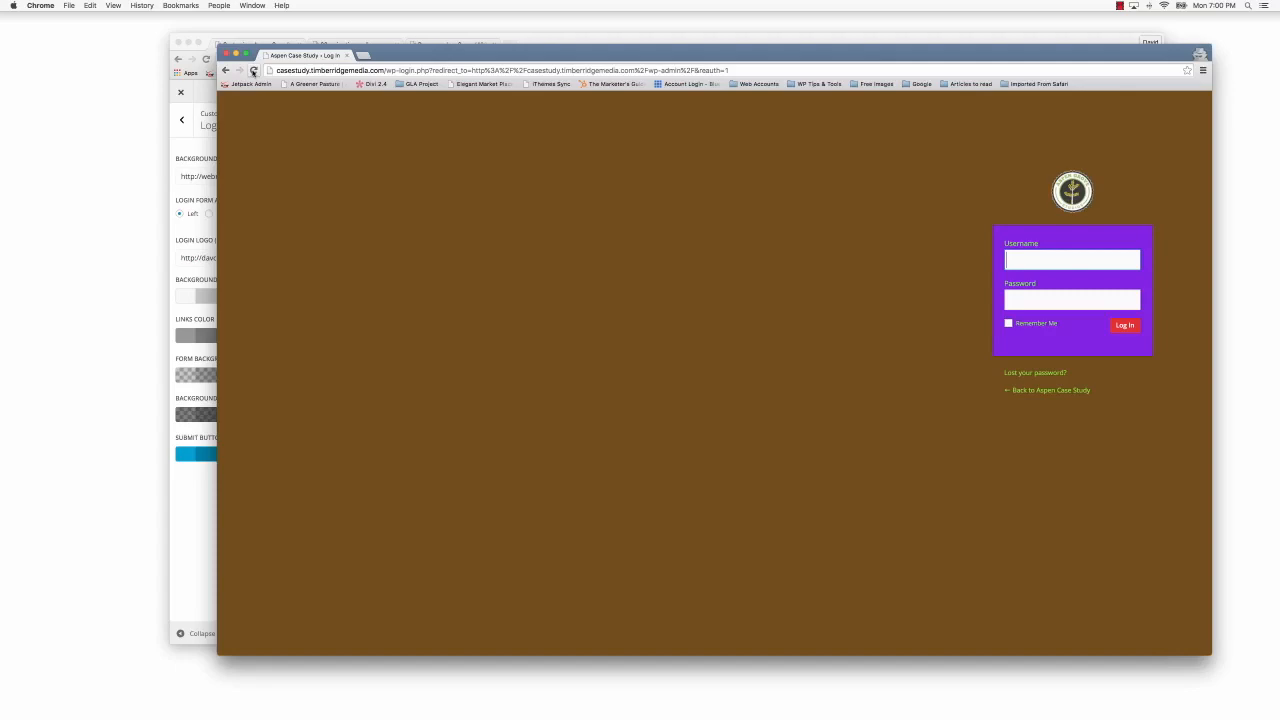
{"action": "left_click", "coordinate": [254, 71]}
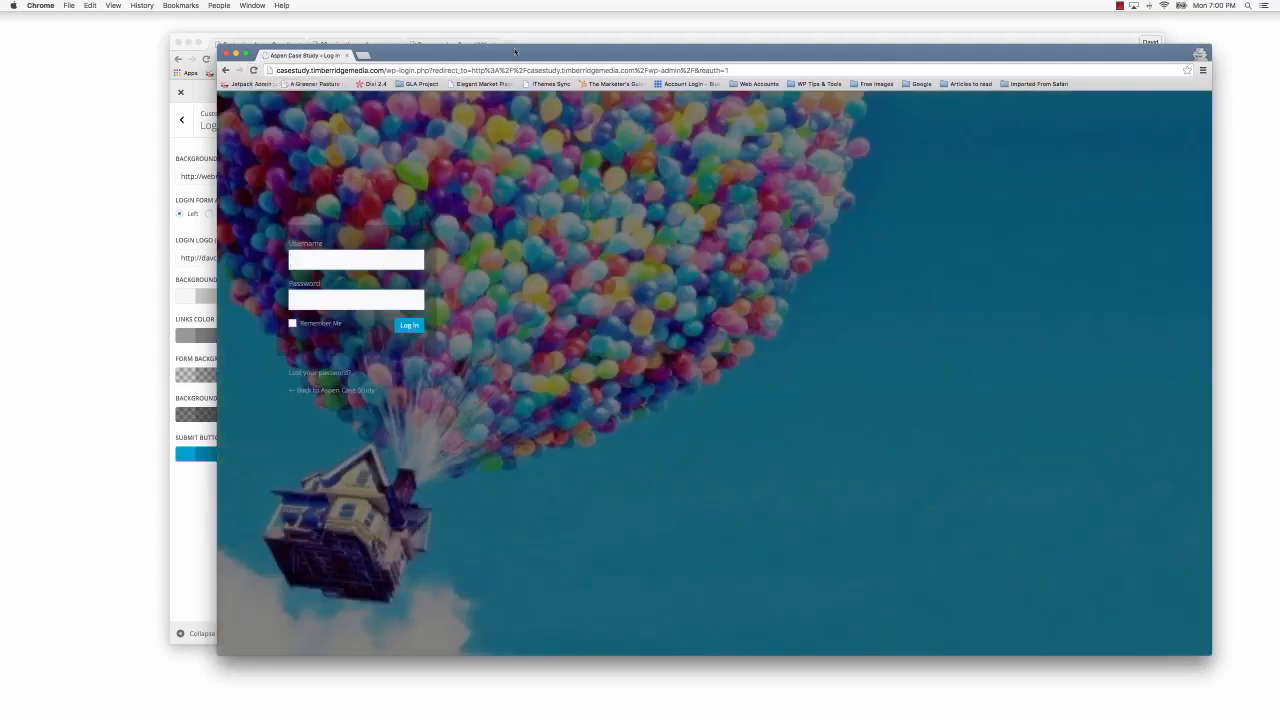
{"action": "left_click_drag", "start_coordinate": [515, 52], "coordinate": [535, 52]}
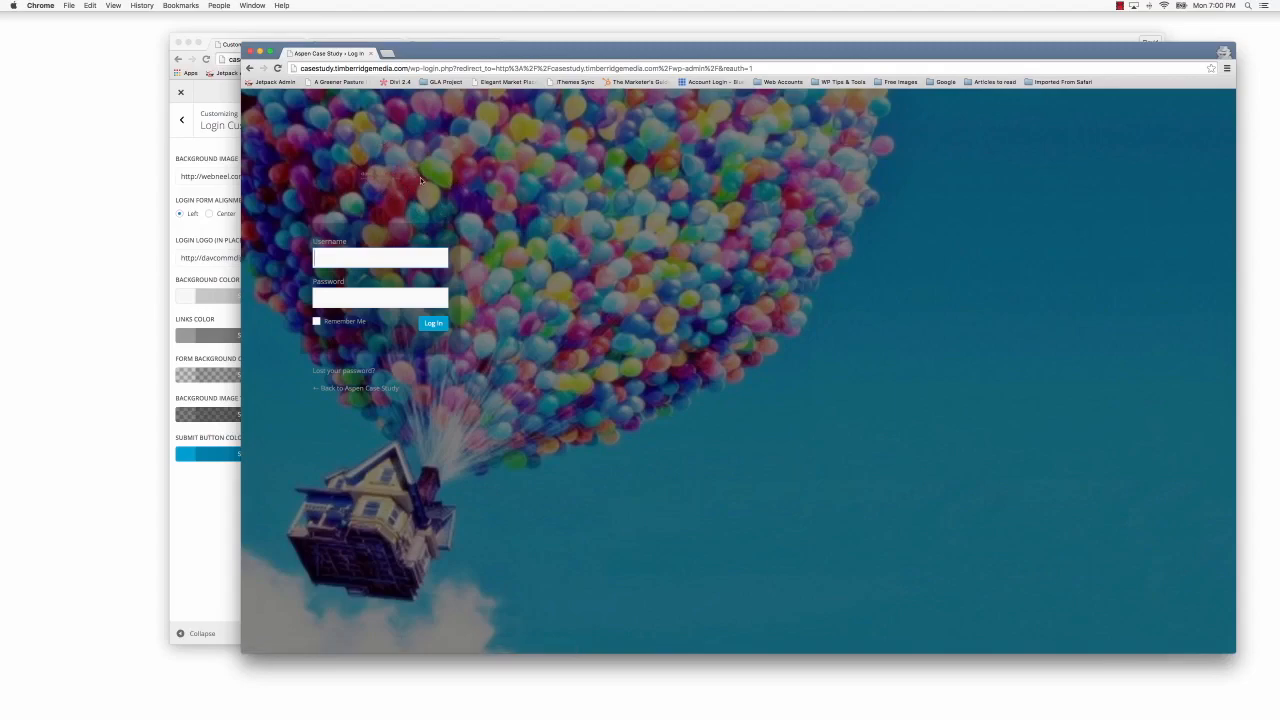
{"action": "mouse_move", "coordinate": [450, 55]}
{"action": "left_mouse_down"}
{"action": "mouse_move", "coordinate": [438, 50]}
{"action": "mouse_move", "coordinate": [495, 60]}
{"action": "mouse_move", "coordinate": [475, 58]}
{"action": "left_mouse_up"}
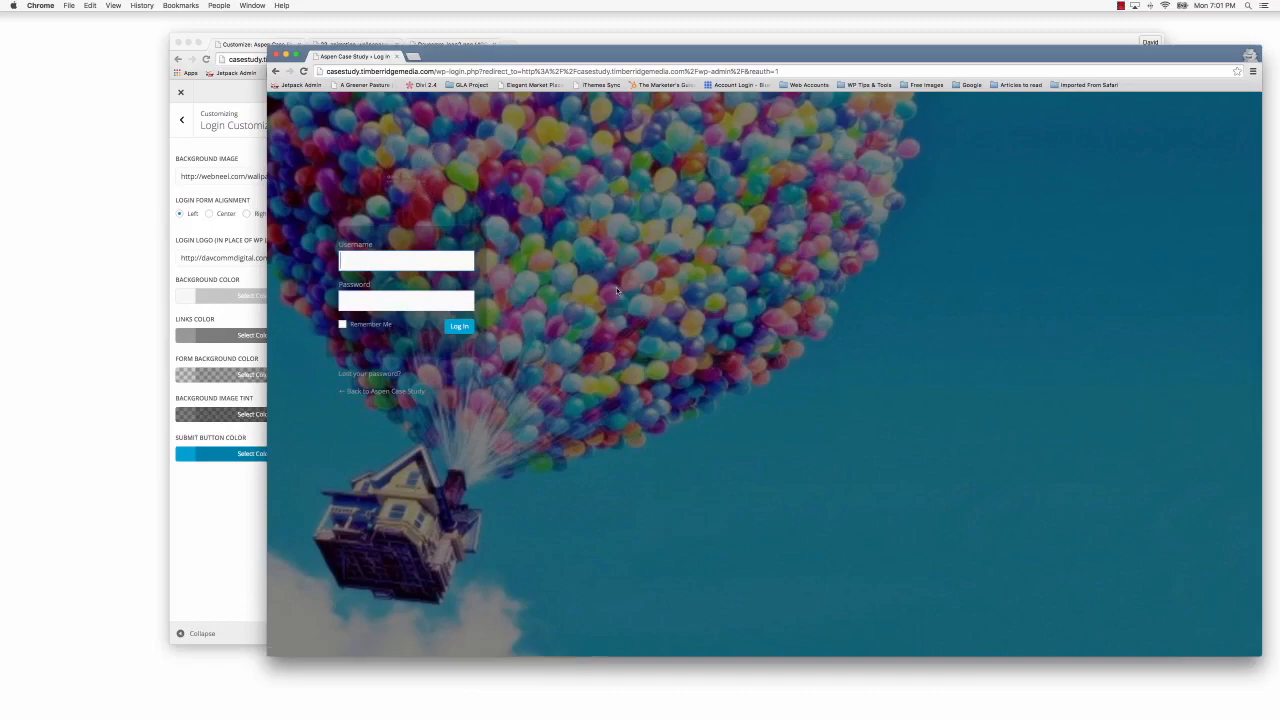
Step: Raise the opacity of the login page's black background image tint to about 0.7, then save and publish
{"action": "left_click", "coordinate": [548, 41]}
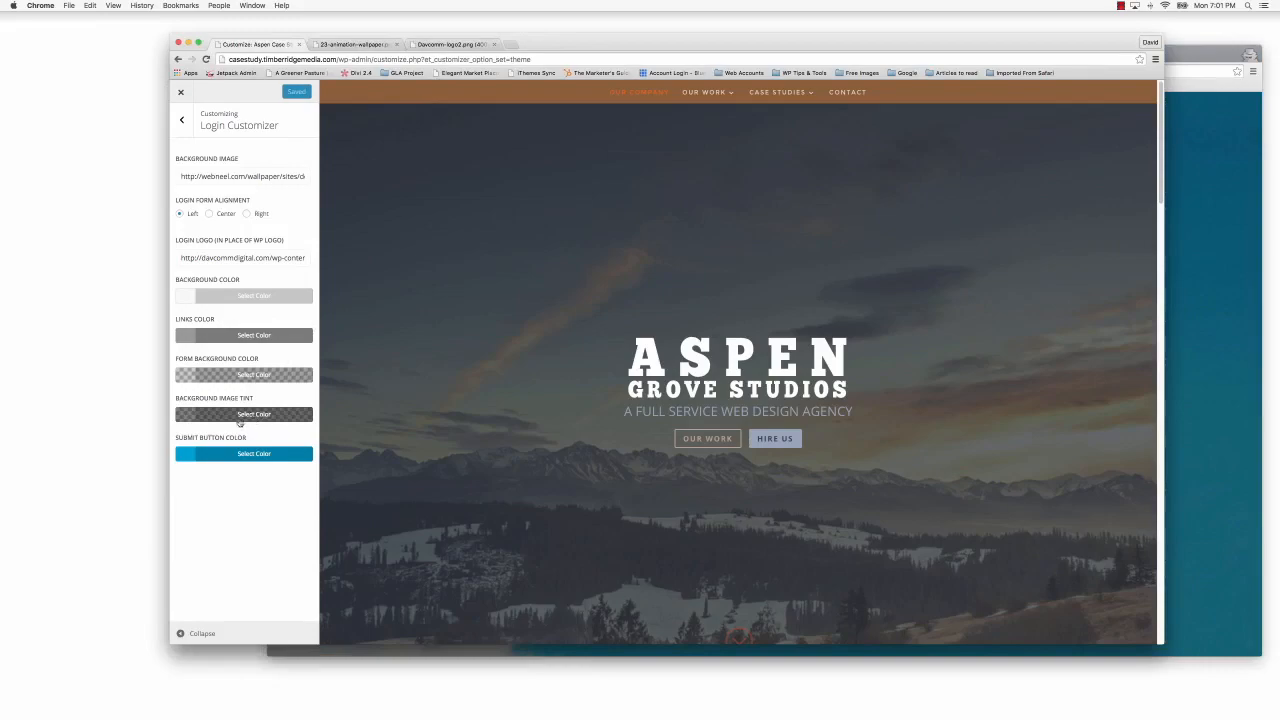
{"action": "left_click", "coordinate": [190, 415]}
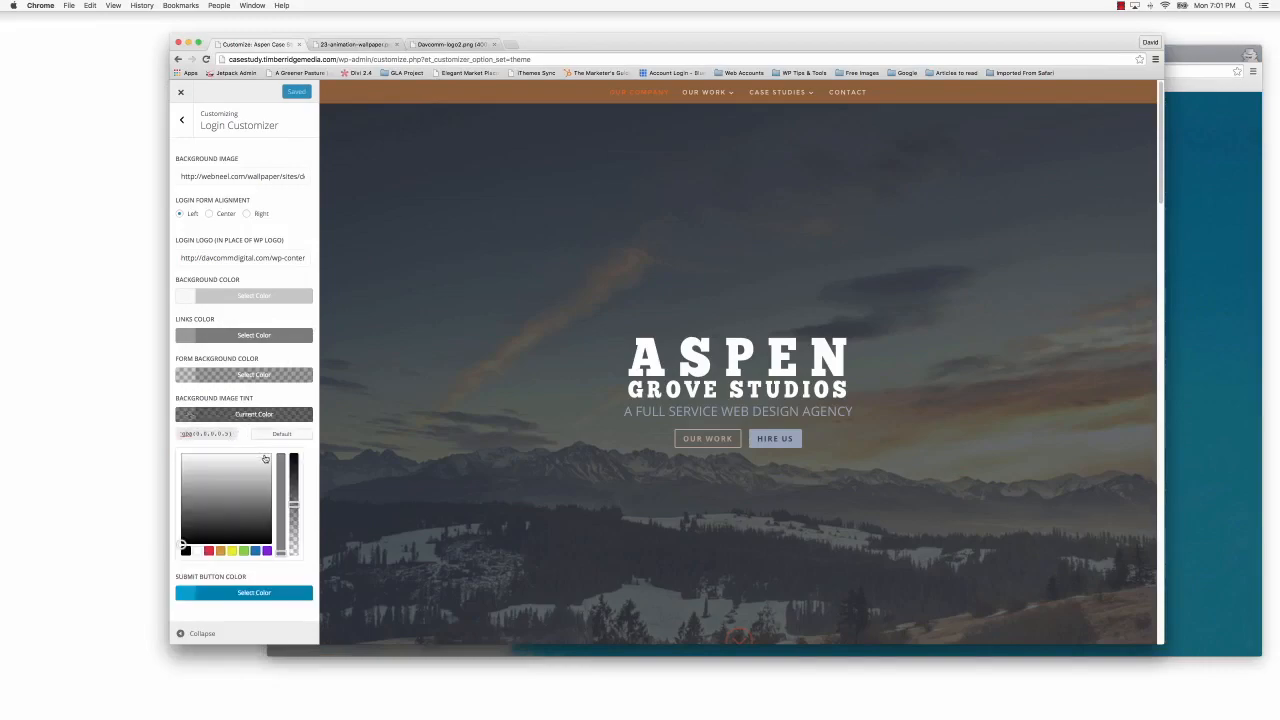
{"action": "left_click_drag", "start_coordinate": [294, 505], "coordinate": [293, 477]}
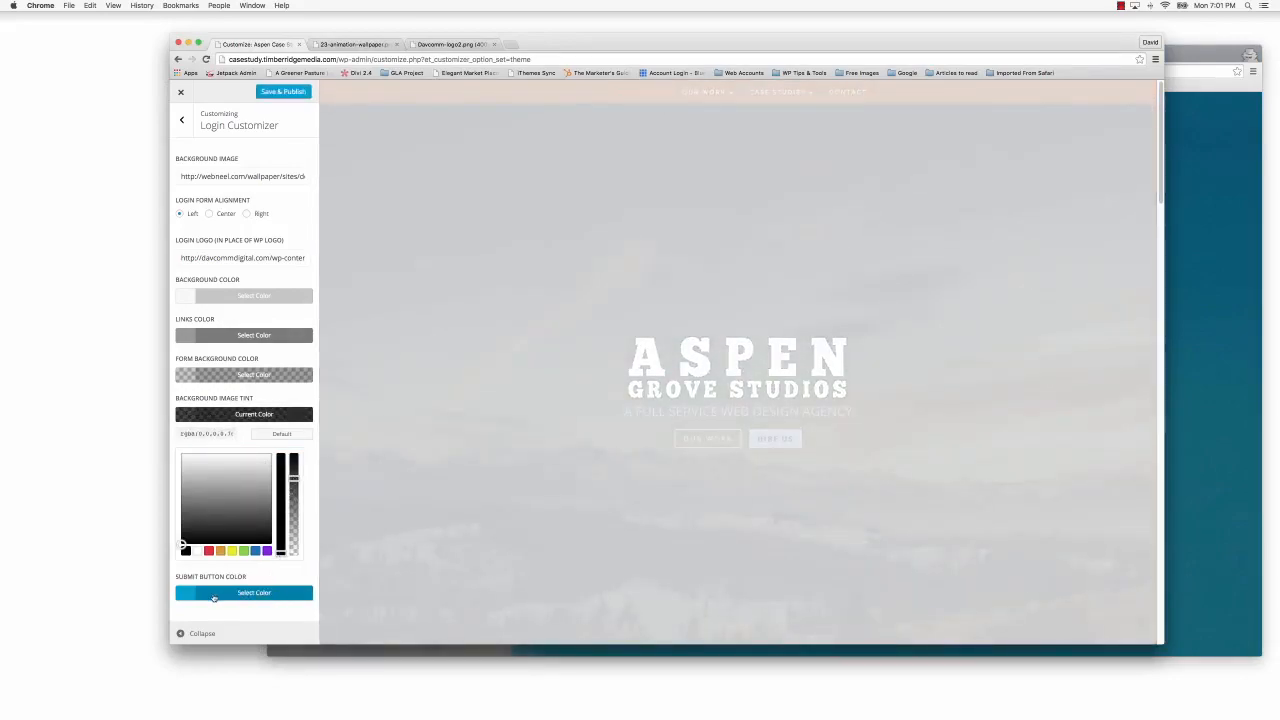
{"action": "left_click", "coordinate": [280, 93]}
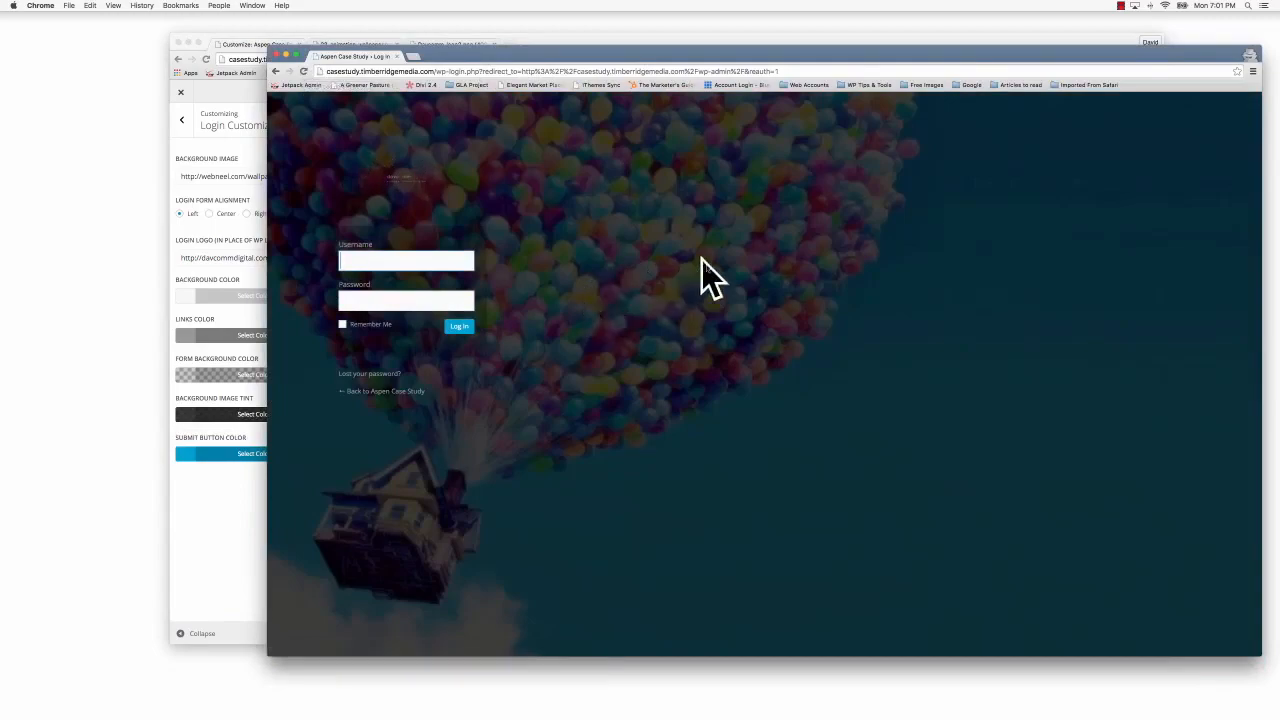
{"action": "left_click", "coordinate": [580, 42]}
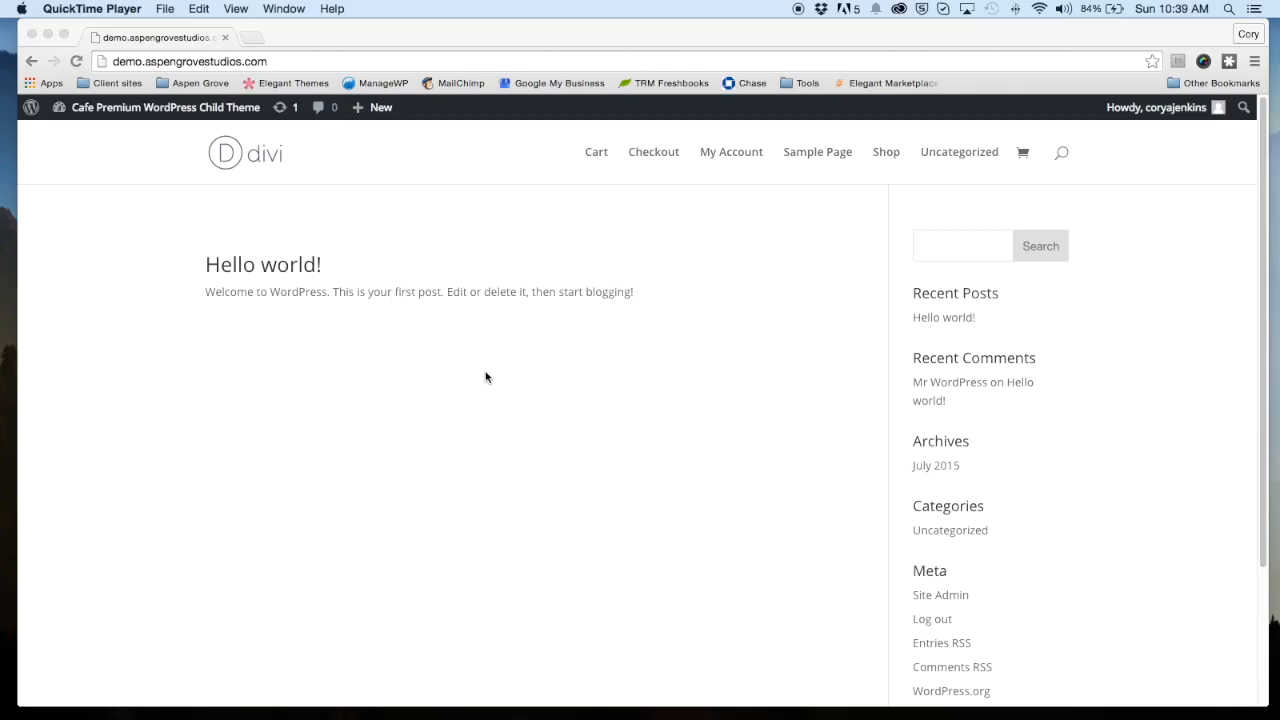
Step: Examine the custom text and logo in the demo site's footer
{"action": "scroll", "coordinate": [496, 388], "scroll_direction": "down", "scroll_amount": 5}
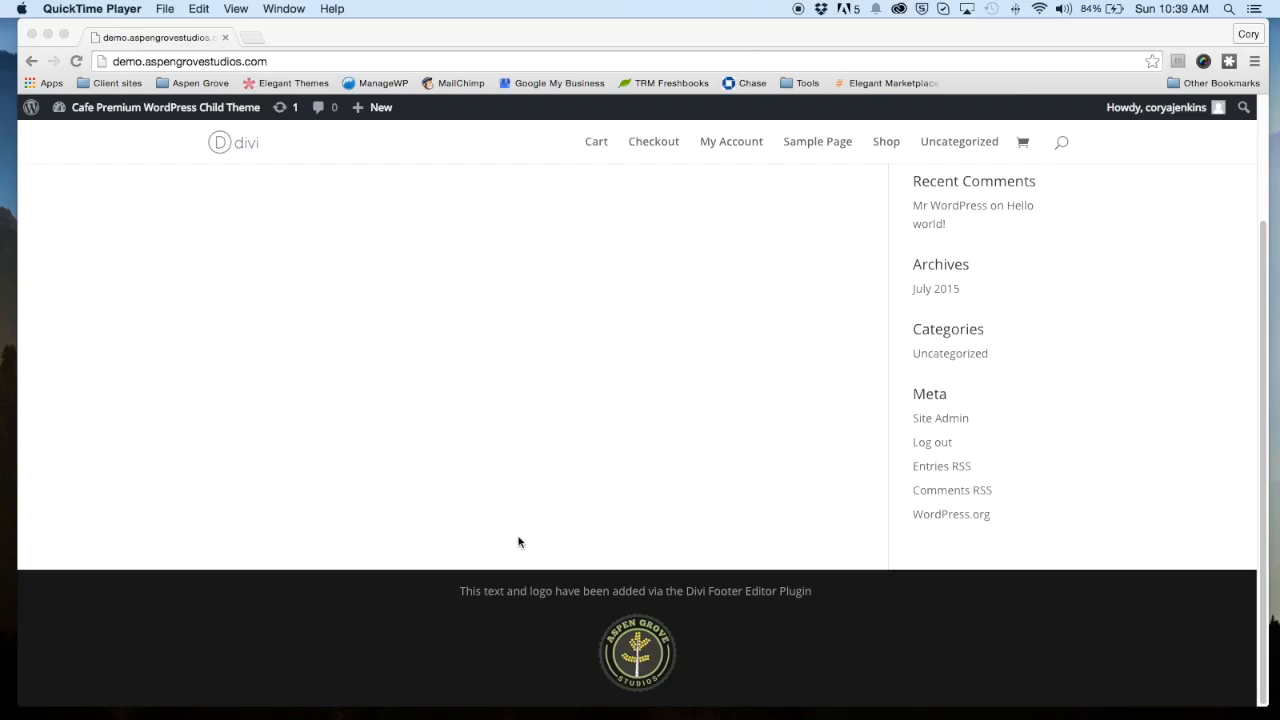
{"action": "left_click", "coordinate": [462, 596]}
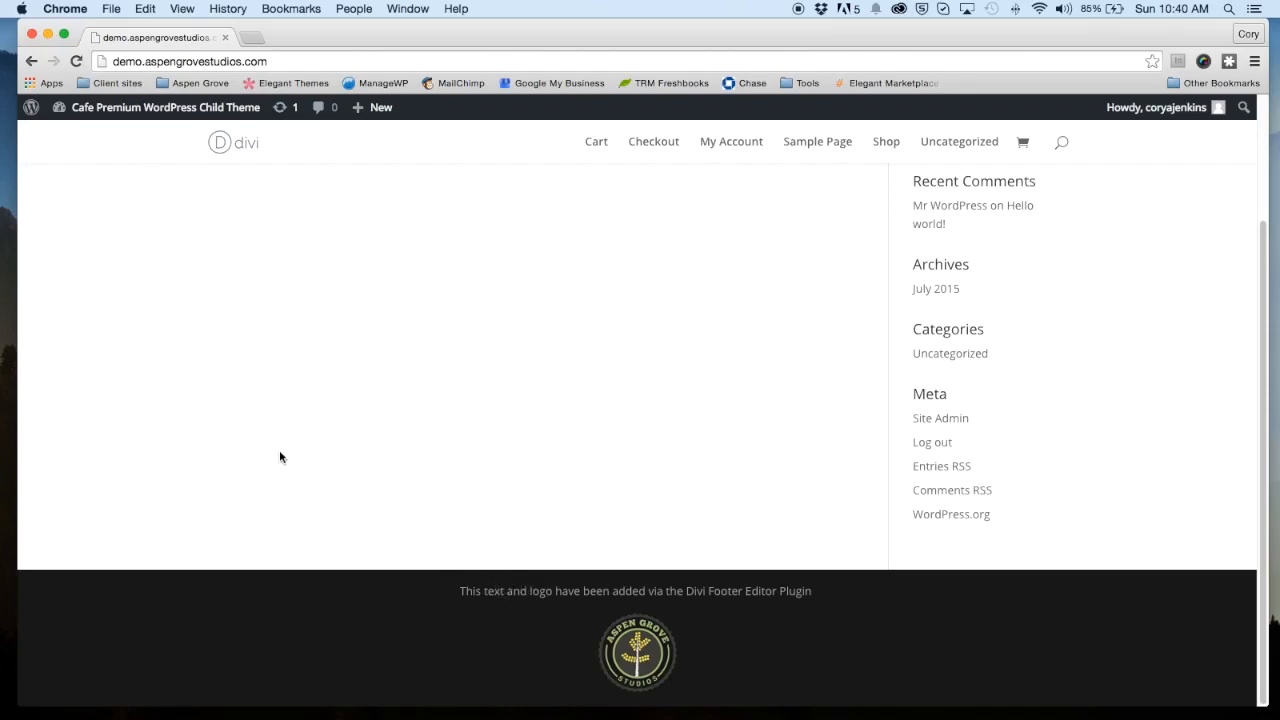
{"action": "scroll", "coordinate": [262, 430], "scroll_direction": "up", "scroll_amount": 5}
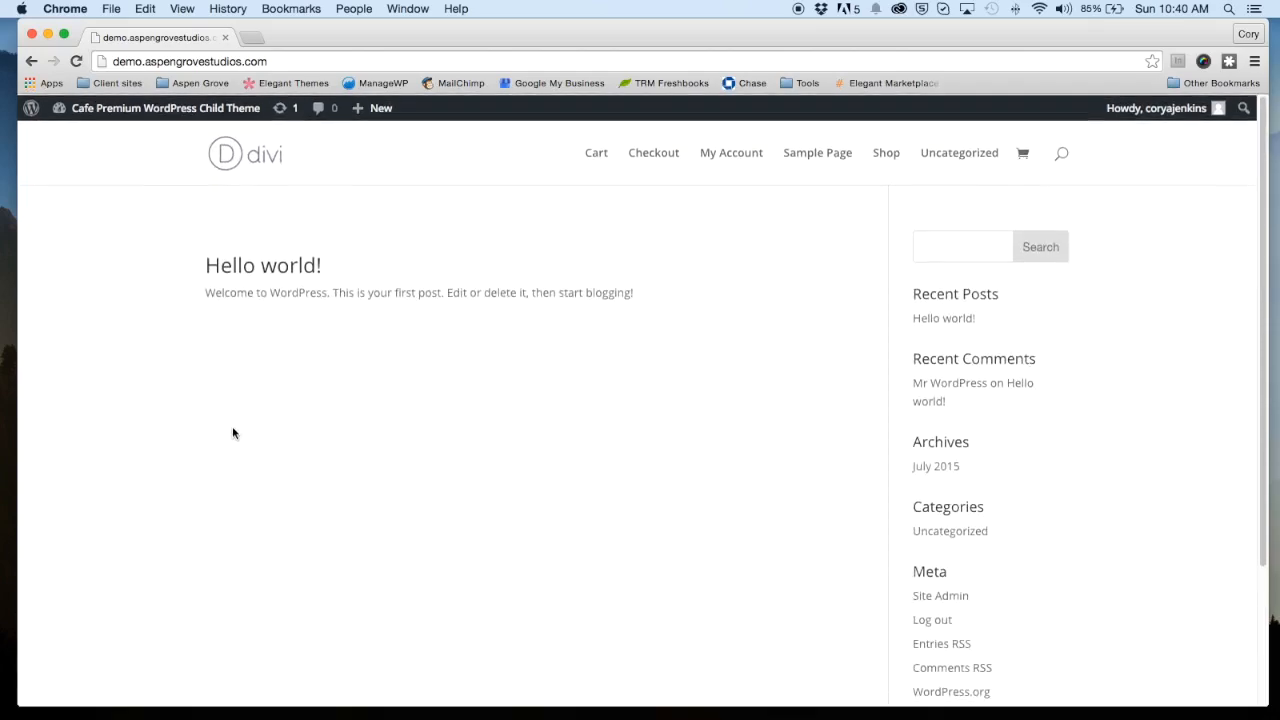
Step: Open the Divi Footer Editor page in the demo site's WordPress dashboard
{"action": "mouse_move", "coordinate": [100, 107]}
{"action": "left_click", "coordinate": [104, 138]}
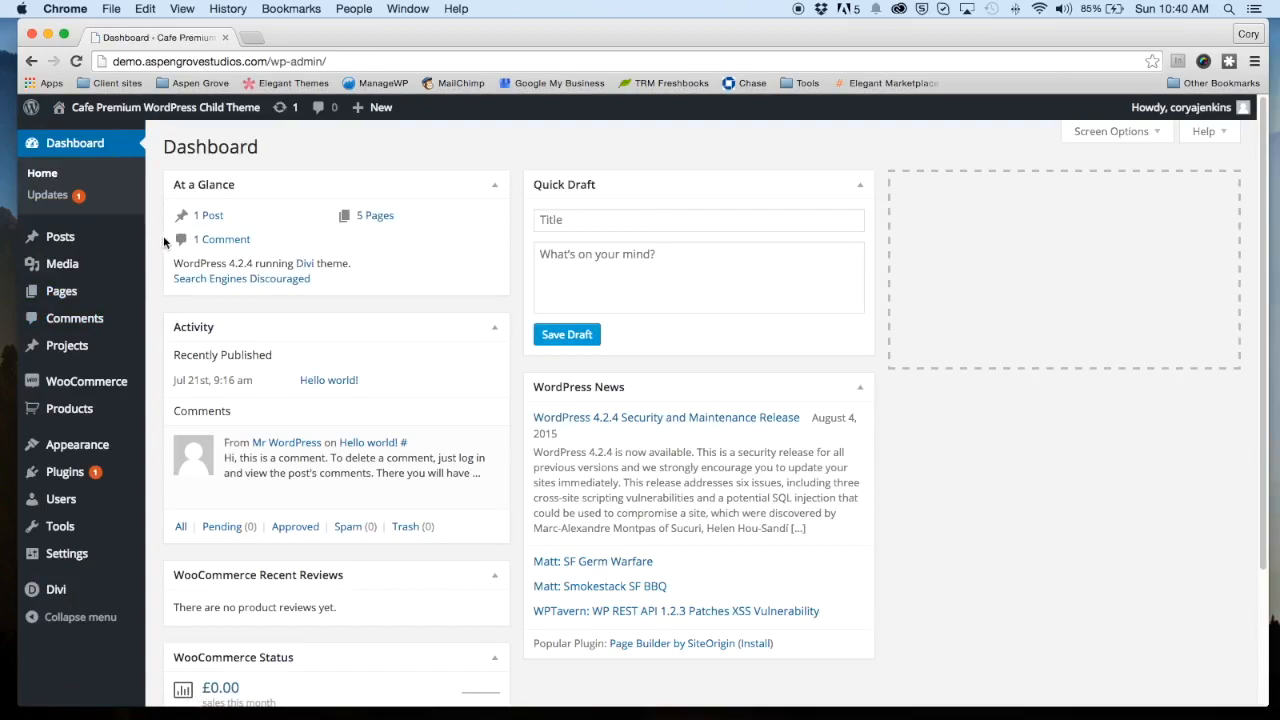
{"action": "scroll", "coordinate": [163, 240], "scroll_direction": "down", "scroll_amount": 2}
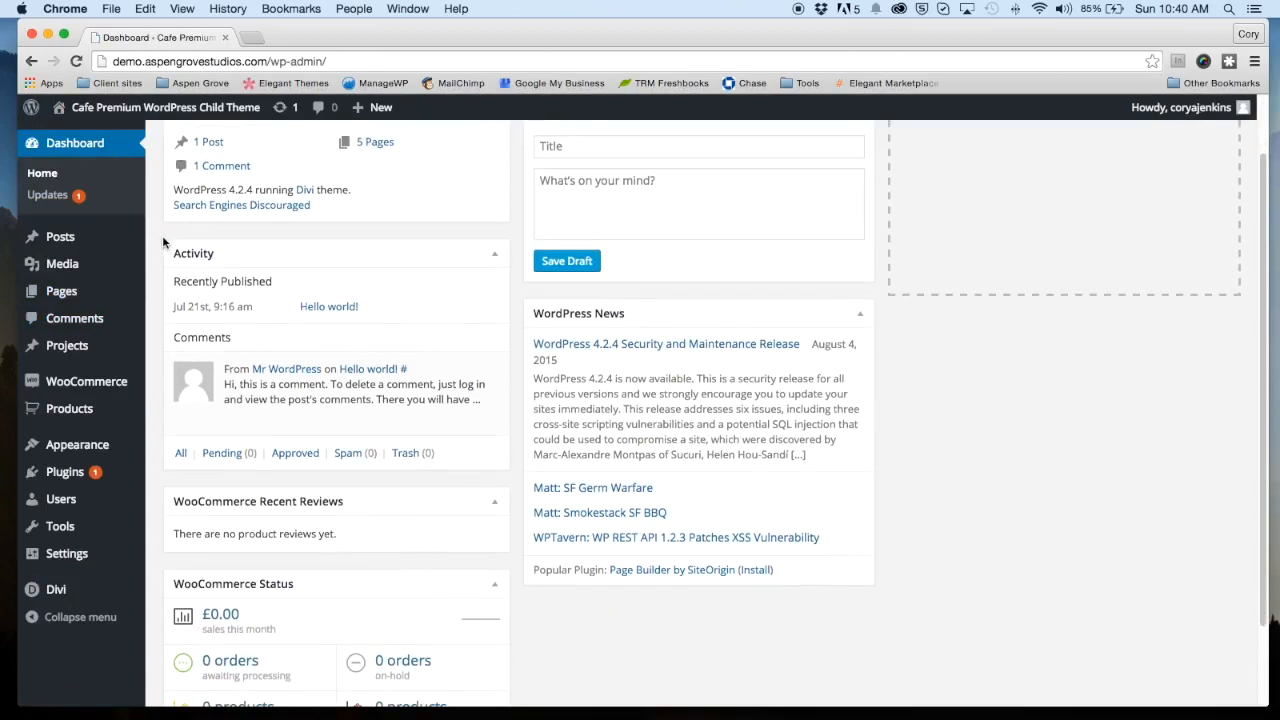
{"action": "mouse_move", "coordinate": [80, 448]}
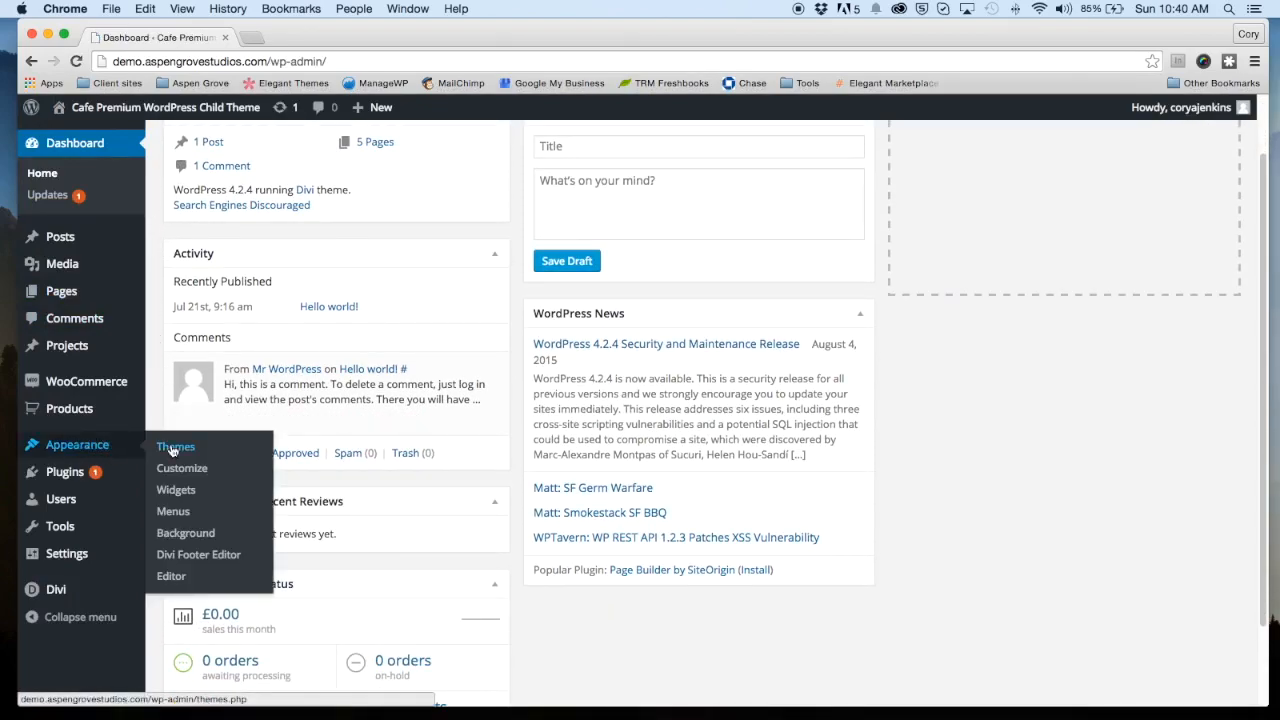
{"action": "left_click", "coordinate": [193, 557]}
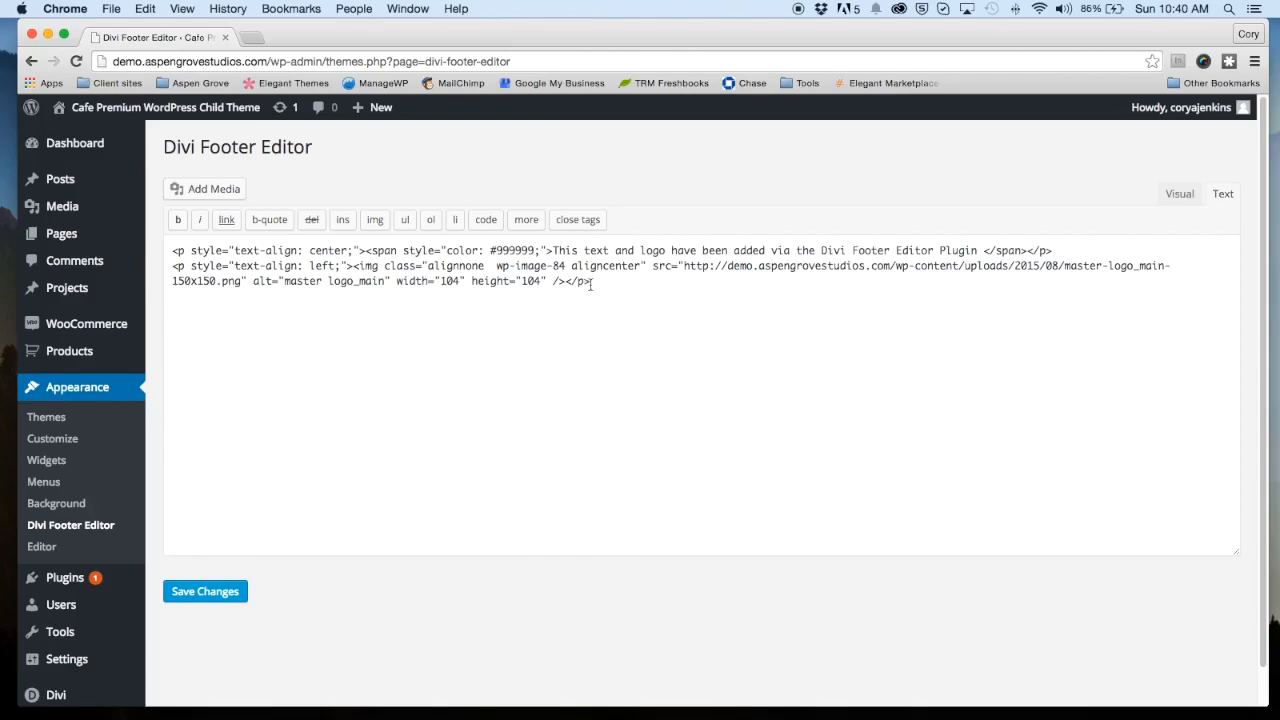
Step: Inspect the footer text and logo in the visual view, then copy the footer's complete HTML source
{"action": "left_click", "coordinate": [1180, 193]}
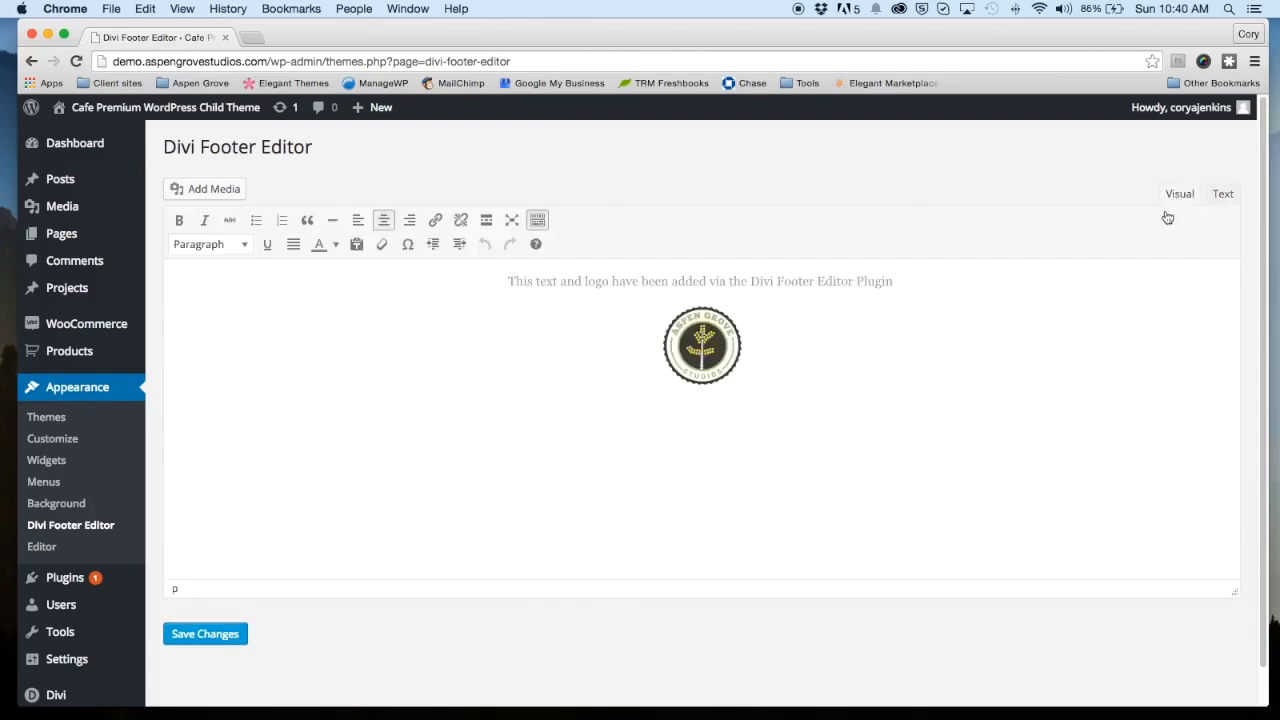
{"action": "left_click_drag", "start_coordinate": [502, 277], "coordinate": [943, 298]}
{"action": "left_click", "coordinate": [714, 358]}
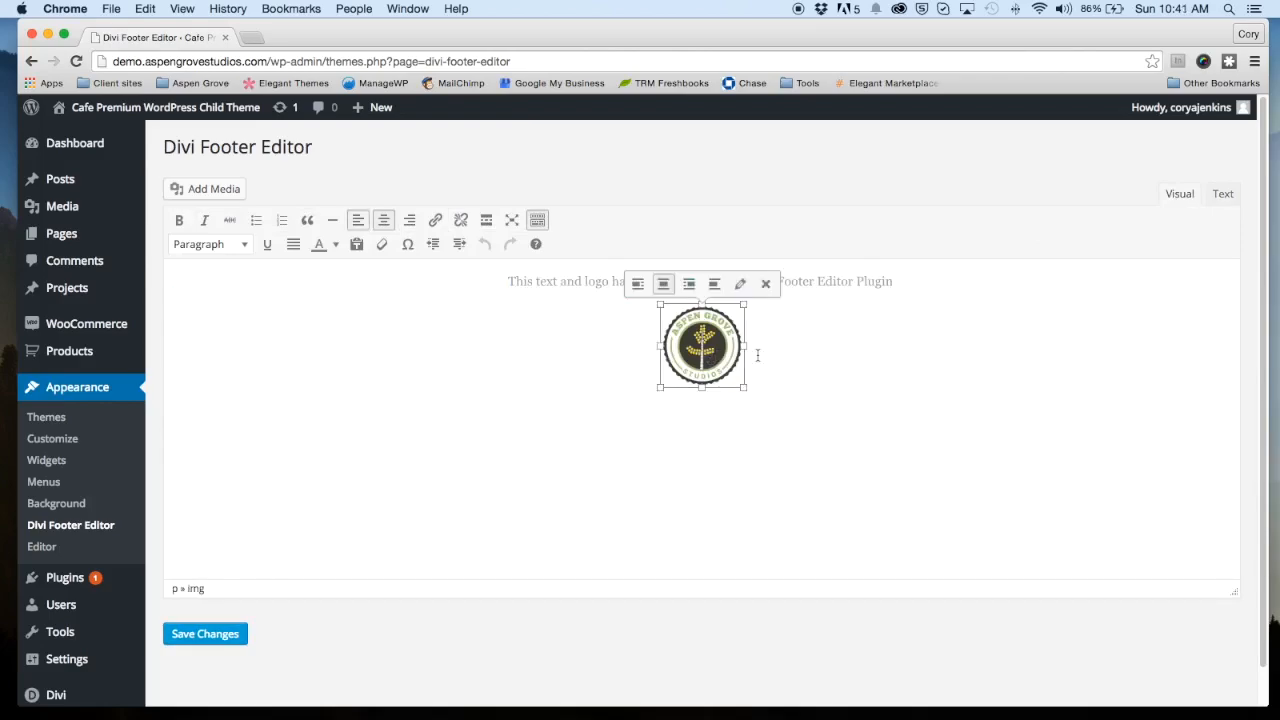
{"action": "left_click", "coordinate": [830, 346]}
{"action": "left_click", "coordinate": [1223, 199]}
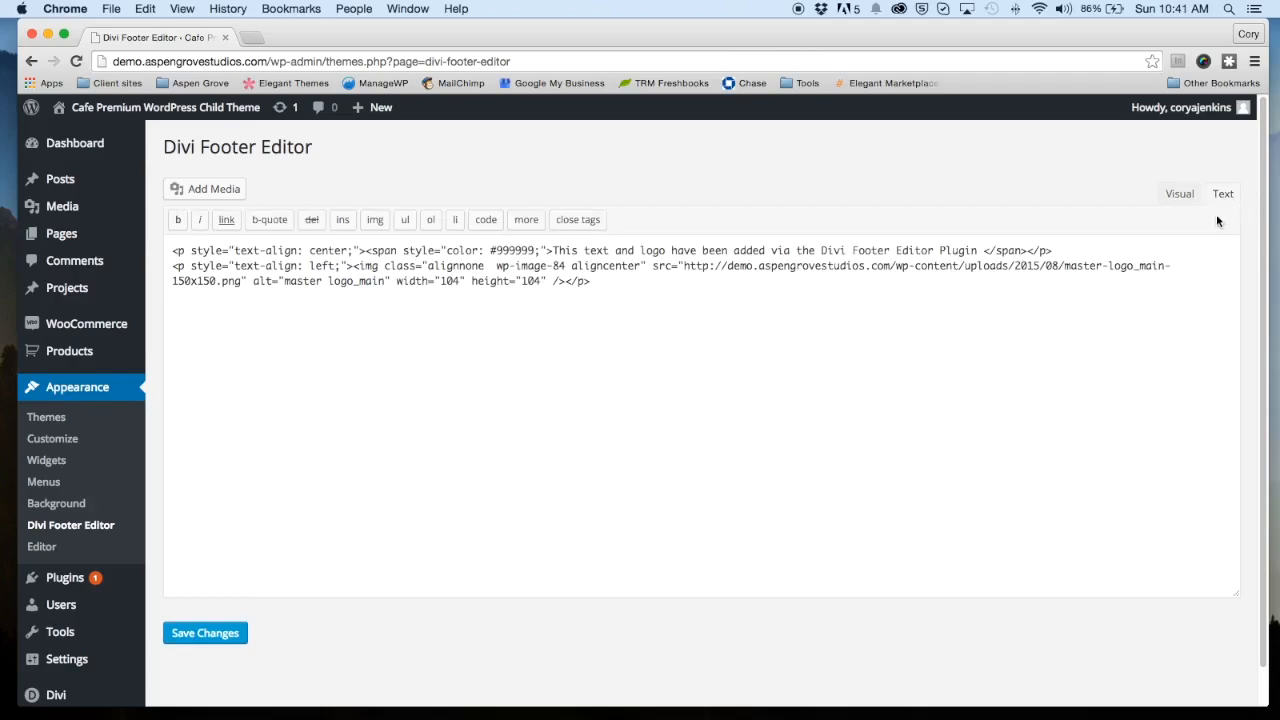
{"action": "left_click_drag", "start_coordinate": [165, 254], "coordinate": [612, 280]}
{"action": "key", "text": "super+c"}
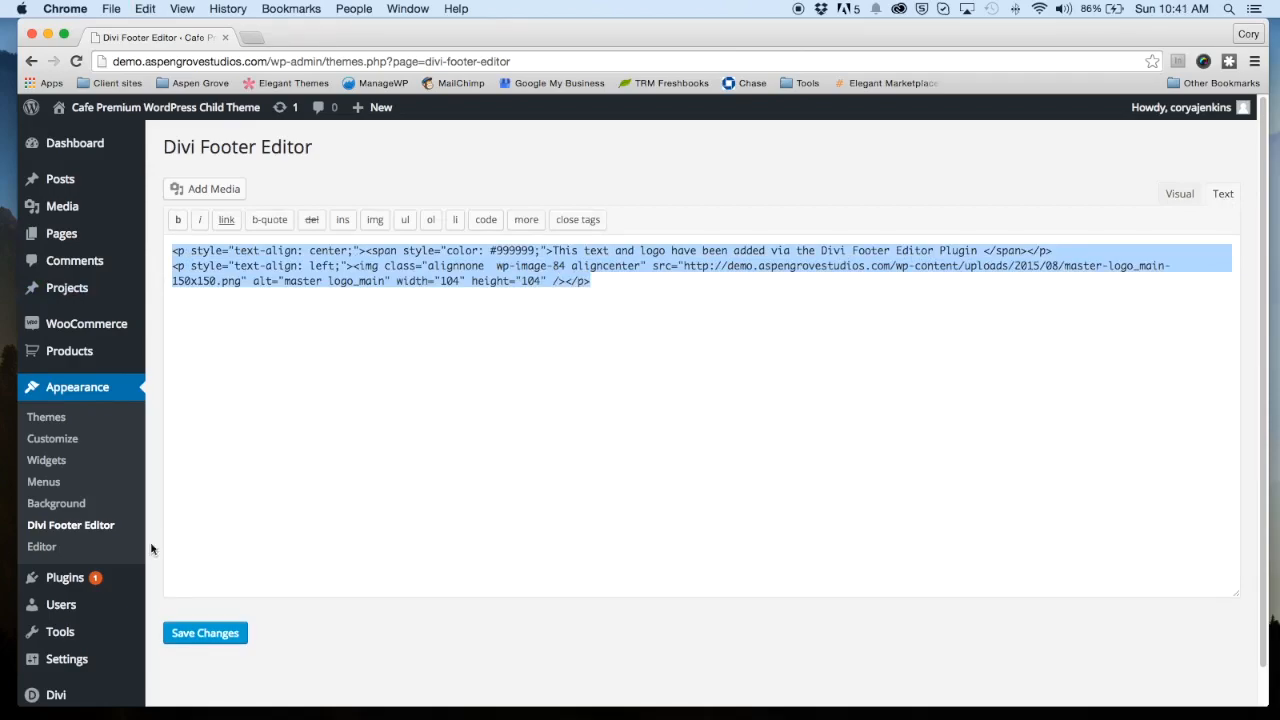
Step: Deactivate the Divi Footer Editor plugin and delete its files and data
{"action": "mouse_move", "coordinate": [70, 580]}
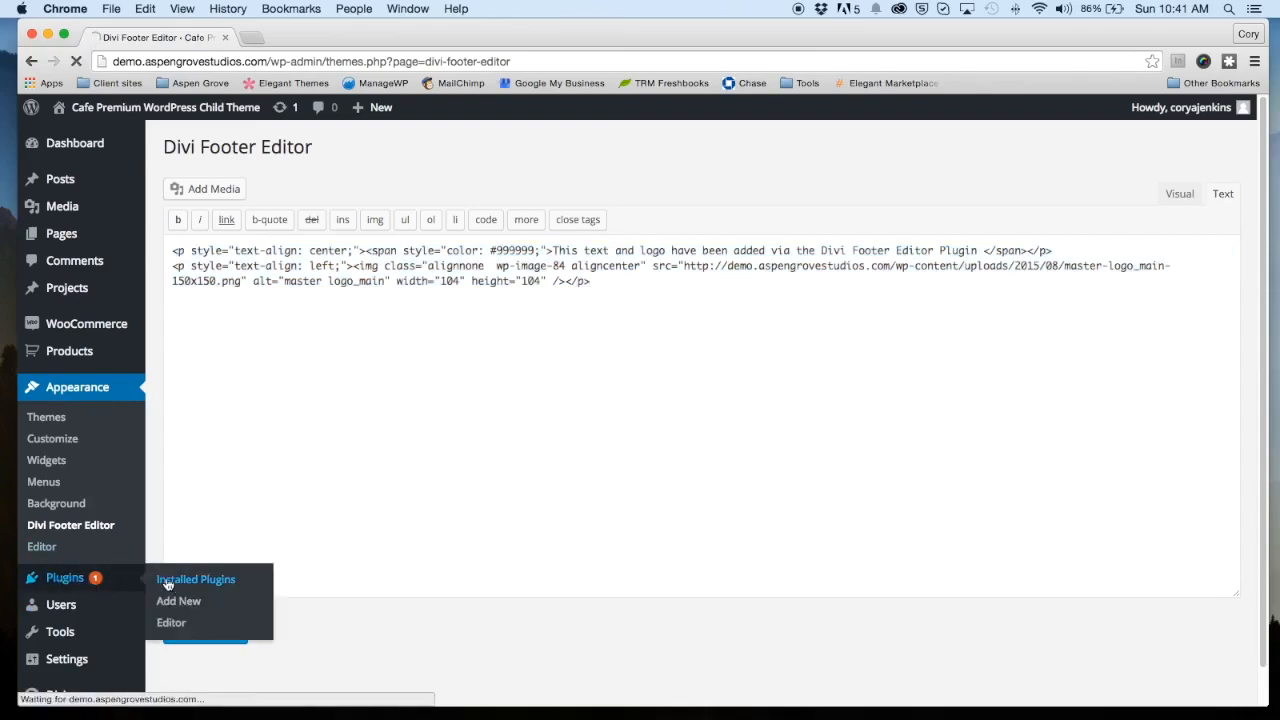
{"action": "left_click", "coordinate": [168, 585]}
{"action": "left_click", "coordinate": [226, 339]}
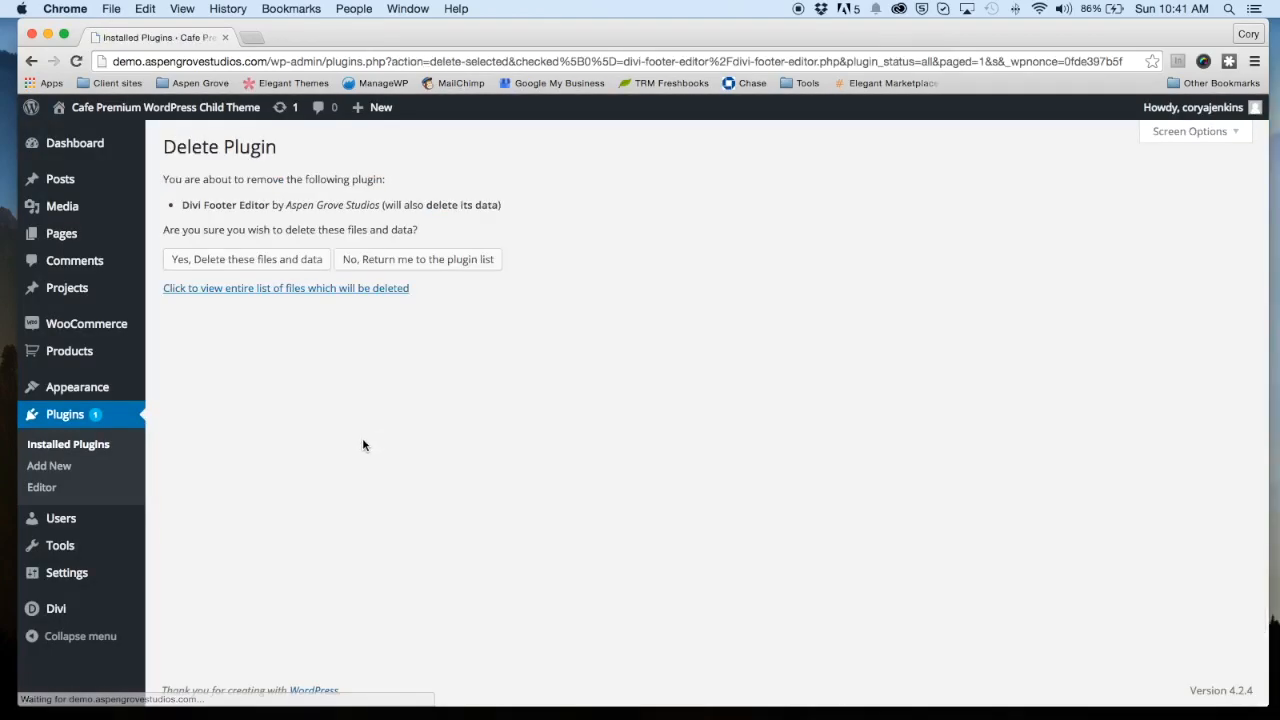
{"action": "left_click", "coordinate": [256, 262]}
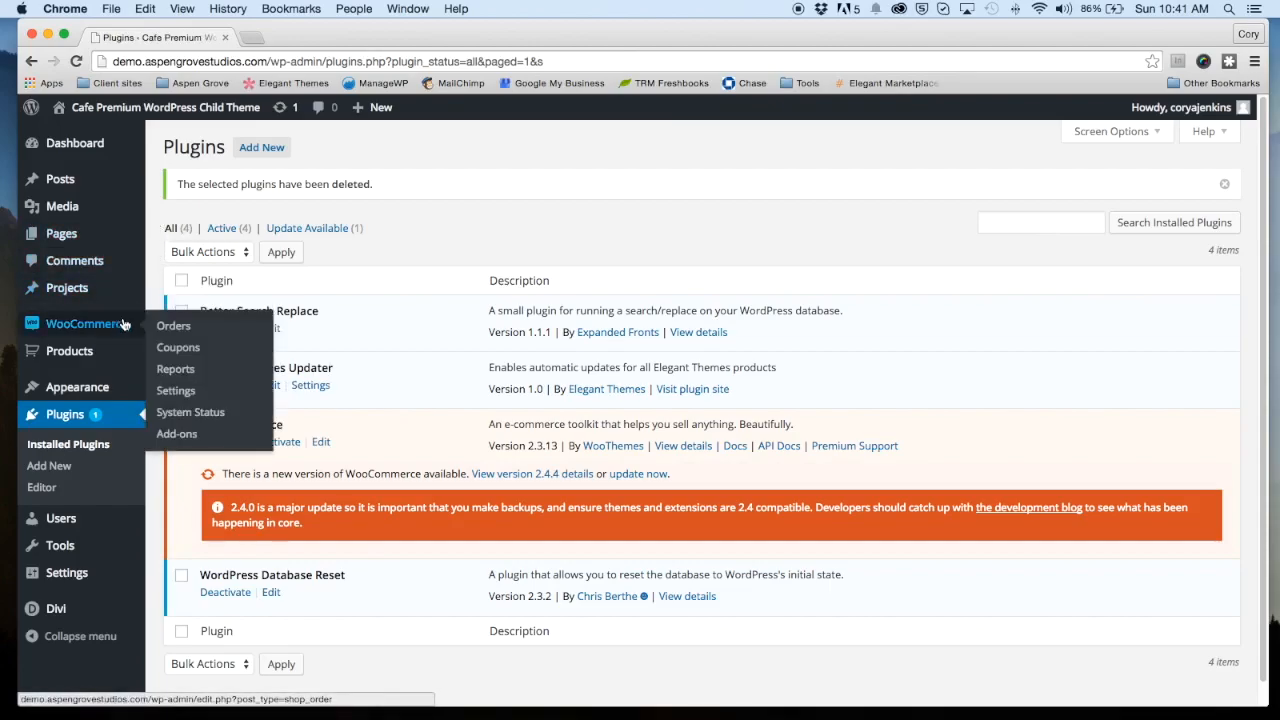
Step: Upload divi-footer-editor.zip from the Desktop as a new plugin, then install and activate it
{"action": "mouse_move", "coordinate": [101, 394]}
{"action": "left_click", "coordinate": [65, 465]}
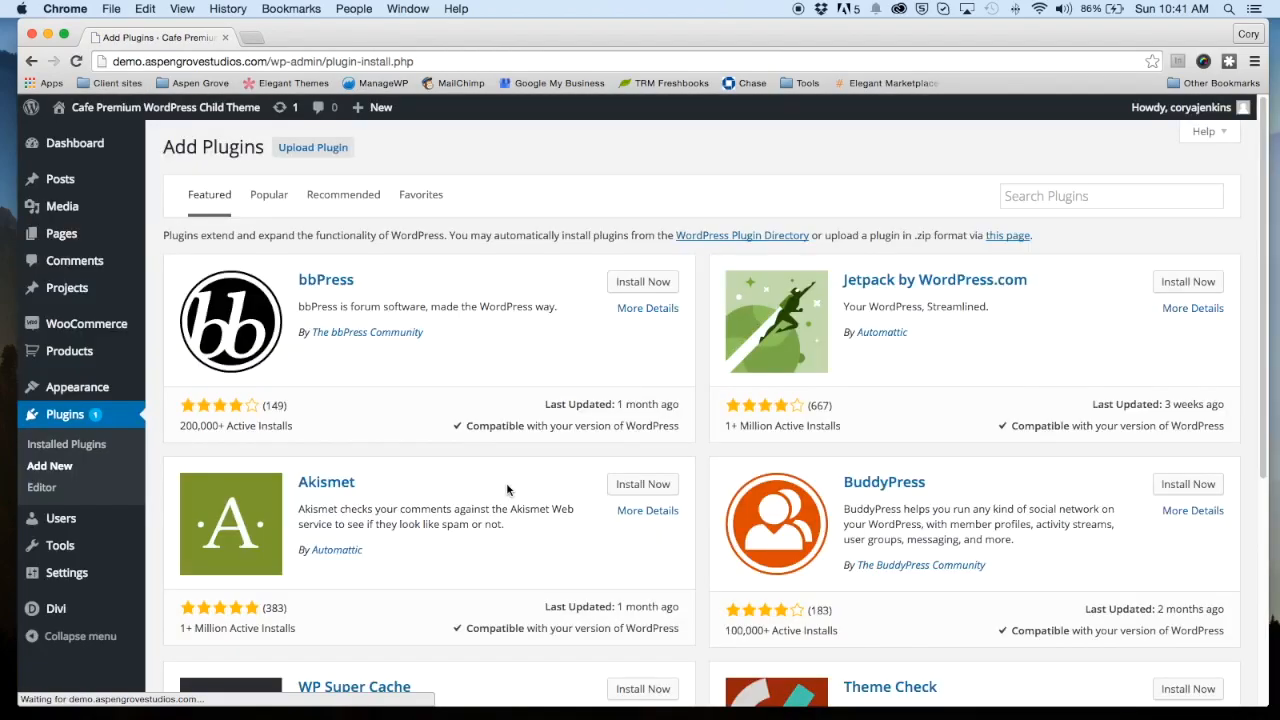
{"action": "left_click", "coordinate": [283, 152]}
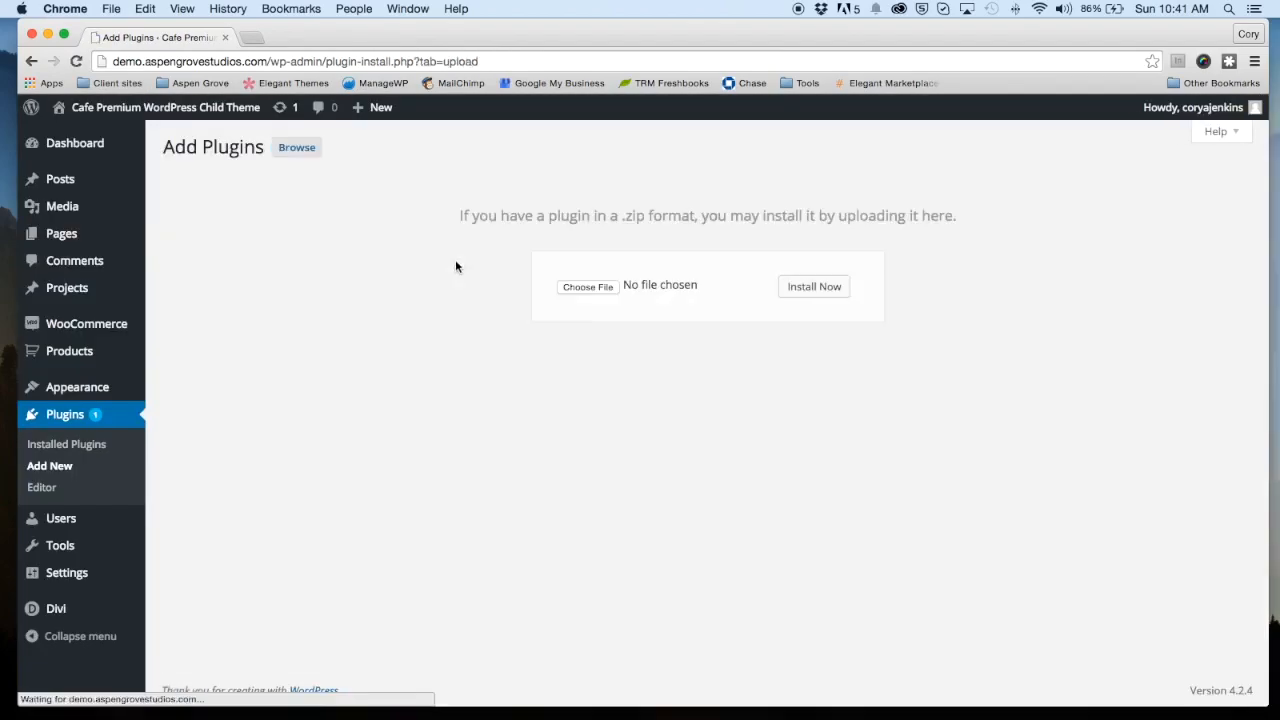
{"action": "left_click", "coordinate": [597, 293]}
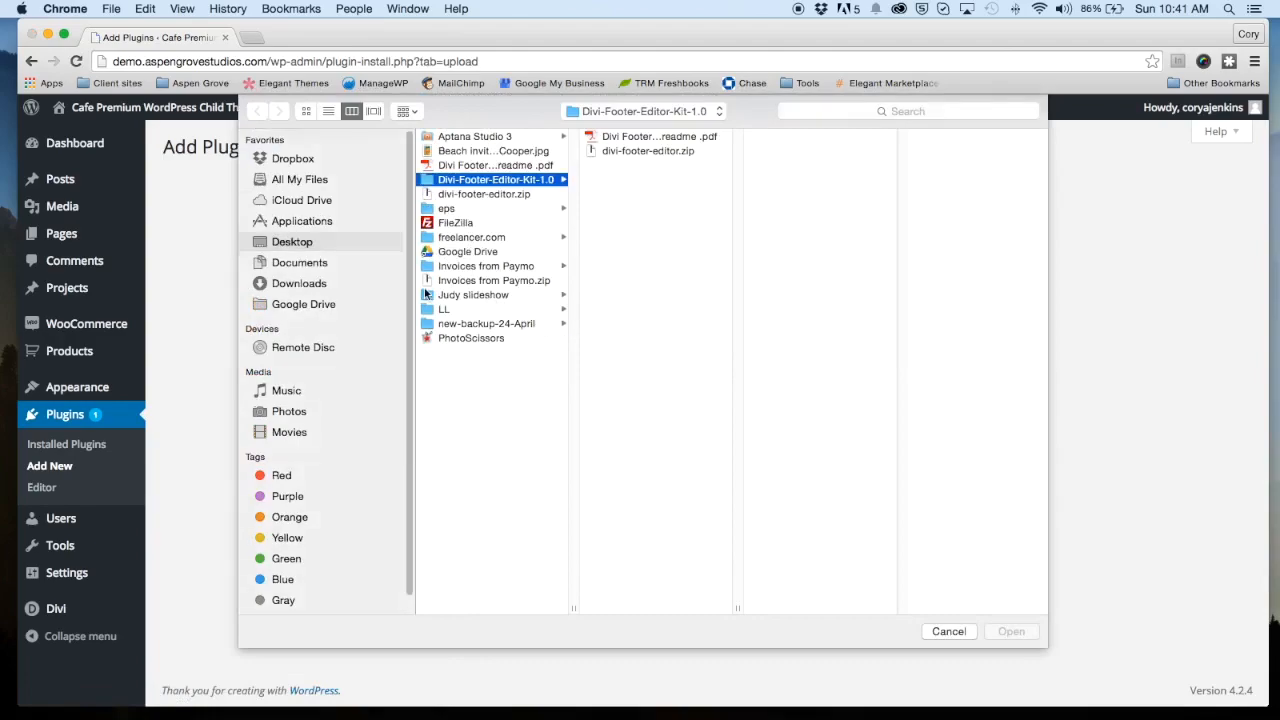
{"action": "left_click", "coordinate": [484, 194]}
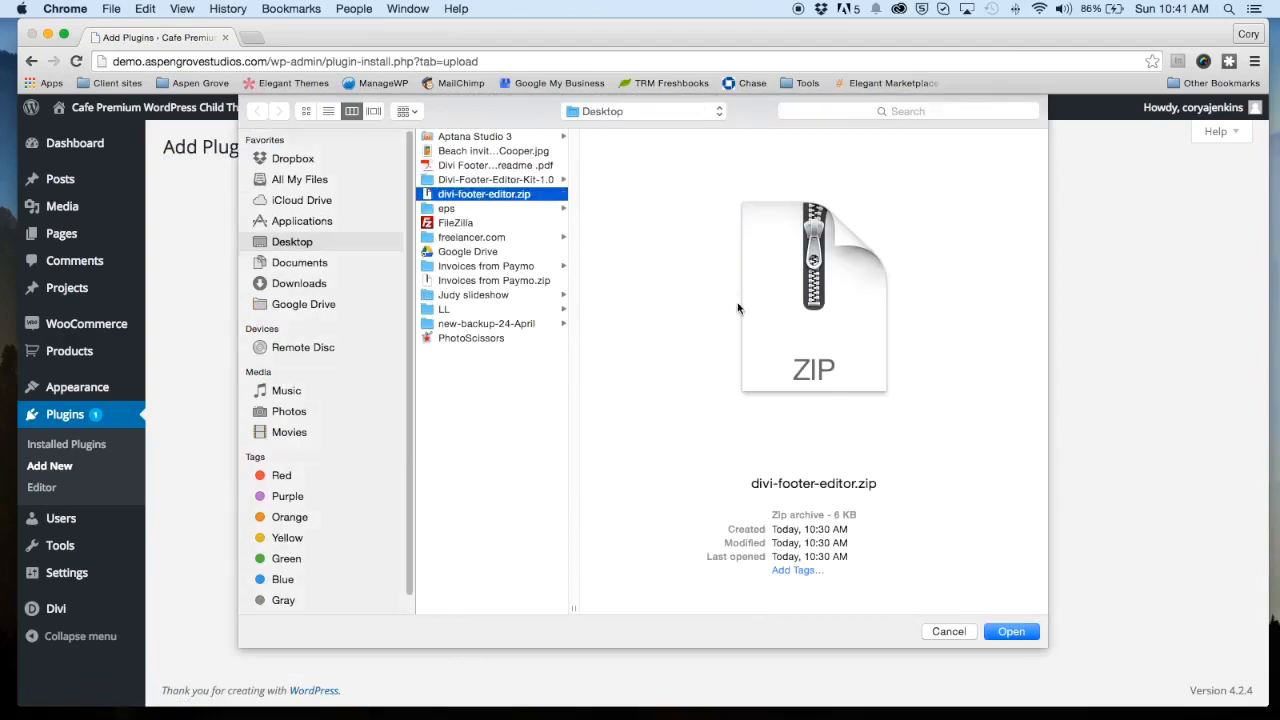
{"action": "left_click", "coordinate": [1010, 631]}
{"action": "left_click", "coordinate": [820, 288]}
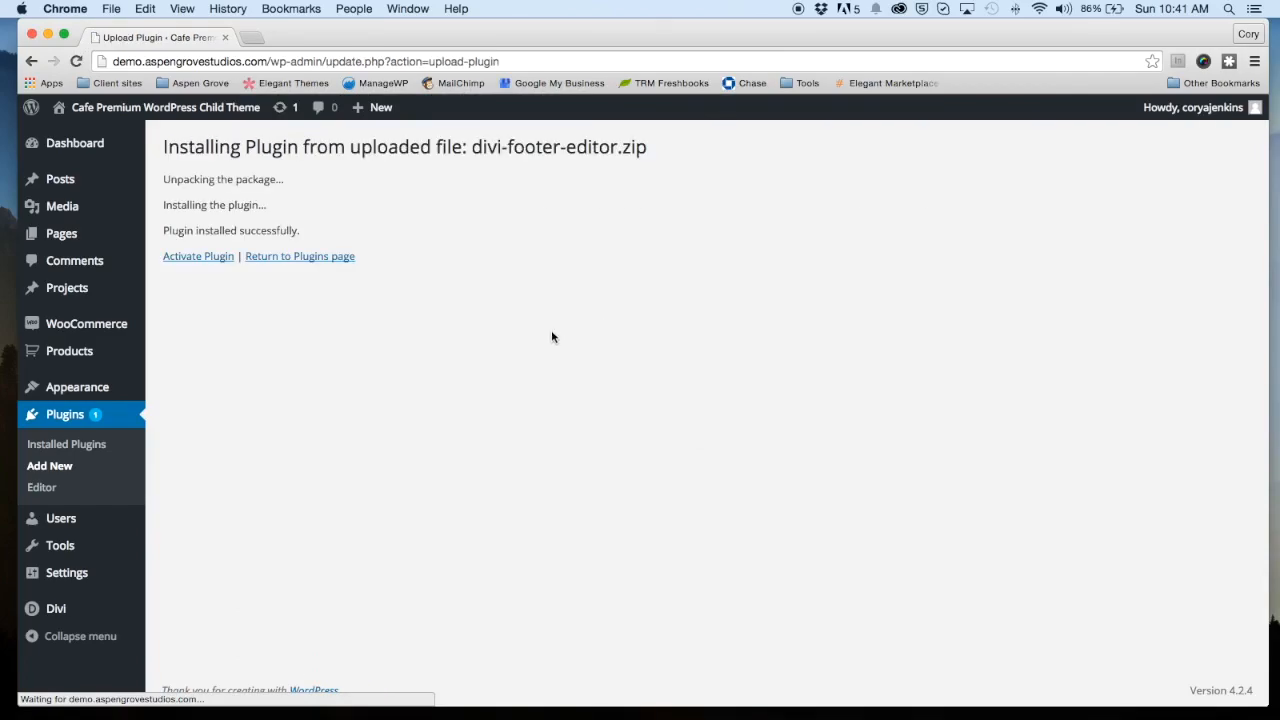
{"action": "left_click", "coordinate": [212, 259]}
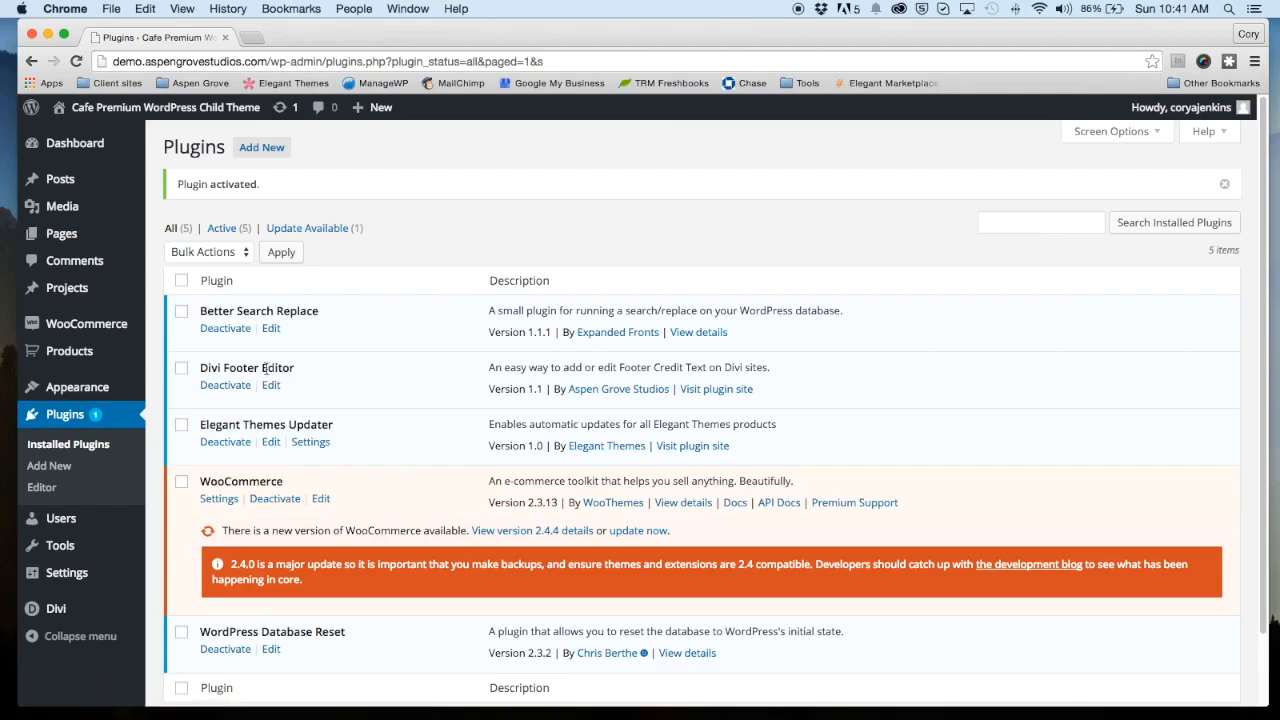
Step: Paste the copied HTML into the newly installed Divi Footer Editor and check the text and logo in the visual view
{"action": "mouse_move", "coordinate": [79, 388]}
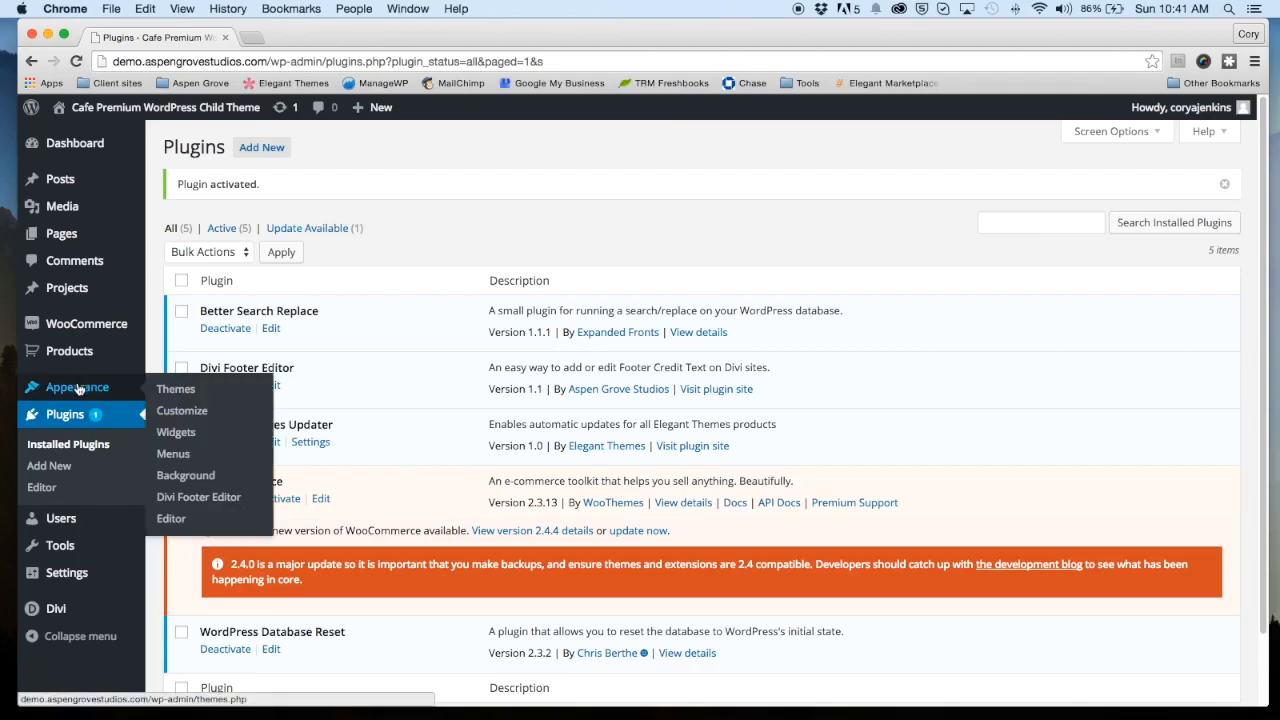
{"action": "left_click", "coordinate": [195, 503]}
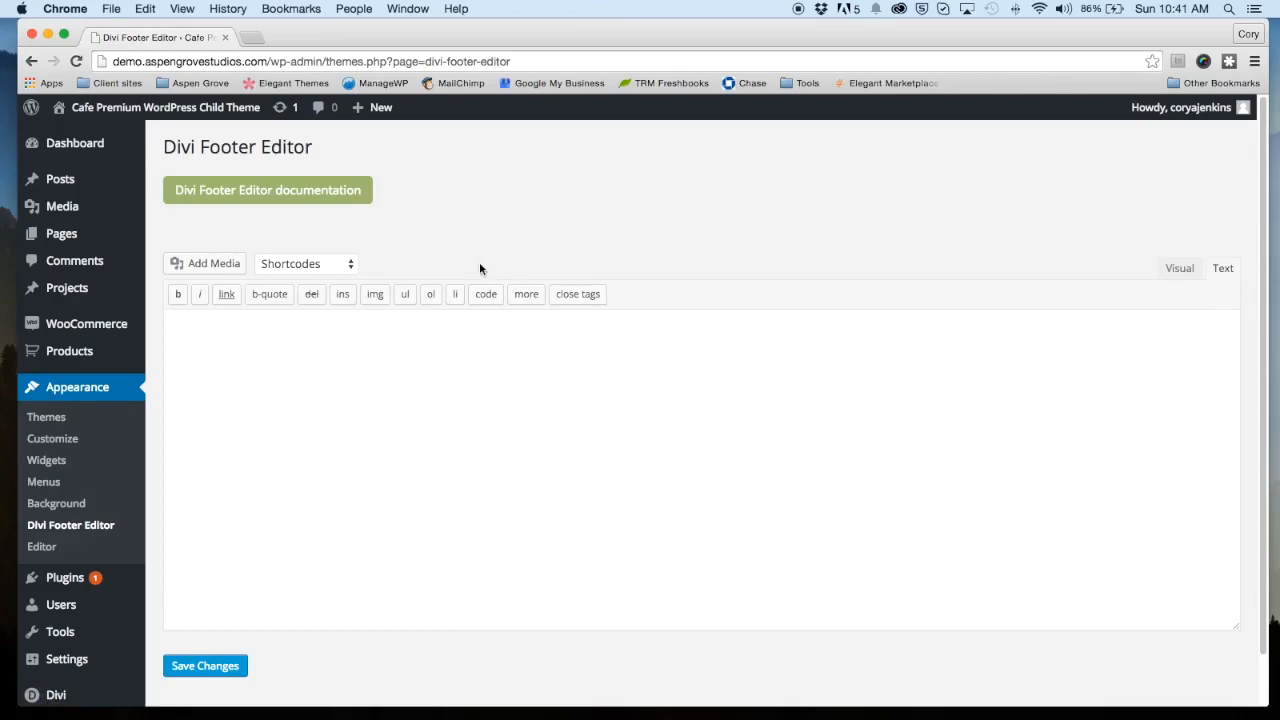
{"action": "left_click", "coordinate": [813, 348]}
{"action": "key", "text": "super+v"}
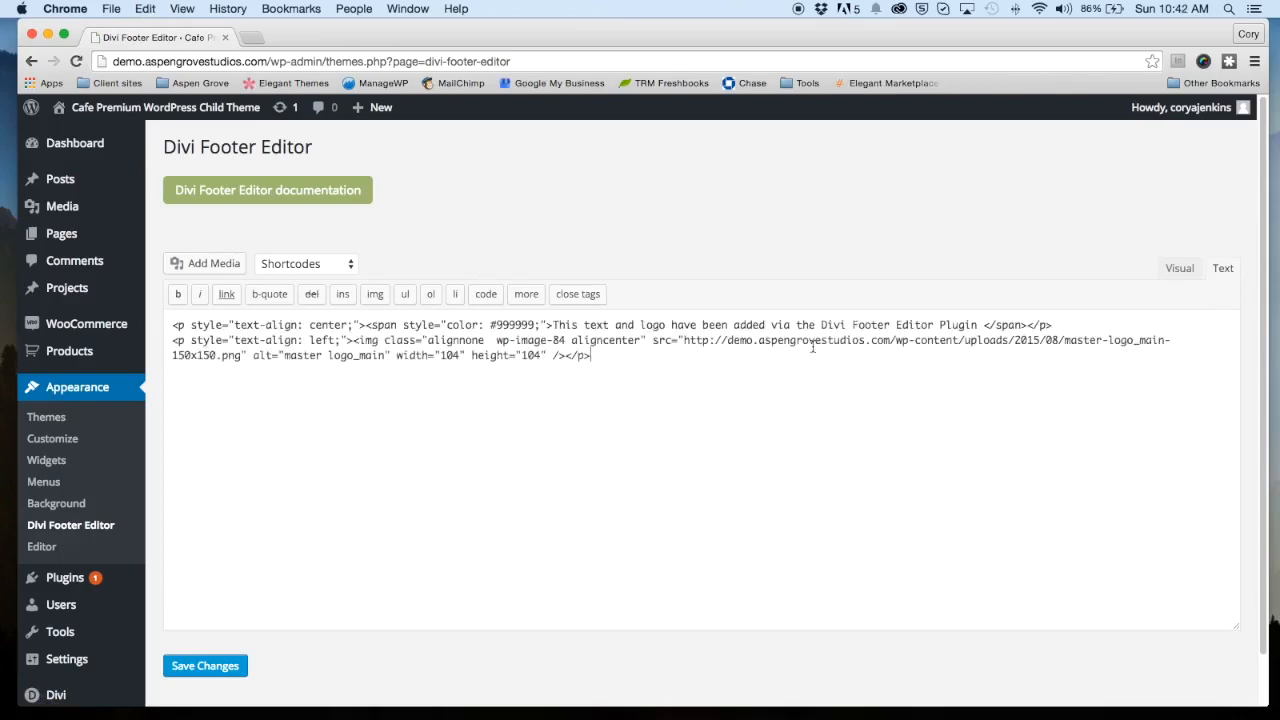
{"action": "left_click", "coordinate": [1178, 268]}
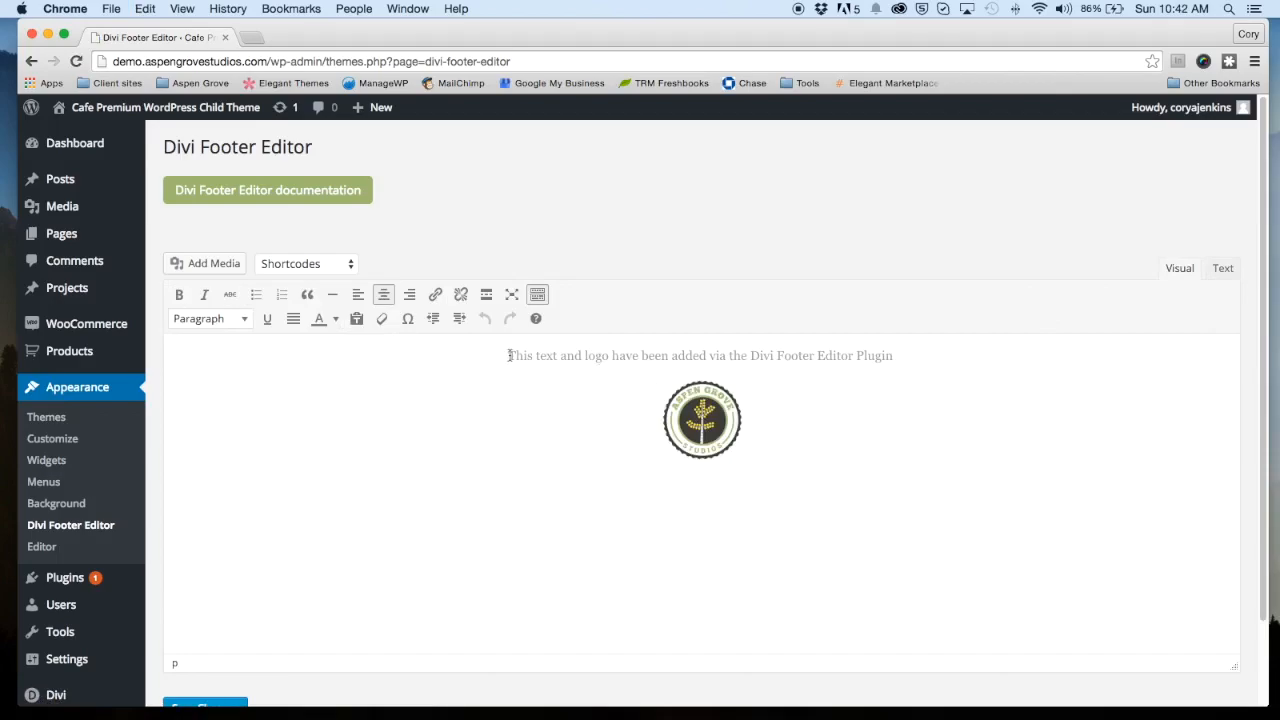
{"action": "left_click_drag", "start_coordinate": [508, 355], "coordinate": [813, 369]}
{"action": "left_click", "coordinate": [867, 413]}
Step: Open the Divi Footer Editor documentation, read through its description, features and installation sections, and close it
{"action": "scroll", "coordinate": [606, 224], "scroll_direction": "up", "scroll_amount": 2}
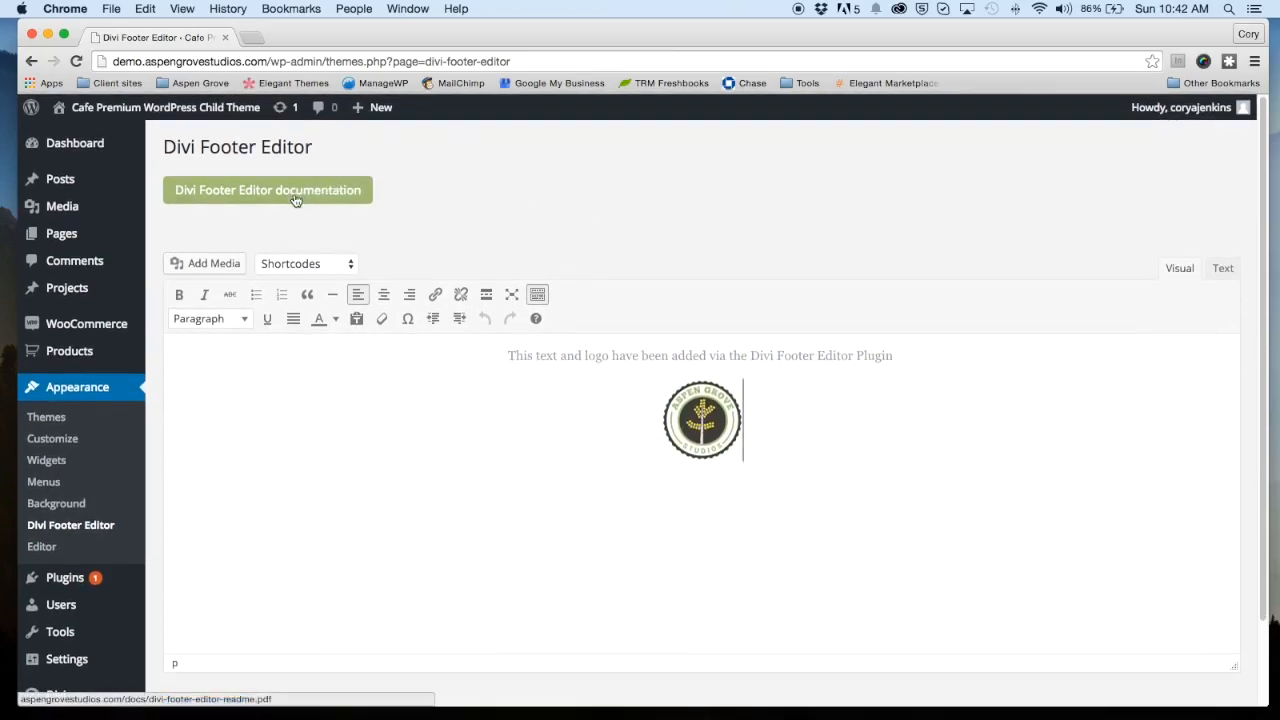
{"action": "scroll", "coordinate": [296, 200], "scroll_direction": "up", "scroll_amount": 2}
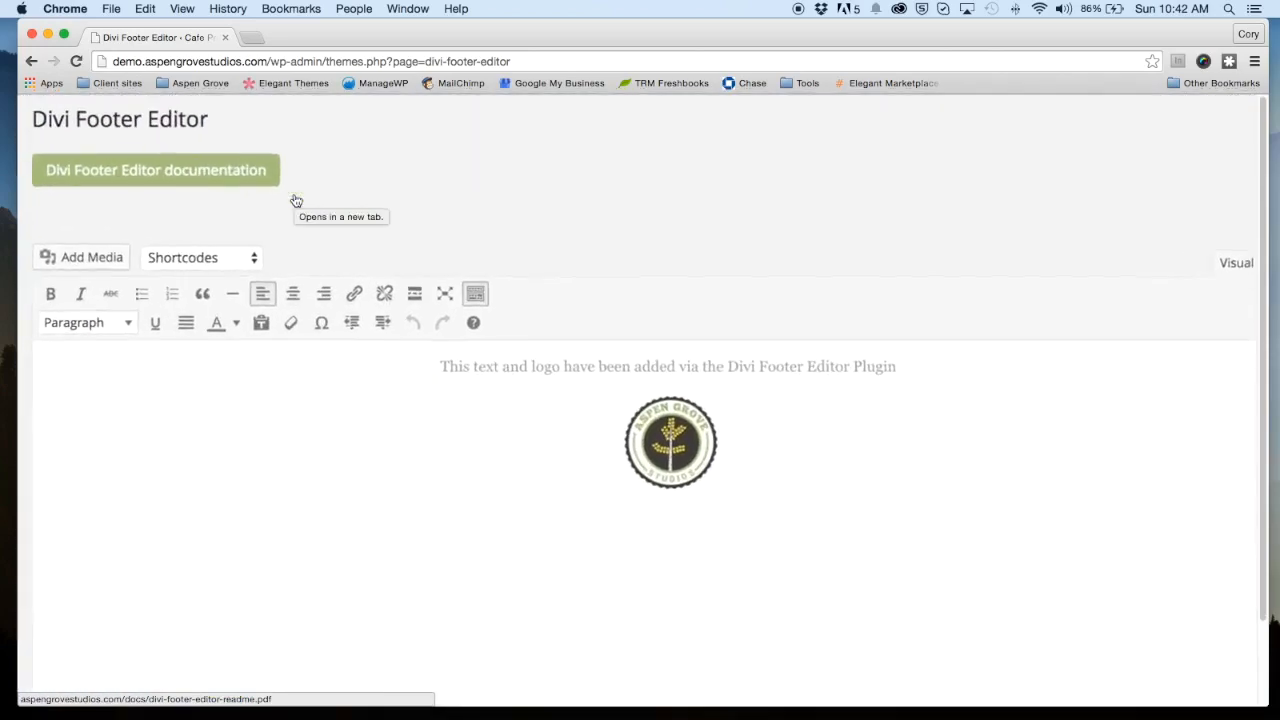
{"action": "scroll", "coordinate": [302, 188], "scroll_direction": "down", "scroll_amount": 2}
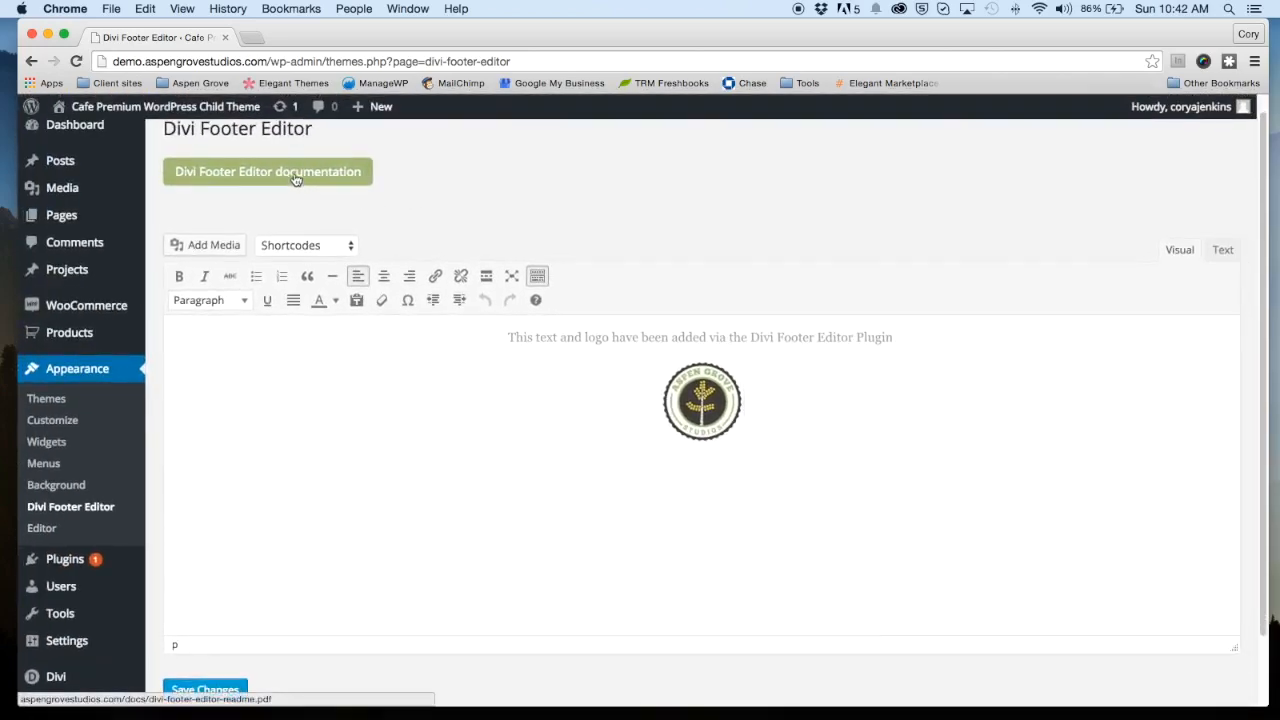
{"action": "scroll", "coordinate": [296, 186], "scroll_direction": "up", "scroll_amount": 1}
{"action": "left_click", "coordinate": [296, 193]}
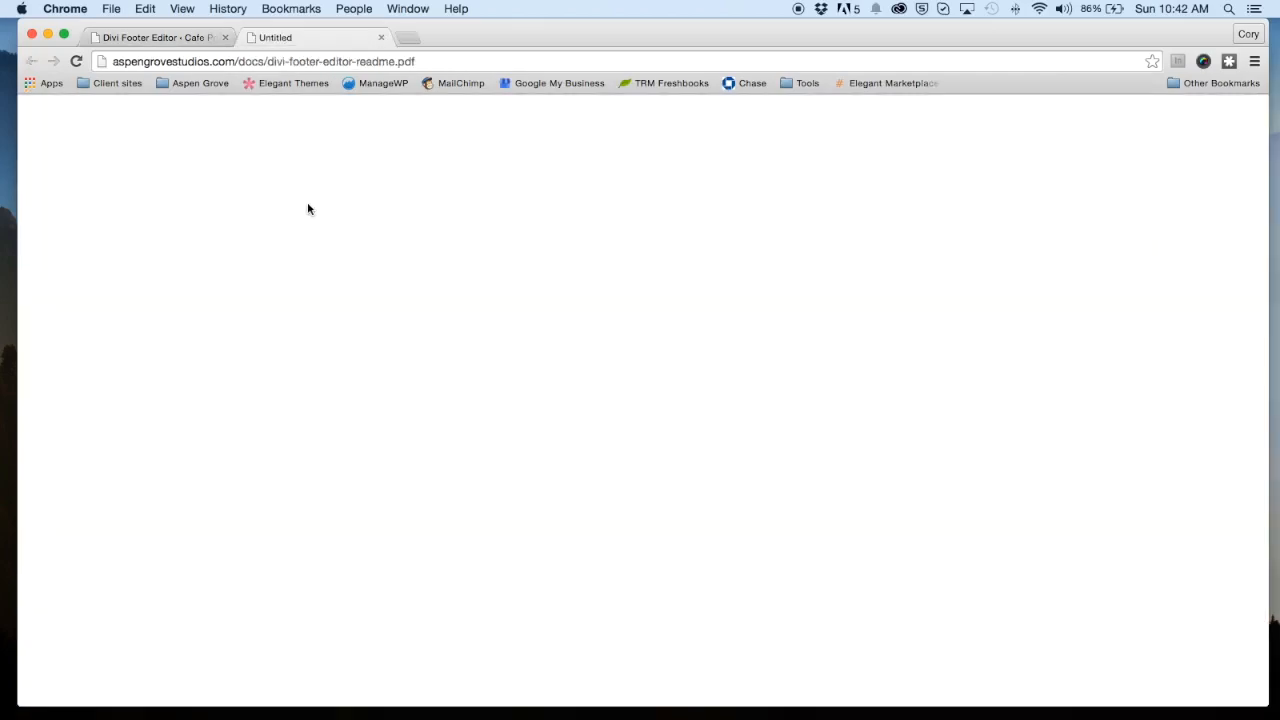
{"action": "scroll", "coordinate": [339, 228], "scroll_direction": "down", "scroll_amount": 10}
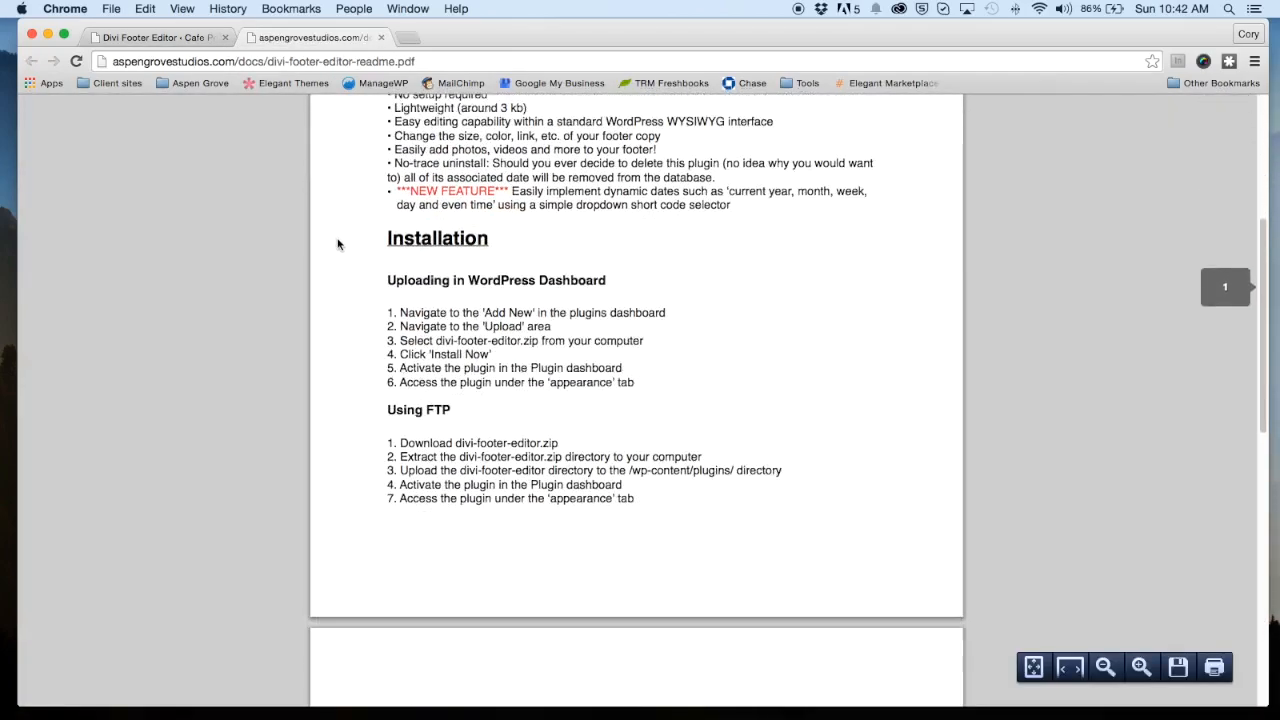
{"action": "scroll", "coordinate": [330, 244], "scroll_direction": "down", "scroll_amount": 3}
{"action": "scroll", "coordinate": [330, 244], "scroll_direction": "up", "scroll_amount": 10}
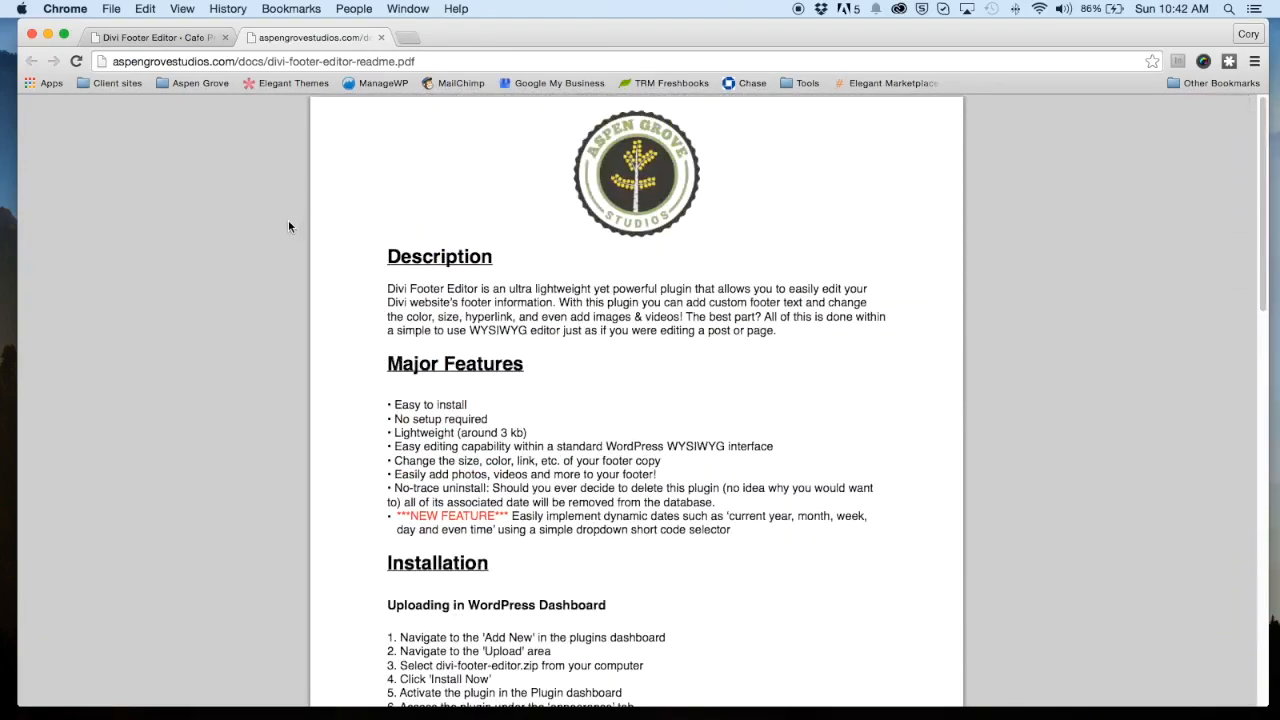
{"action": "left_click", "coordinate": [381, 37]}
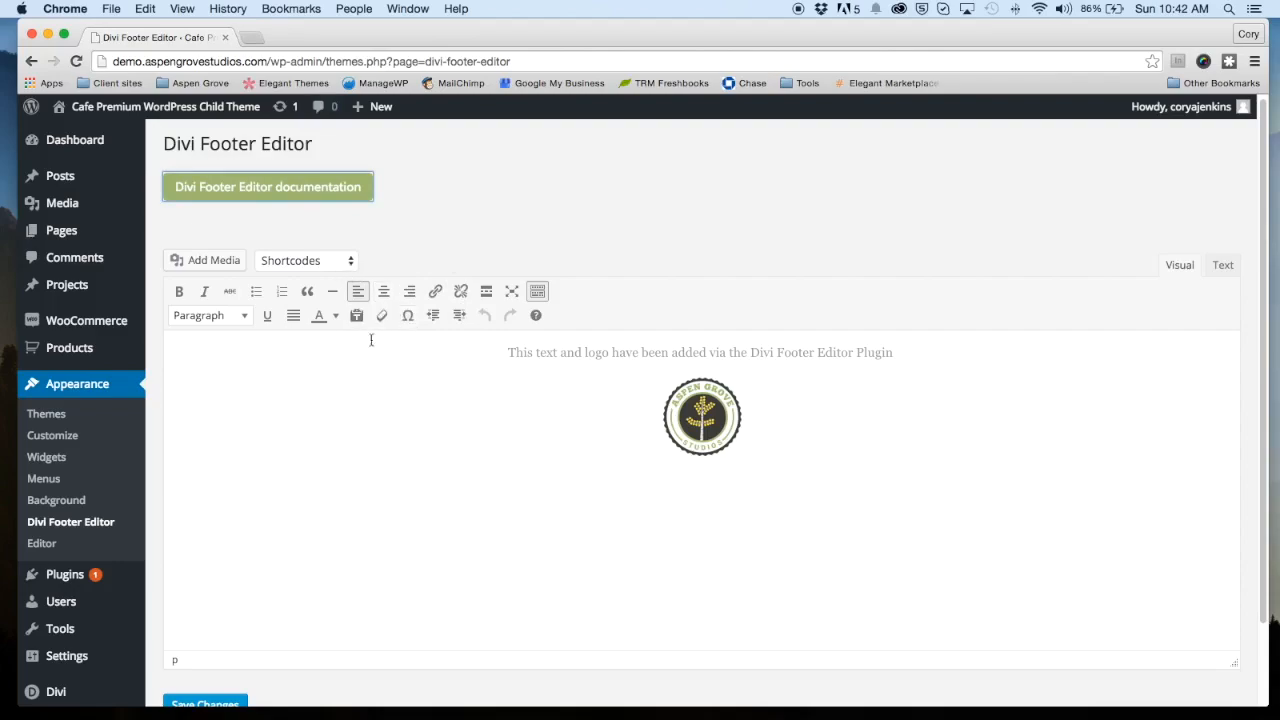
Step: Look over the available date shortcodes, then replace the footer text above the logo with "Copyright ©"
{"action": "left_click", "coordinate": [344, 261]}
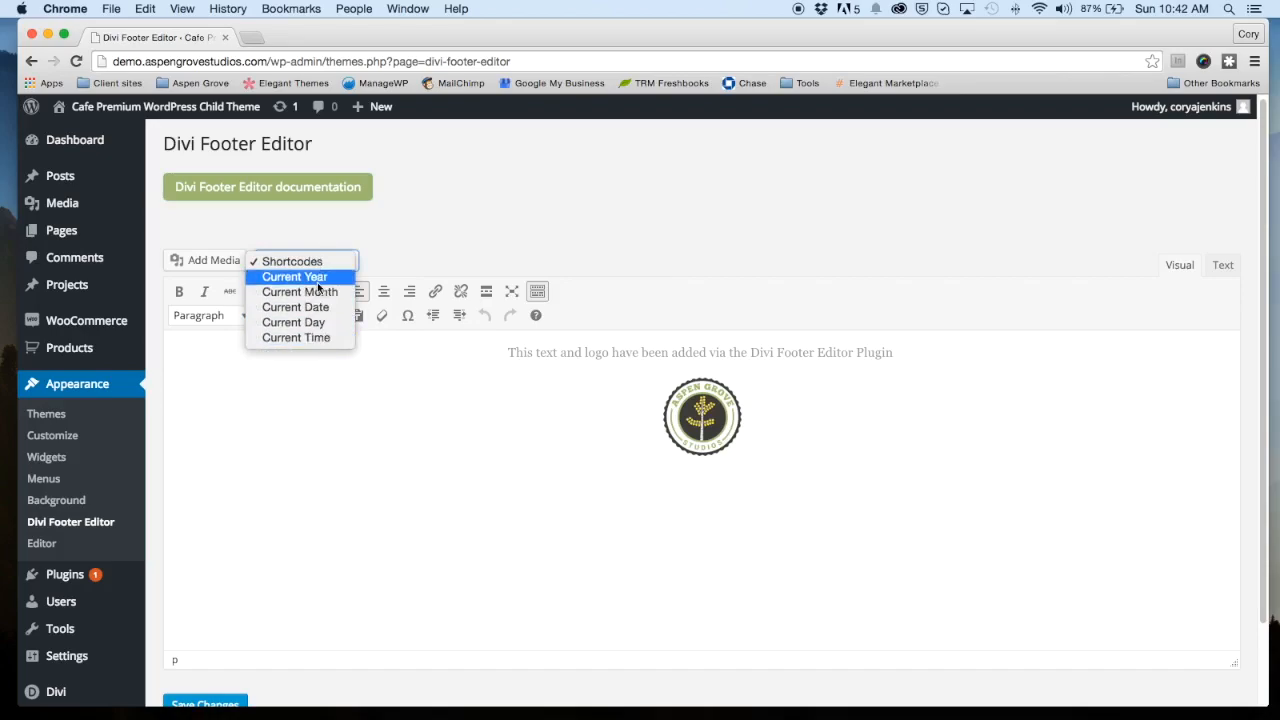
{"action": "left_click", "coordinate": [410, 352]}
{"action": "left_click_drag", "start_coordinate": [906, 357], "coordinate": [523, 334]}
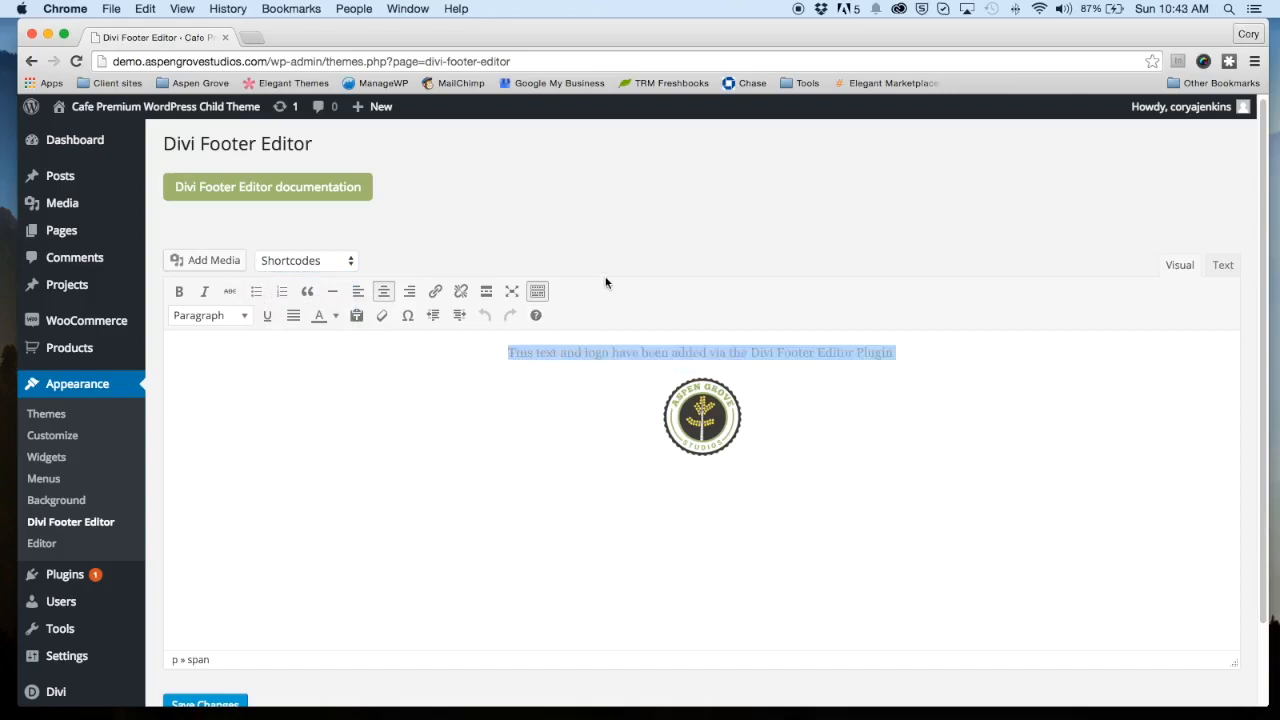
{"action": "key", "text": "BackSpace"}
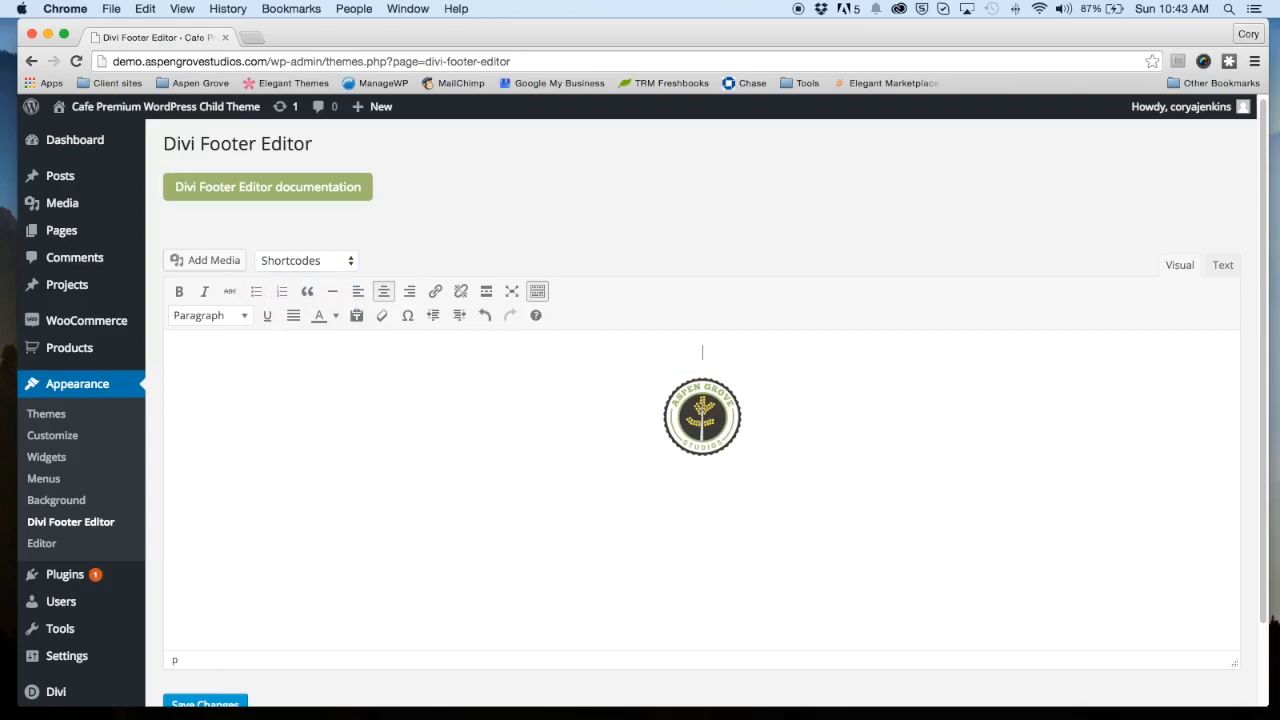
{"action": "type", "text": "Copyright"}
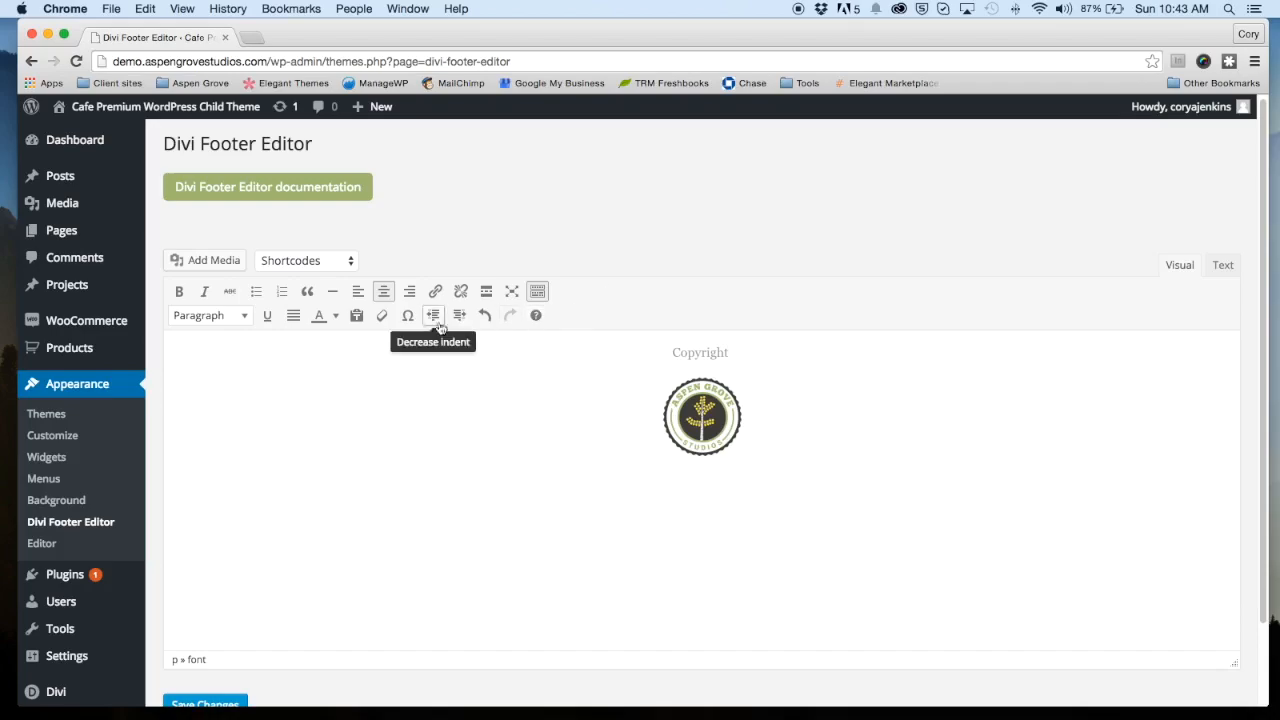
{"action": "left_click", "coordinate": [407, 315]}
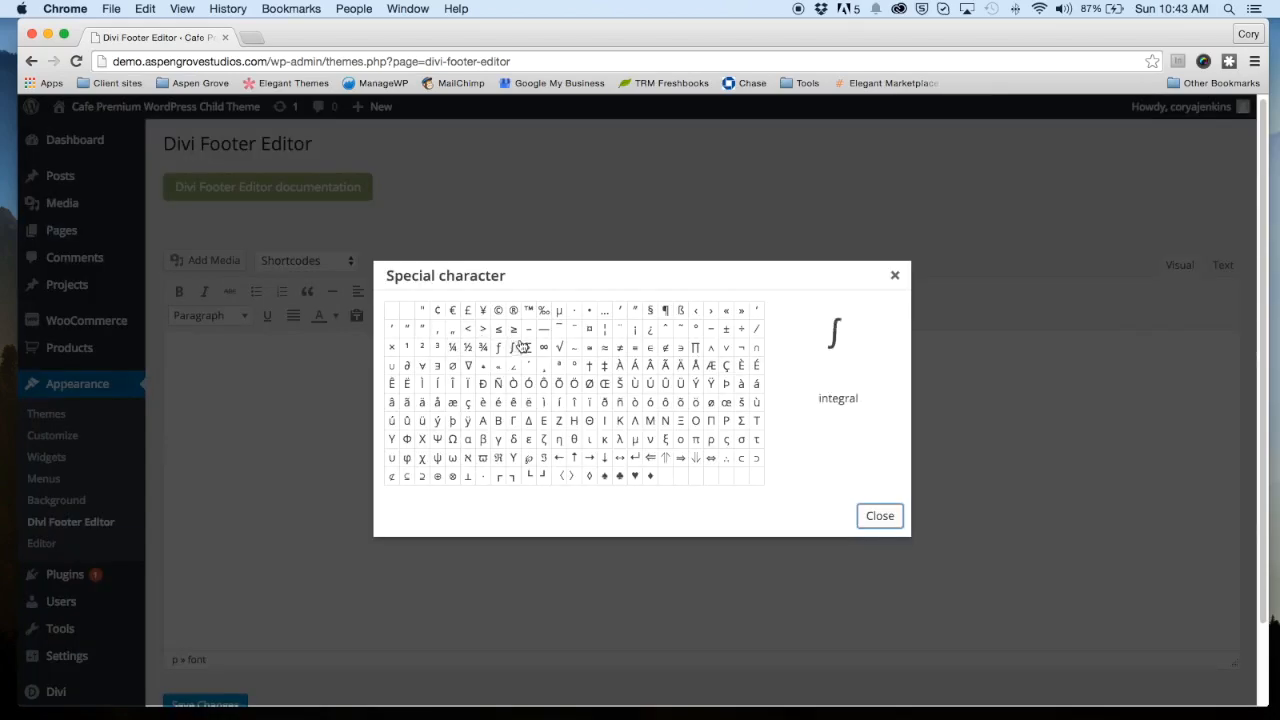
{"action": "left_click", "coordinate": [498, 313]}
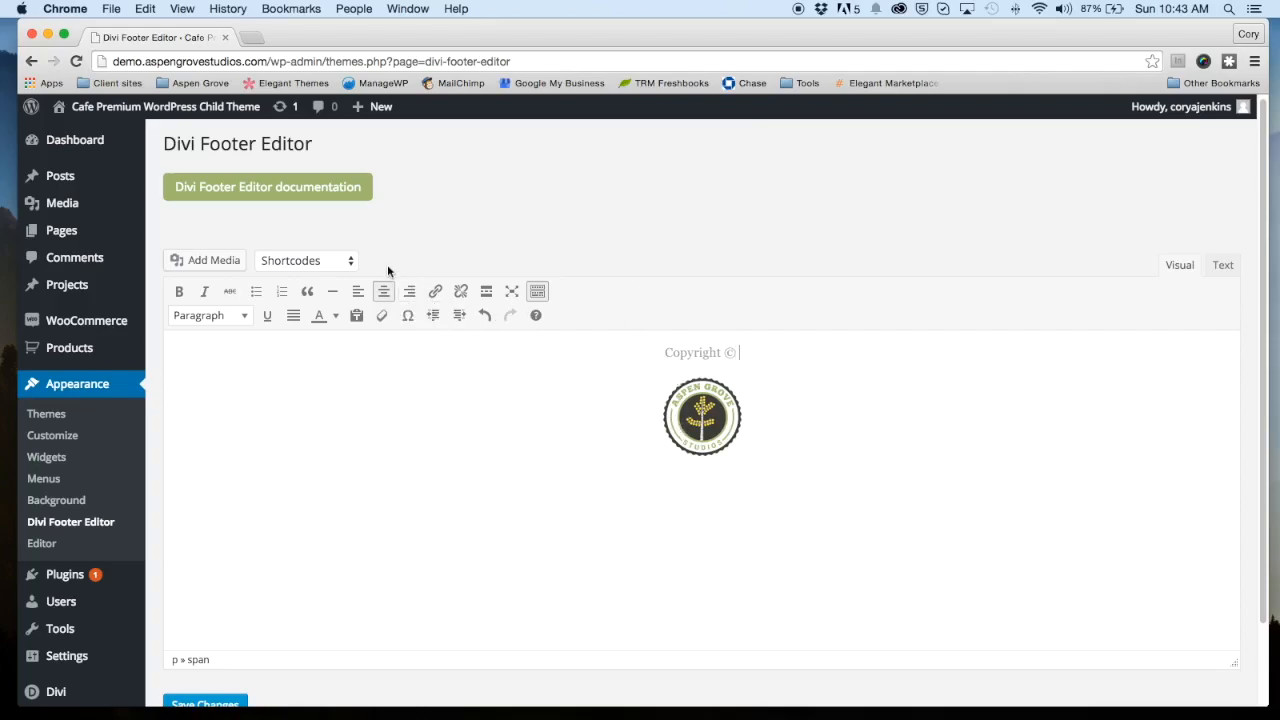
Step: Insert the Current Year shortcode after "Copyright ©" and continue the line with "Your Company | Designed by Aspen Grove Studios"
{"action": "left_click", "coordinate": [351, 261]}
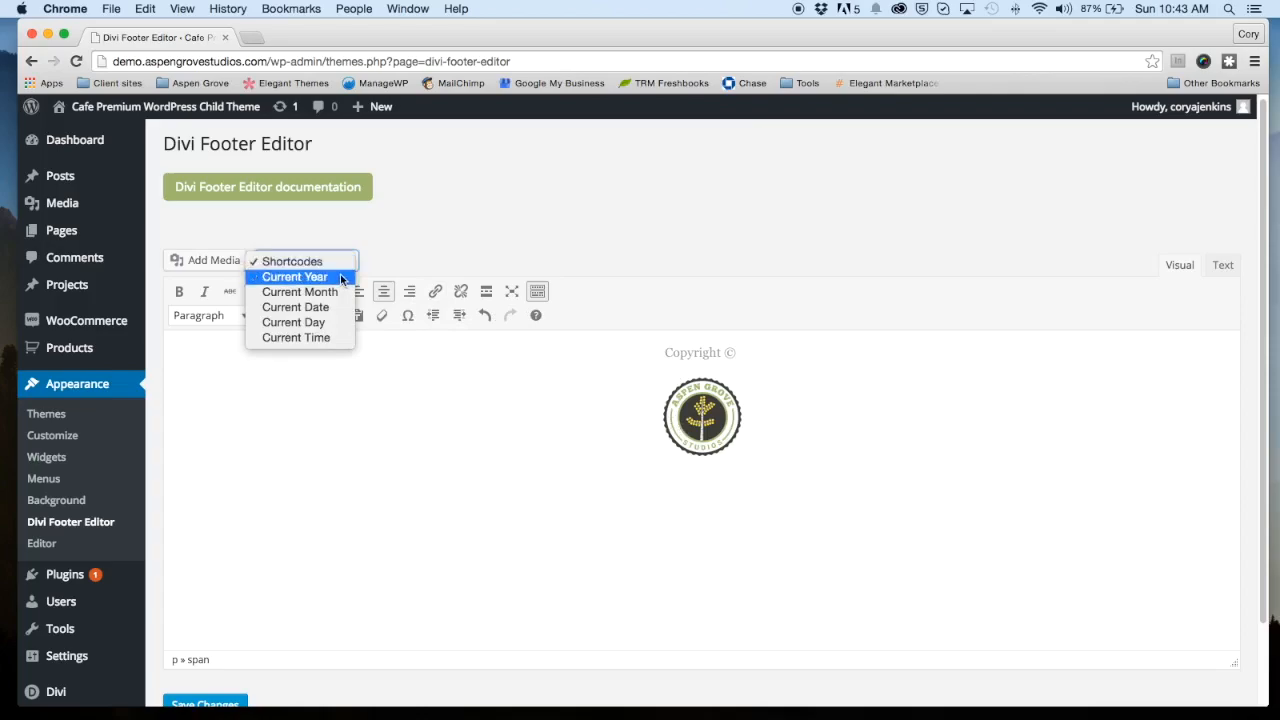
{"action": "left_click", "coordinate": [339, 277]}
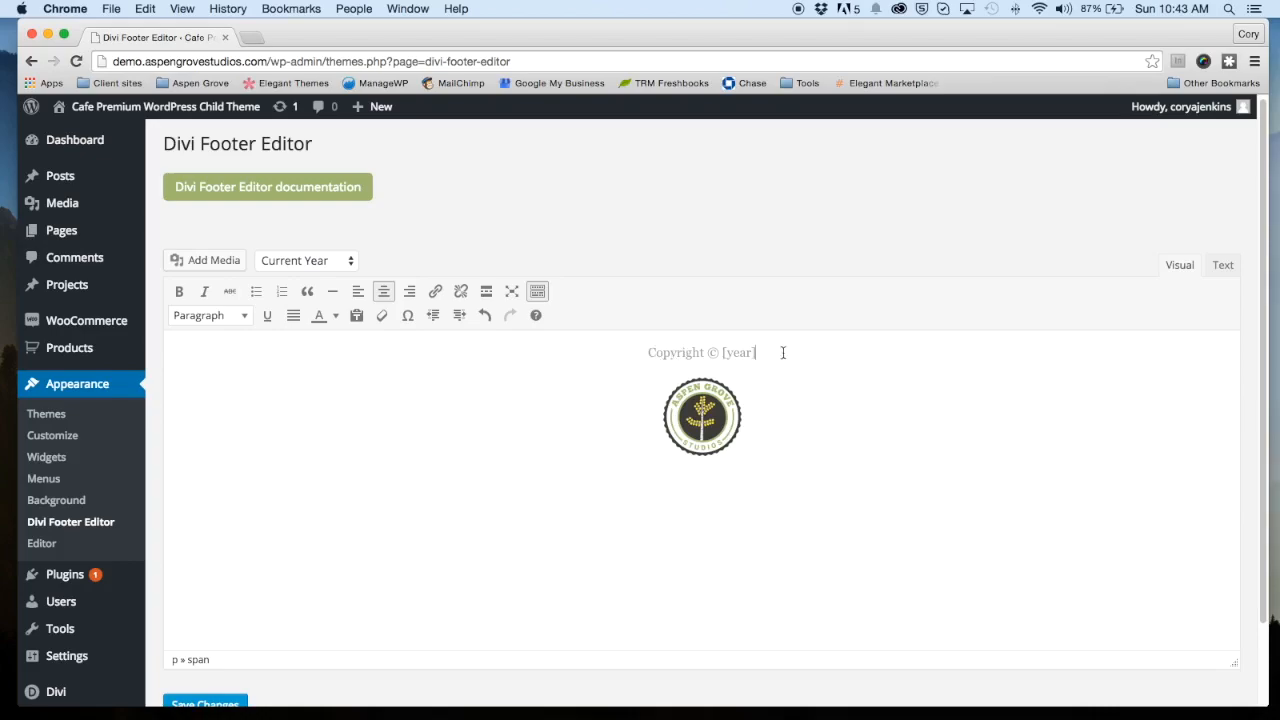
{"action": "type", "text": "Your Company "}
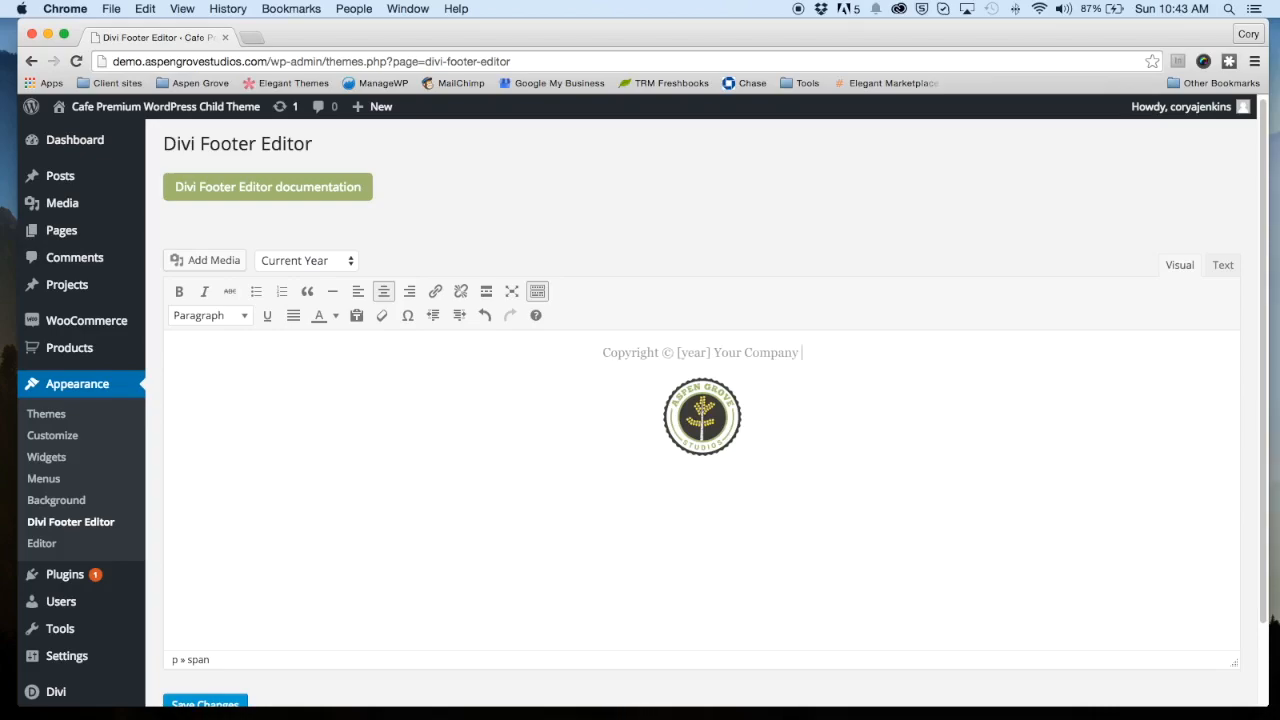
{"action": "type", "text": "| Designed by Aspenn Grove S"}
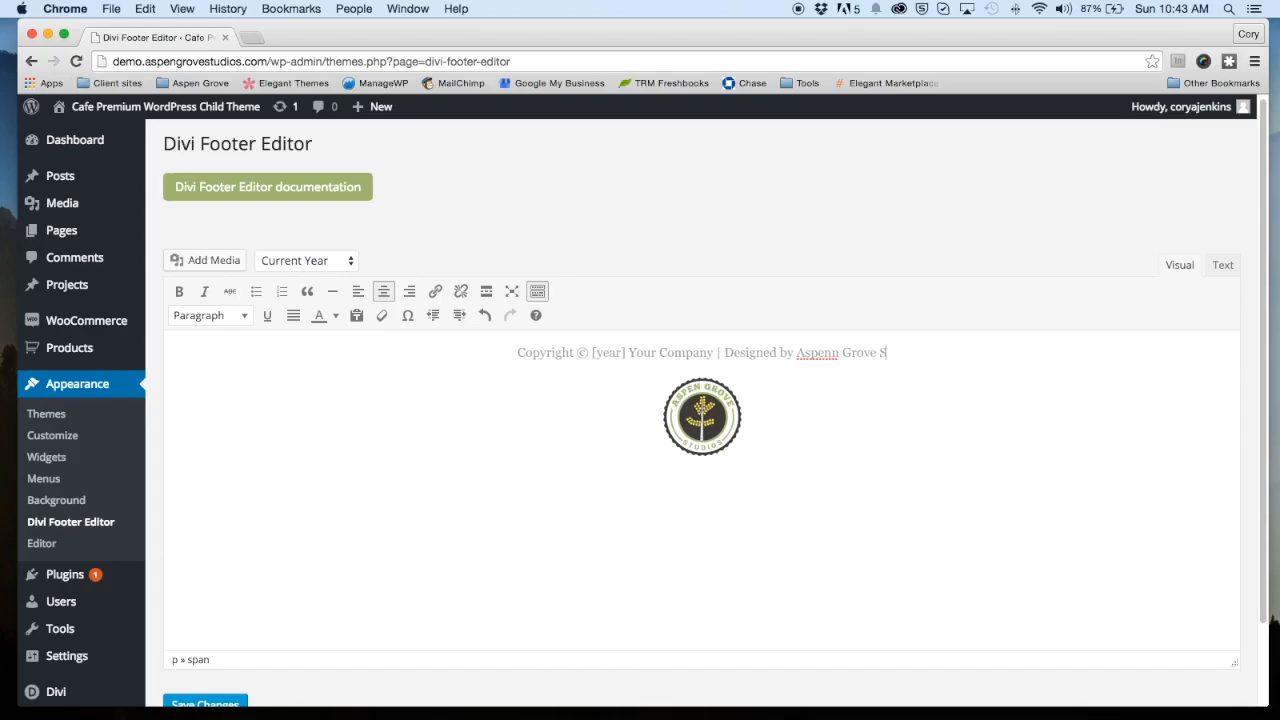
{"action": "type", "text": "tudios"}
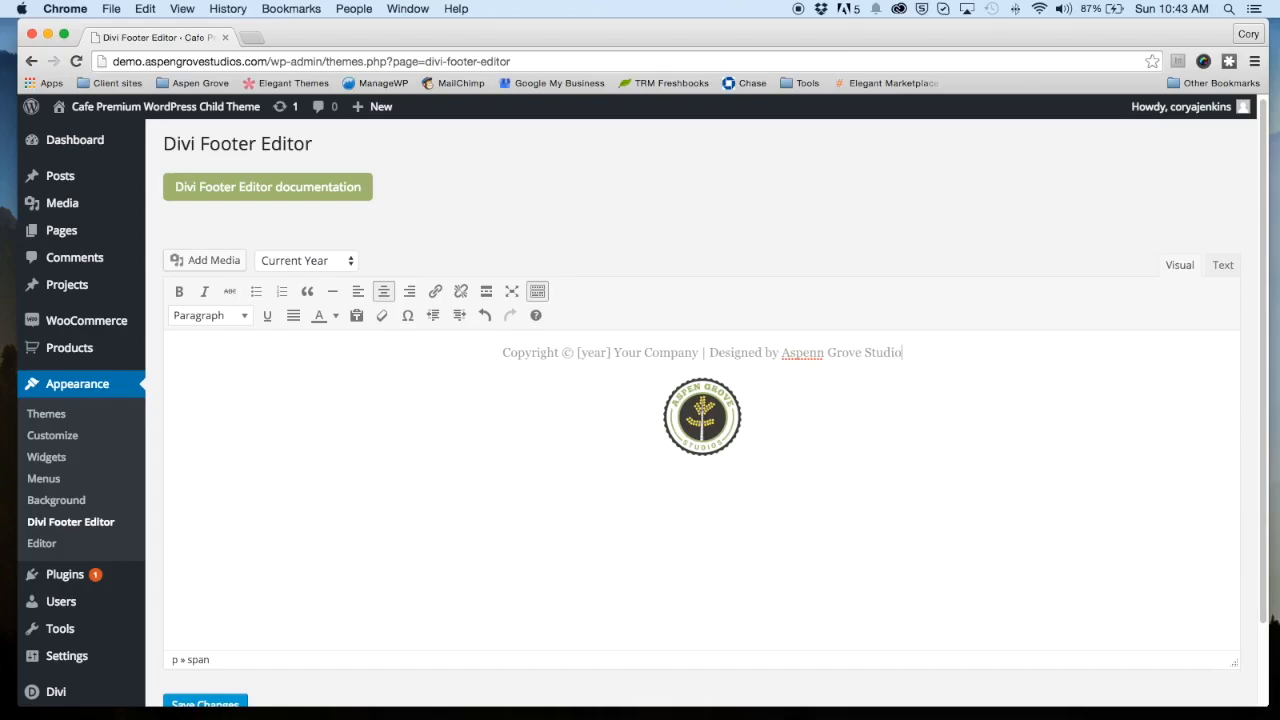
{"action": "left_click", "coordinate": [812, 351]}
{"action": "key", "text": "BackSpace"}
{"action": "left_click_drag", "start_coordinate": [785, 354], "coordinate": [901, 356]}
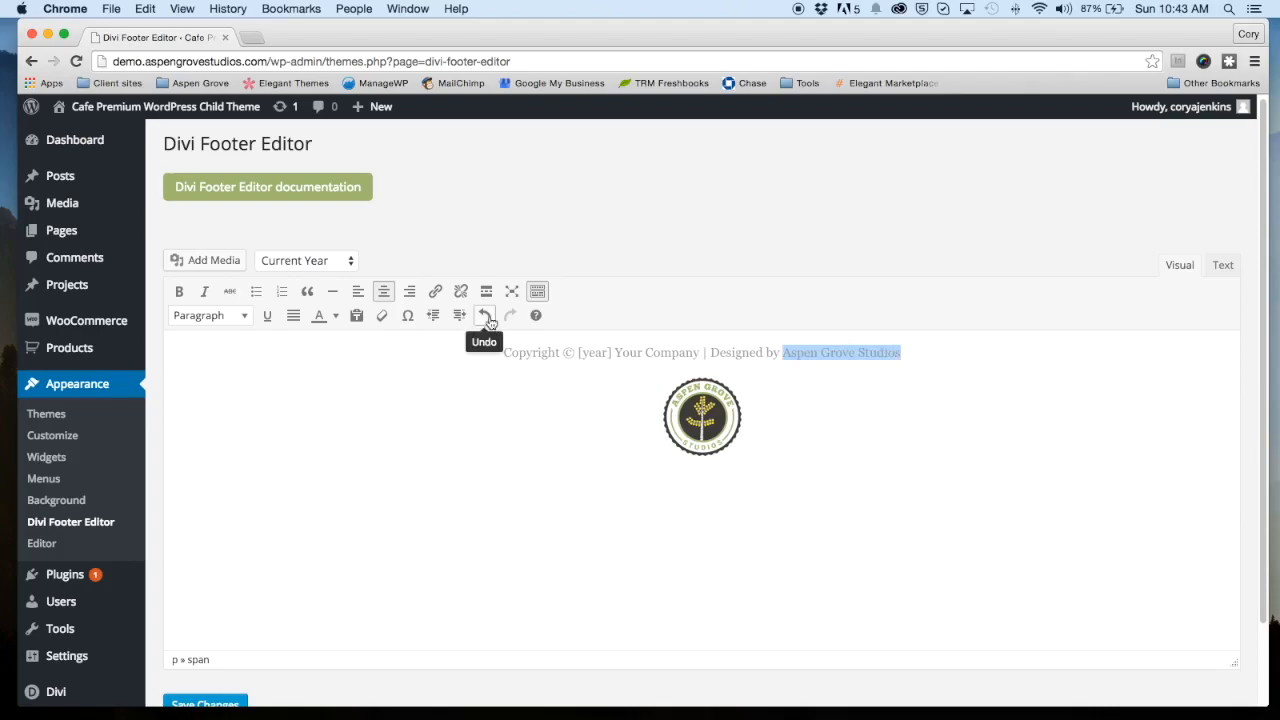
{"action": "left_click", "coordinate": [435, 291]}
{"action": "type", "text": "www.aspengrovestudios"}
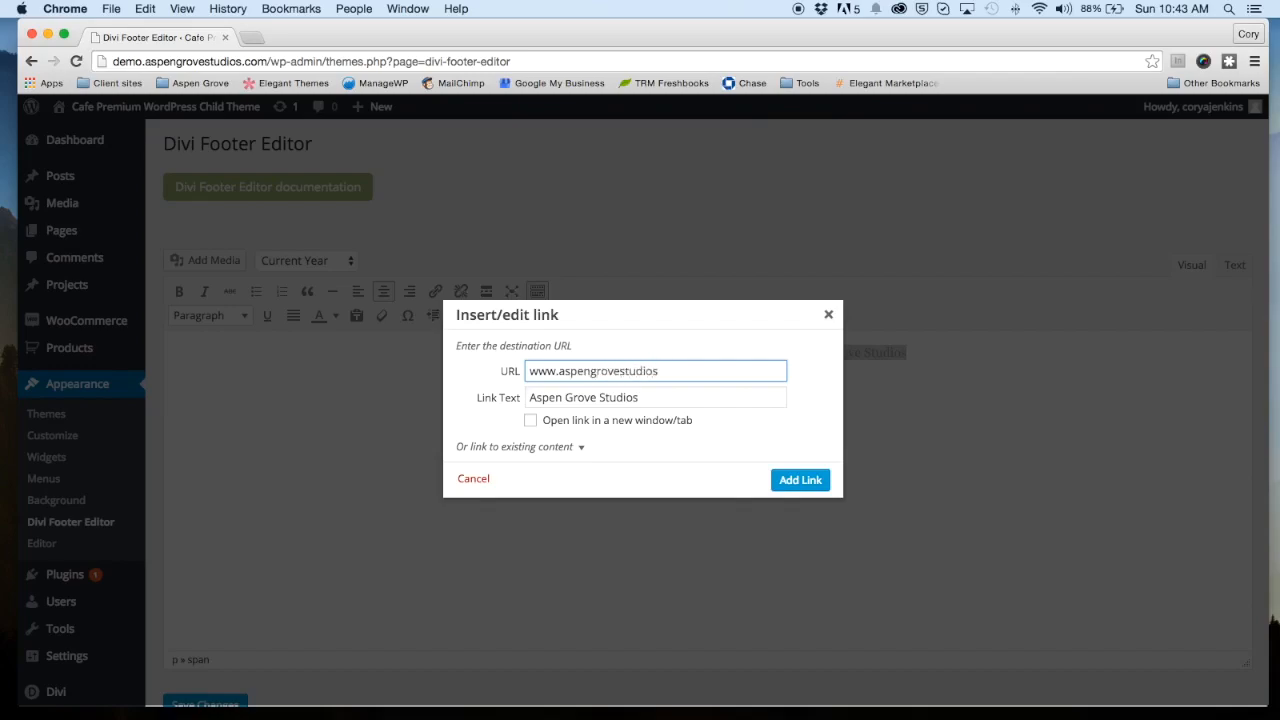
{"action": "type", "text": ".com"}
{"action": "left_click", "coordinate": [531, 421]}
{"action": "left_click", "coordinate": [803, 482]}
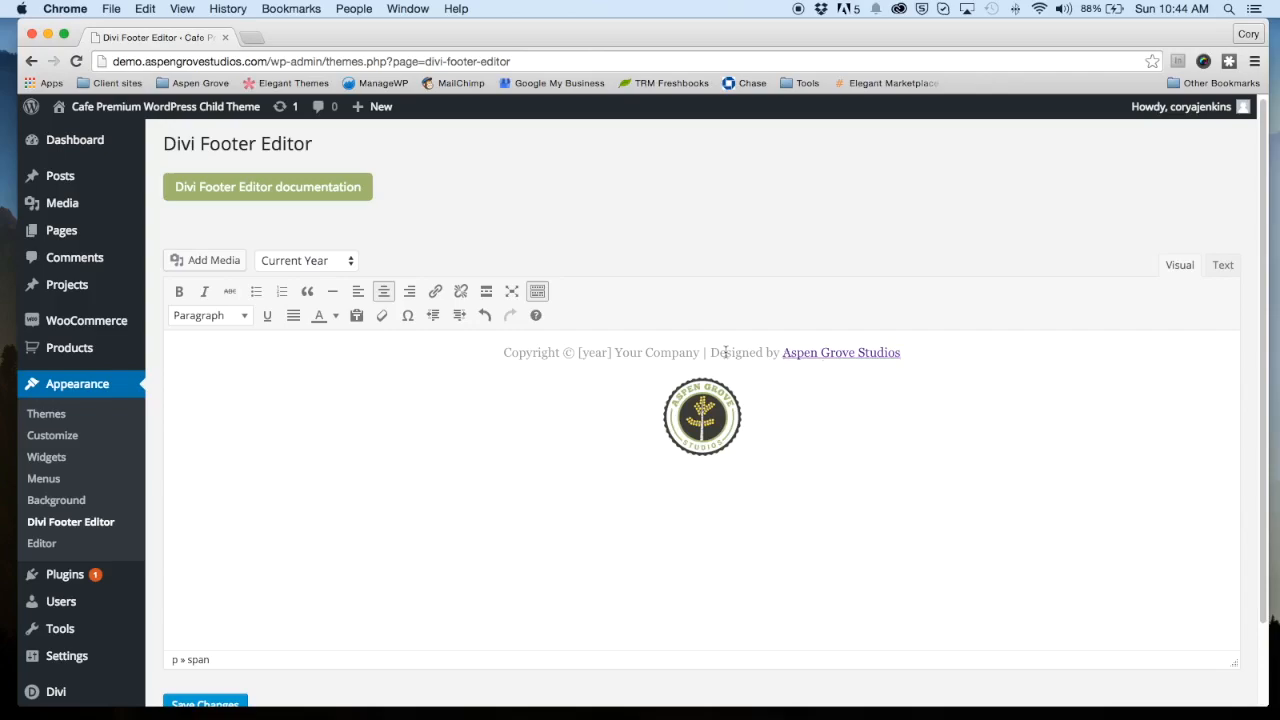
Step: Save the footer changes and check the year in the copyright line at the bottom of the live site
{"action": "scroll", "coordinate": [613, 539], "scroll_direction": "down", "scroll_amount": 2}
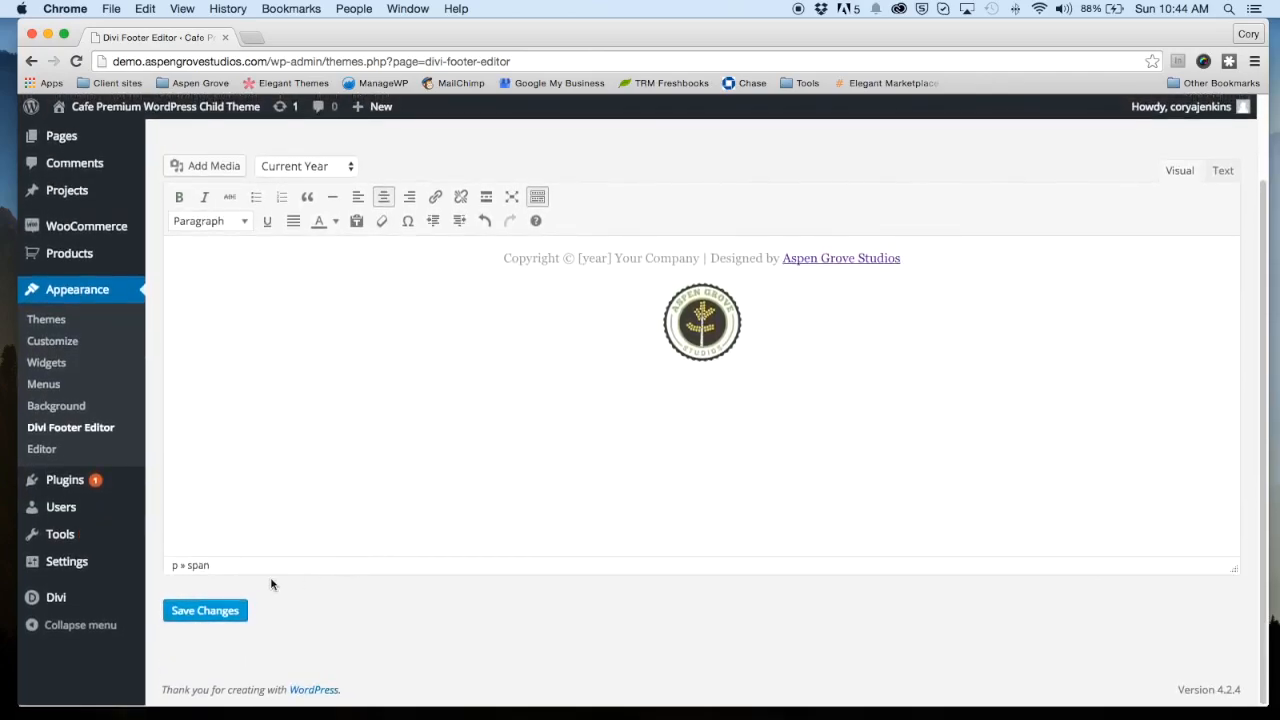
{"action": "left_click", "coordinate": [232, 611]}
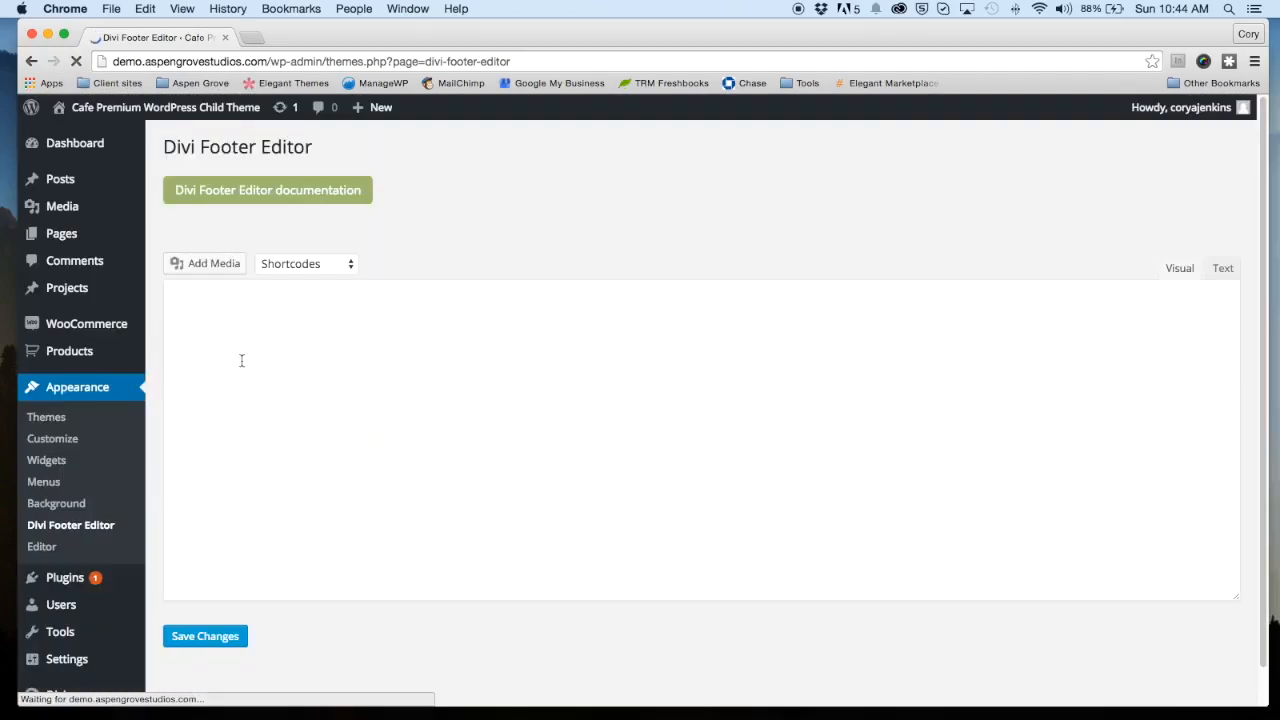
{"action": "mouse_move", "coordinate": [100, 107]}
{"action": "left_click", "coordinate": [92, 141]}
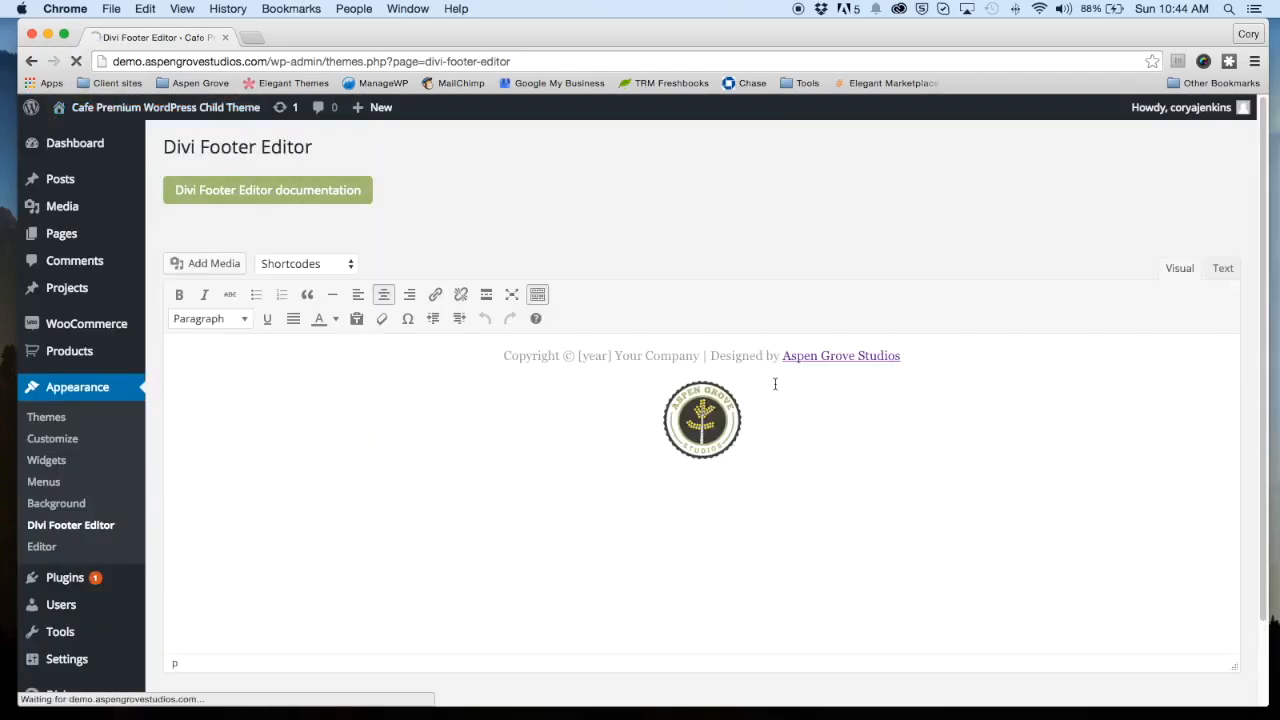
{"action": "scroll", "coordinate": [736, 387], "scroll_direction": "down", "scroll_amount": 3}
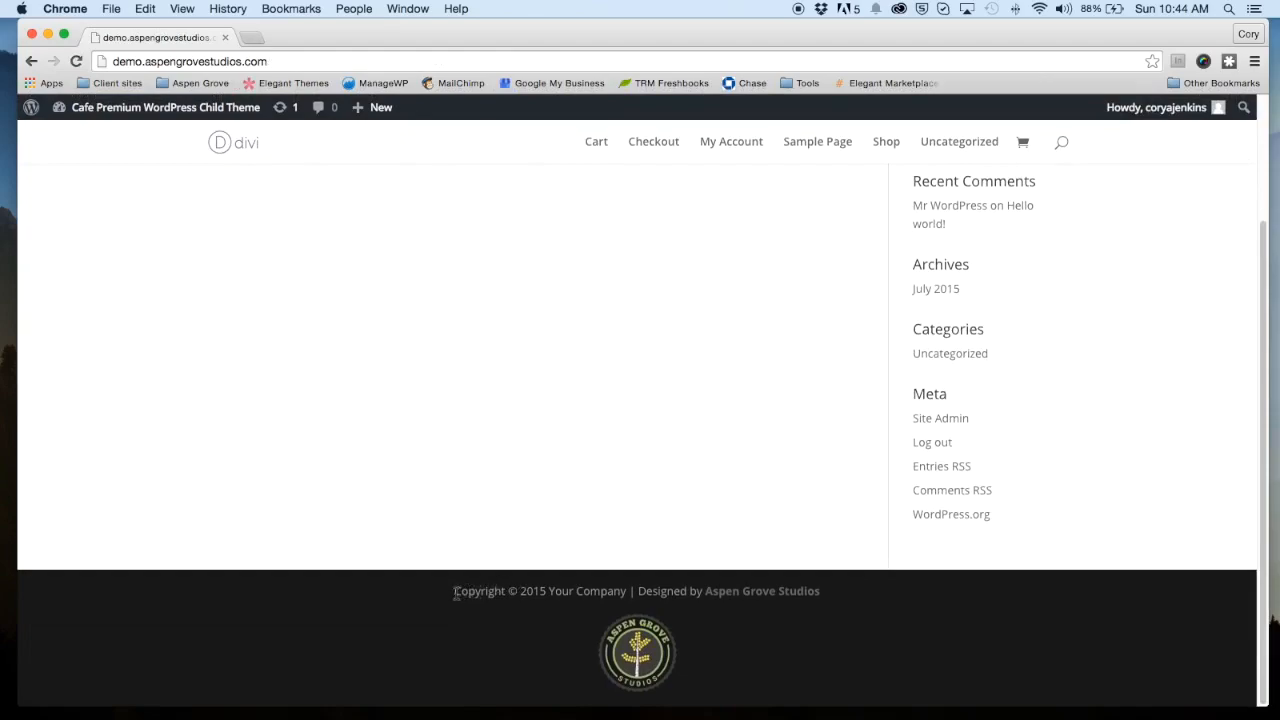
{"action": "left_click_drag", "start_coordinate": [520, 591], "coordinate": [550, 591]}
{"action": "left_click", "coordinate": [230, 262]}
Step: Return to the Divi Footer Editor in the dashboard and add an empty line between the copyright text and the logo
{"action": "mouse_move", "coordinate": [149, 114]}
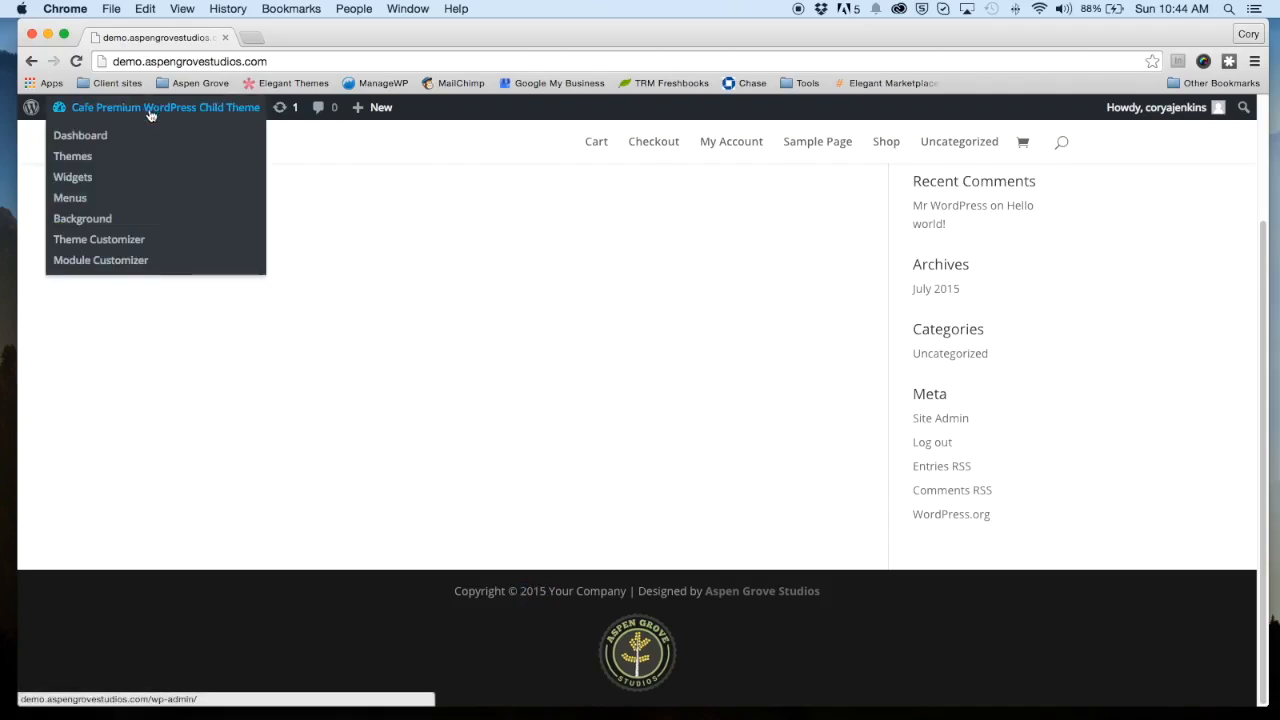
{"action": "left_click", "coordinate": [88, 138]}
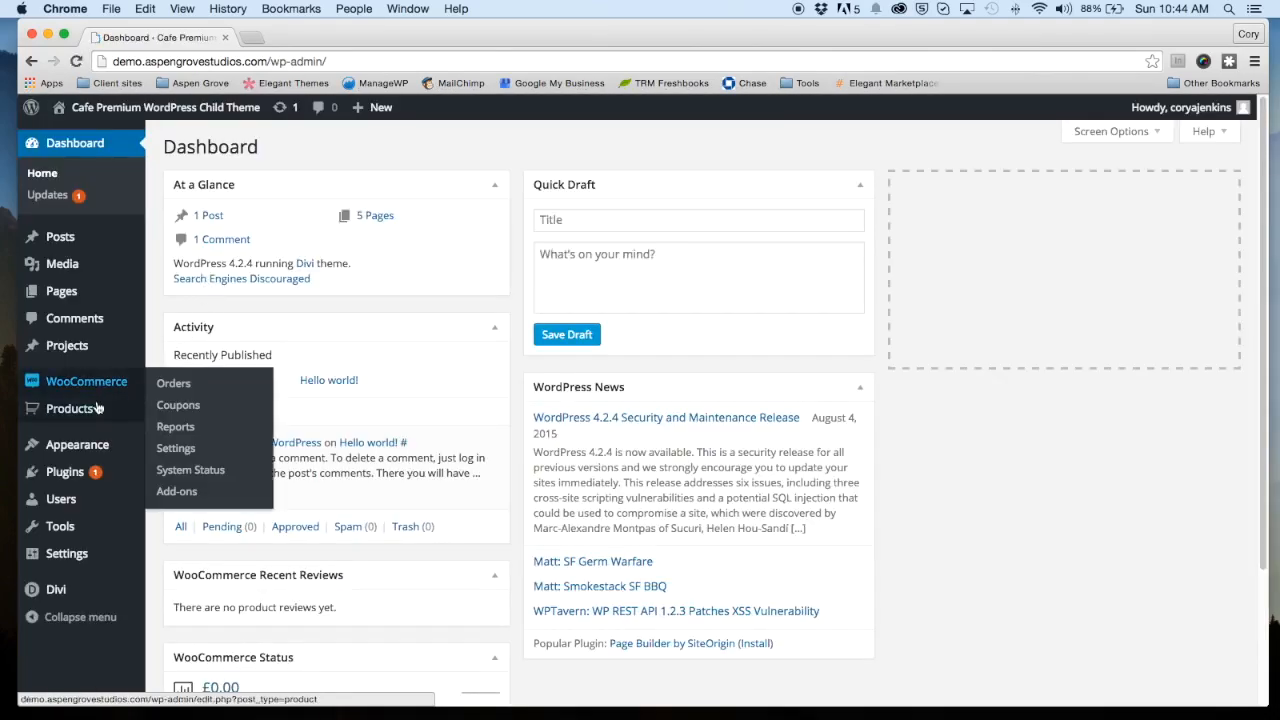
{"action": "mouse_move", "coordinate": [133, 460]}
{"action": "left_click", "coordinate": [200, 555]}
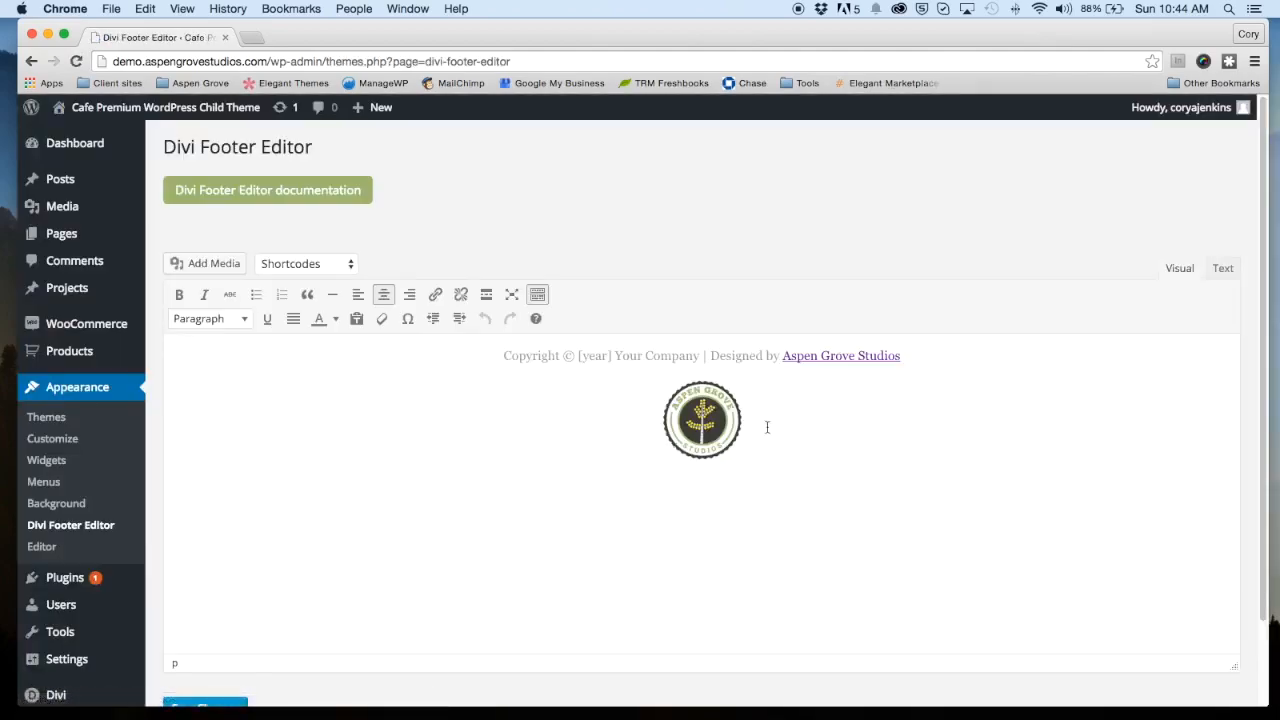
{"action": "left_click", "coordinate": [911, 360]}
{"action": "key", "text": "Return"}
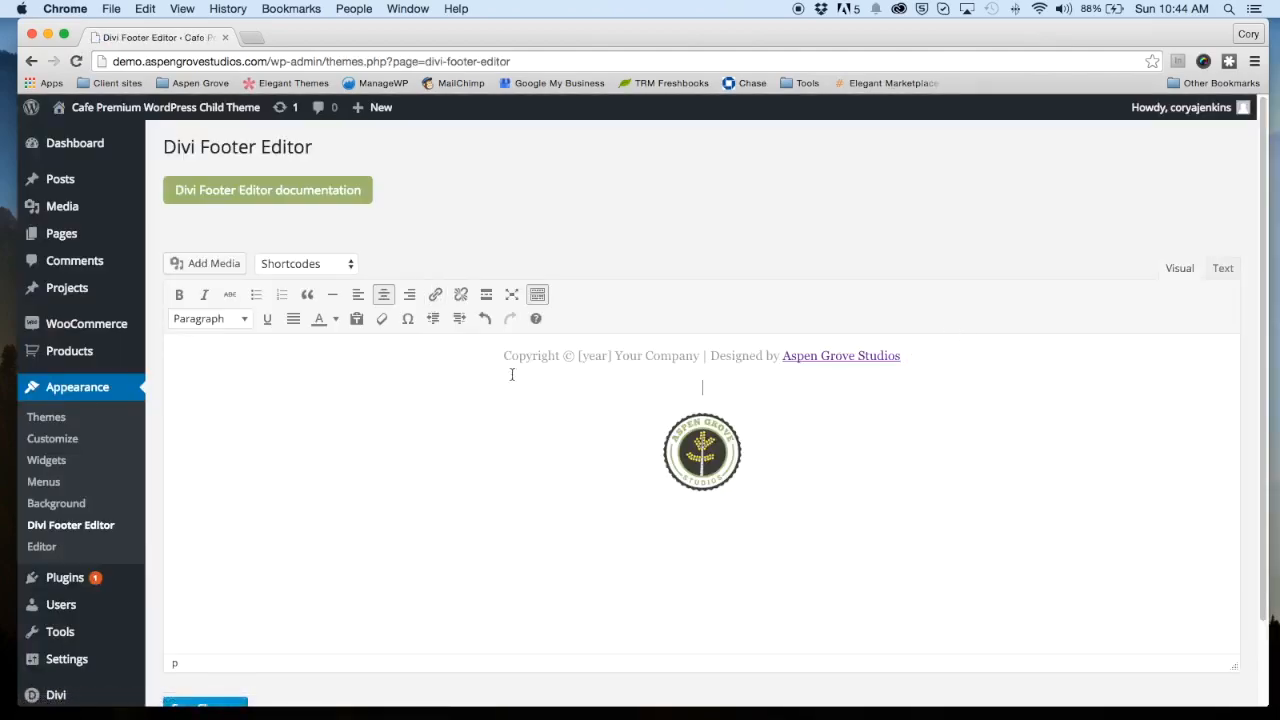
Step: Insert the Current Date and Current Time shortcodes, separated by a space, on the line above the logo
{"action": "left_click", "coordinate": [354, 264]}
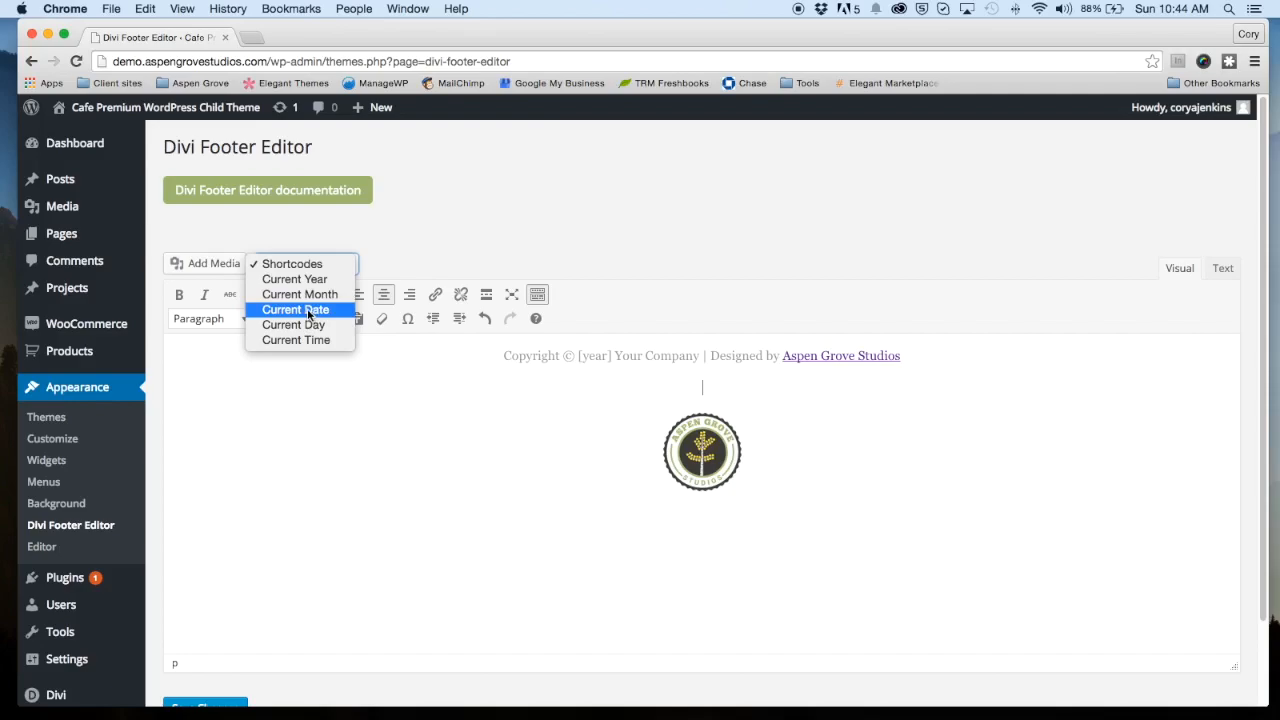
{"action": "left_click", "coordinate": [308, 311]}
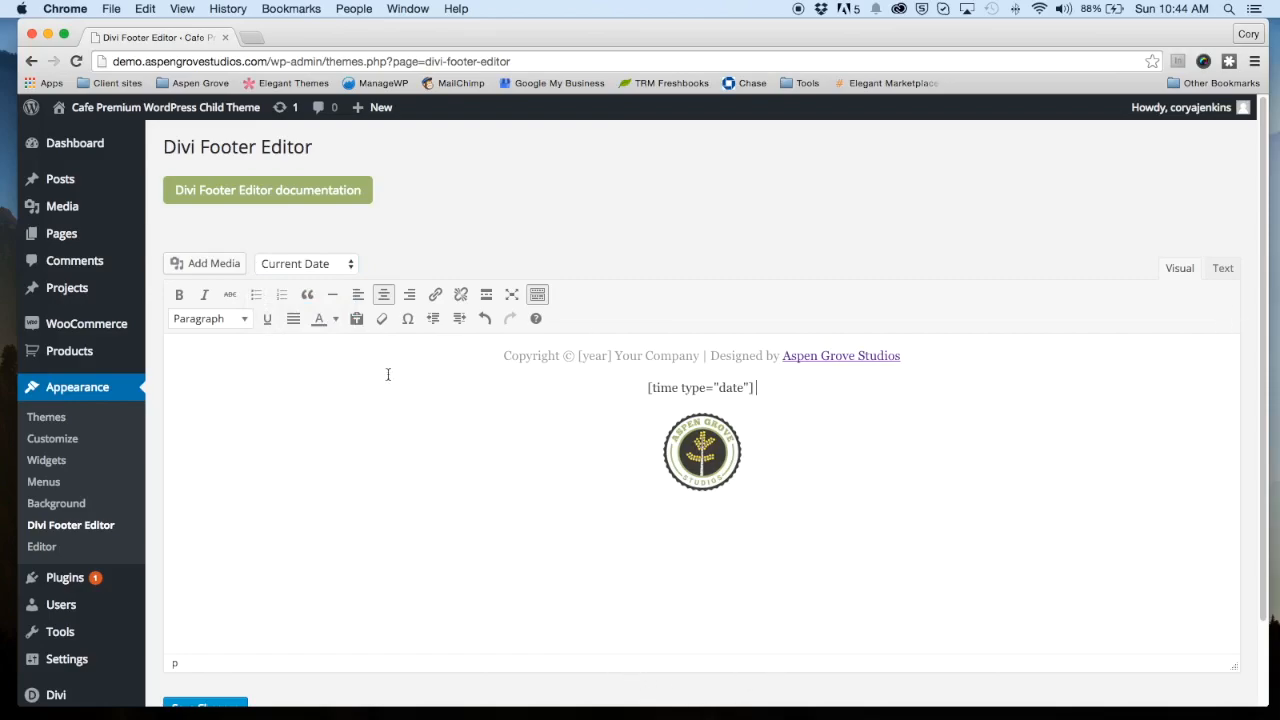
{"action": "left_click", "coordinate": [338, 265]}
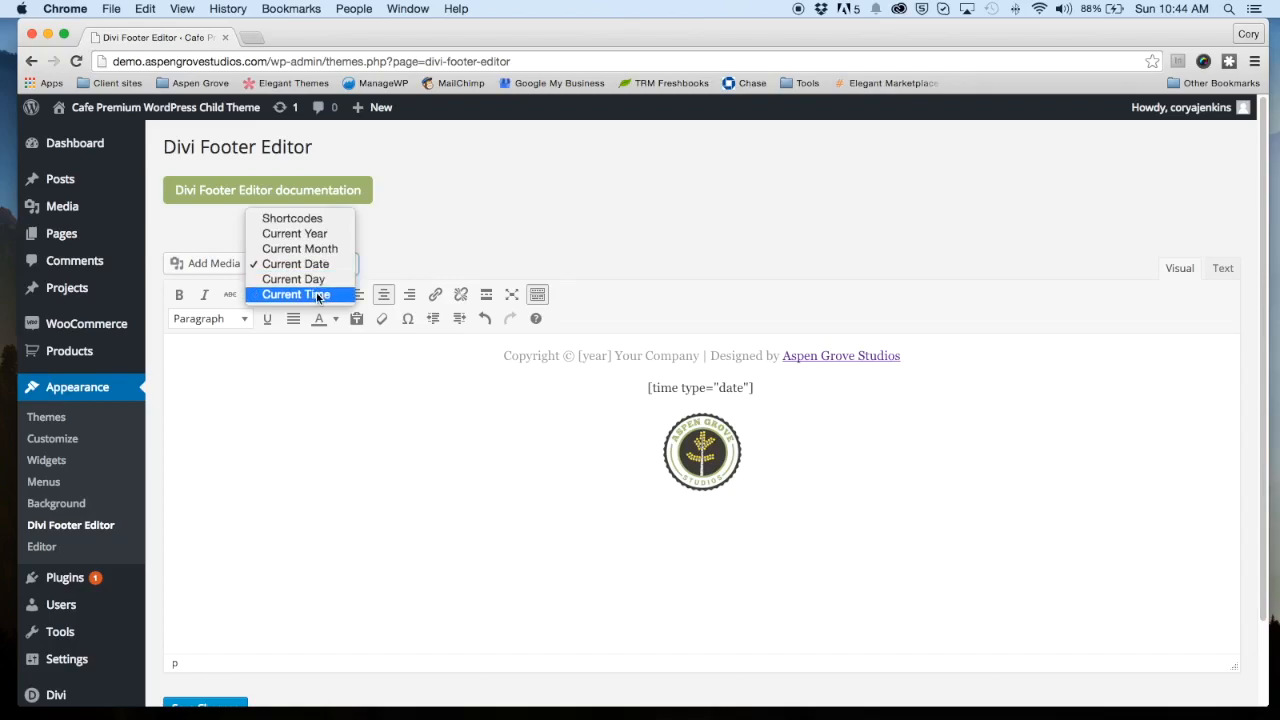
{"action": "left_click", "coordinate": [757, 405]}
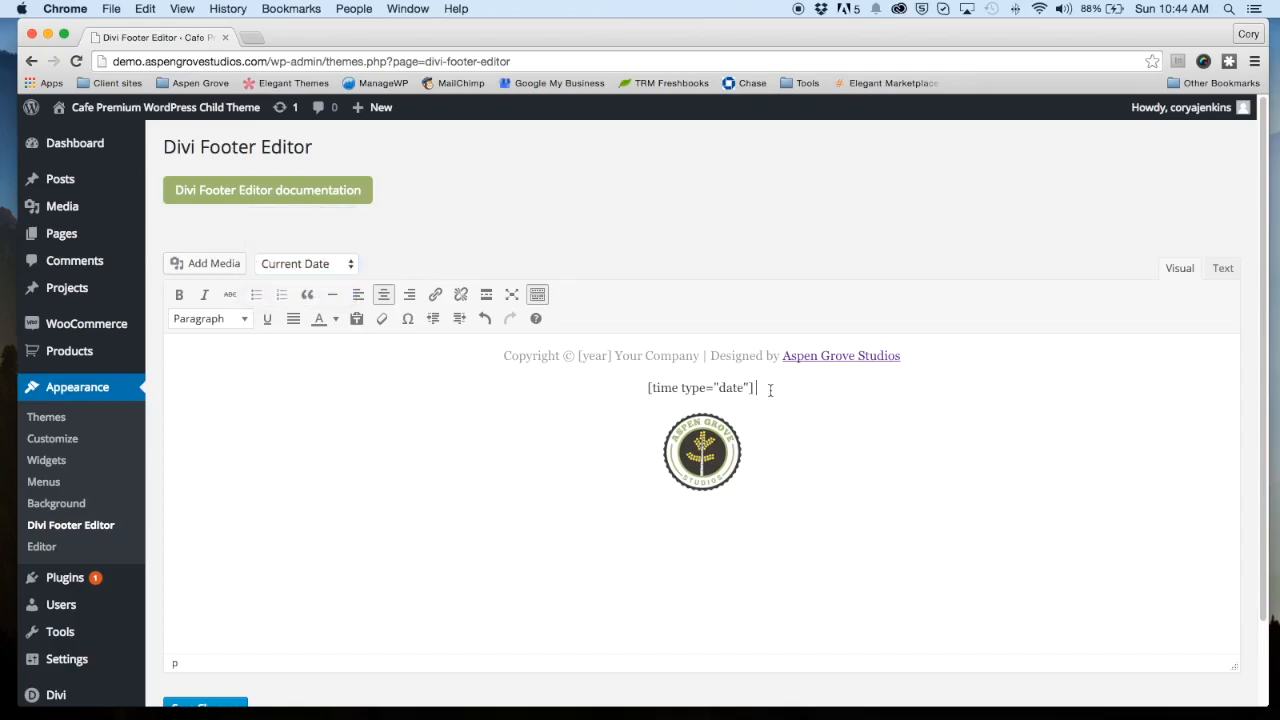
{"action": "left_click", "coordinate": [352, 265]}
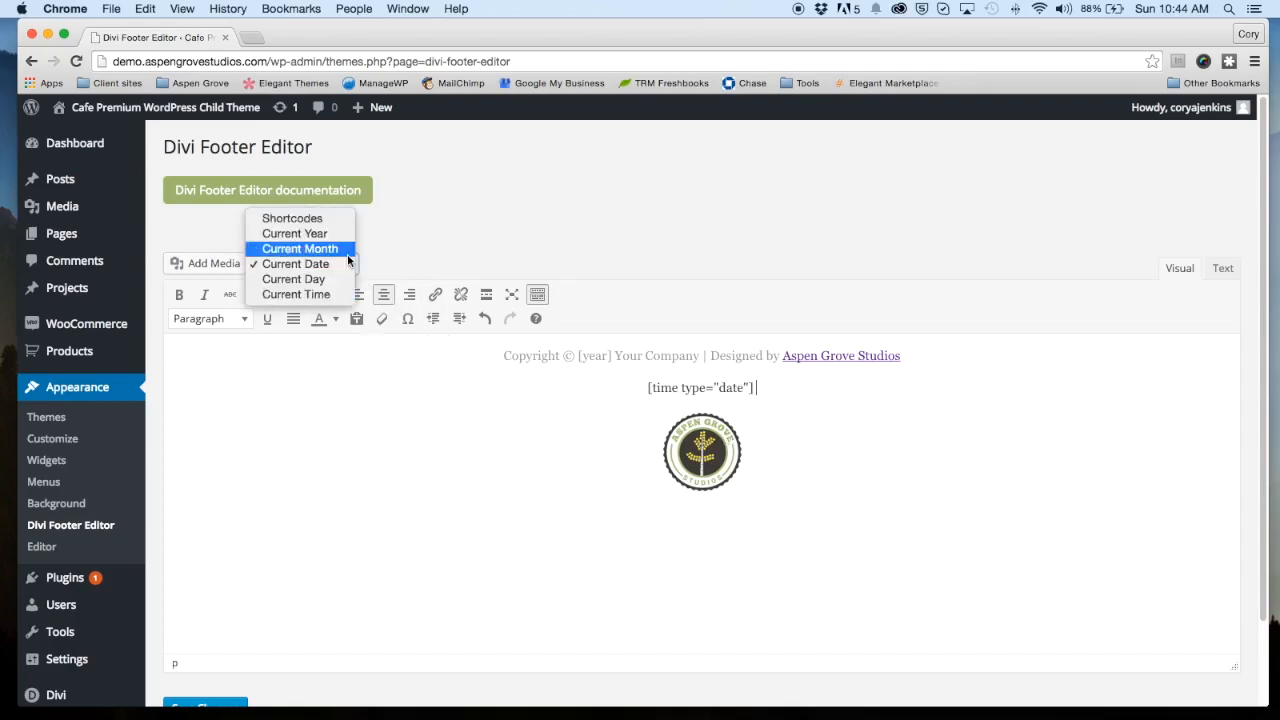
{"action": "left_click", "coordinate": [337, 303]}
Step: Save the footer changes and check the date and time line in the live site's footer
{"action": "scroll", "coordinate": [603, 531], "scroll_direction": "down", "scroll_amount": 2}
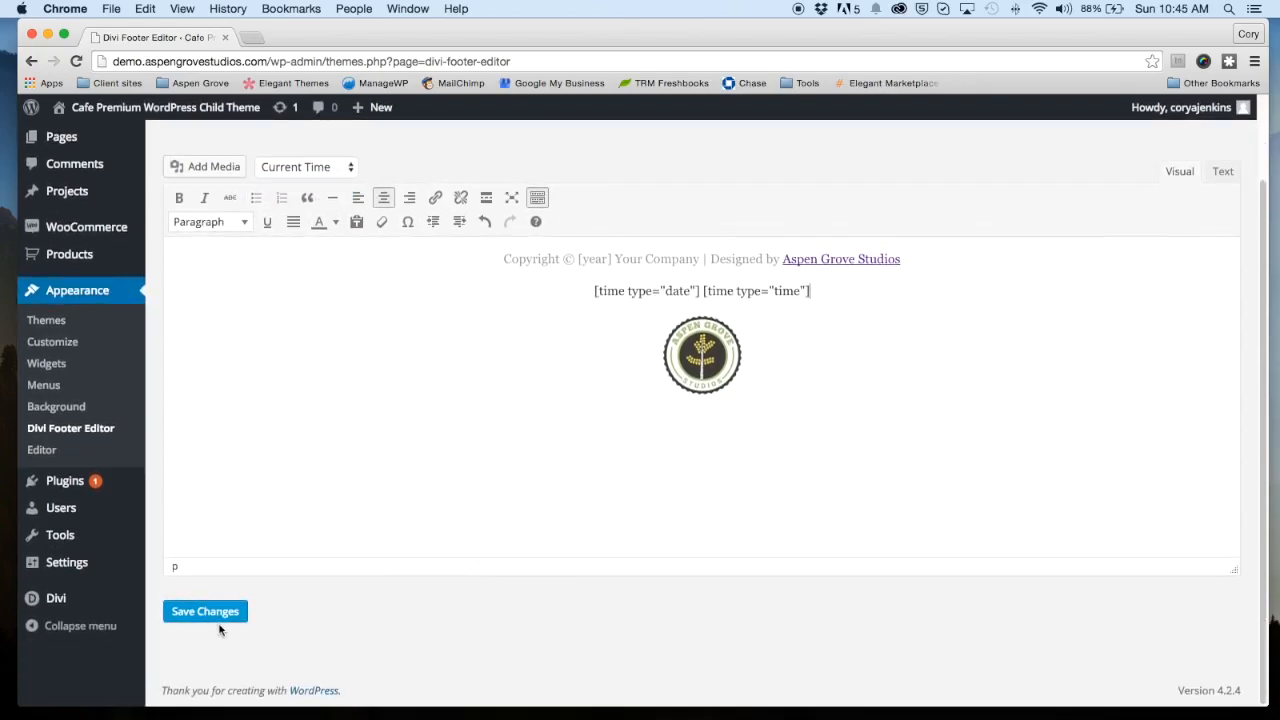
{"action": "left_click", "coordinate": [222, 619]}
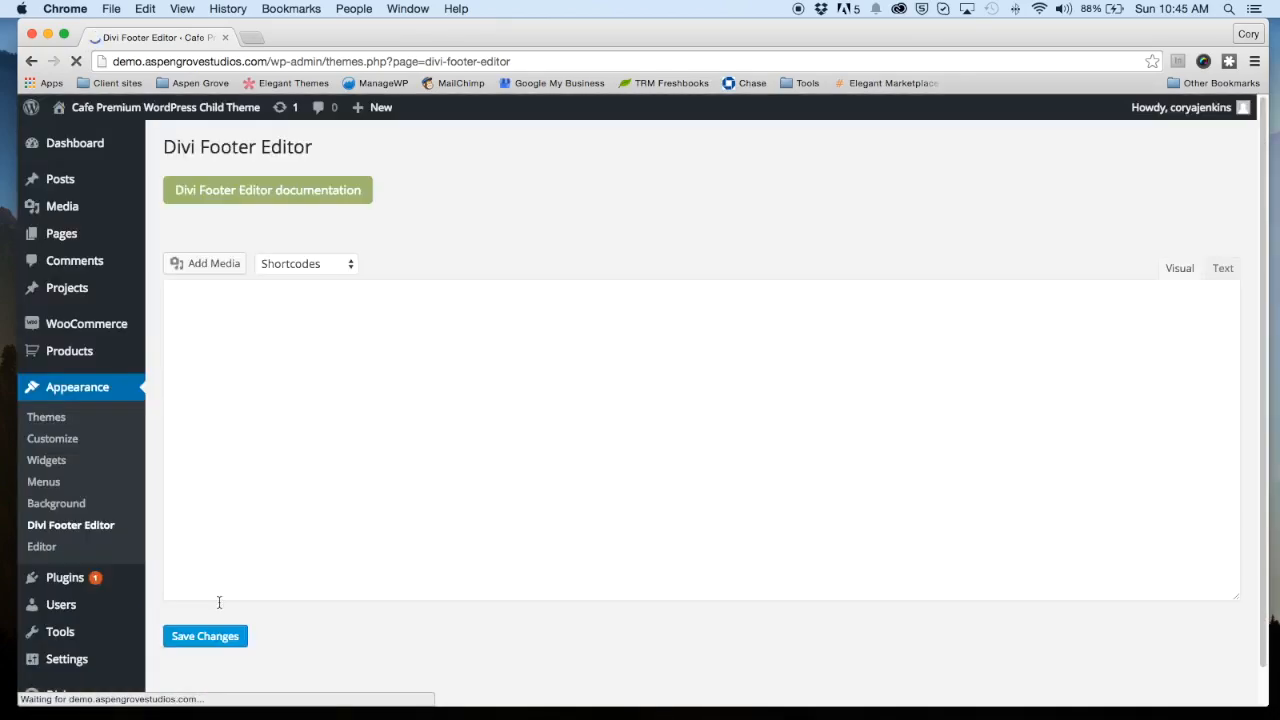
{"action": "mouse_move", "coordinate": [100, 107]}
{"action": "left_click", "coordinate": [70, 131]}
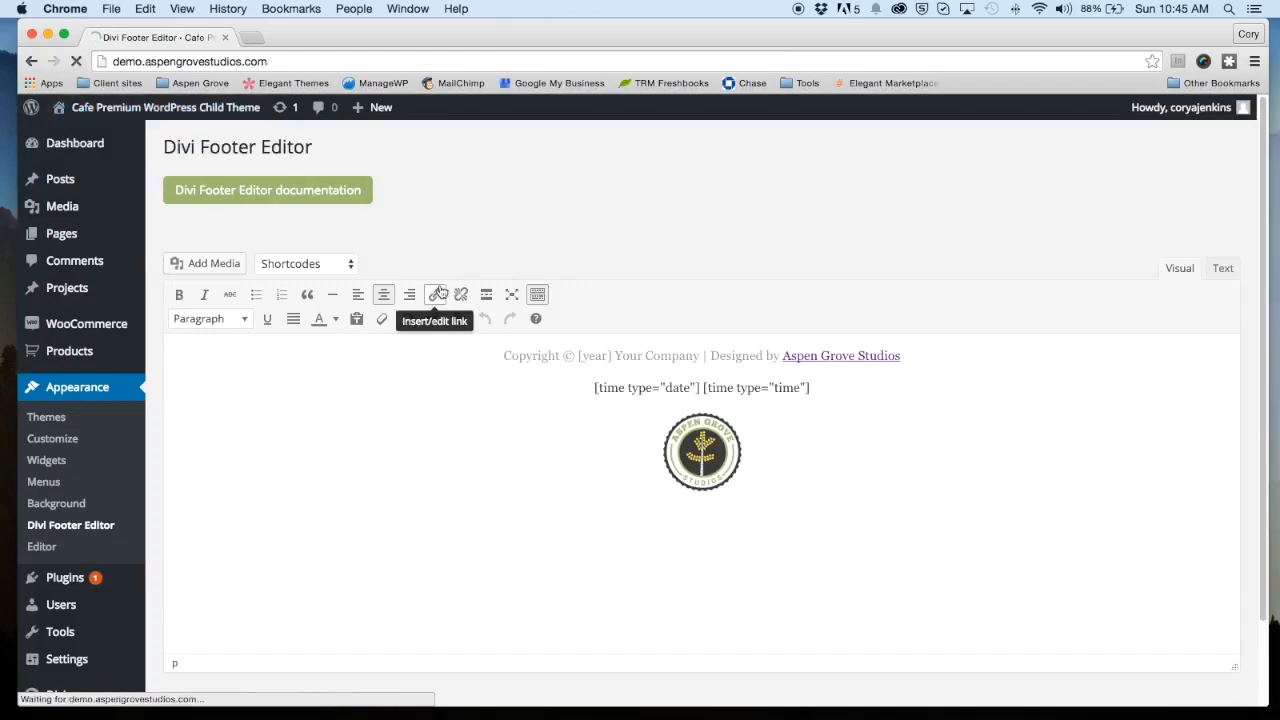
{"action": "scroll", "coordinate": [451, 323], "scroll_direction": "down", "scroll_amount": 3}
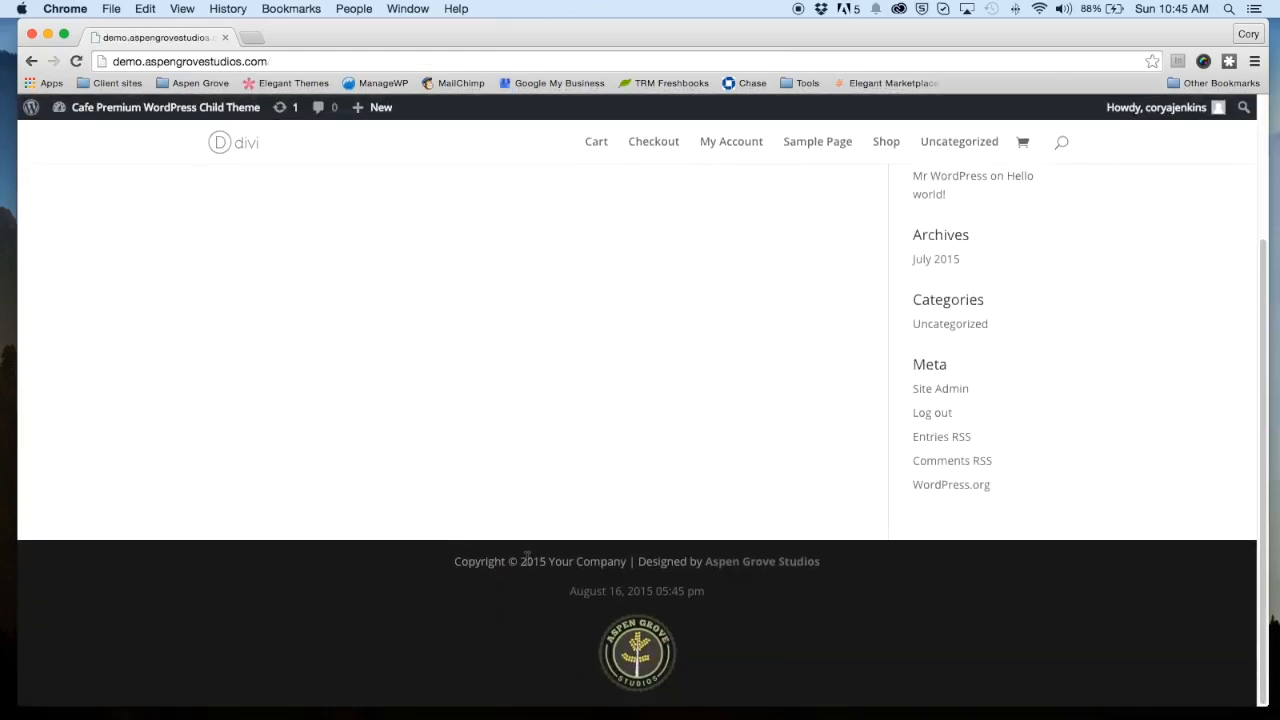
{"action": "left_click_drag", "start_coordinate": [571, 591], "coordinate": [713, 594]}
{"action": "left_click", "coordinate": [727, 596]}
{"action": "scroll", "coordinate": [188, 254], "scroll_direction": "up", "scroll_amount": 4}
{"action": "scroll", "coordinate": [179, 264], "scroll_direction": "down", "scroll_amount": 5}
{"action": "scroll", "coordinate": [145, 253], "scroll_direction": "up", "scroll_amount": 5}
{"action": "scroll", "coordinate": [145, 253], "scroll_direction": "down", "scroll_amount": 5}
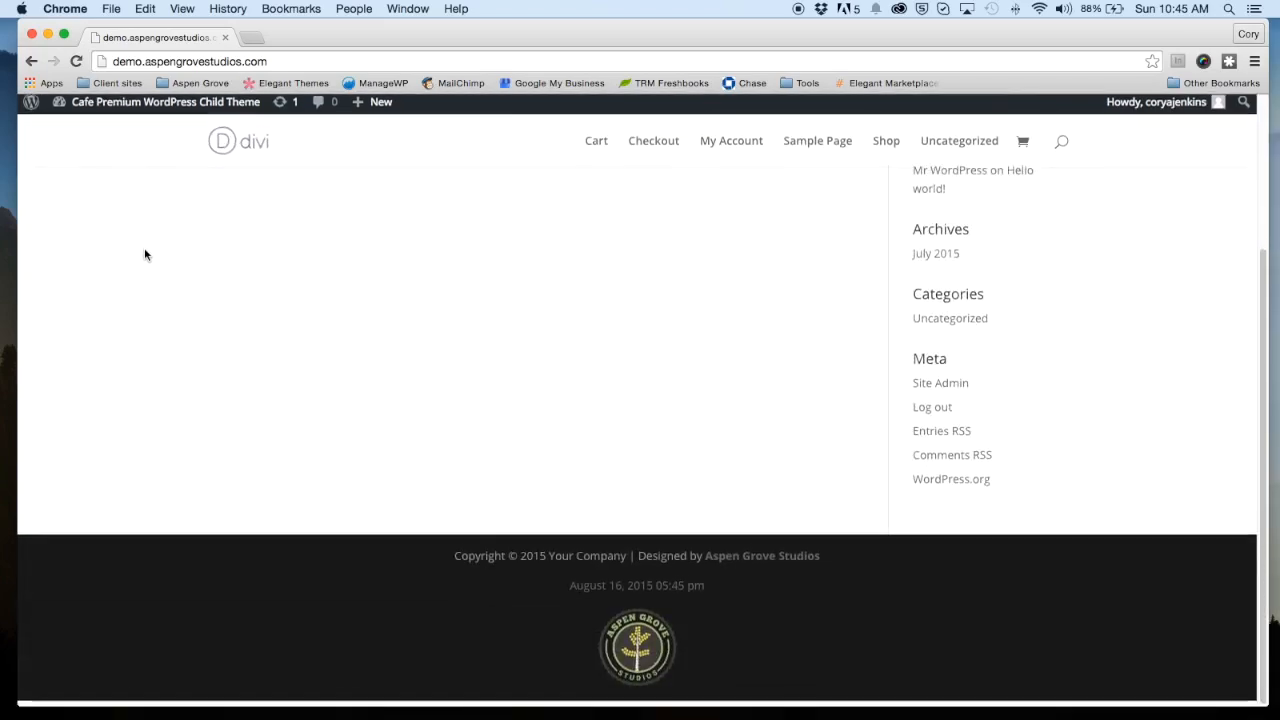